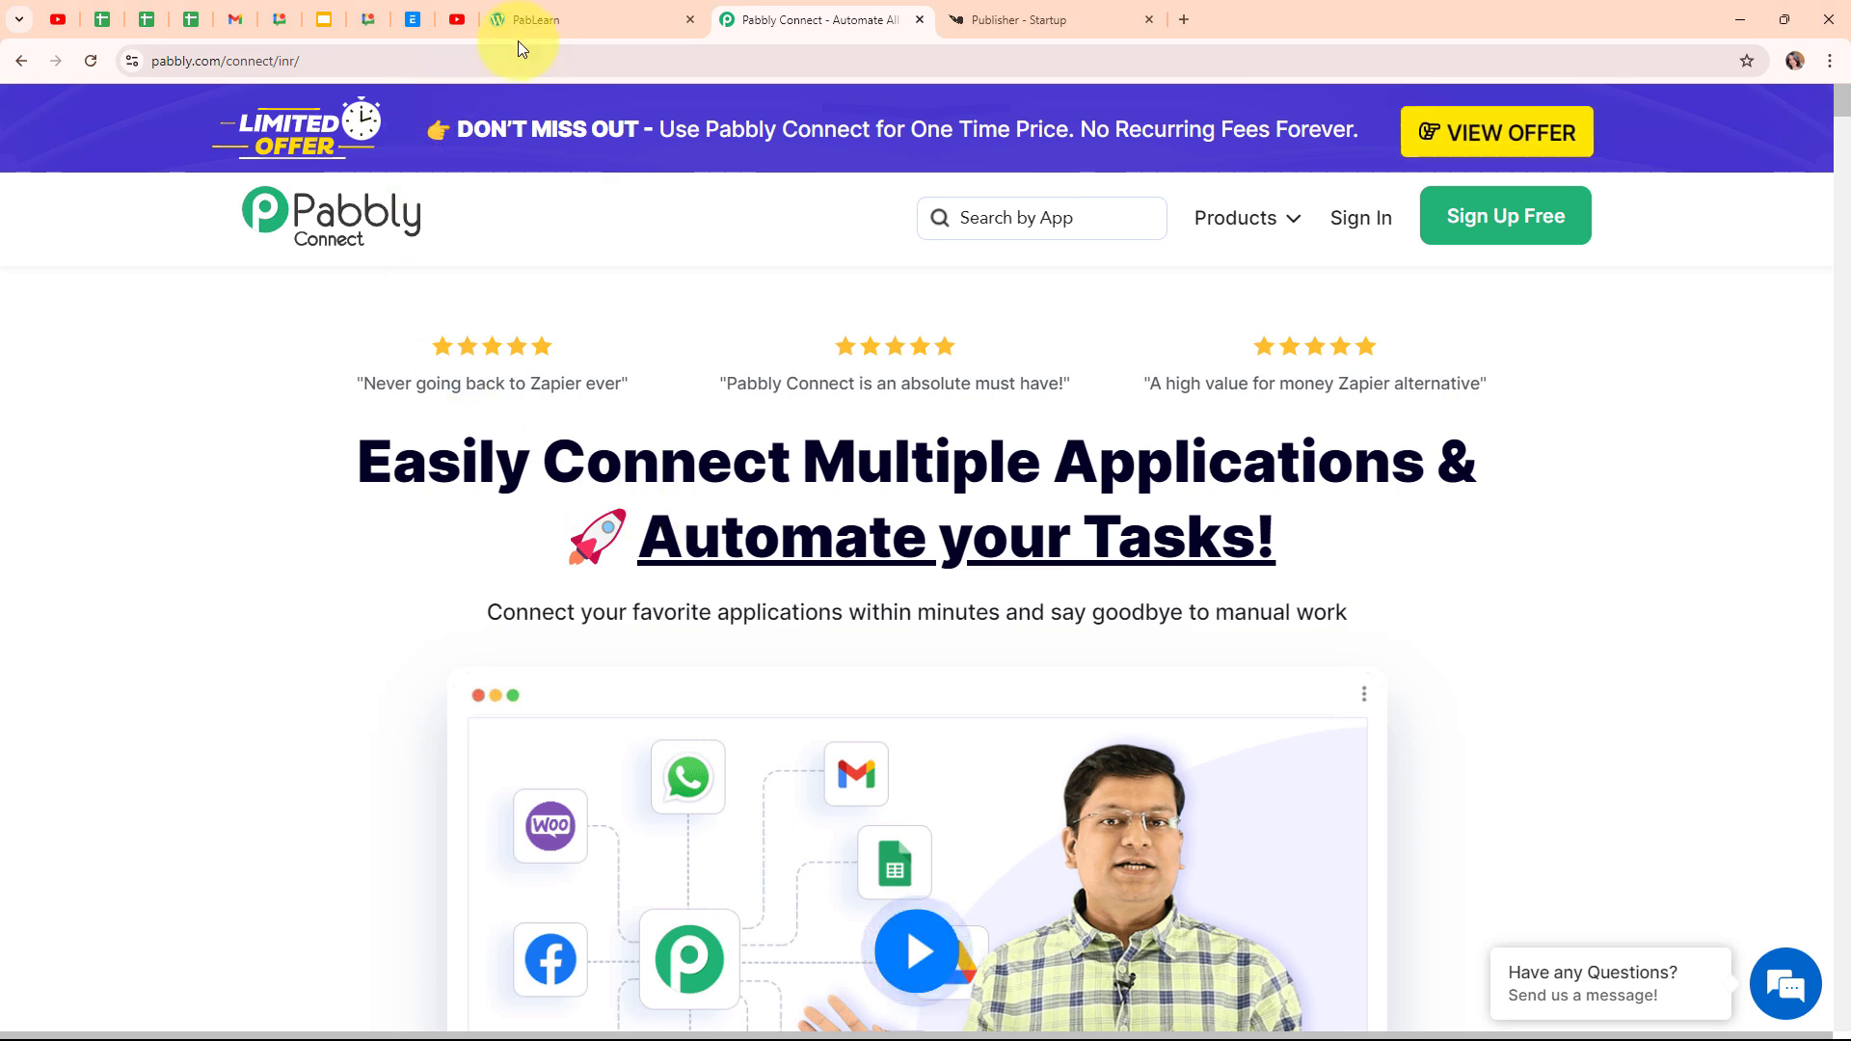
Return to the Pabbly homepage and sign in to the Pabbly account
click(541, 25)
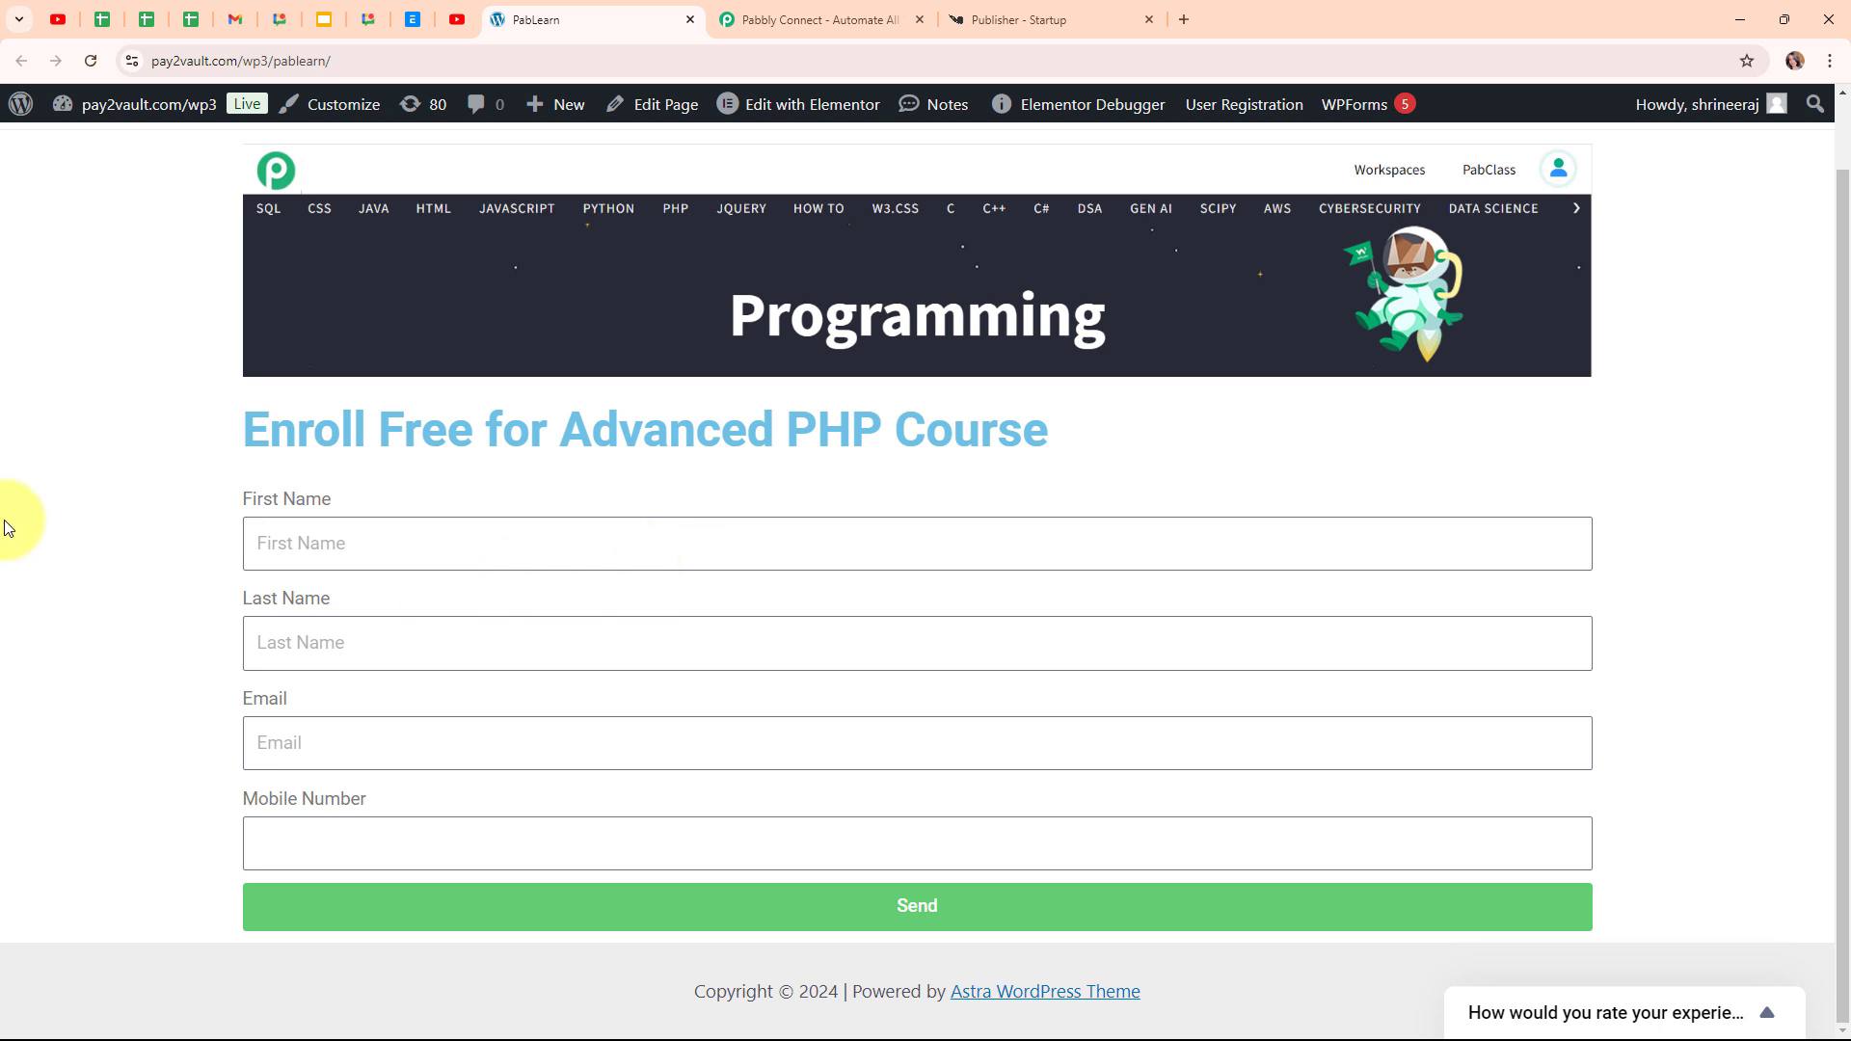
click(806, 9)
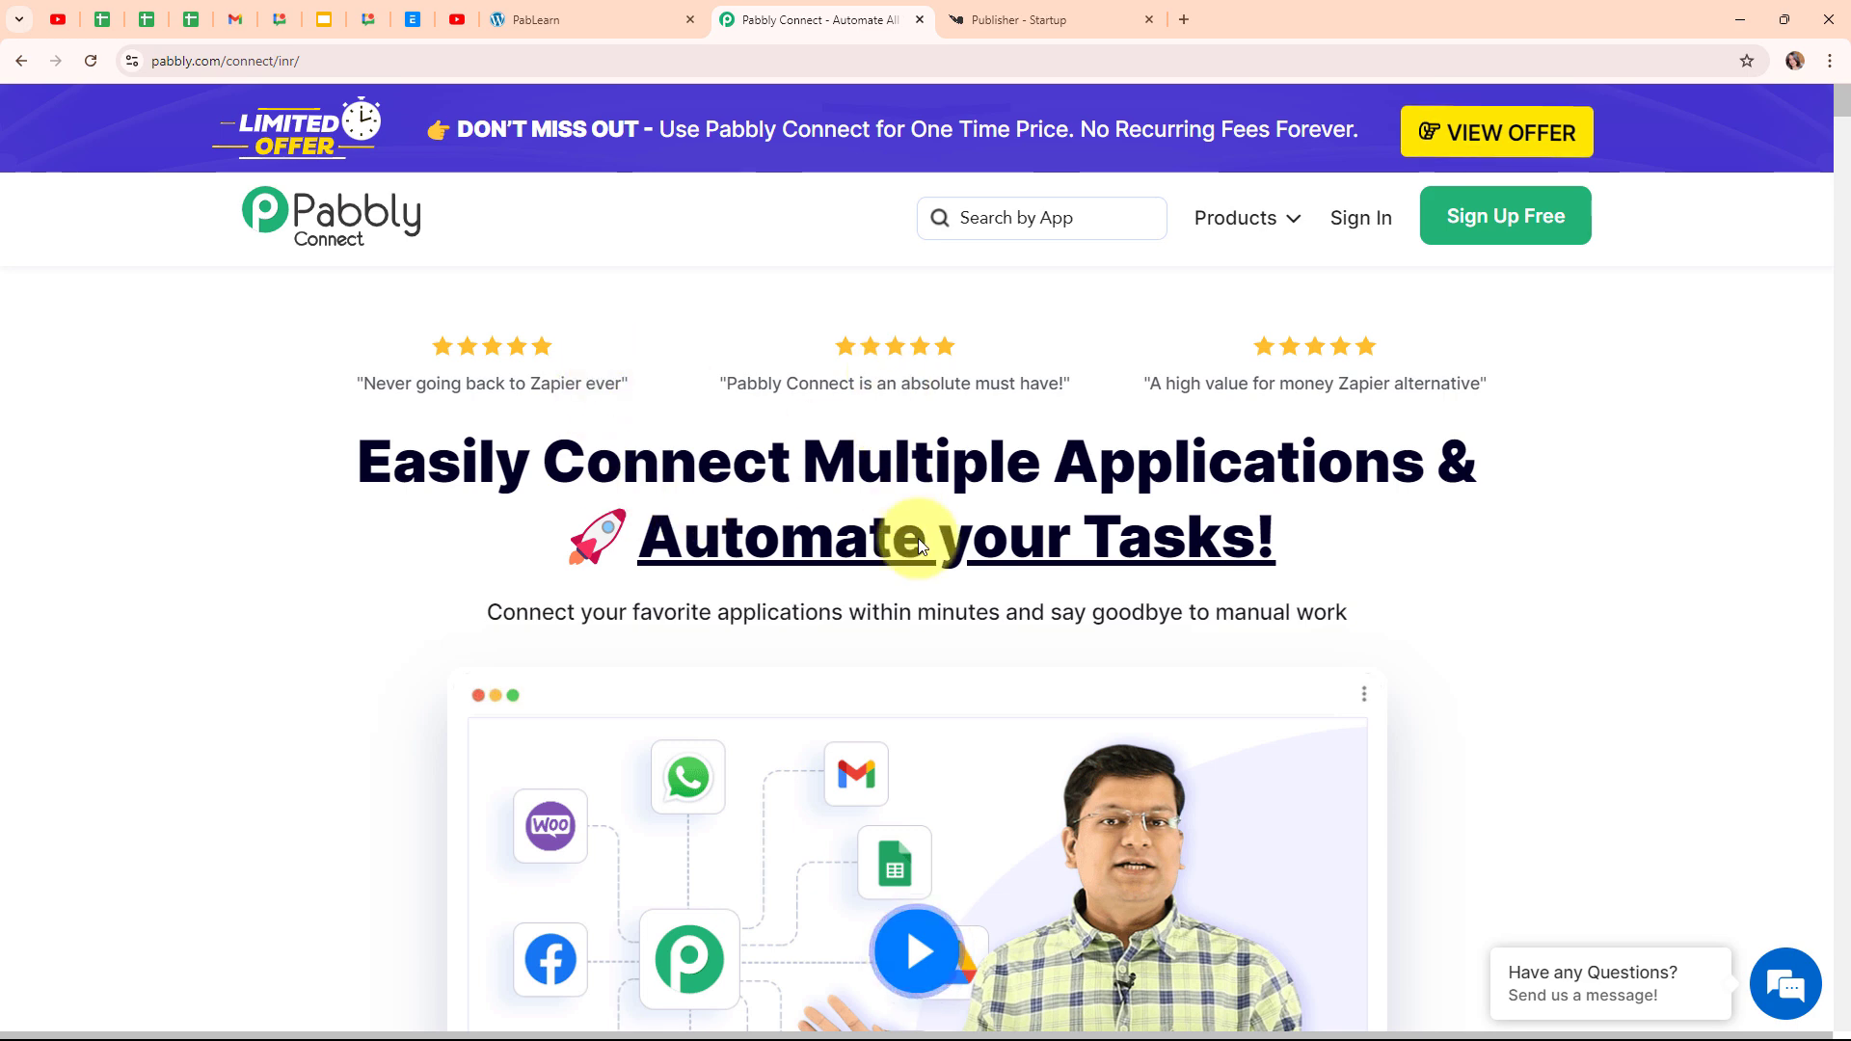
click(386, 61)
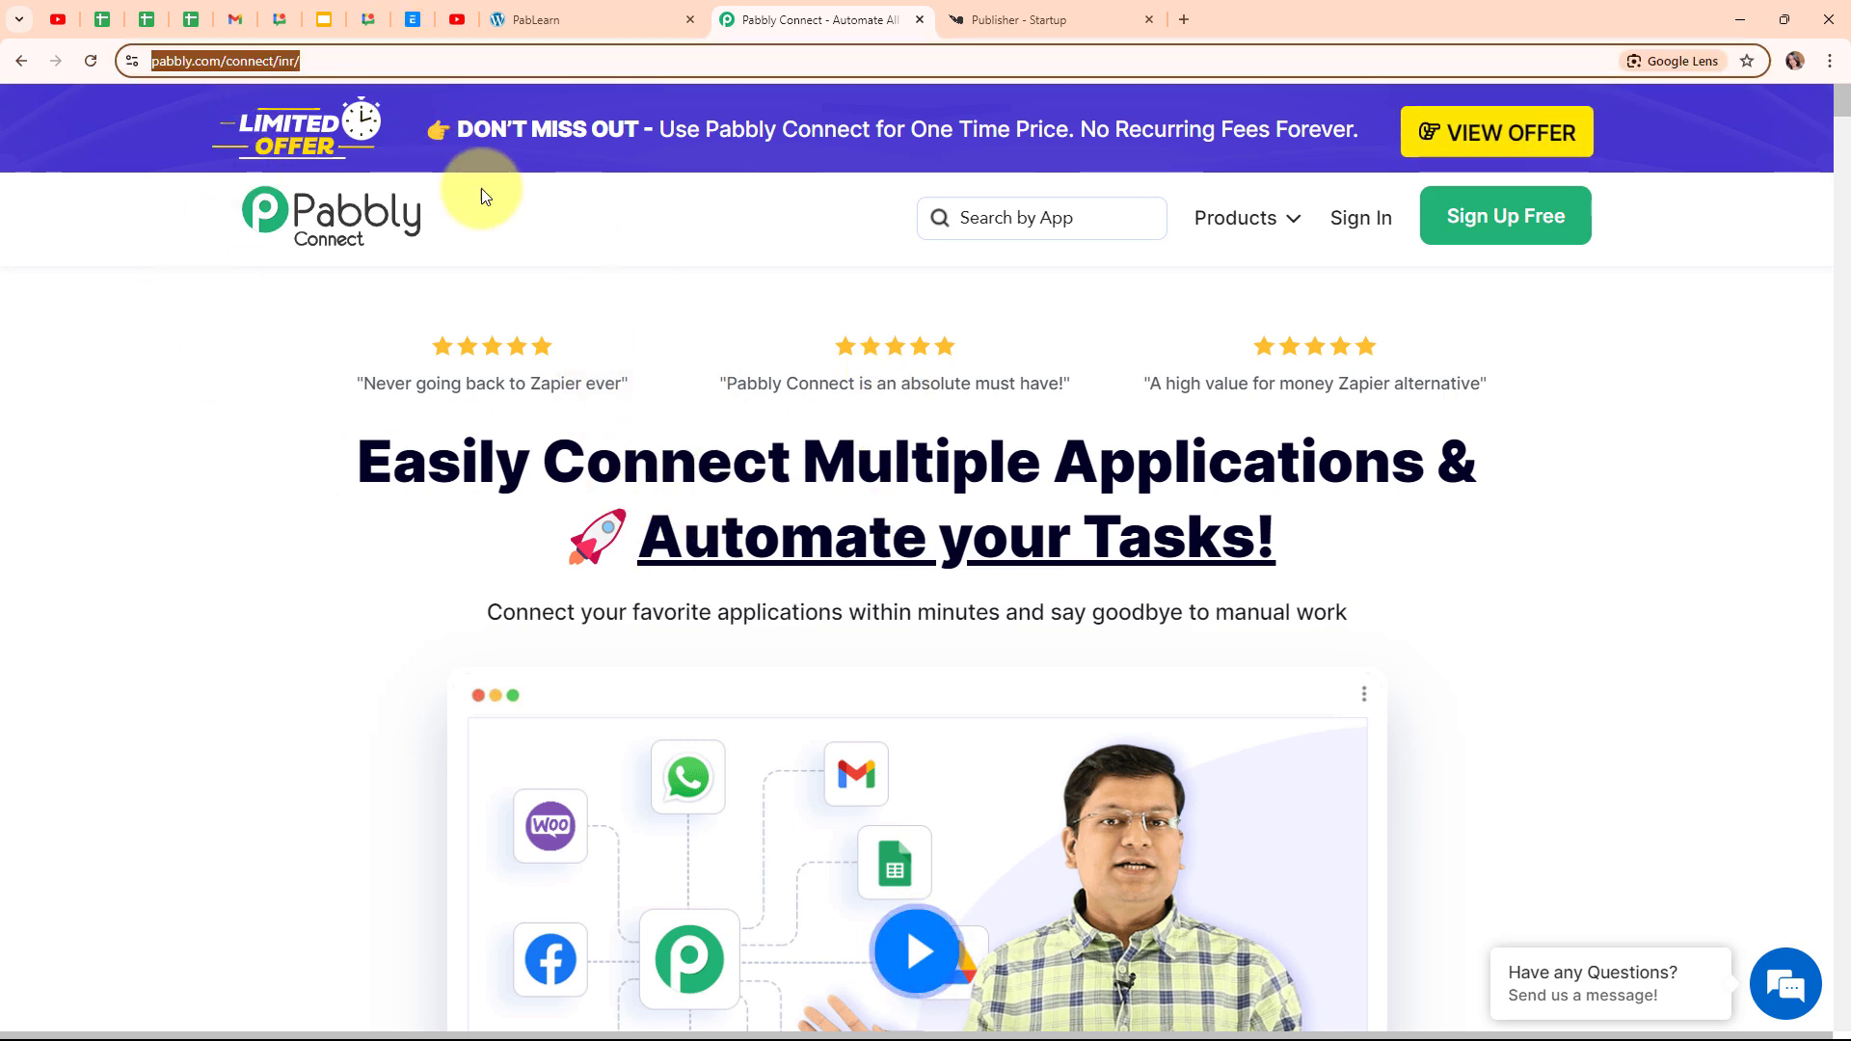
click(530, 248)
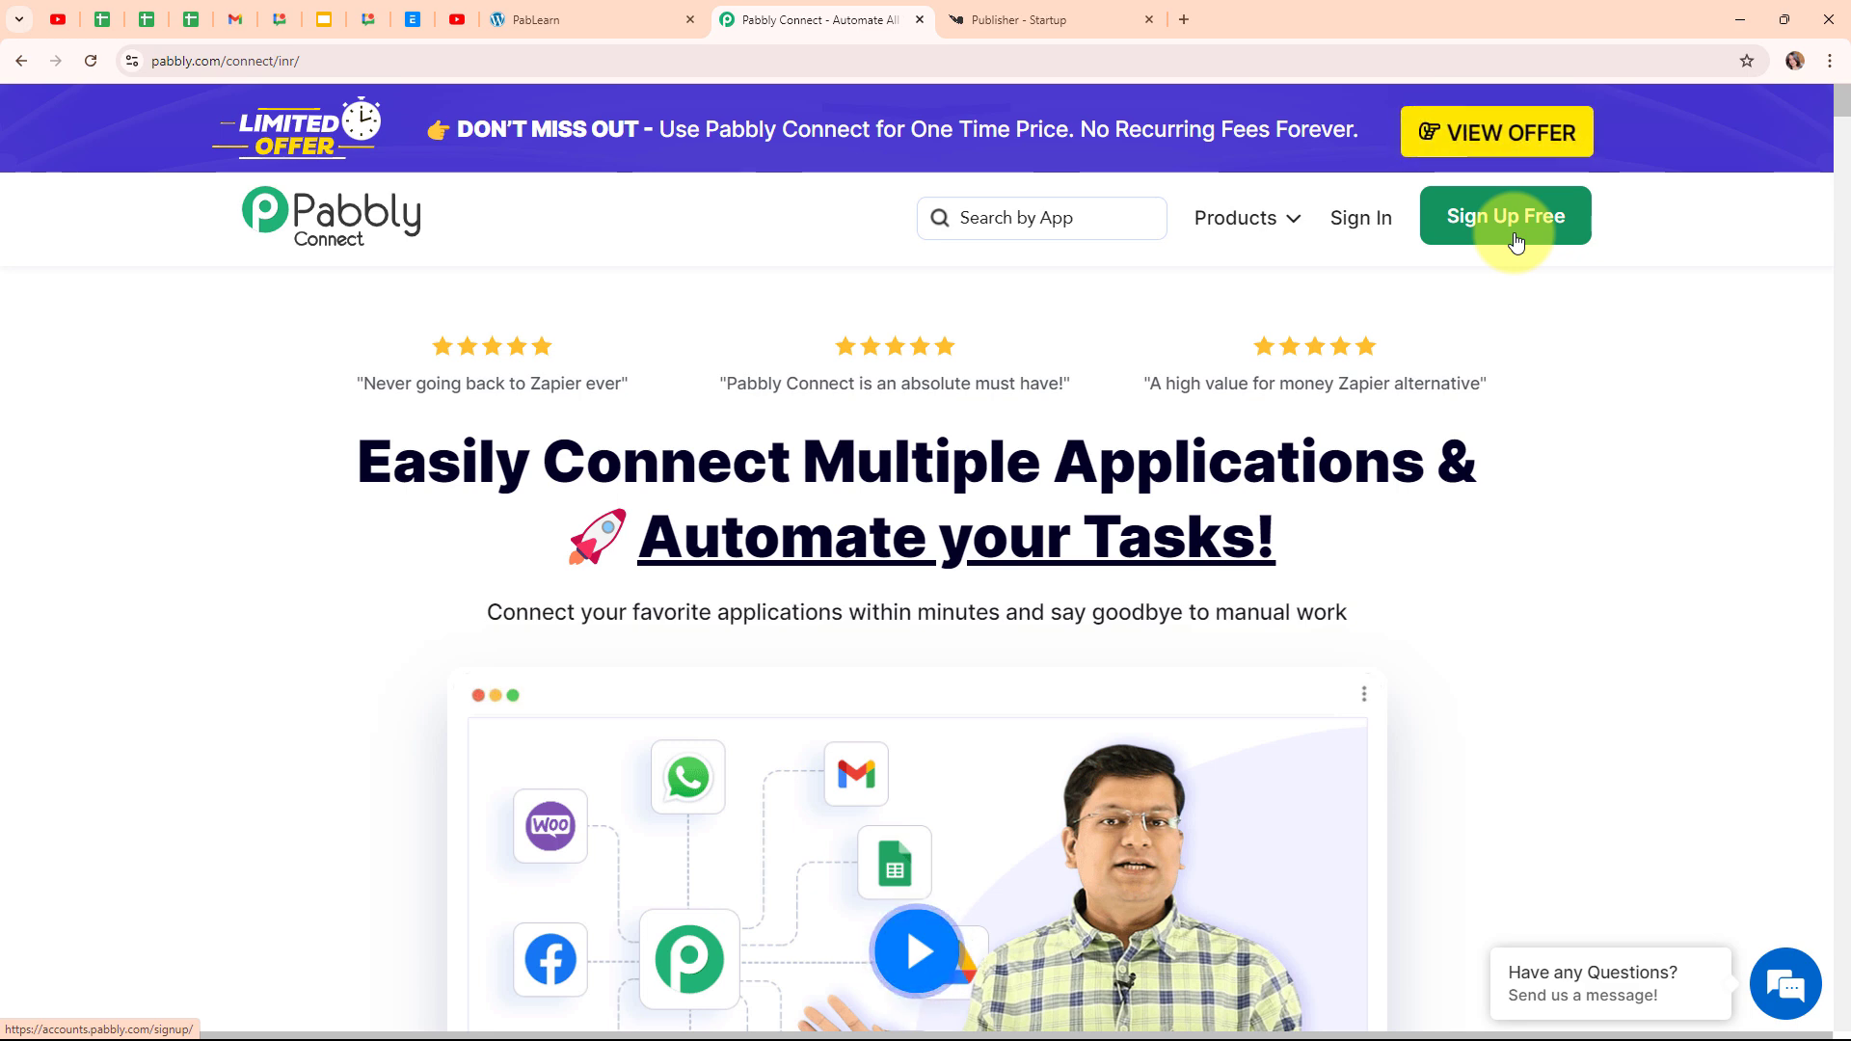
click(1347, 237)
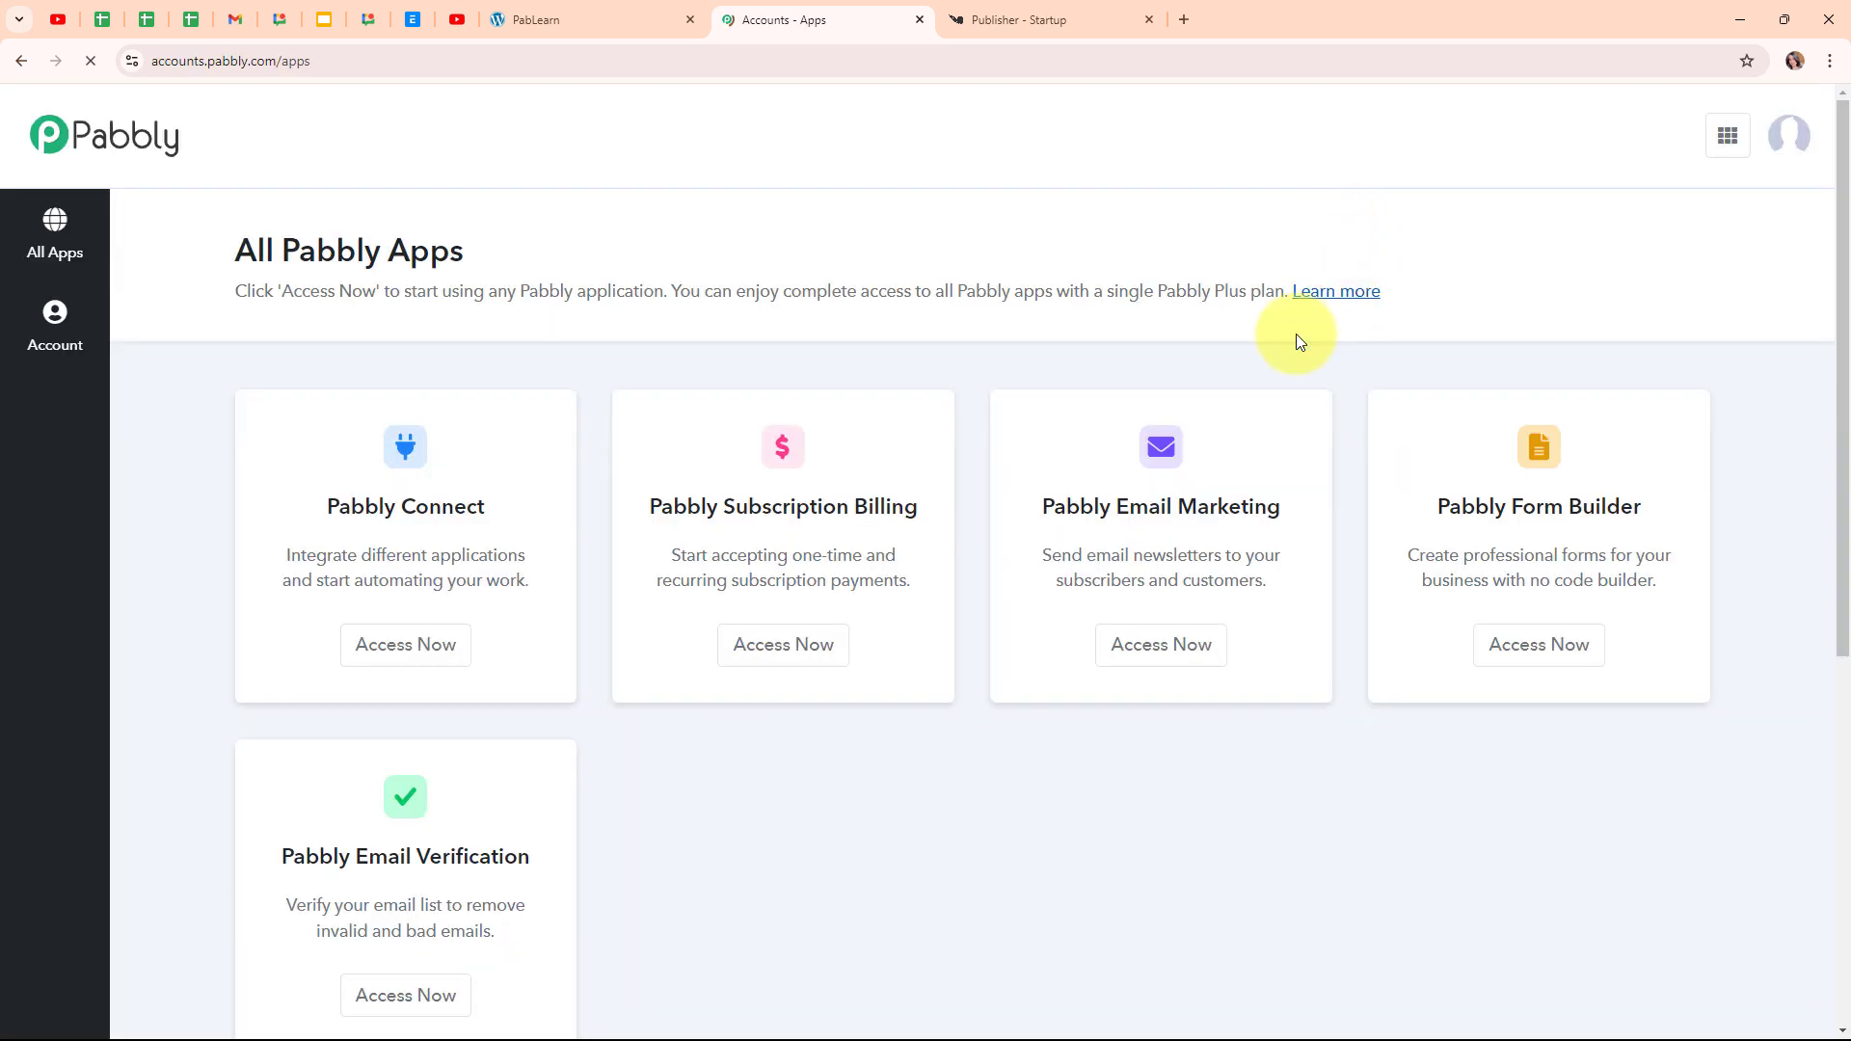
Launch Pabbly Connect from the All Pabbly Apps list
drag(256, 239, 600, 228)
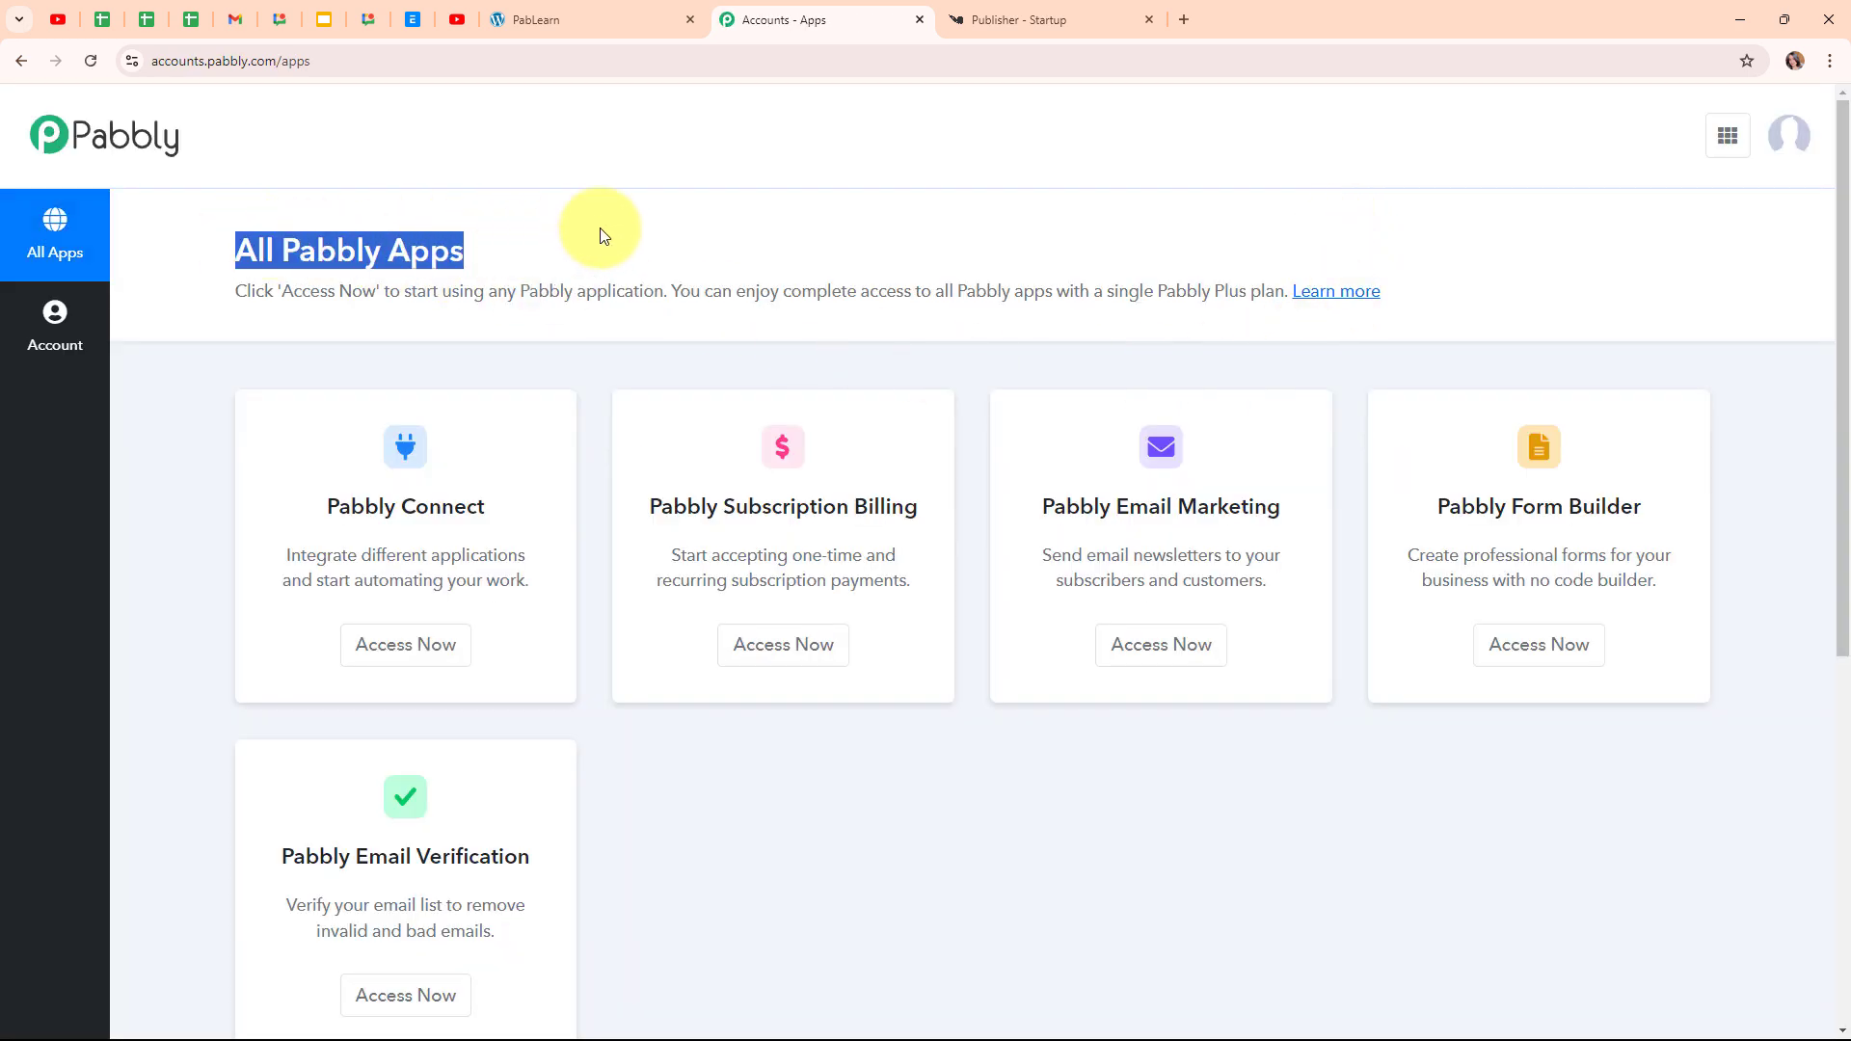
click(670, 227)
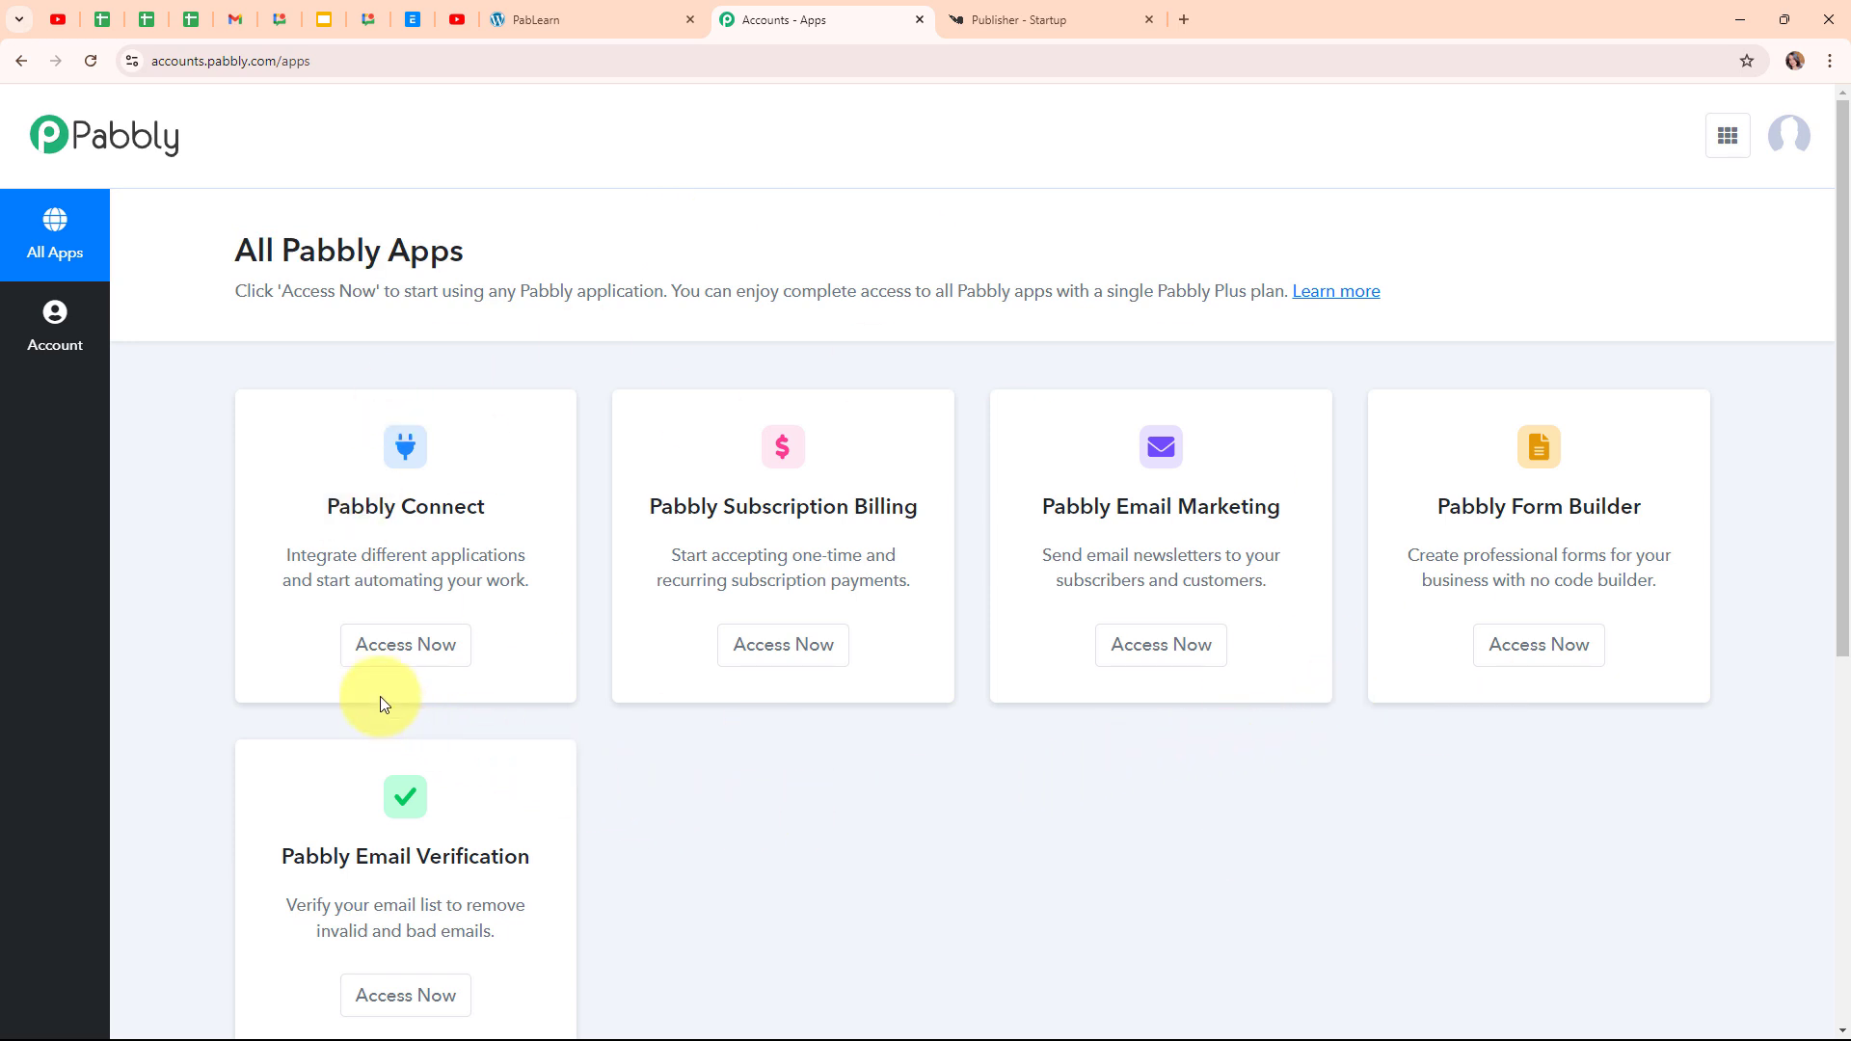
click(377, 648)
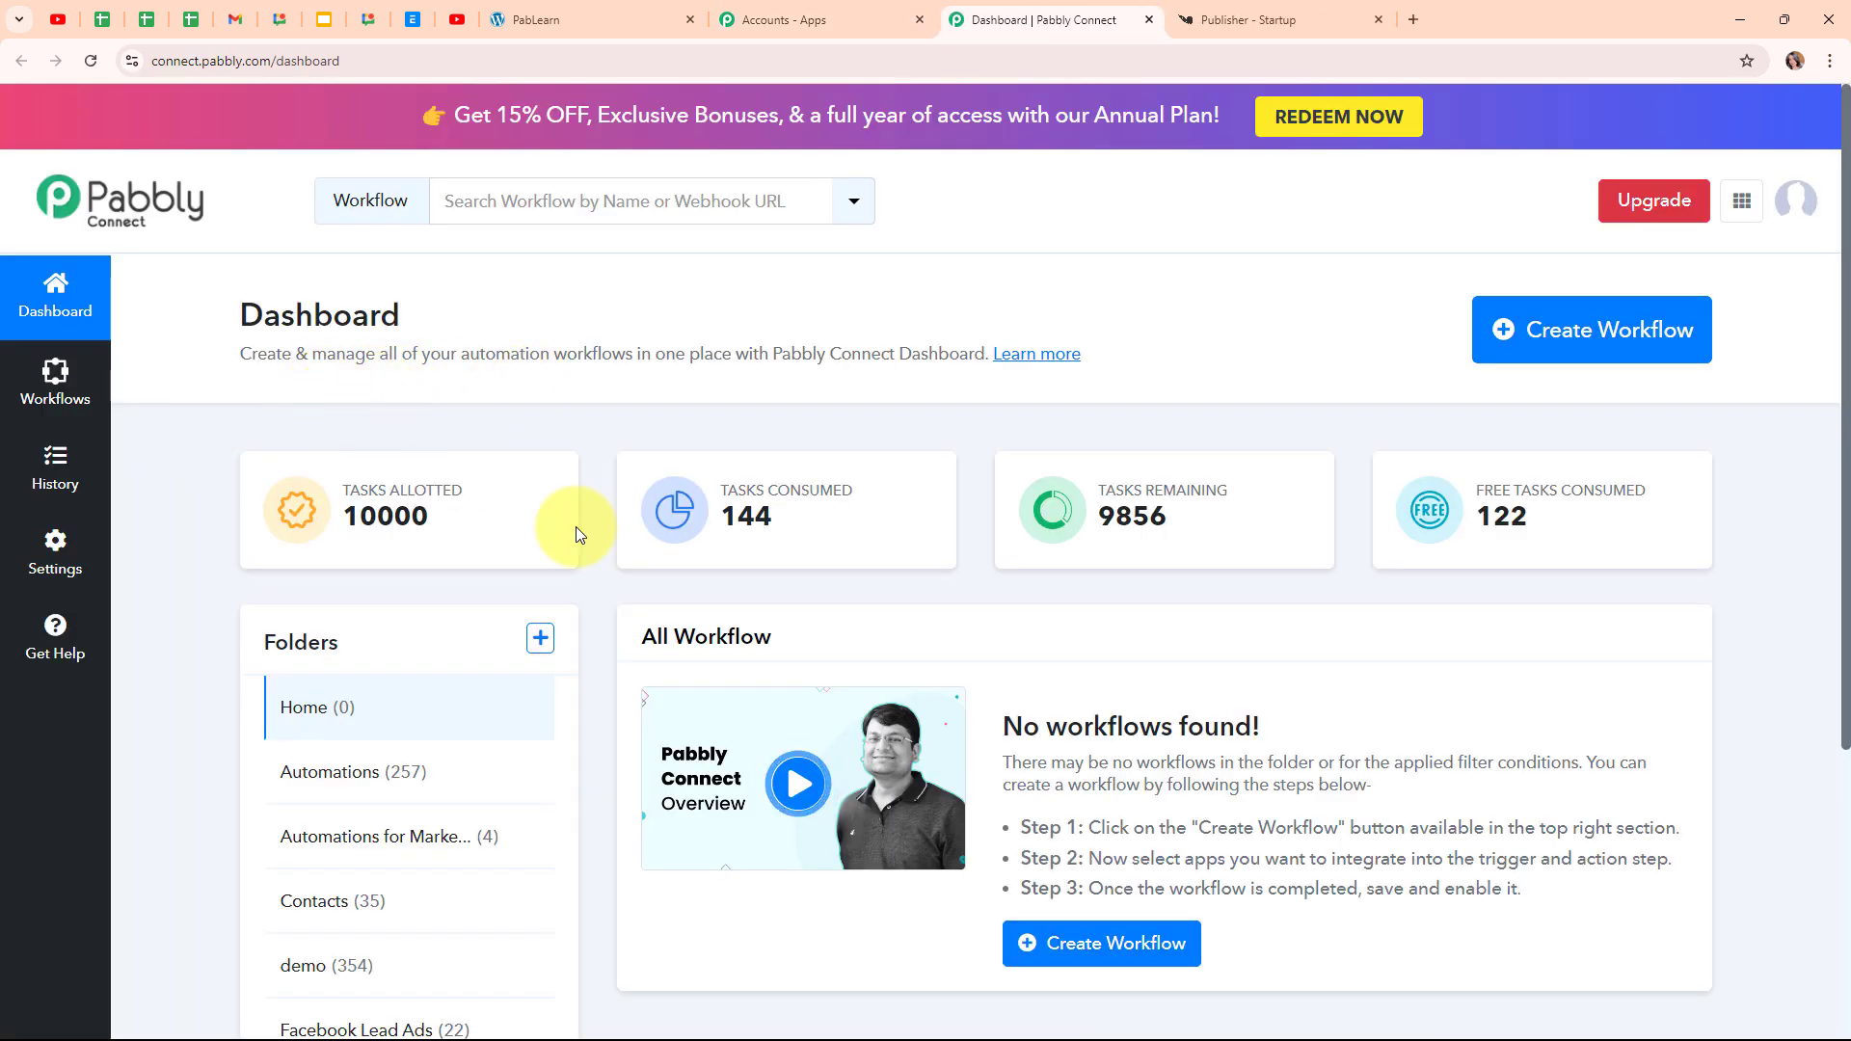
Start a new workflow with the pasted name and put it in the Automations folder
click(1600, 358)
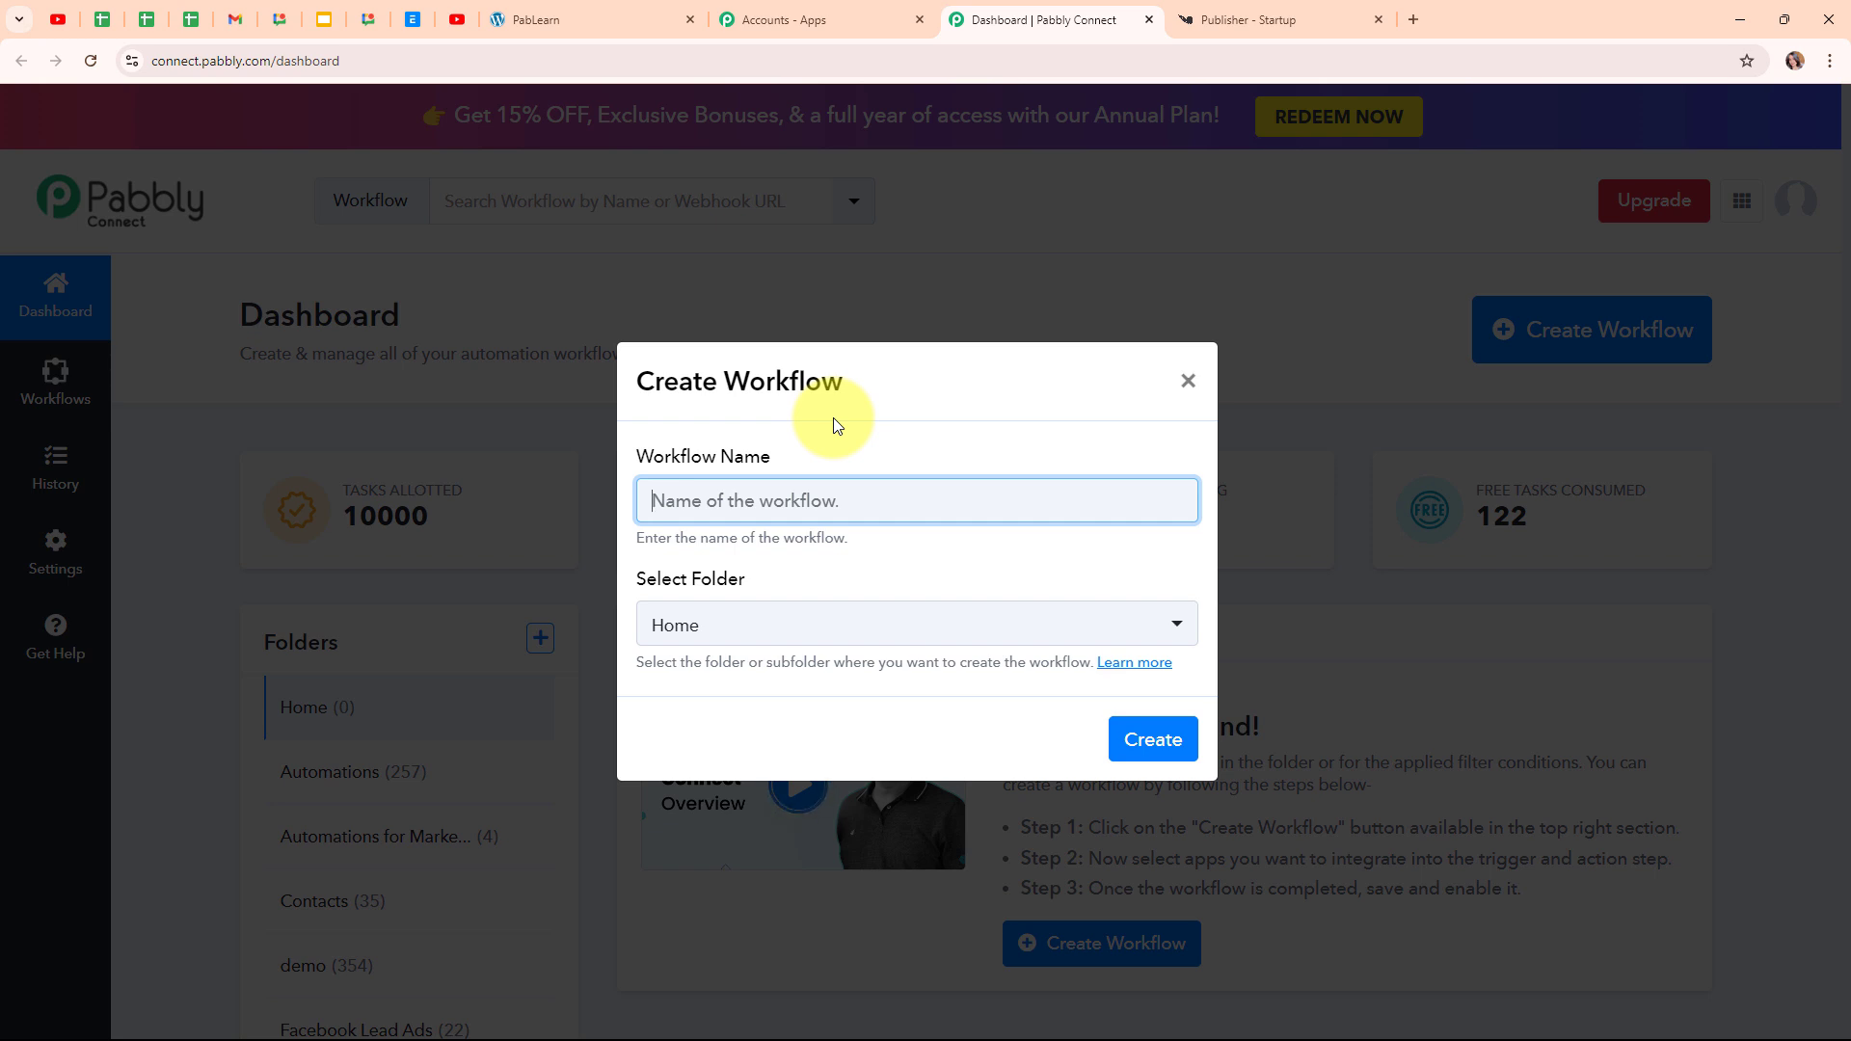
key(ctrl+v)
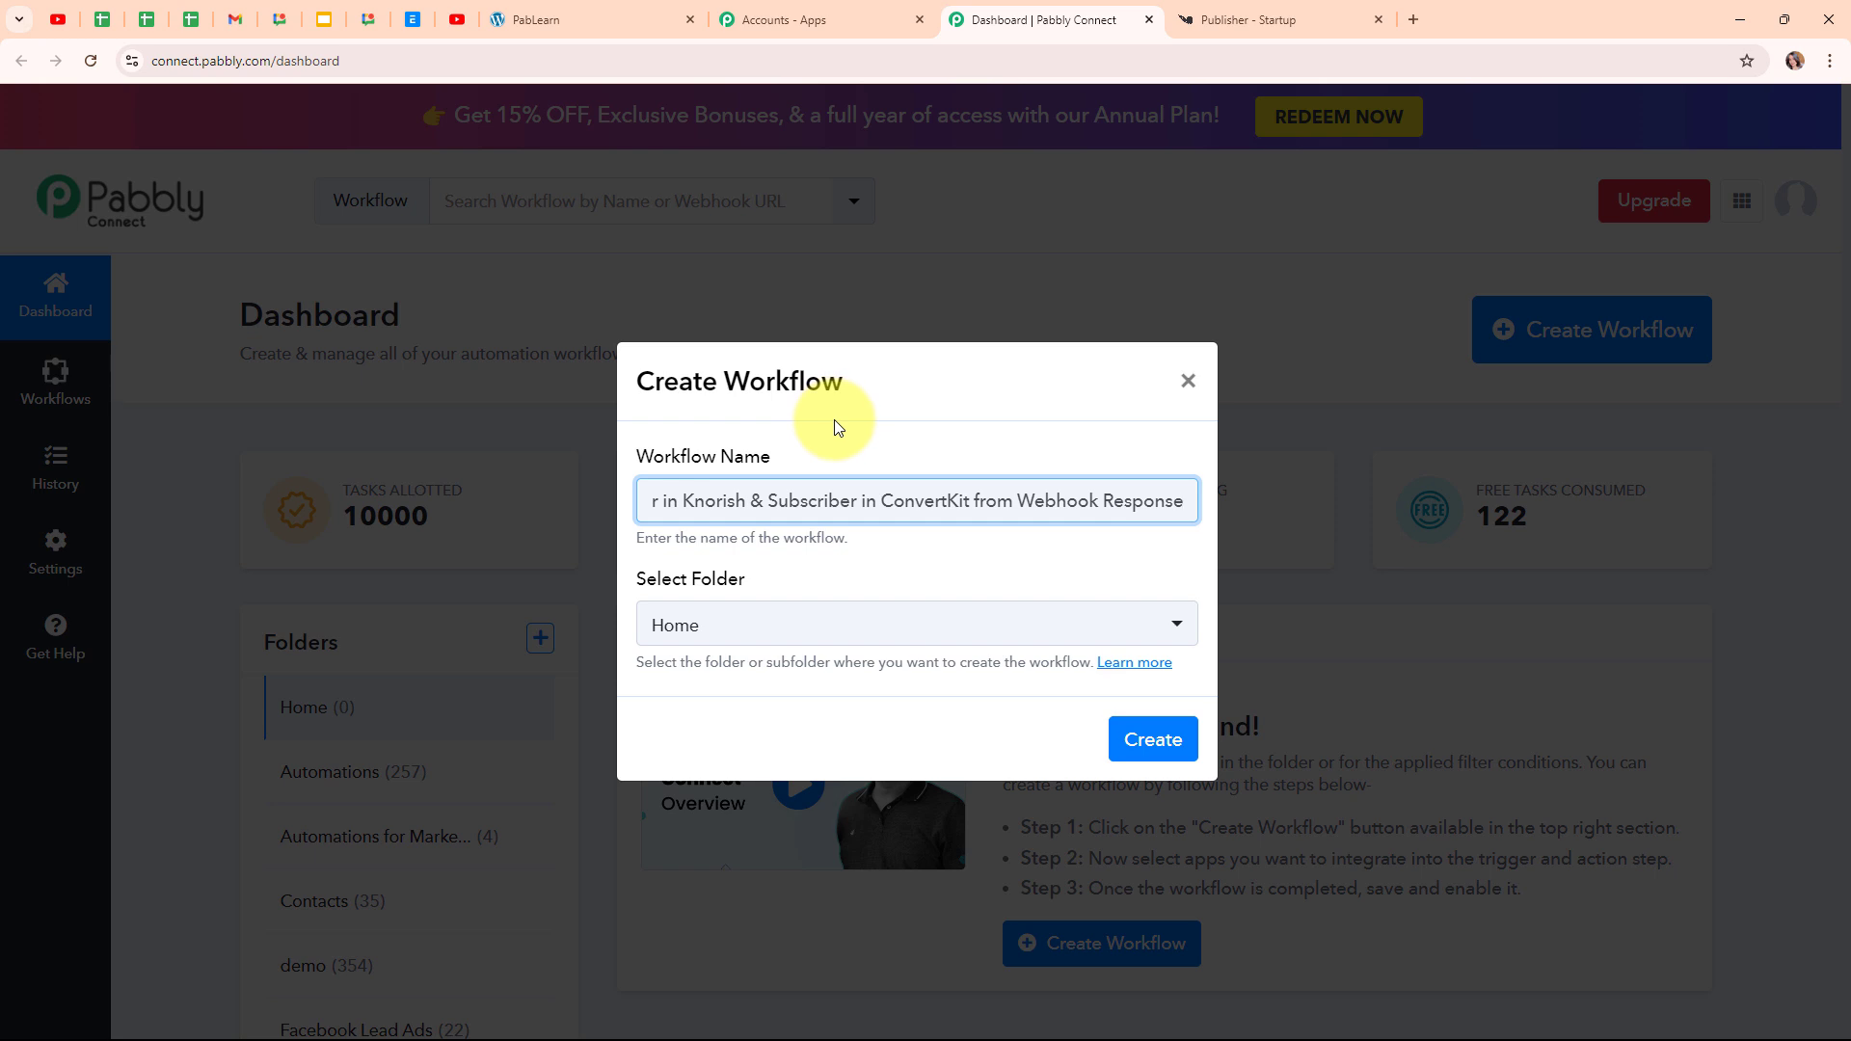
click(959, 641)
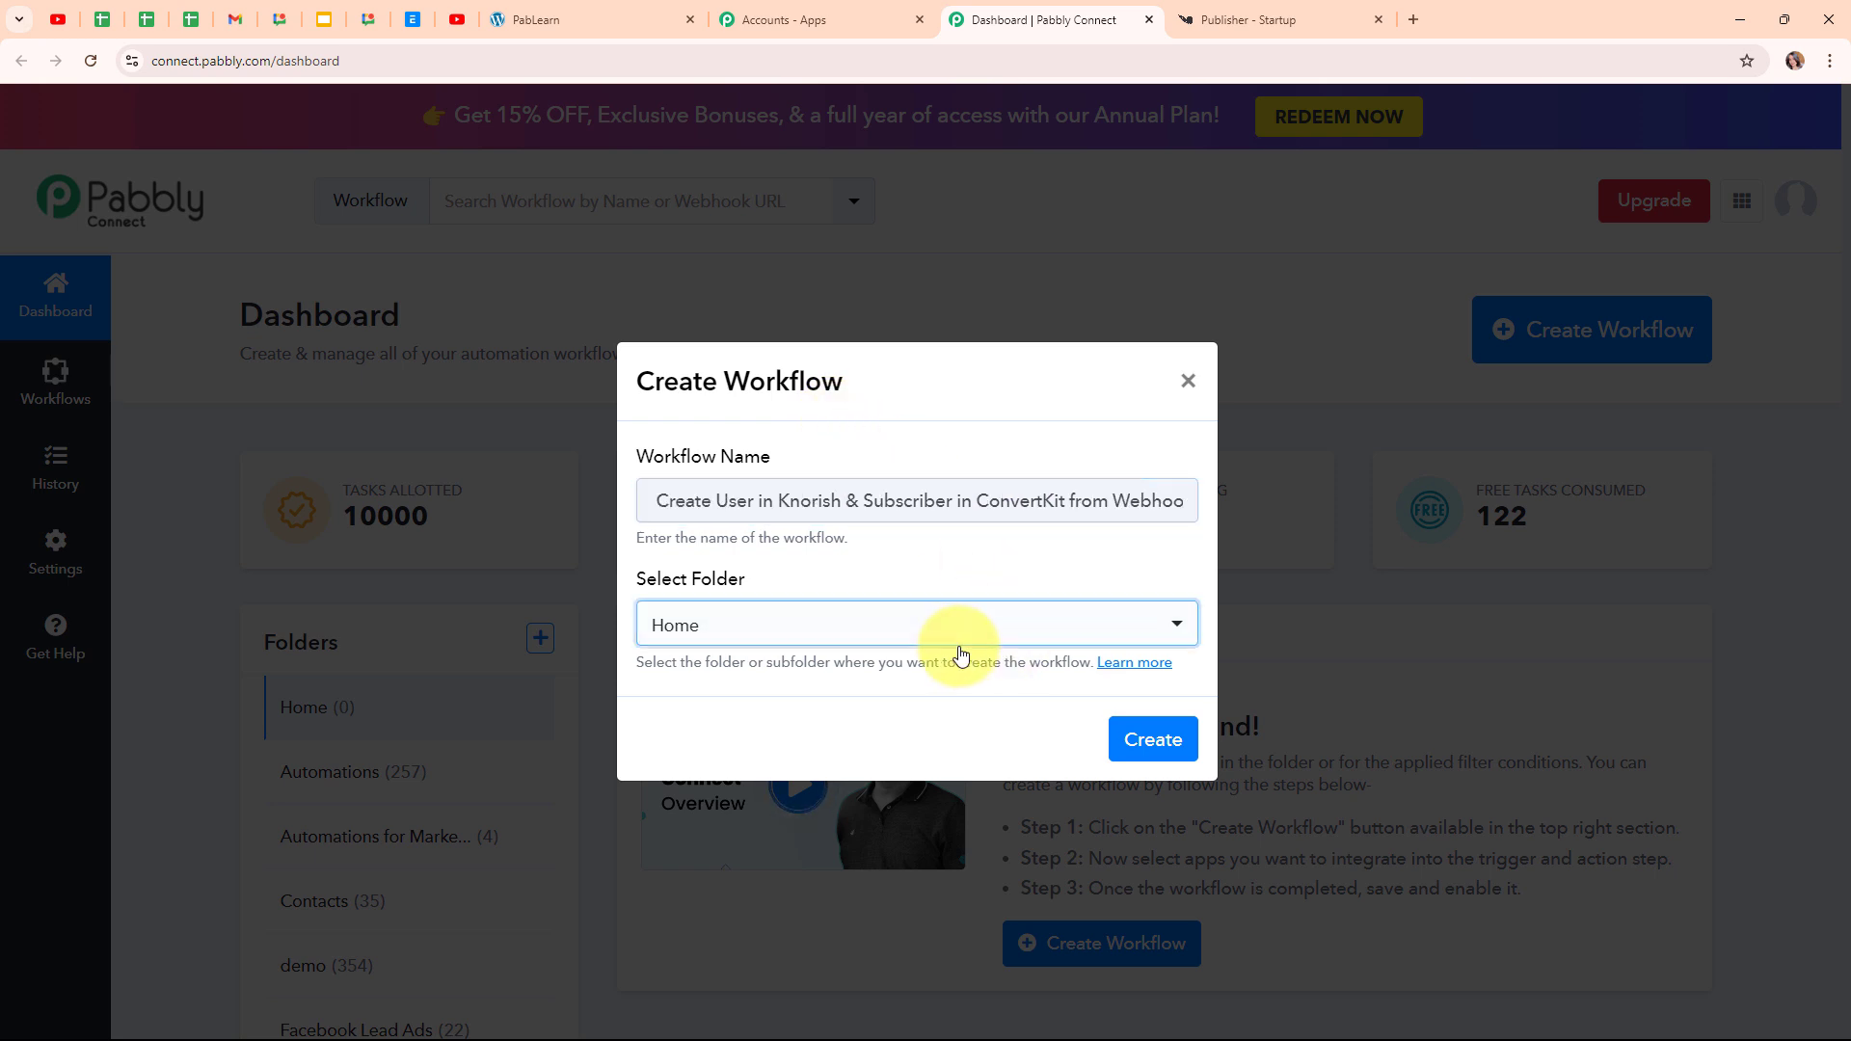
click(896, 287)
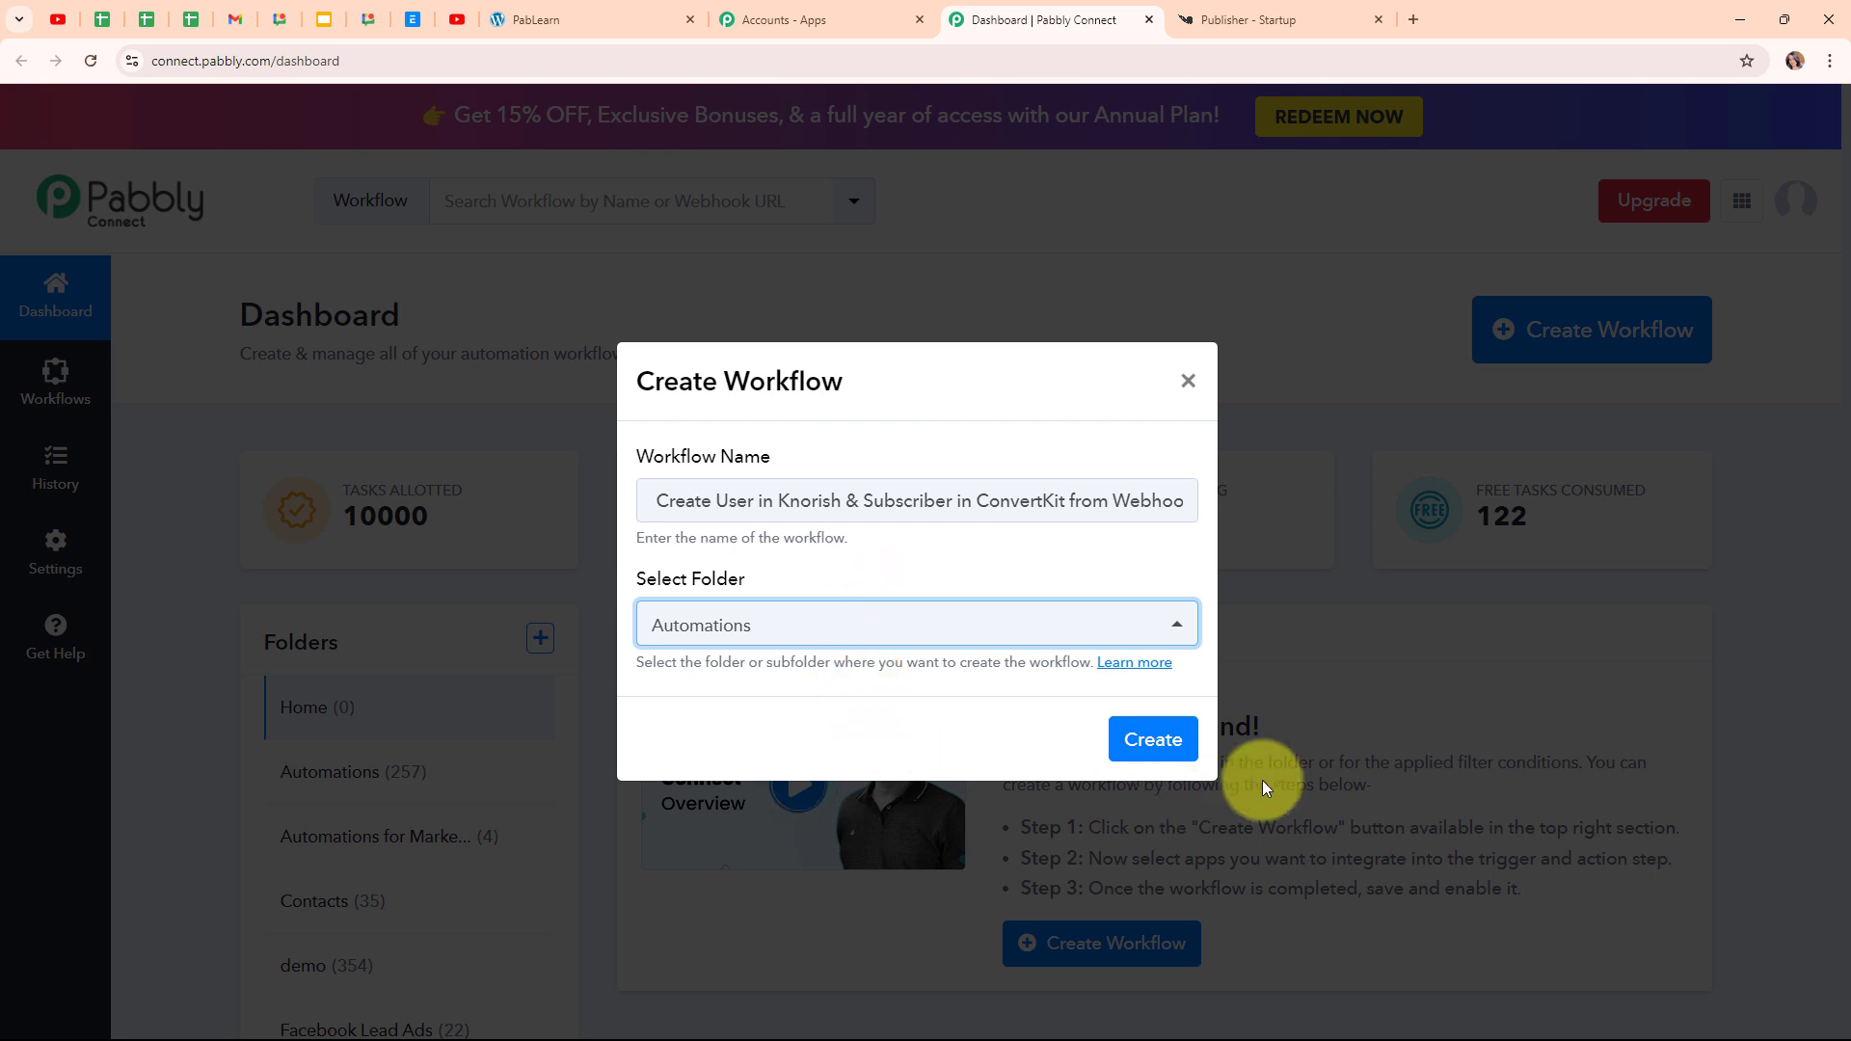
Read the workflow folders help article, then create the workflow
click(1134, 662)
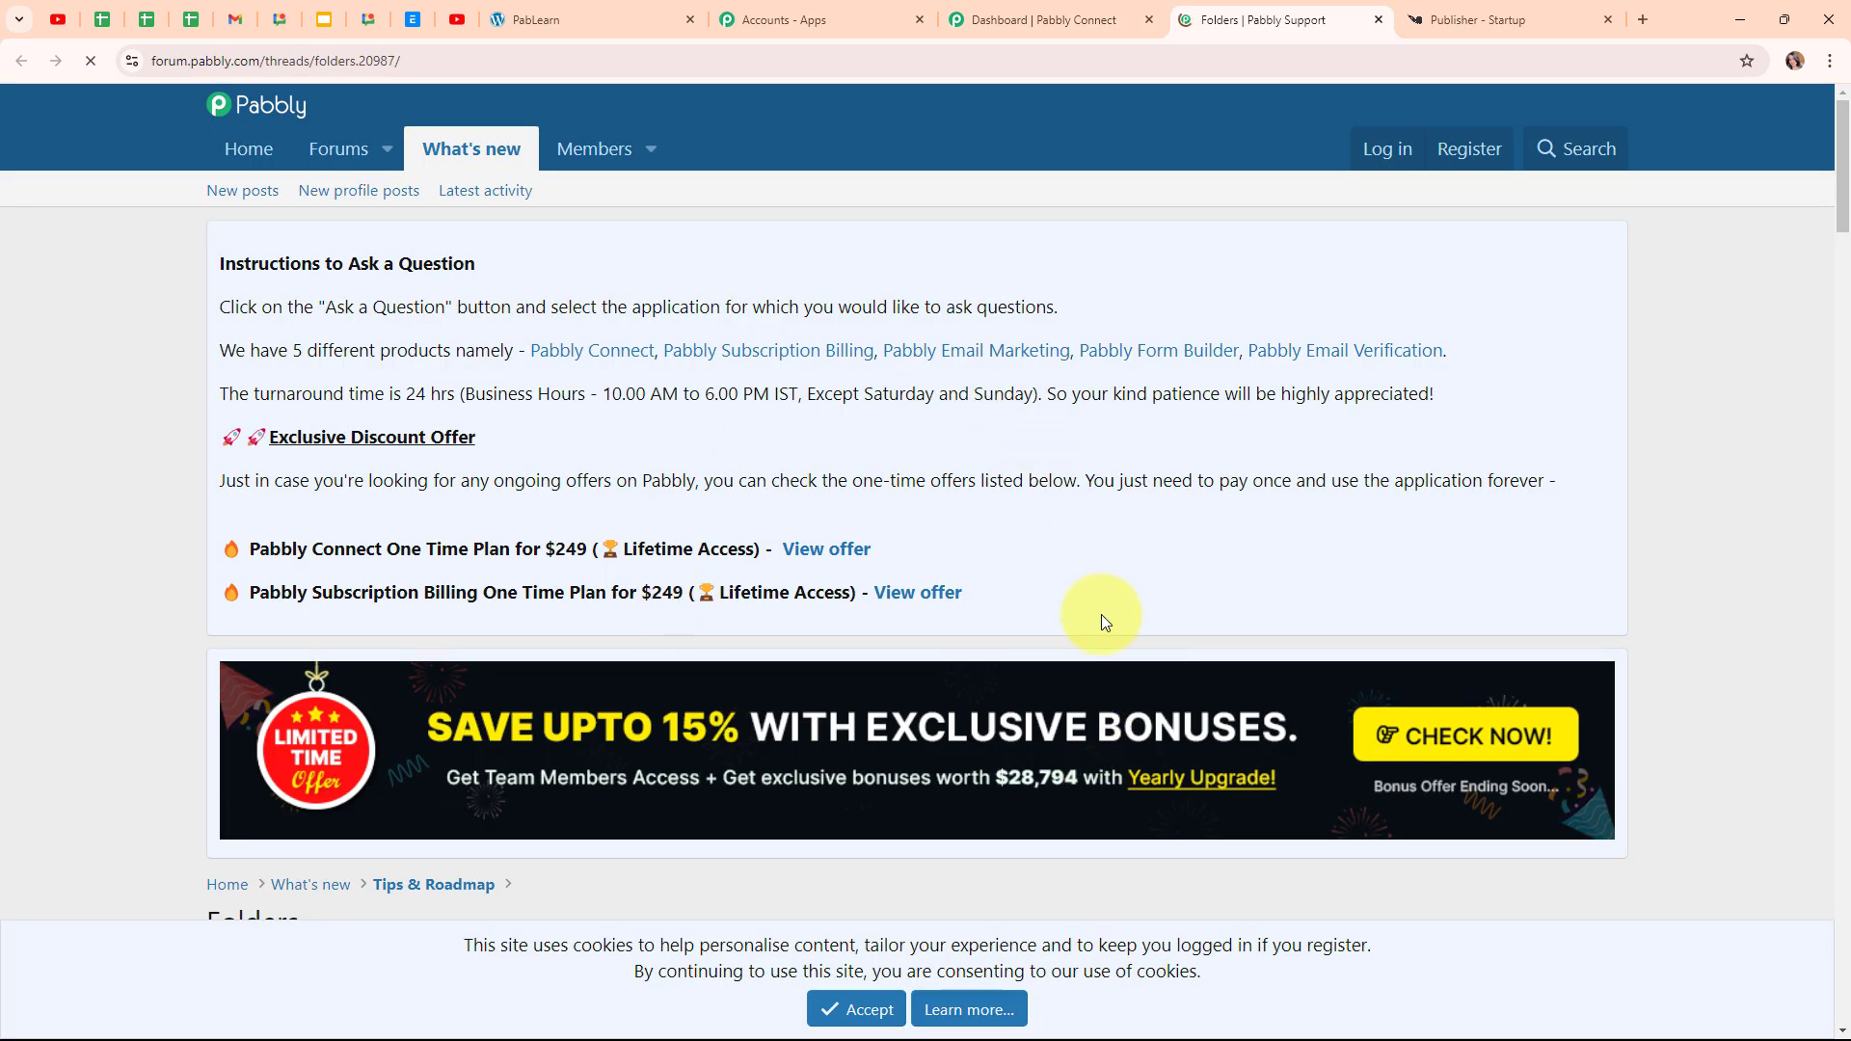
scroll(1222, 659, down, 9)
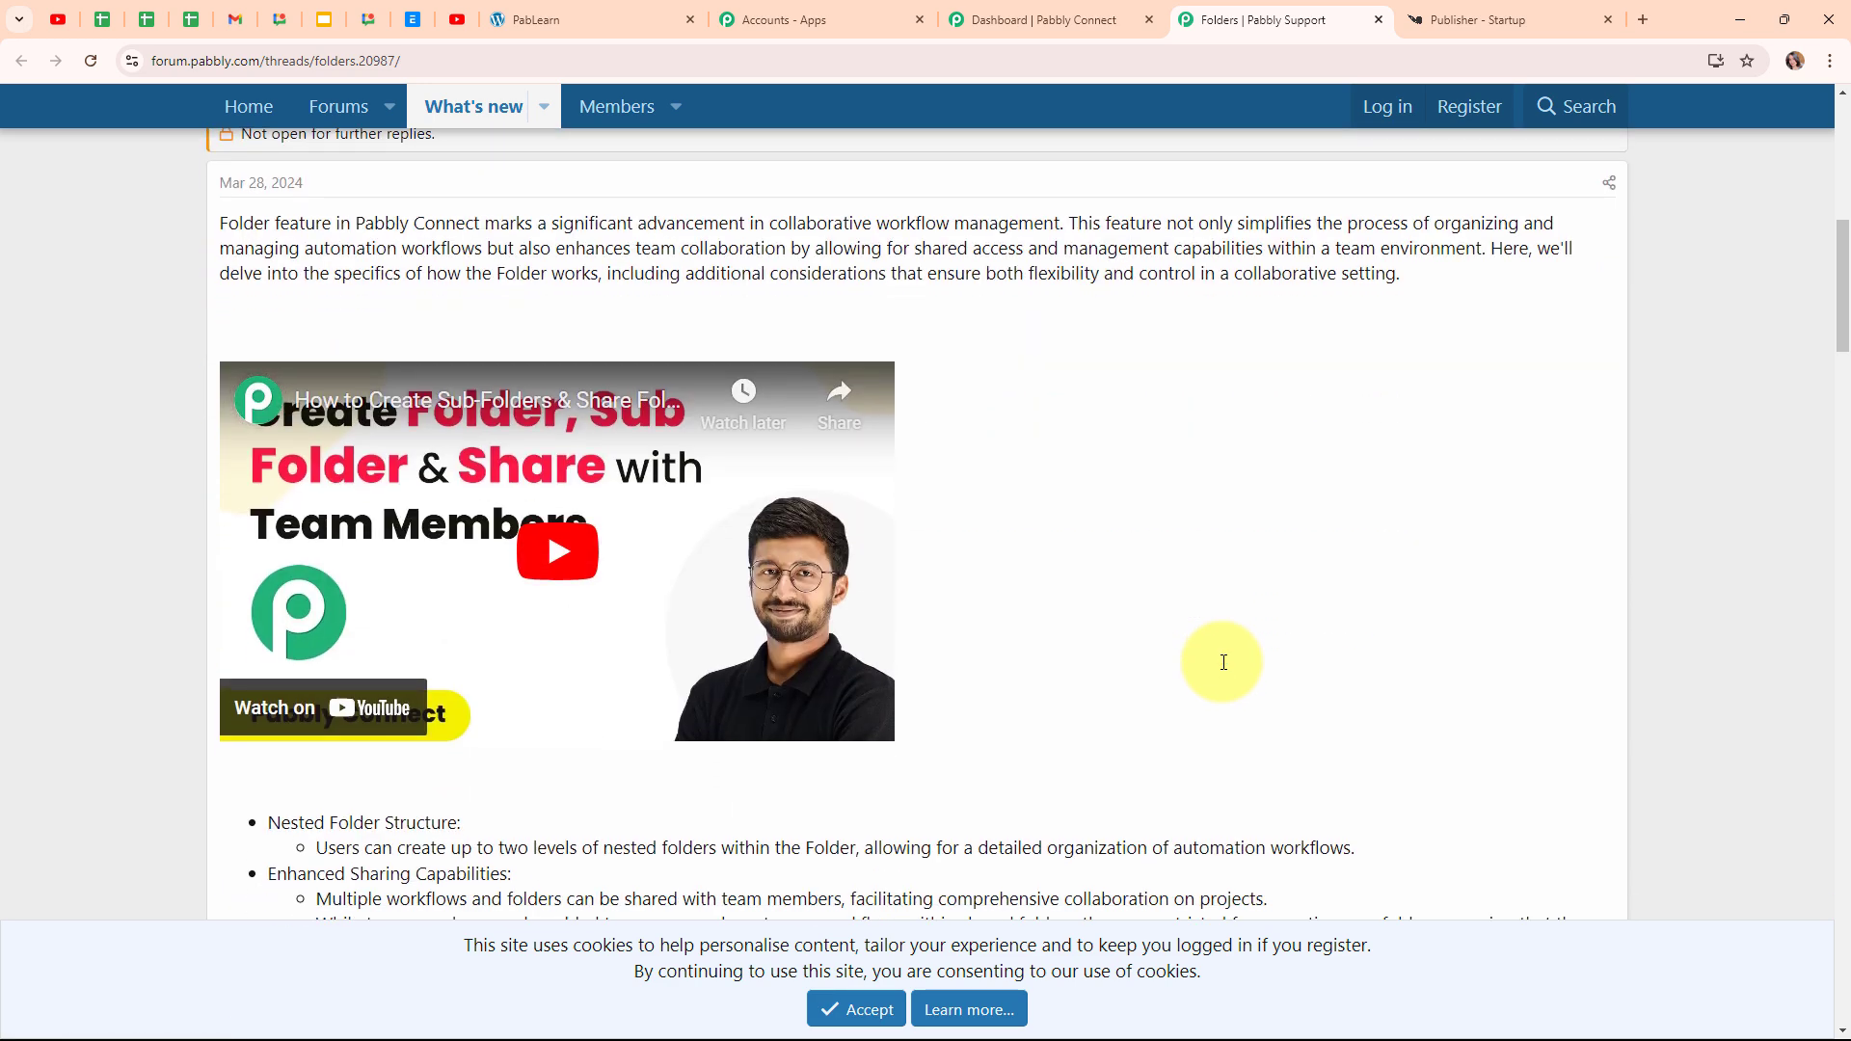
click(1379, 19)
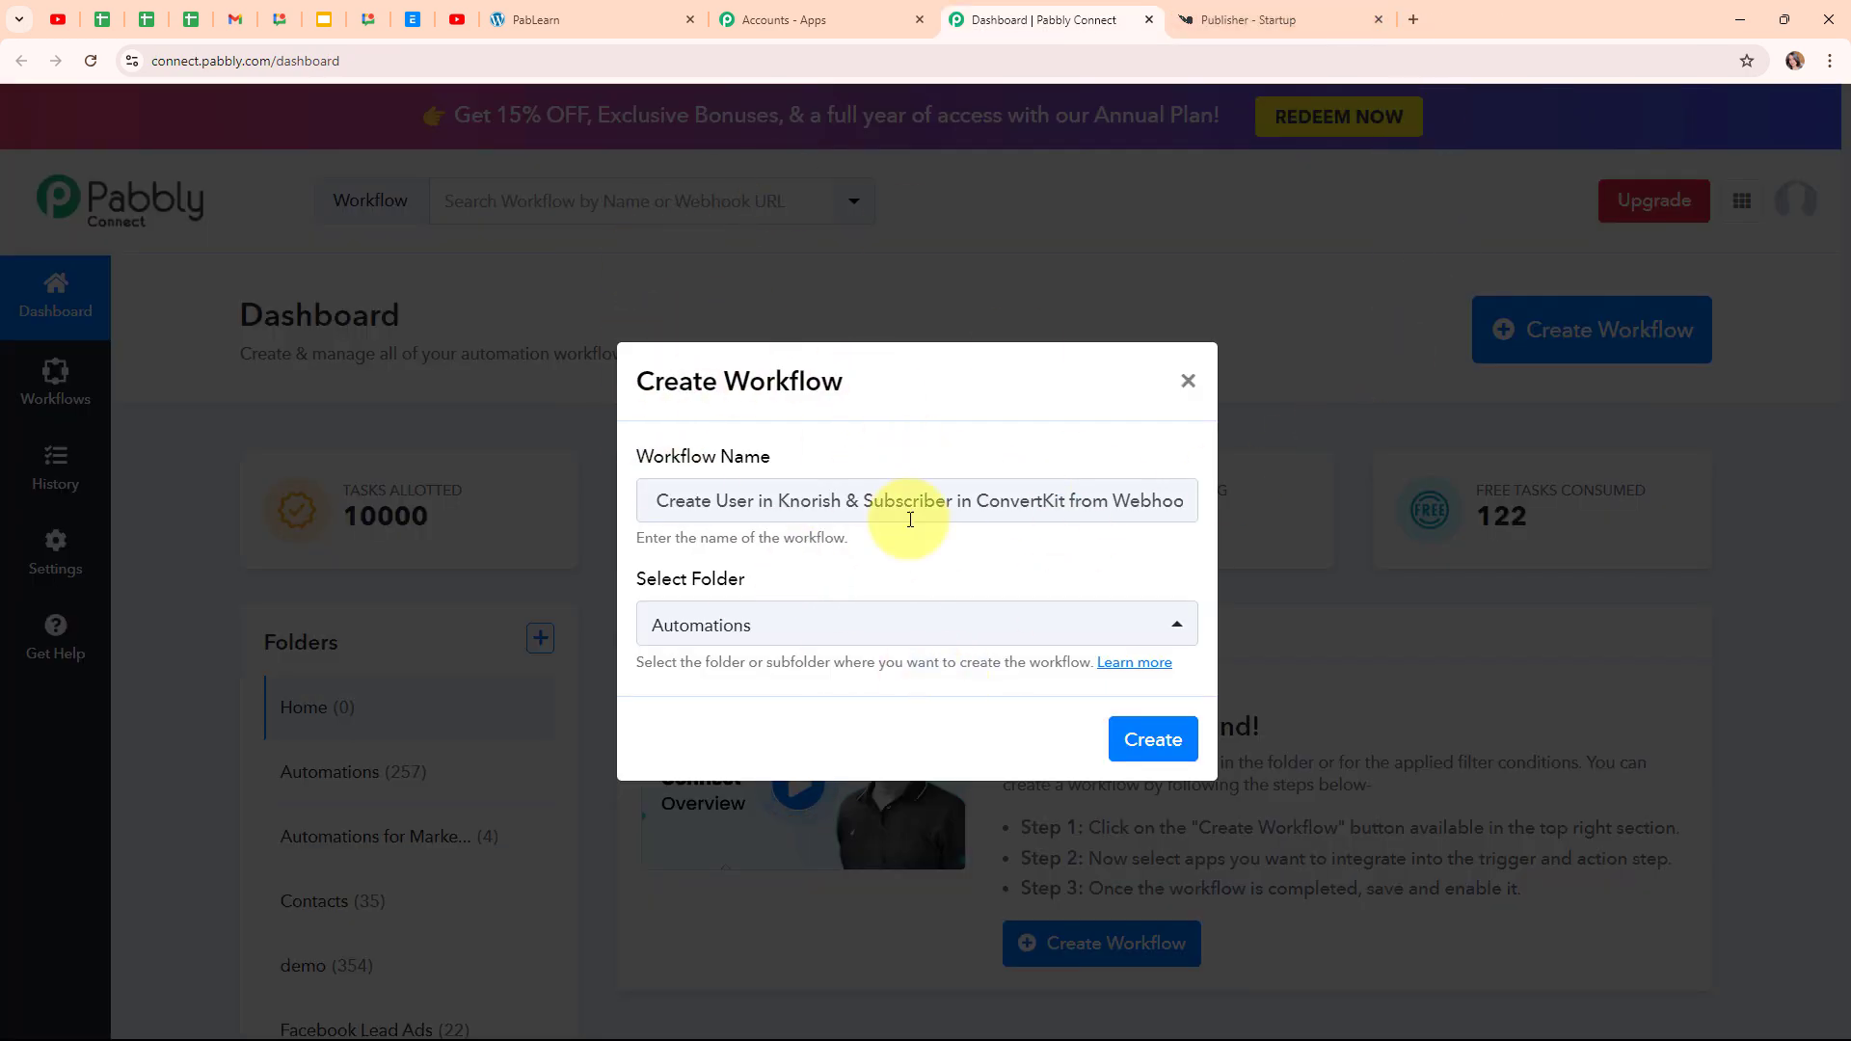
click(1175, 758)
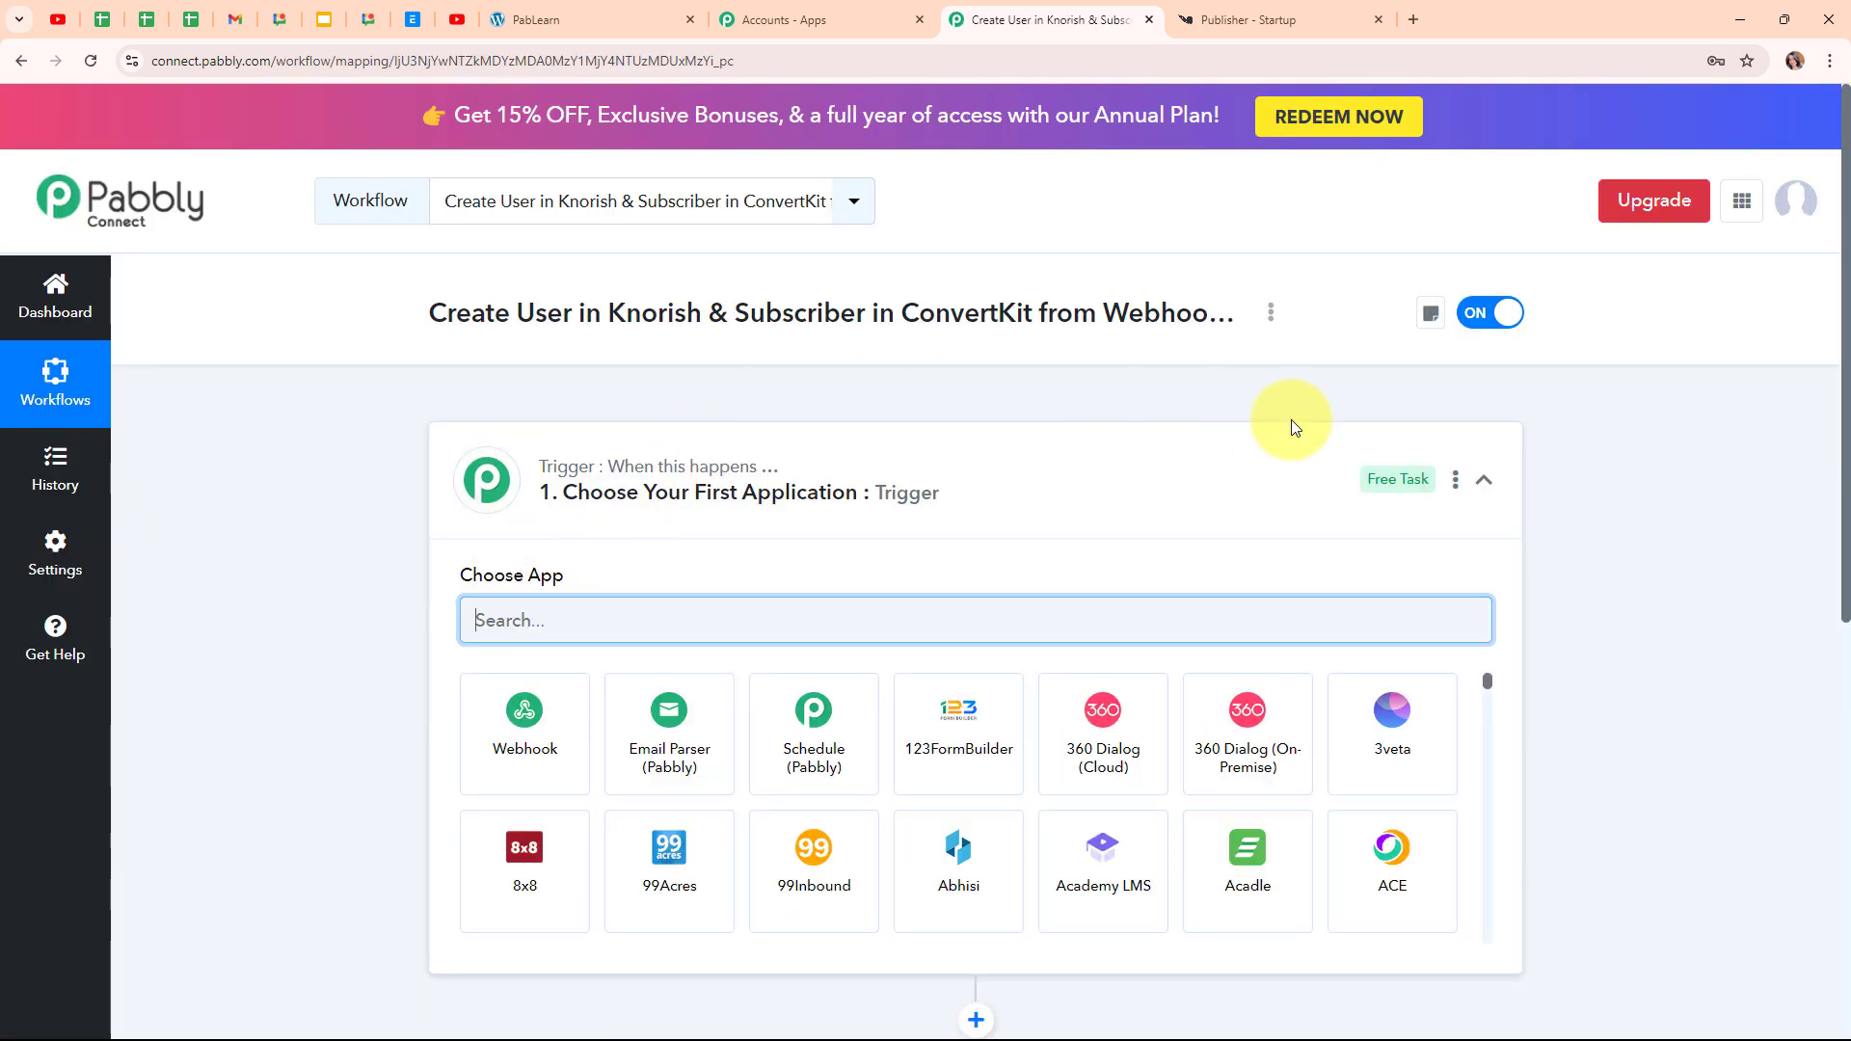
Search 'We' in the trigger step's app list and pick Webhook by Pabbly
click(1484, 481)
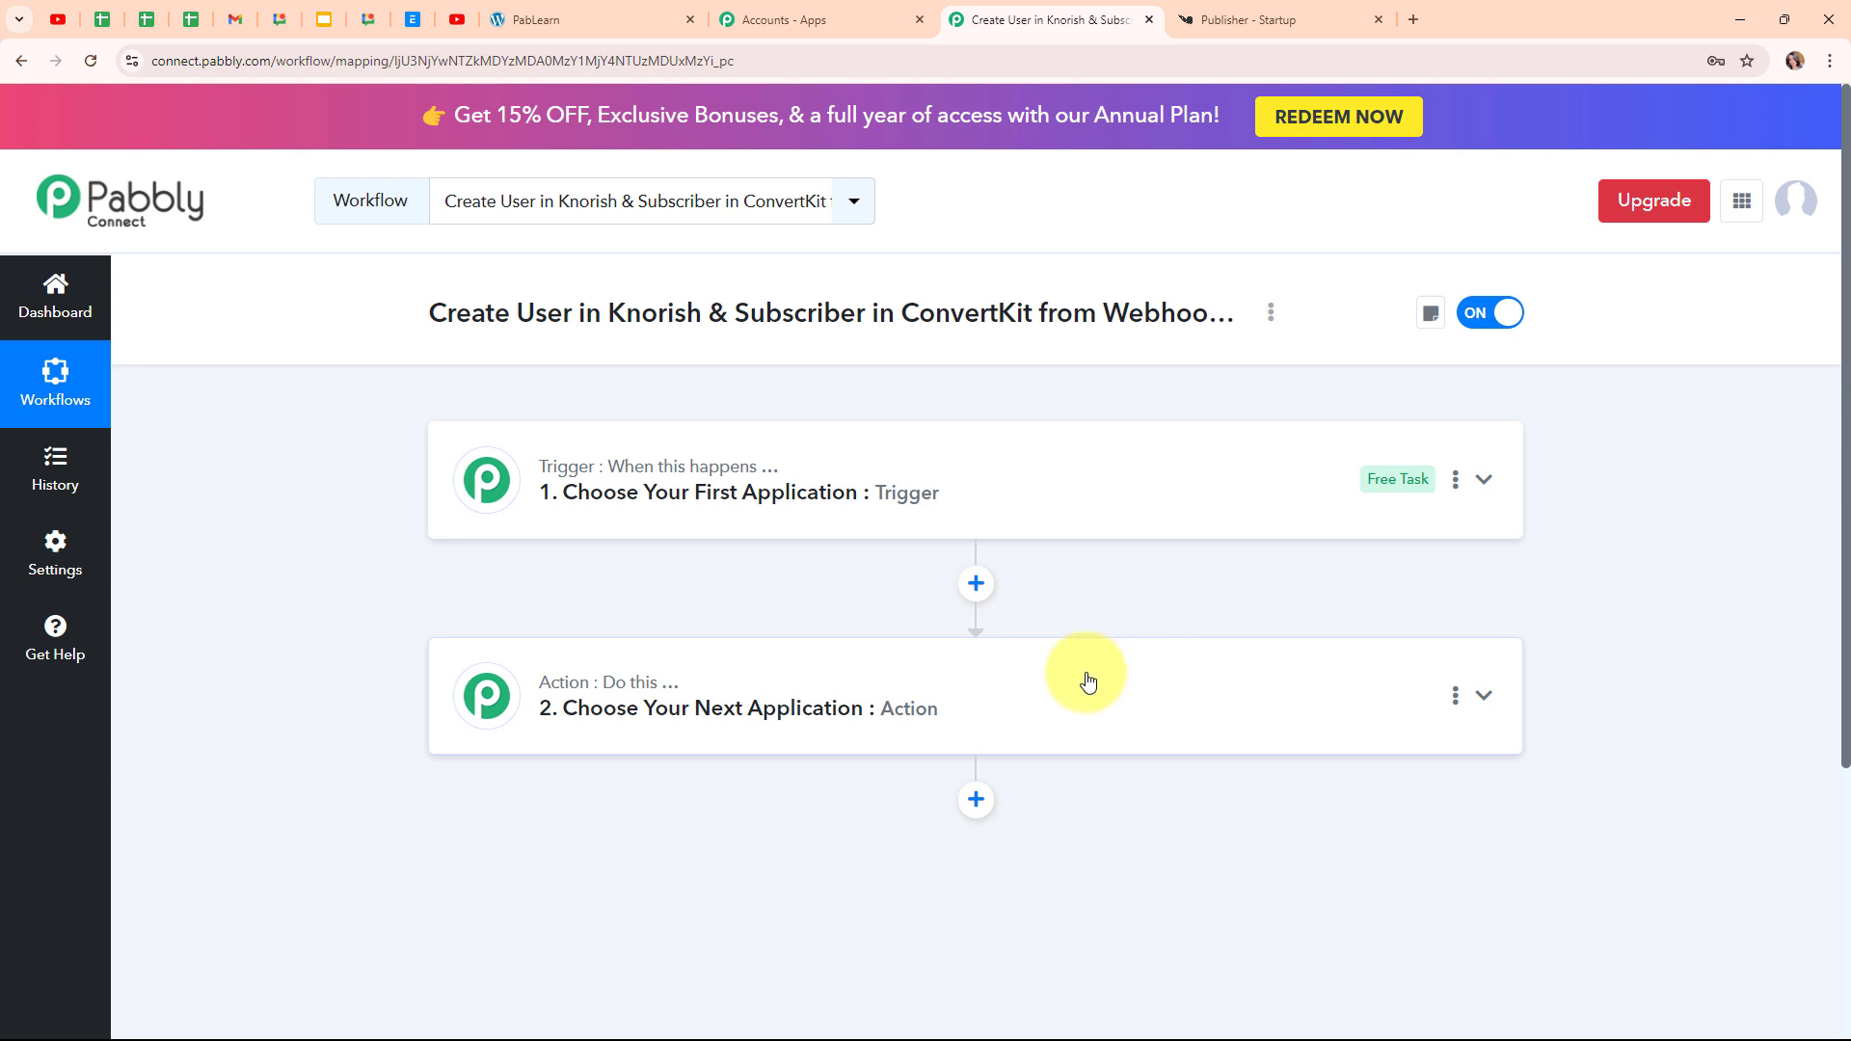
mouse_move(556, 482)
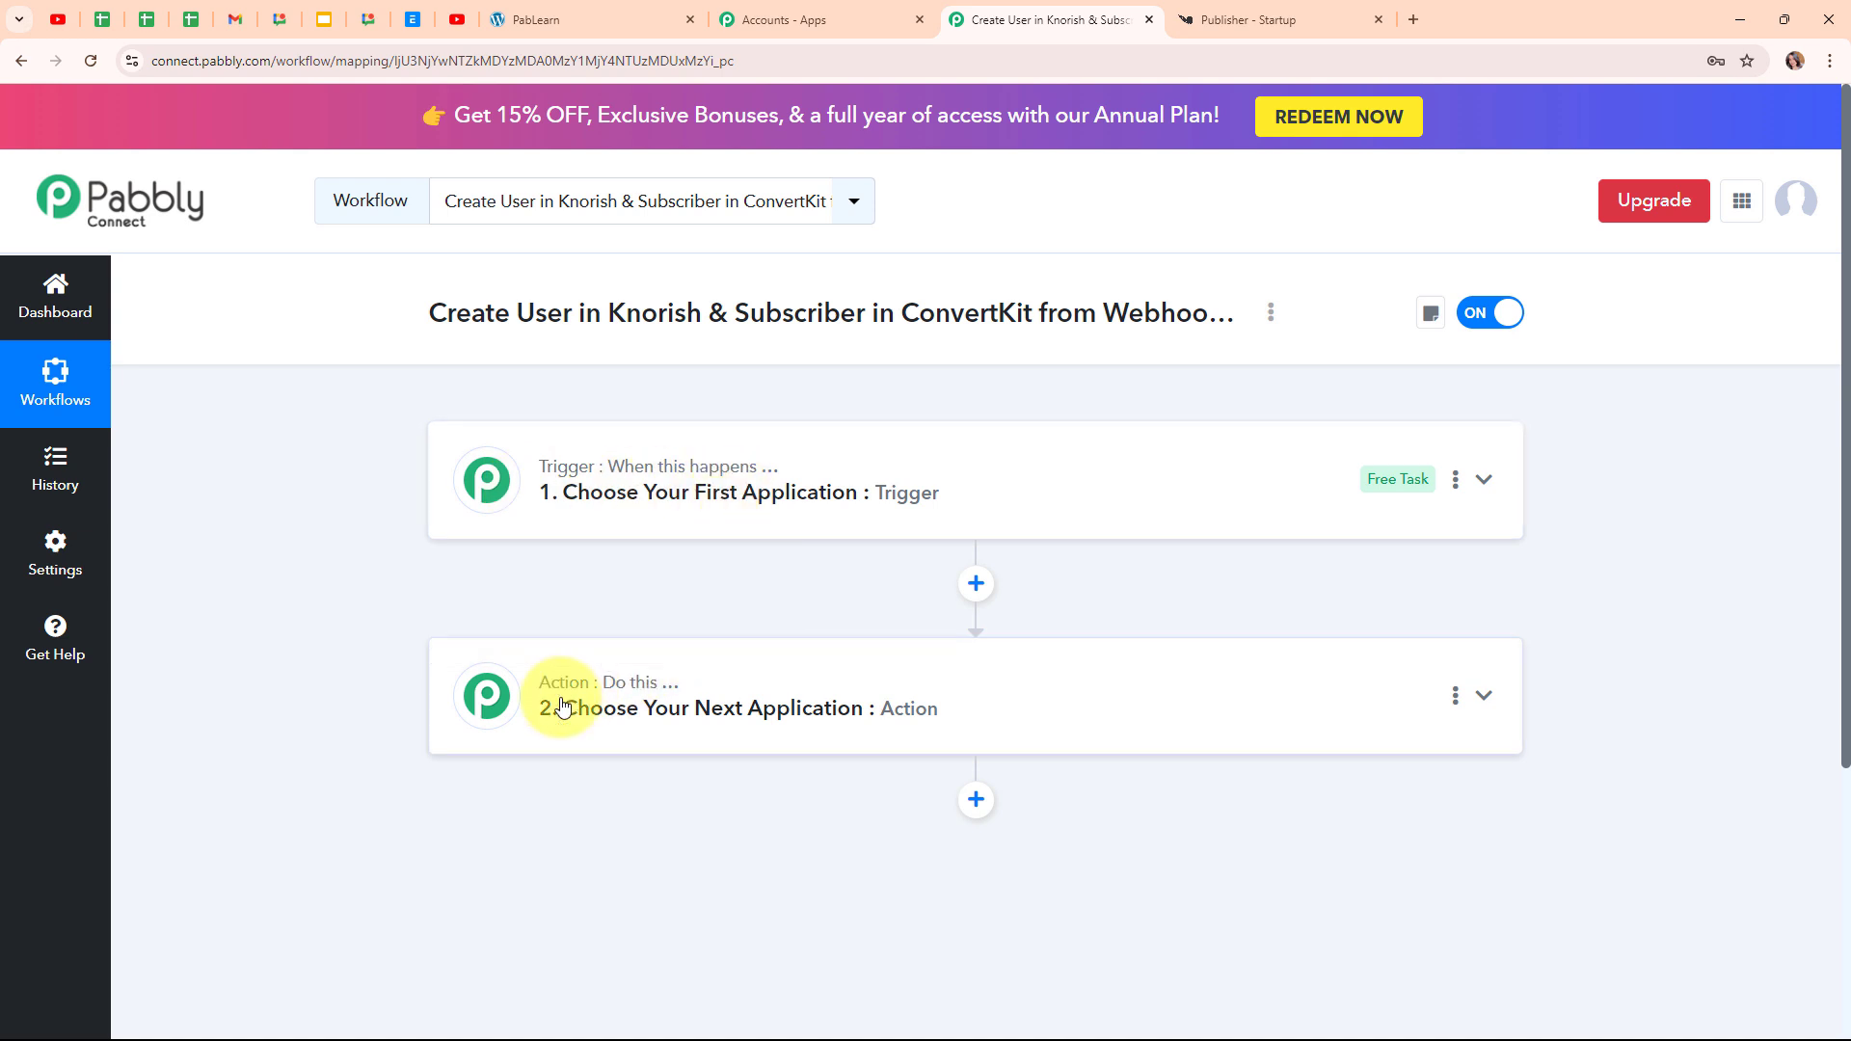
mouse_move(655, 700)
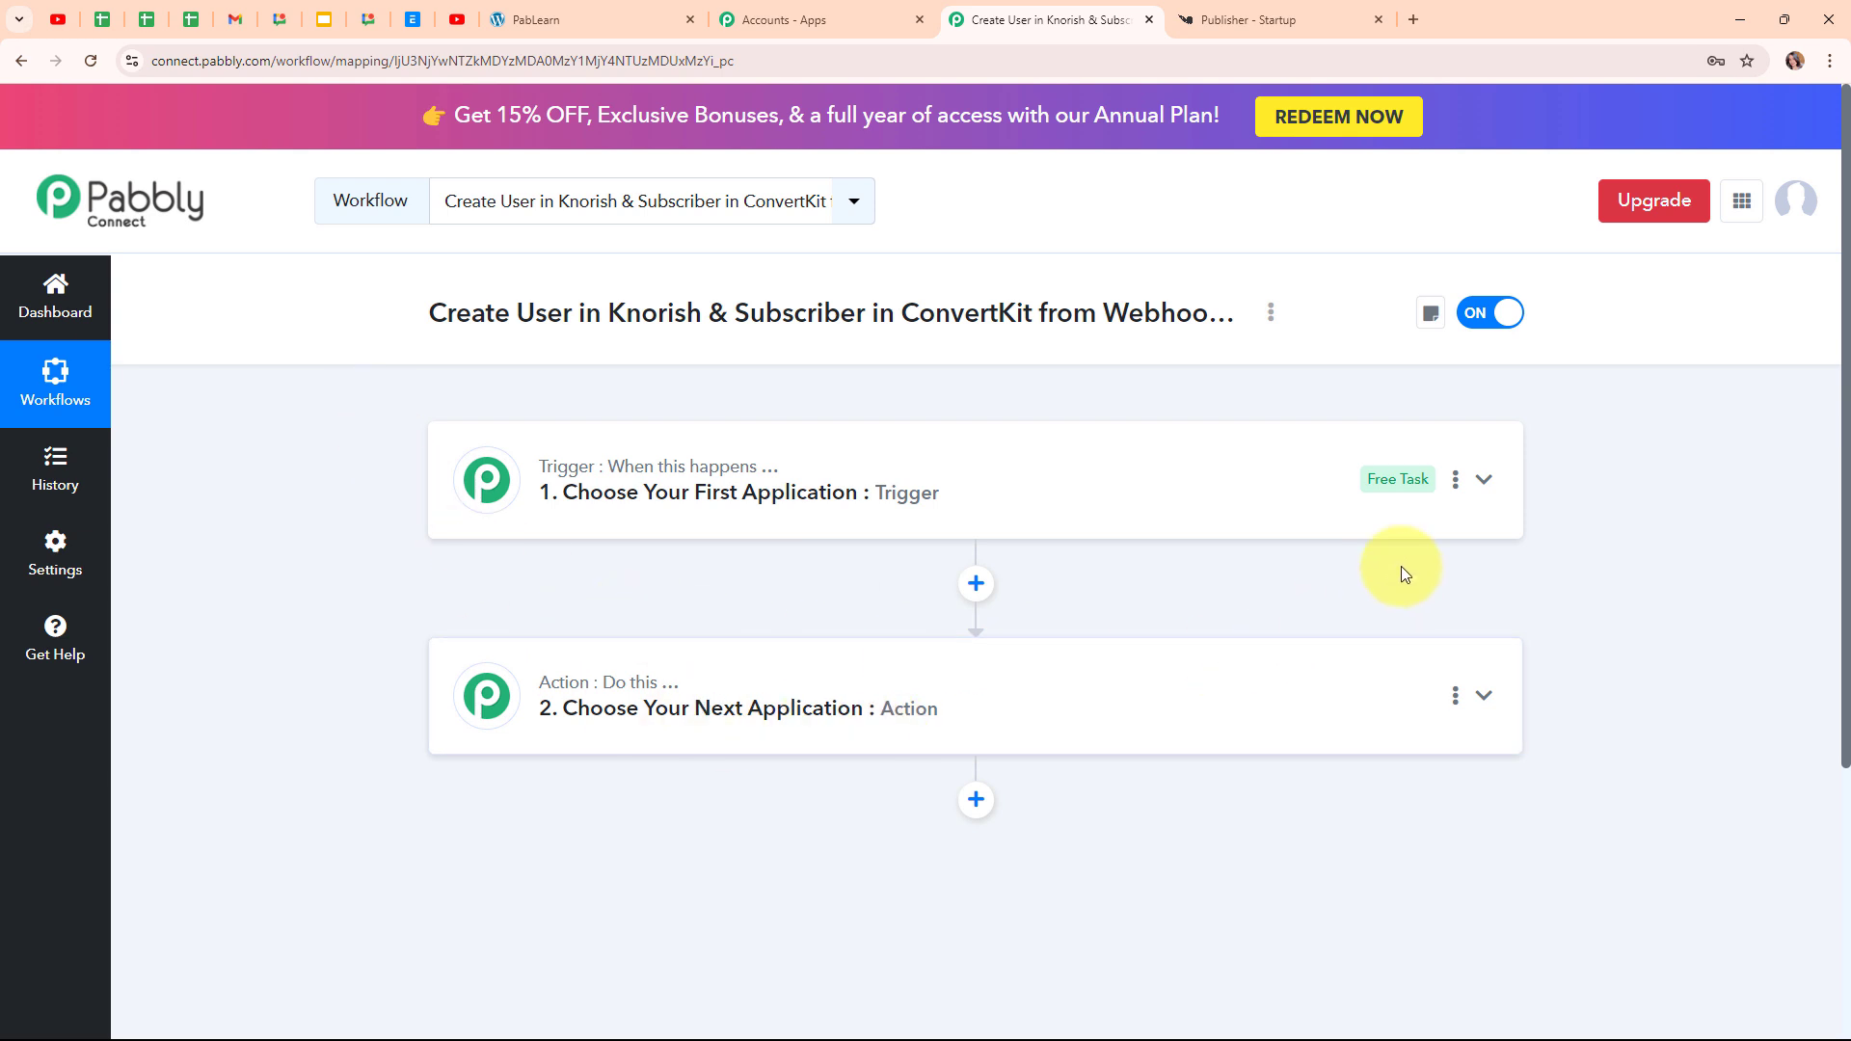
click(1485, 483)
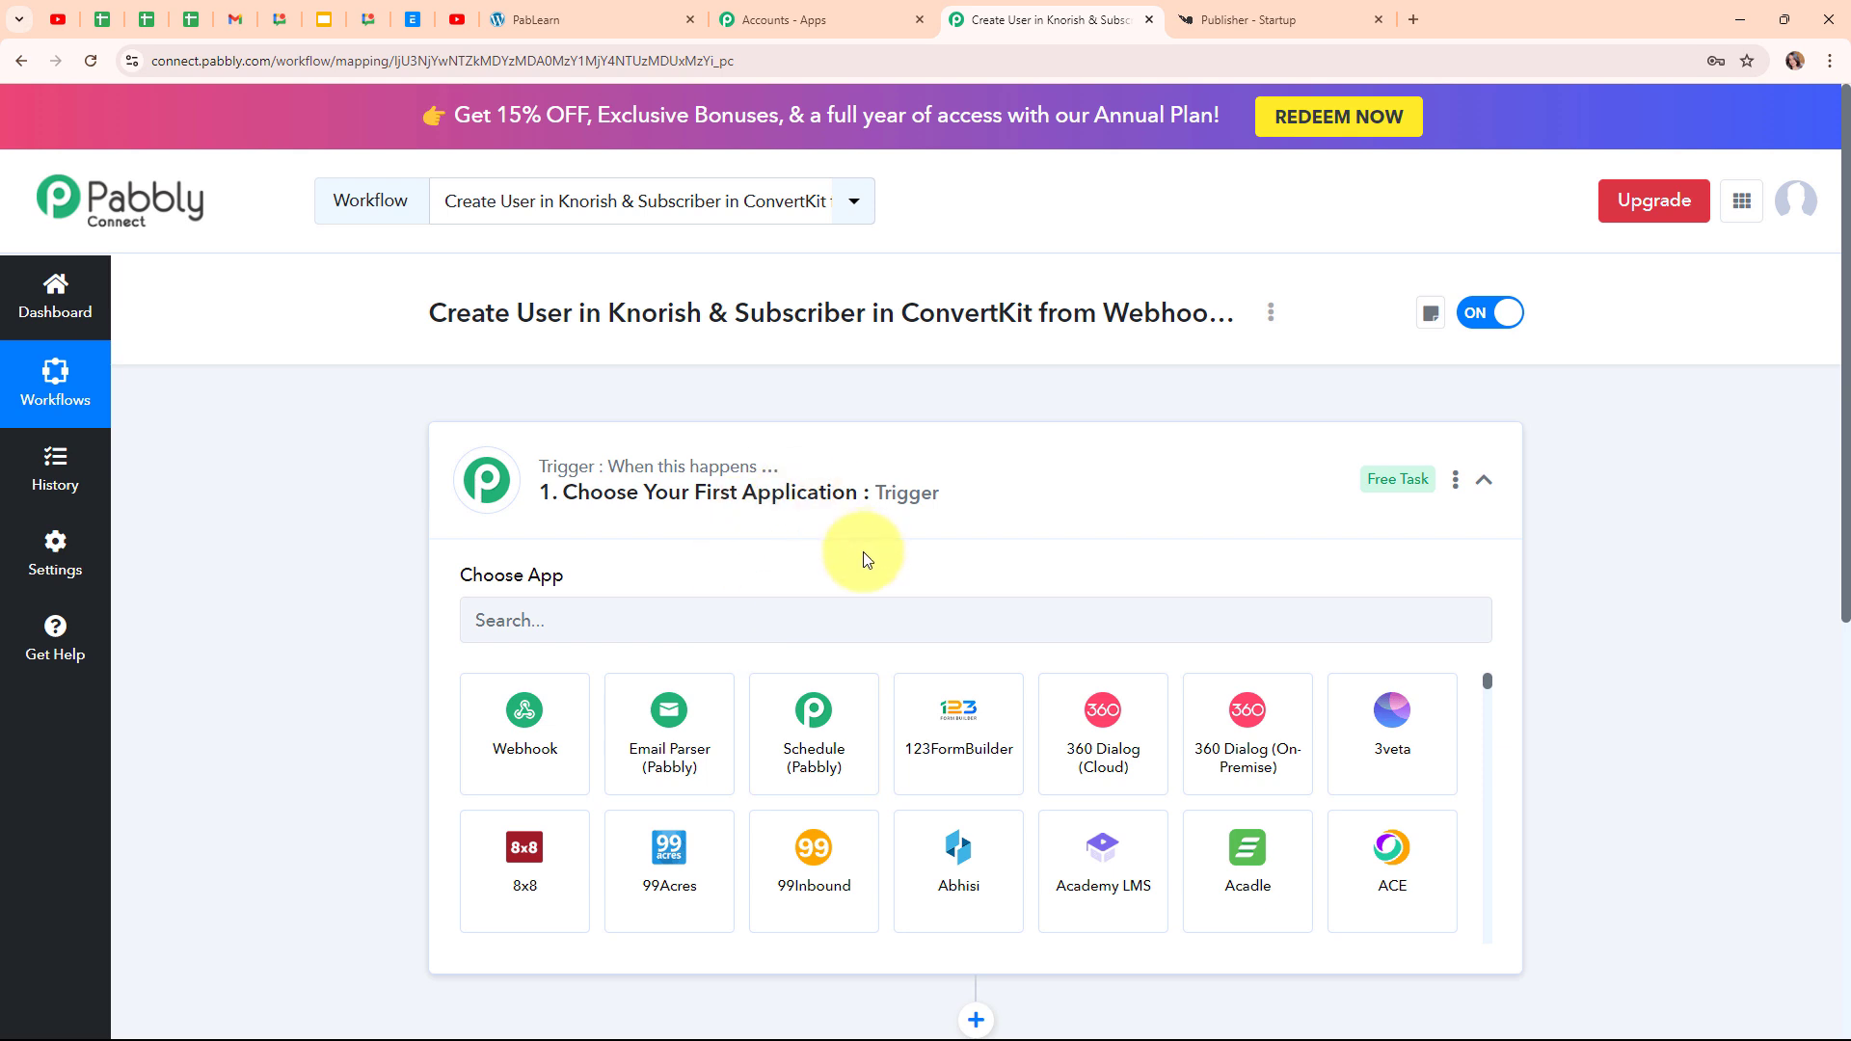
click(626, 631)
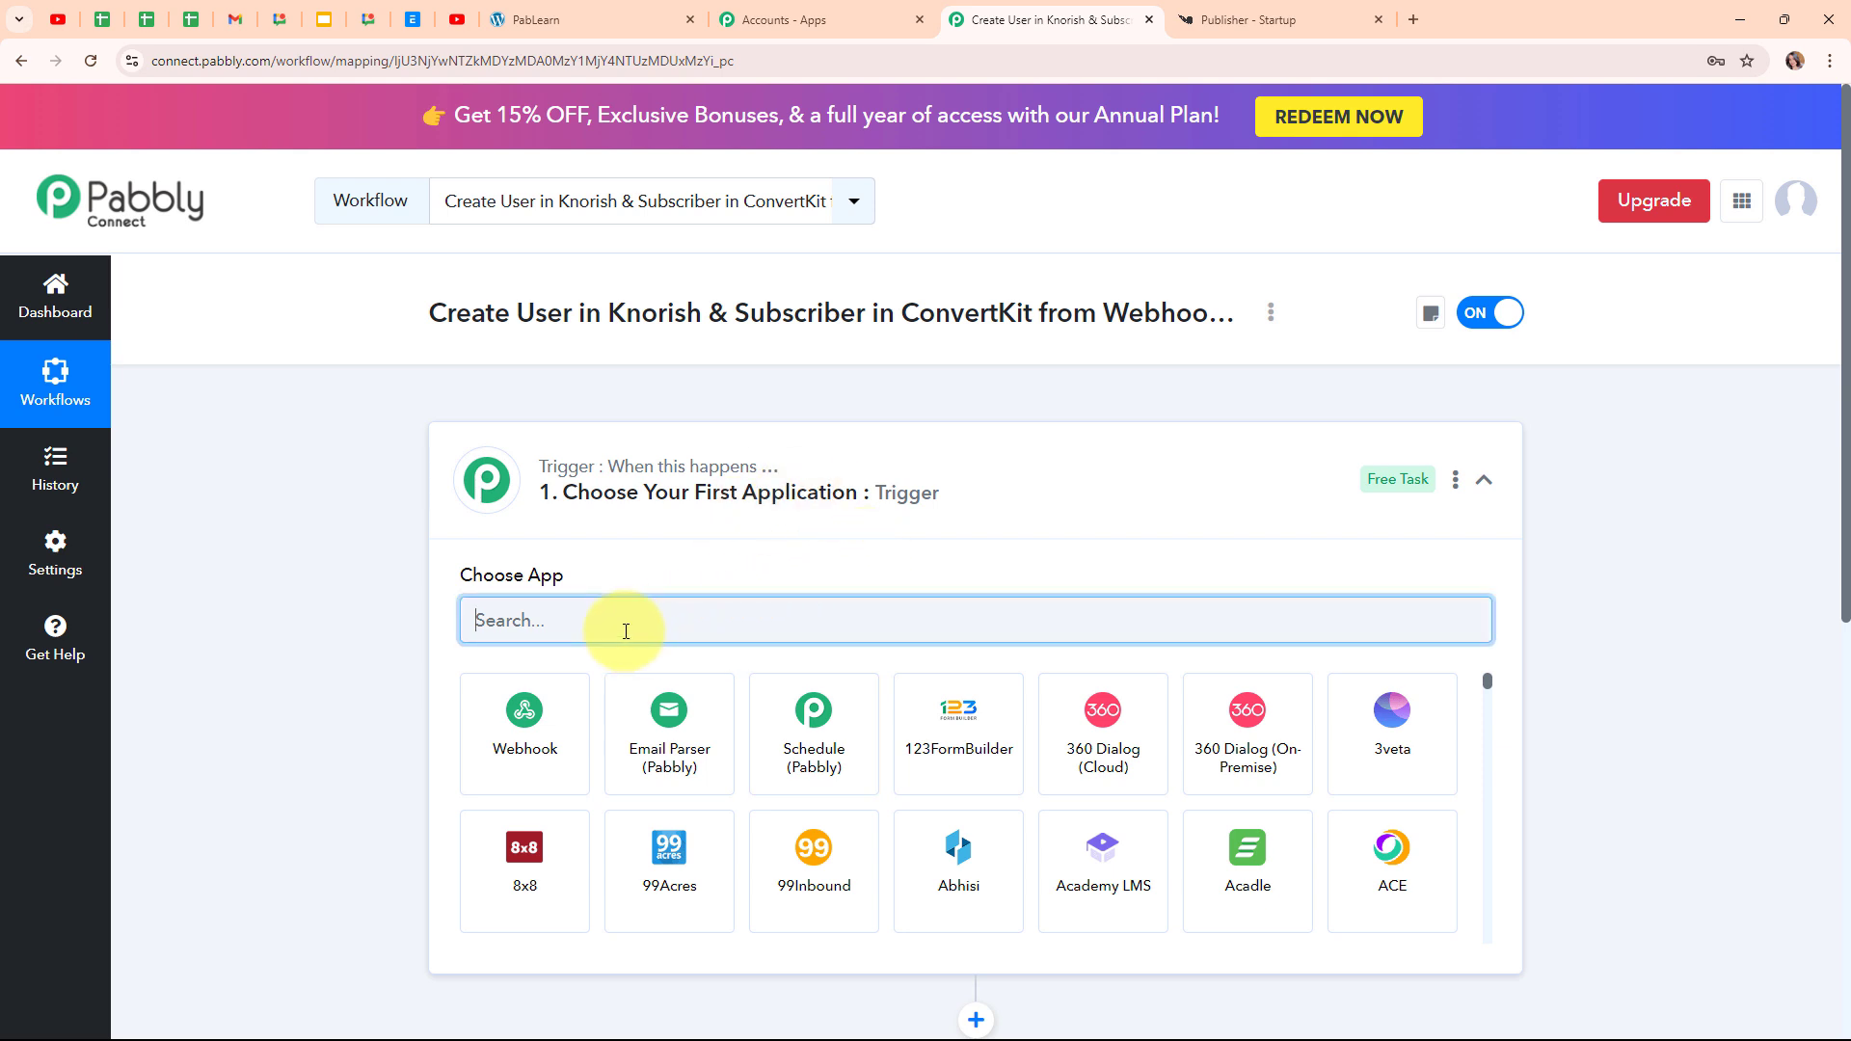
text(We)
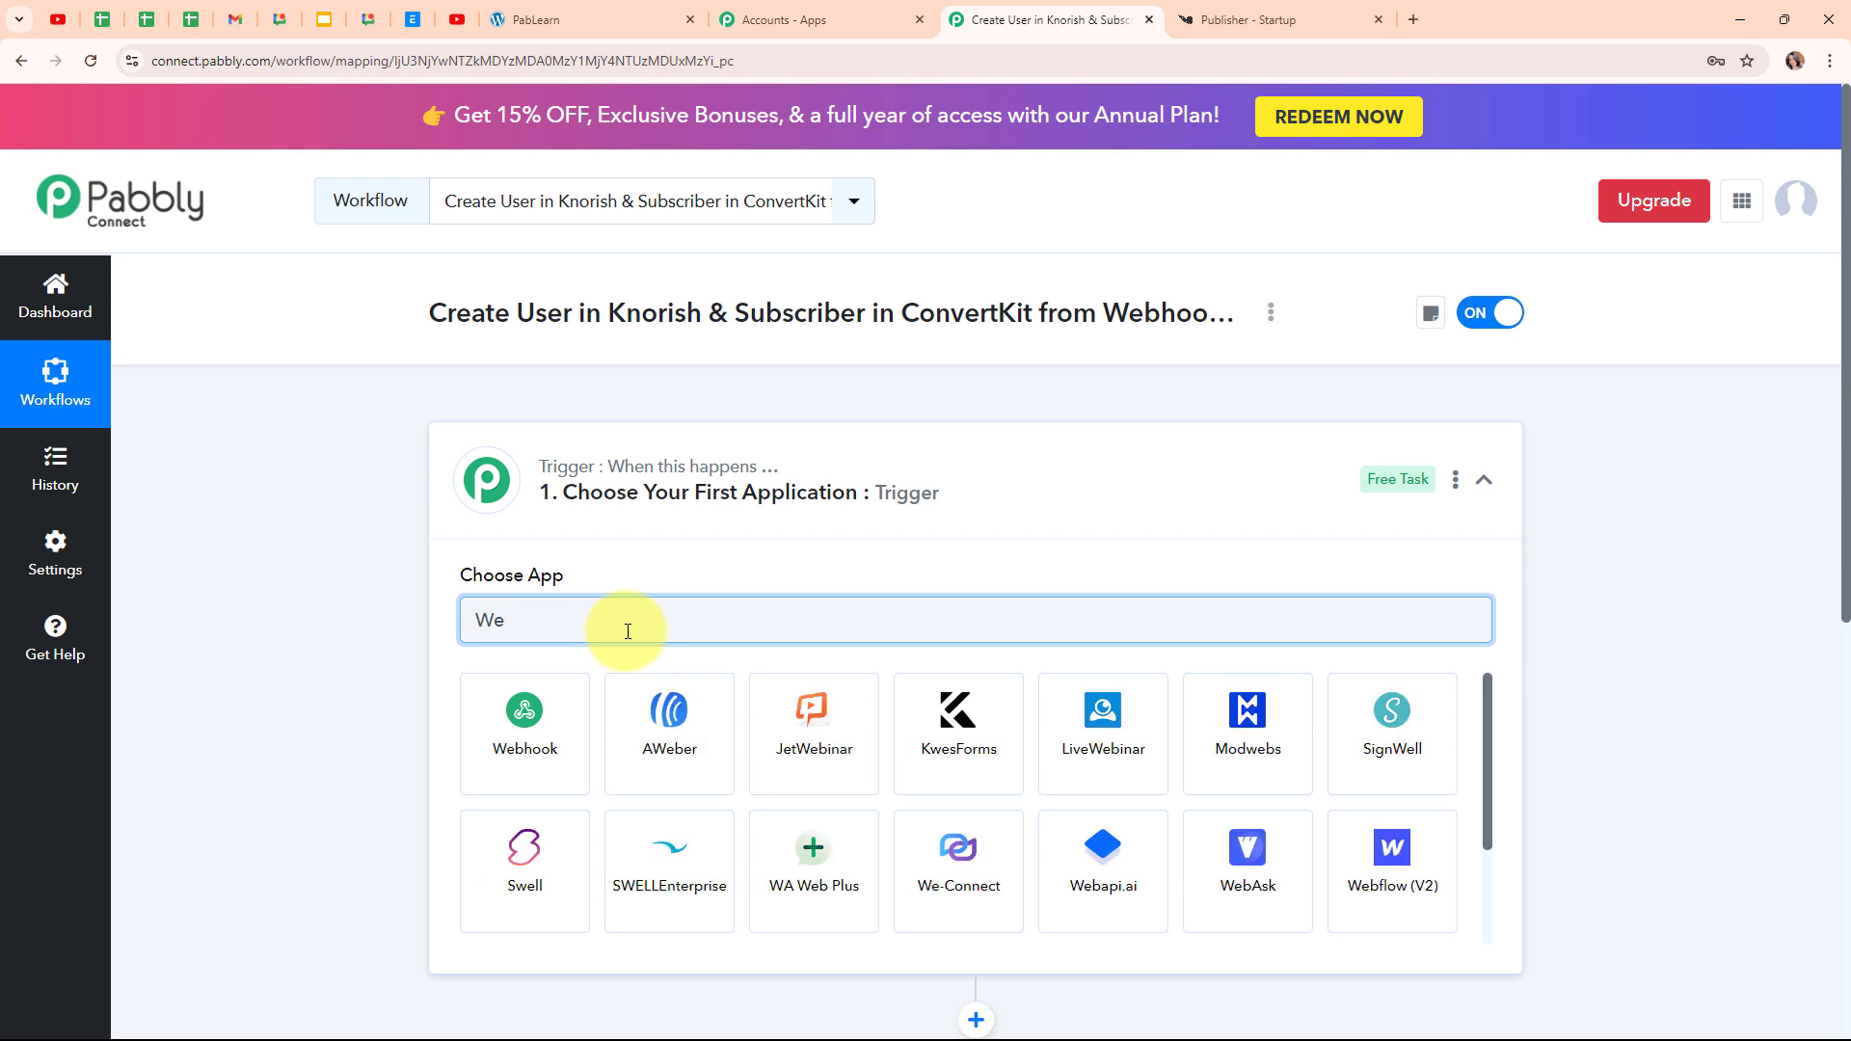
click(563, 724)
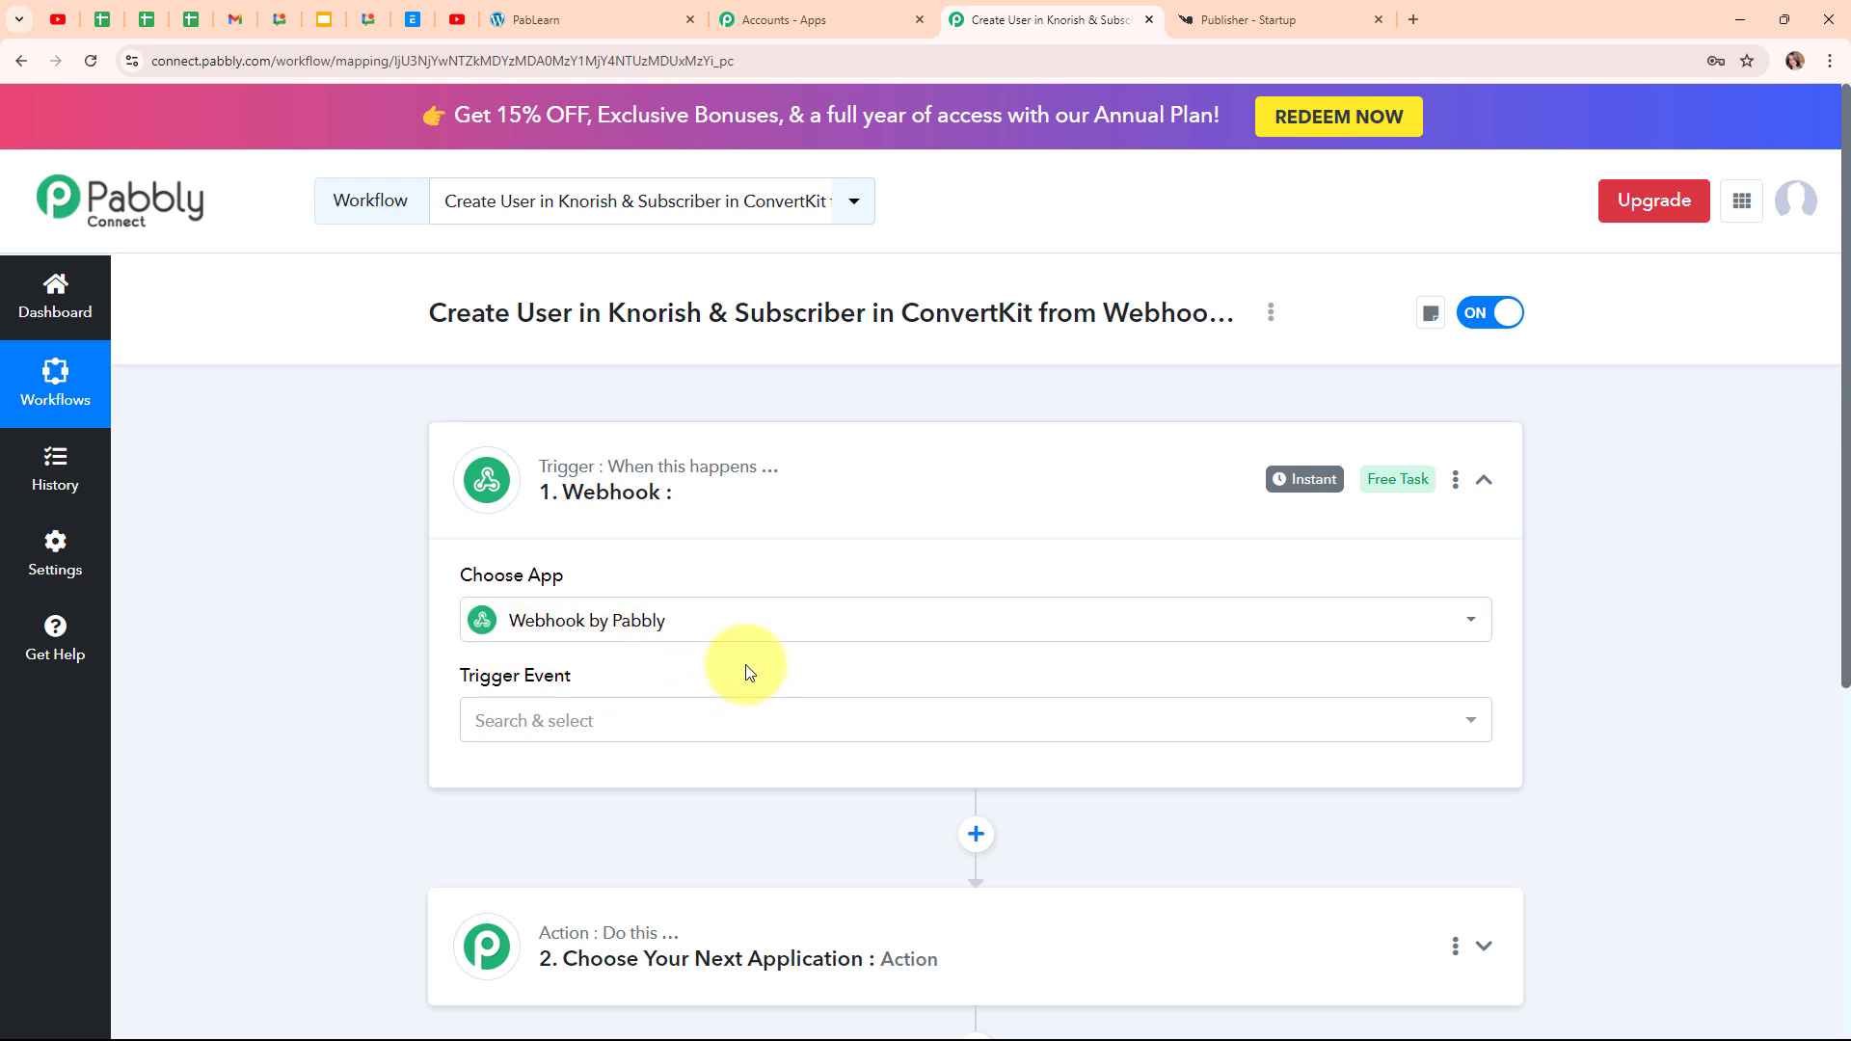
Set the trigger event to Catch Webhook (Preferred)
mouse_move(539, 672)
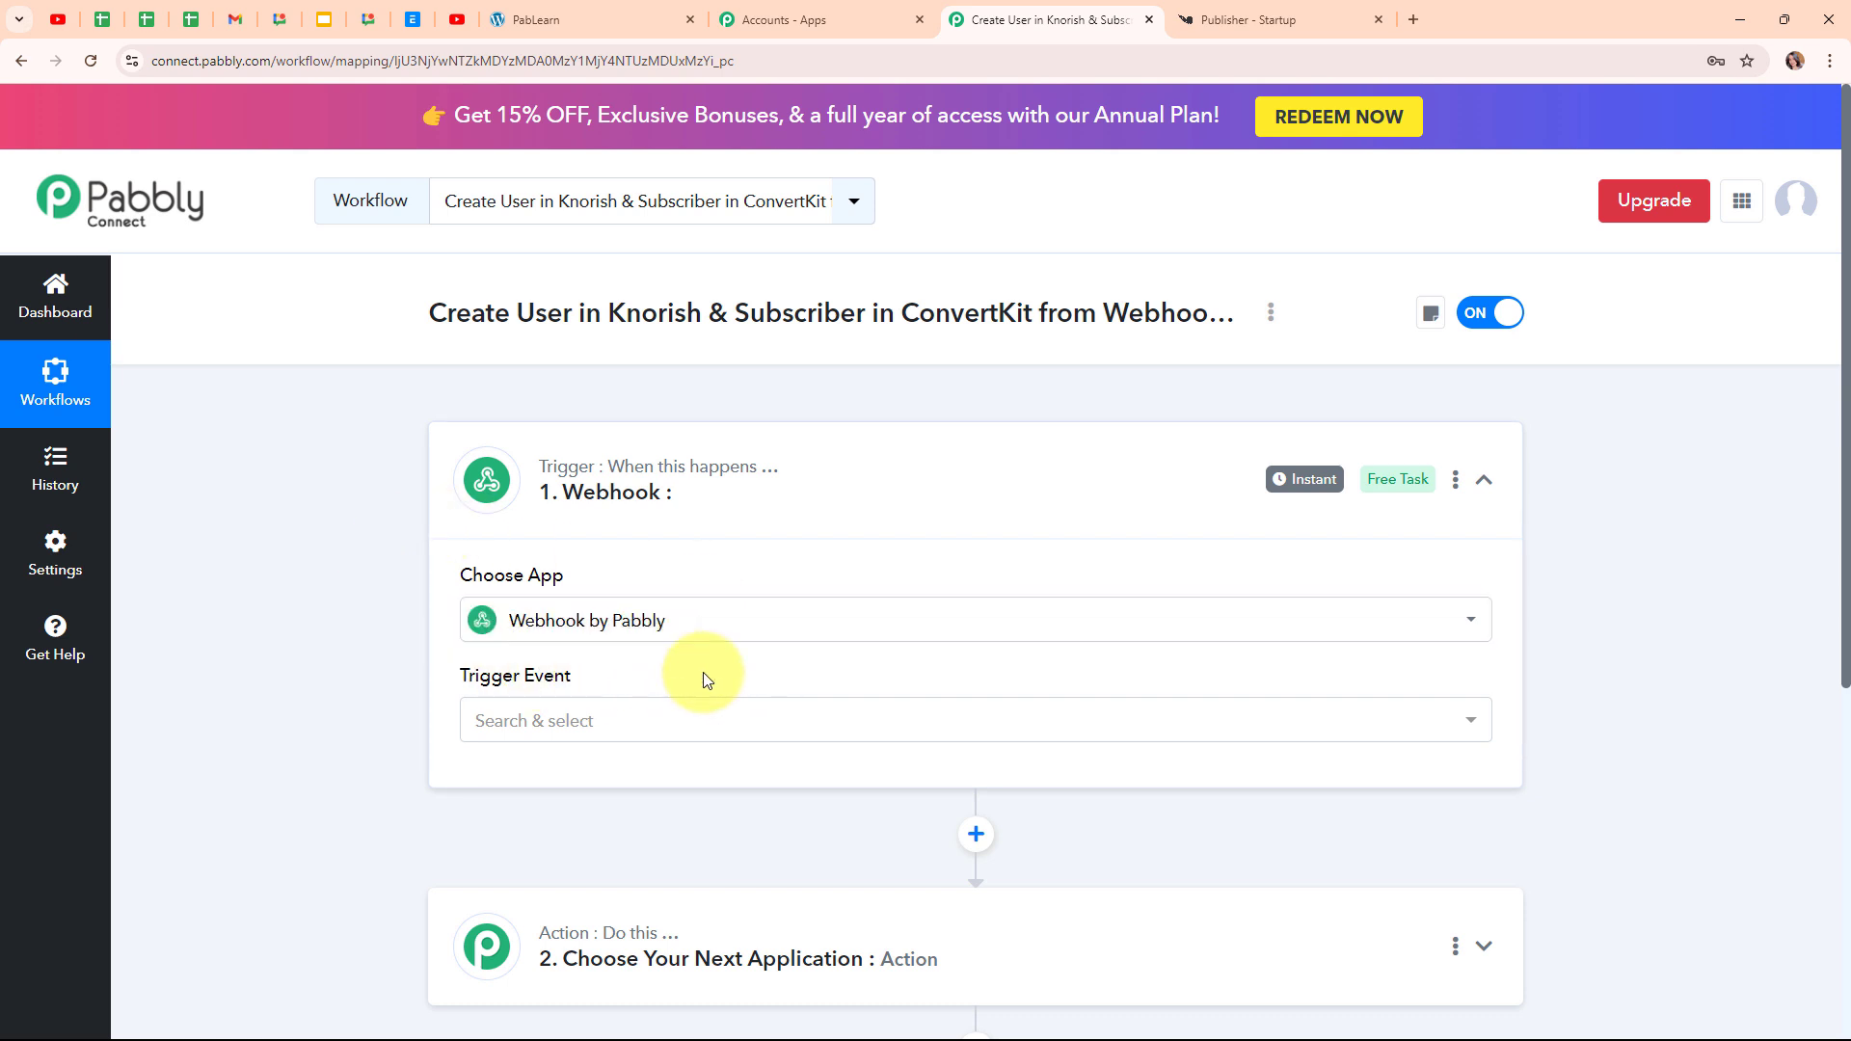
click(649, 729)
click(667, 848)
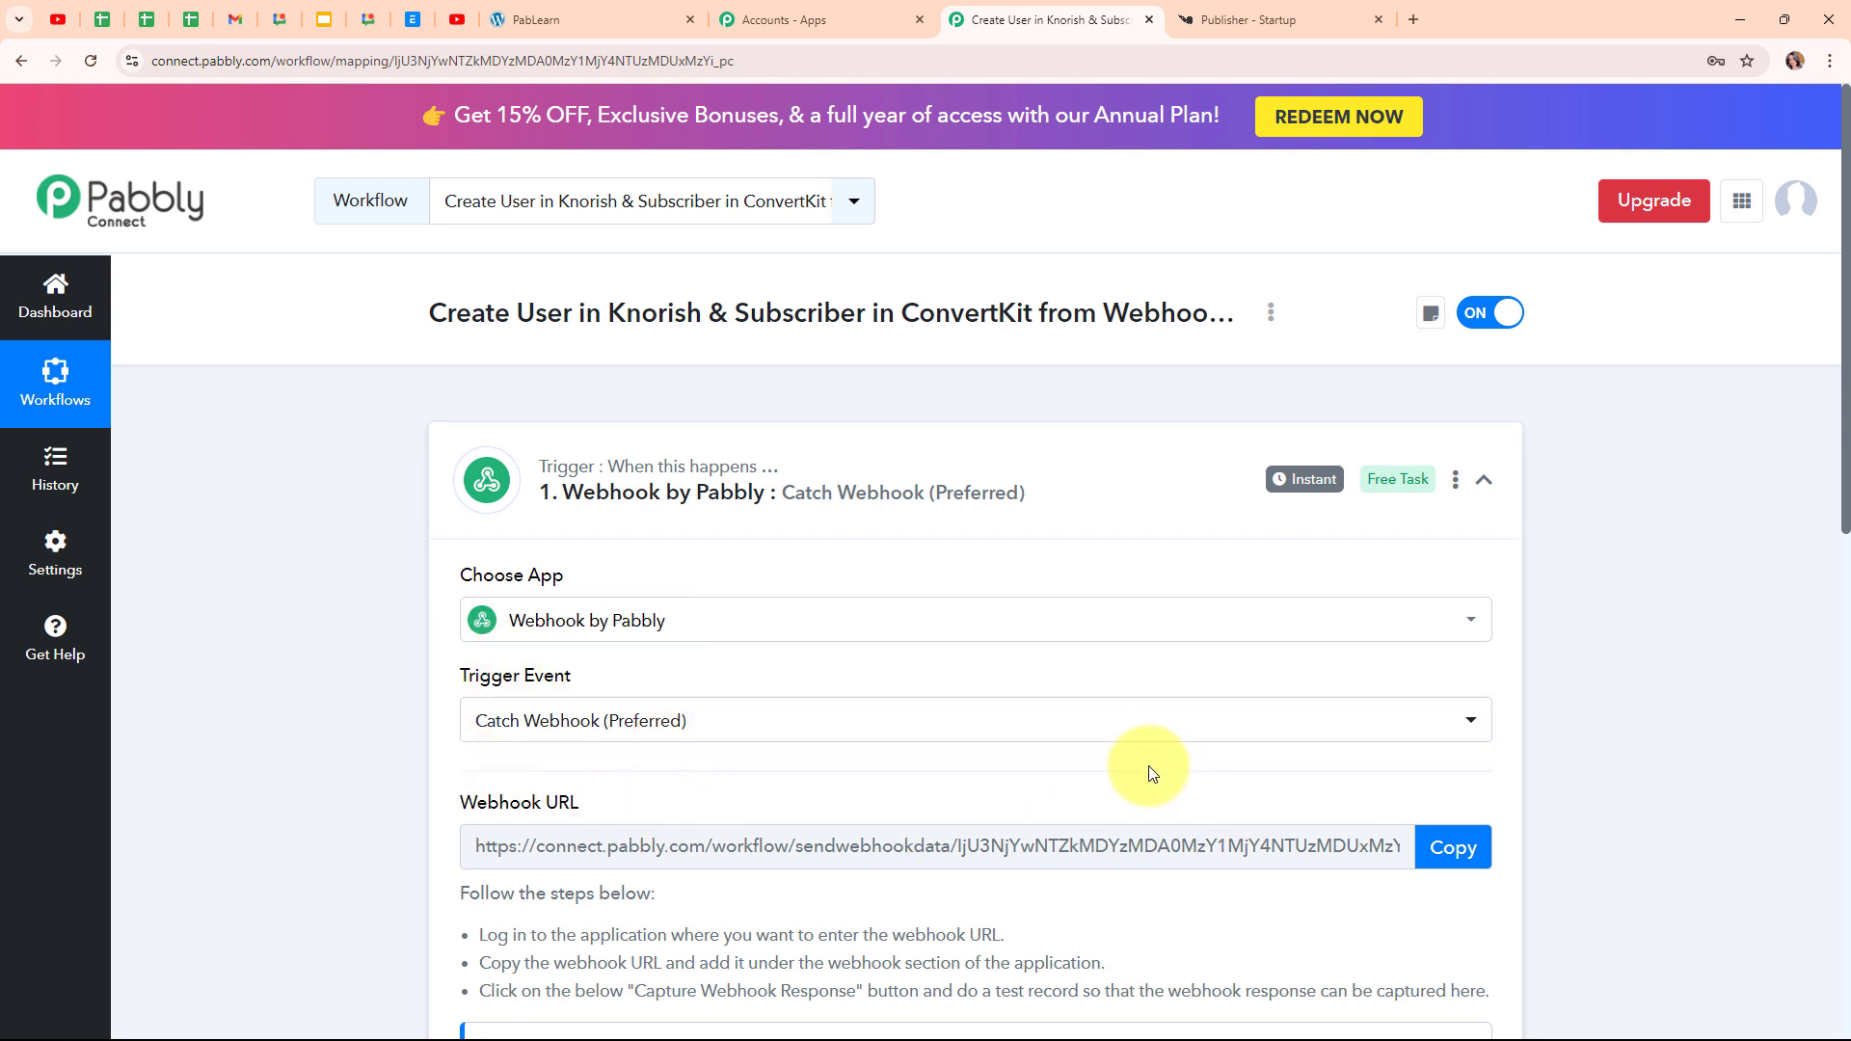
scroll(1148, 766, down, 3)
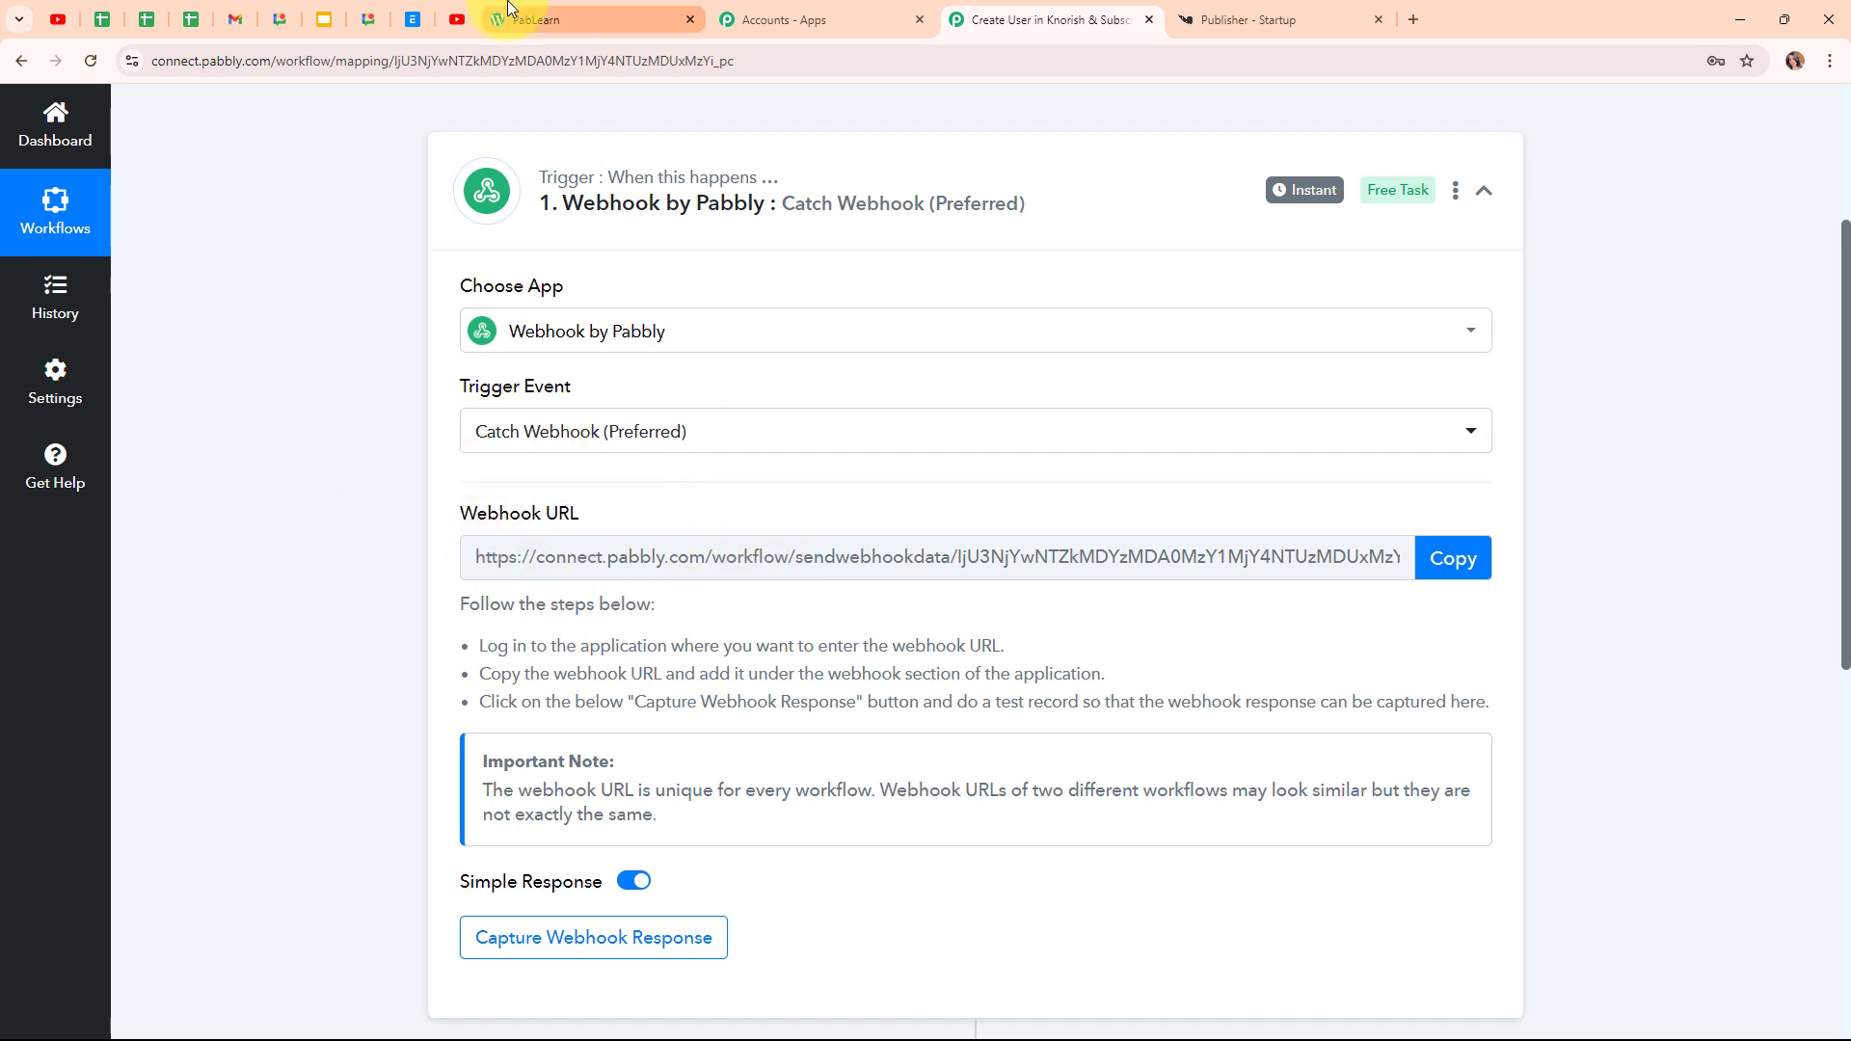
Check the enrollment form tab, then copy the webhook URL and start waiting for a response
click(508, 9)
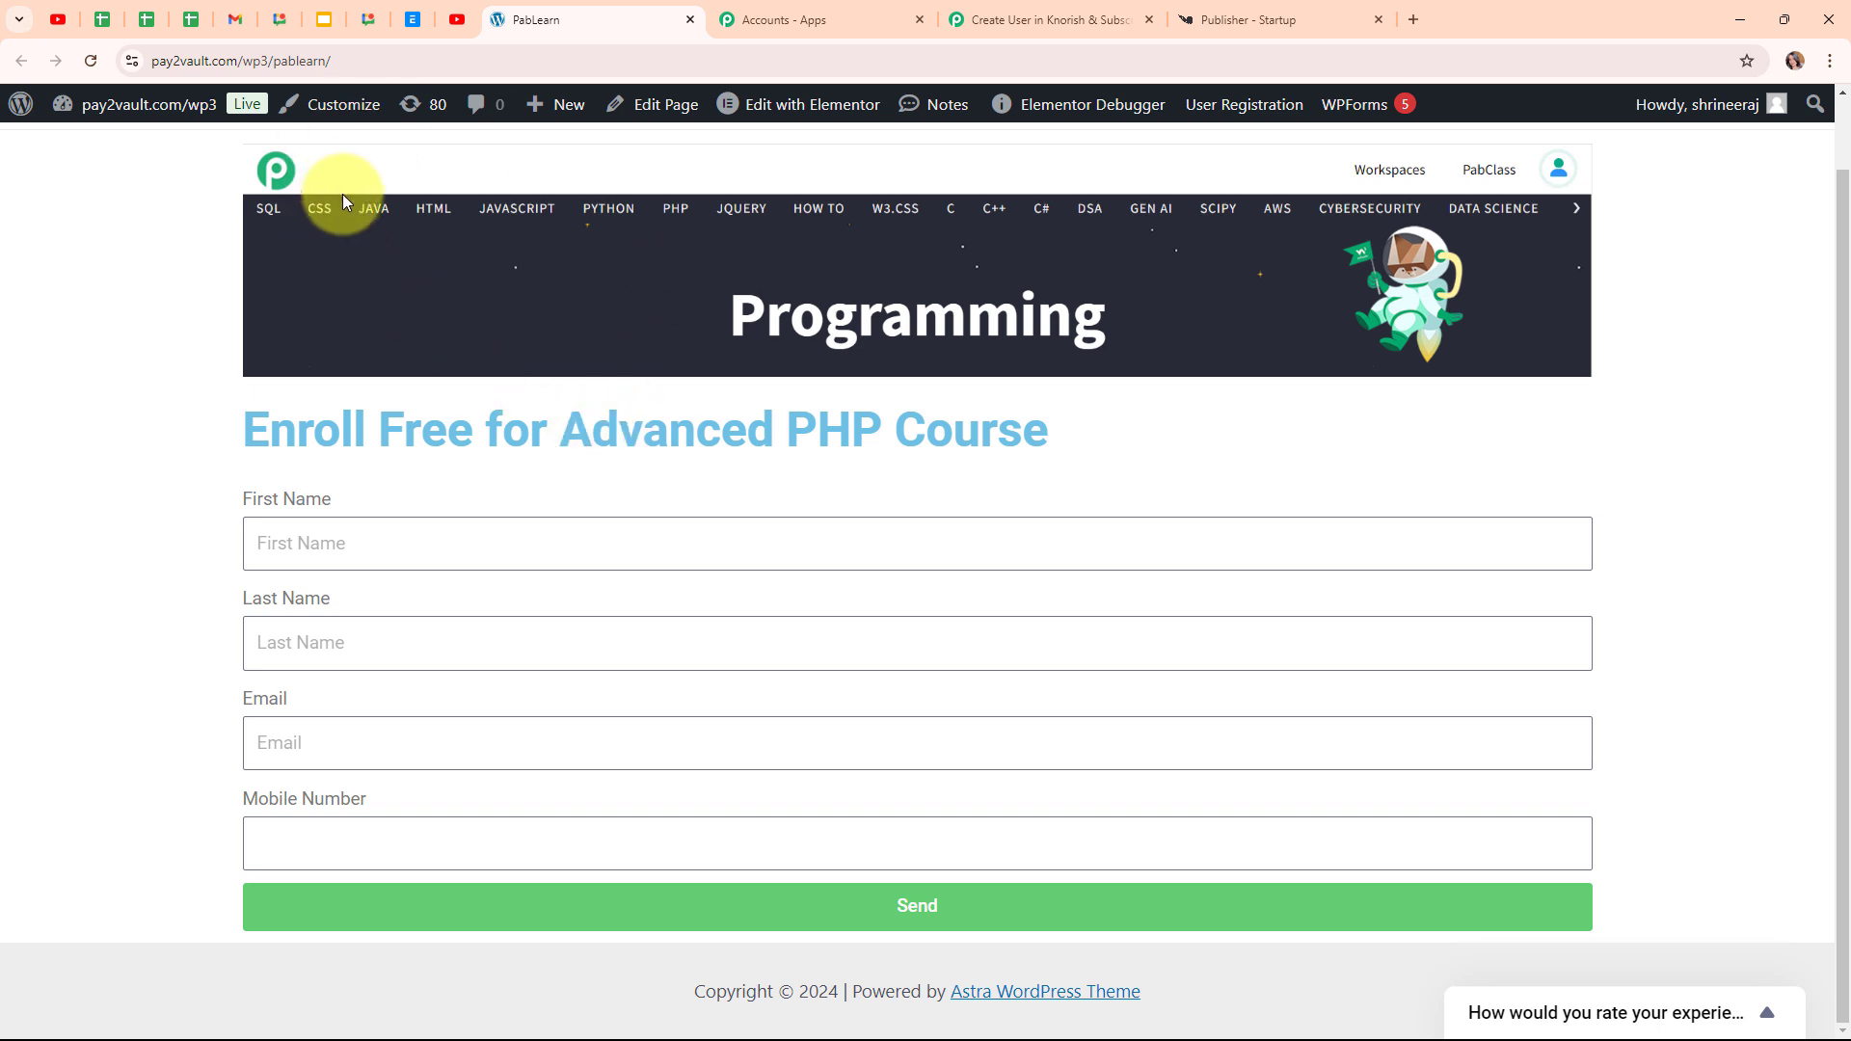
click(1089, 21)
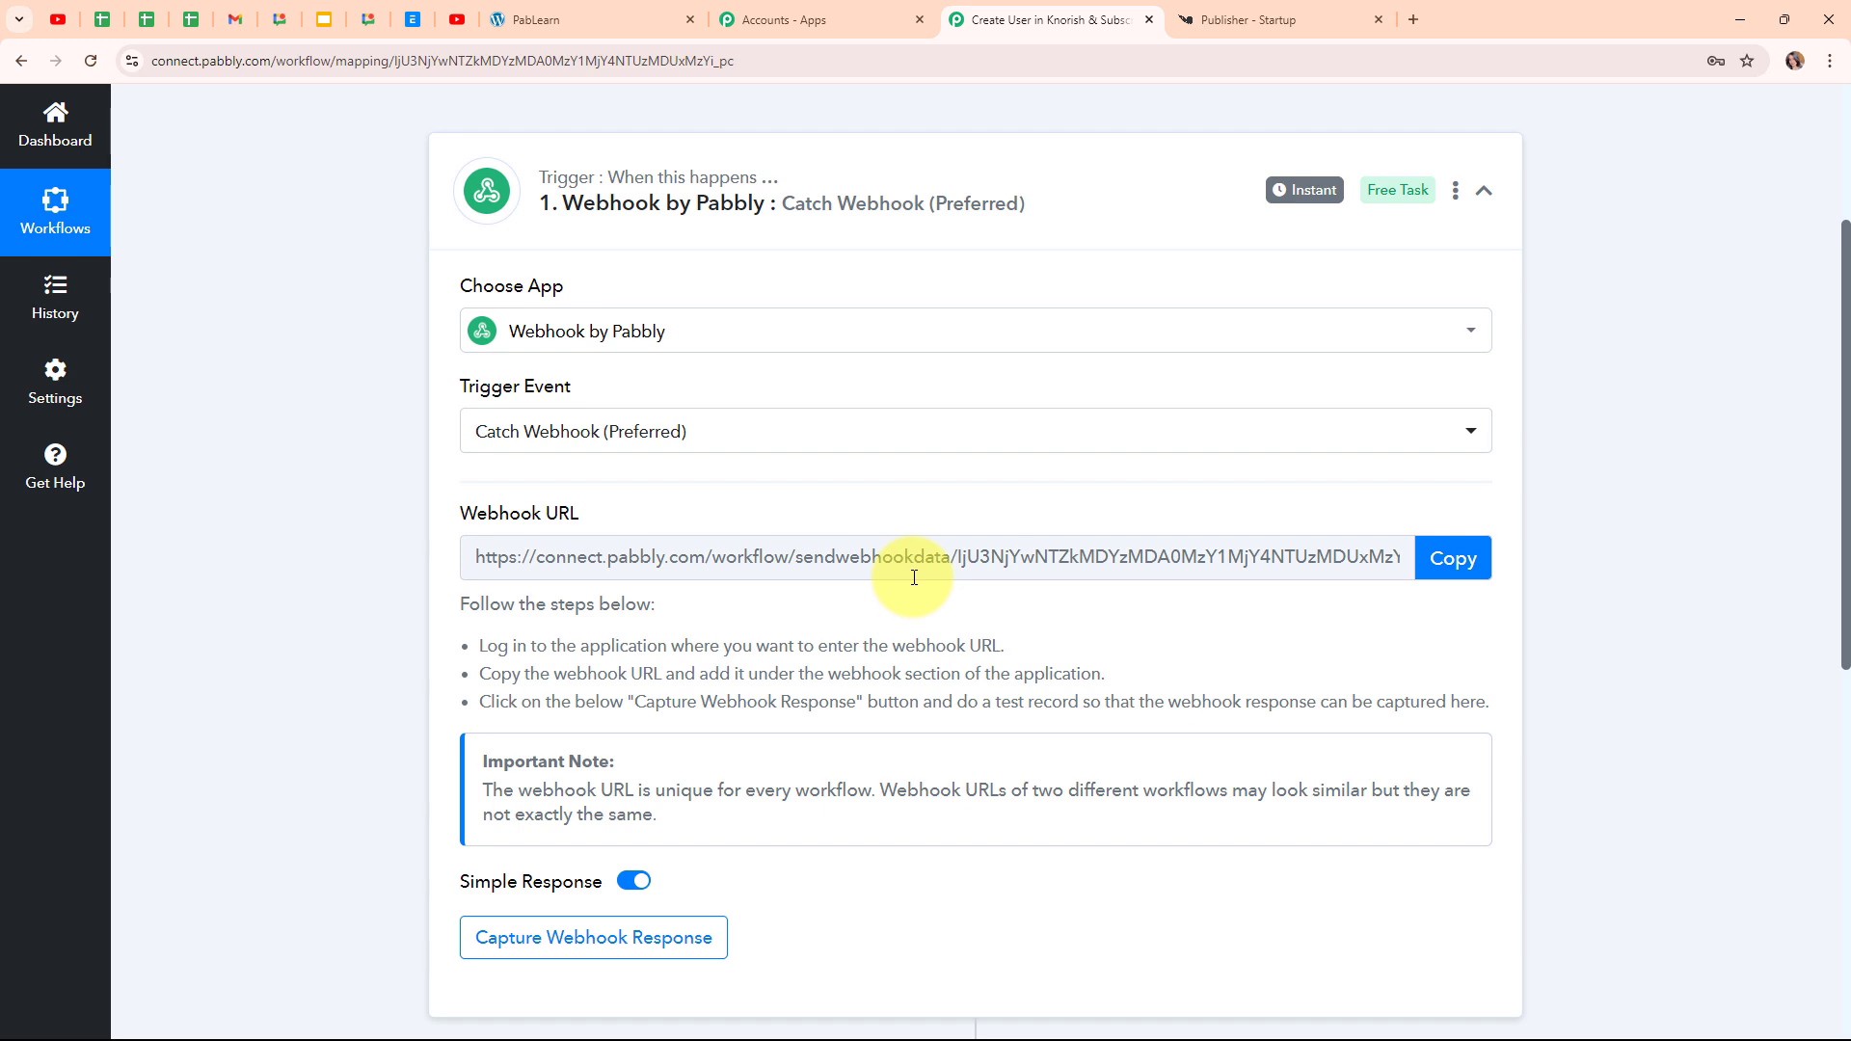
drag(487, 646, 1106, 675)
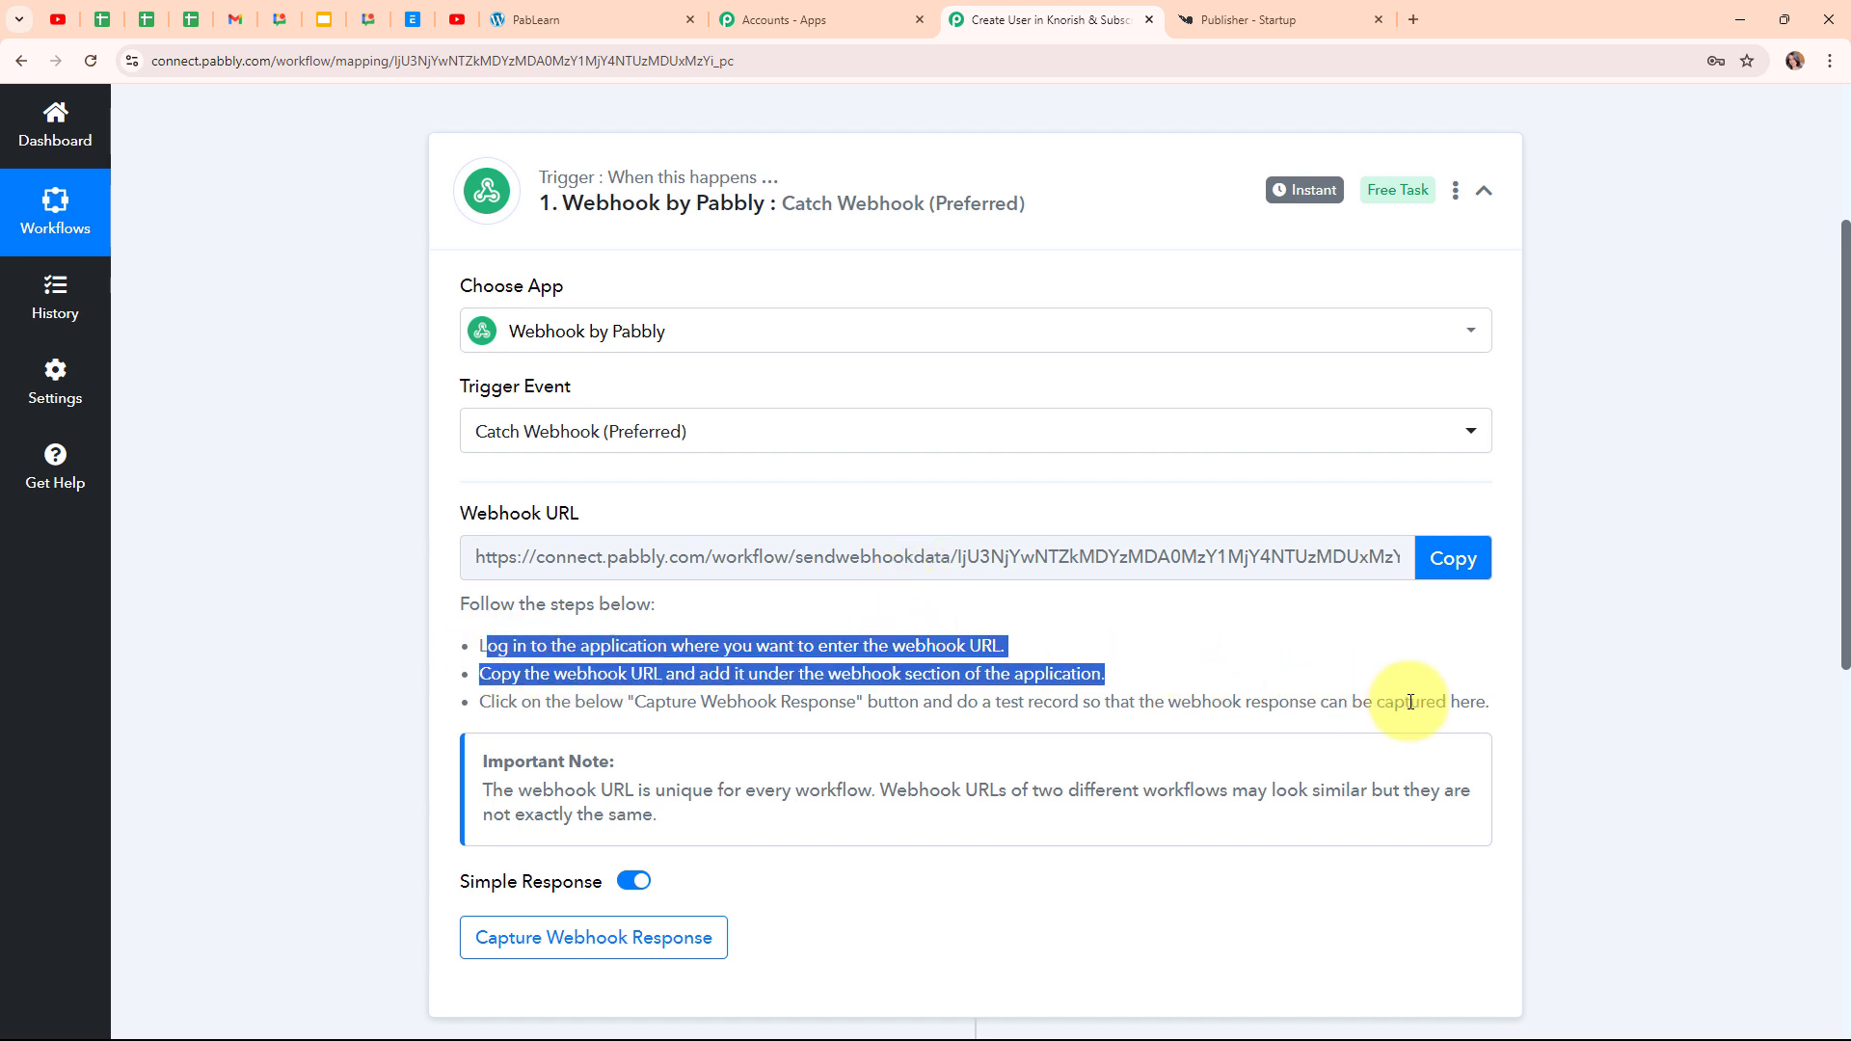
drag(1410, 702, 1490, 704)
click(1109, 675)
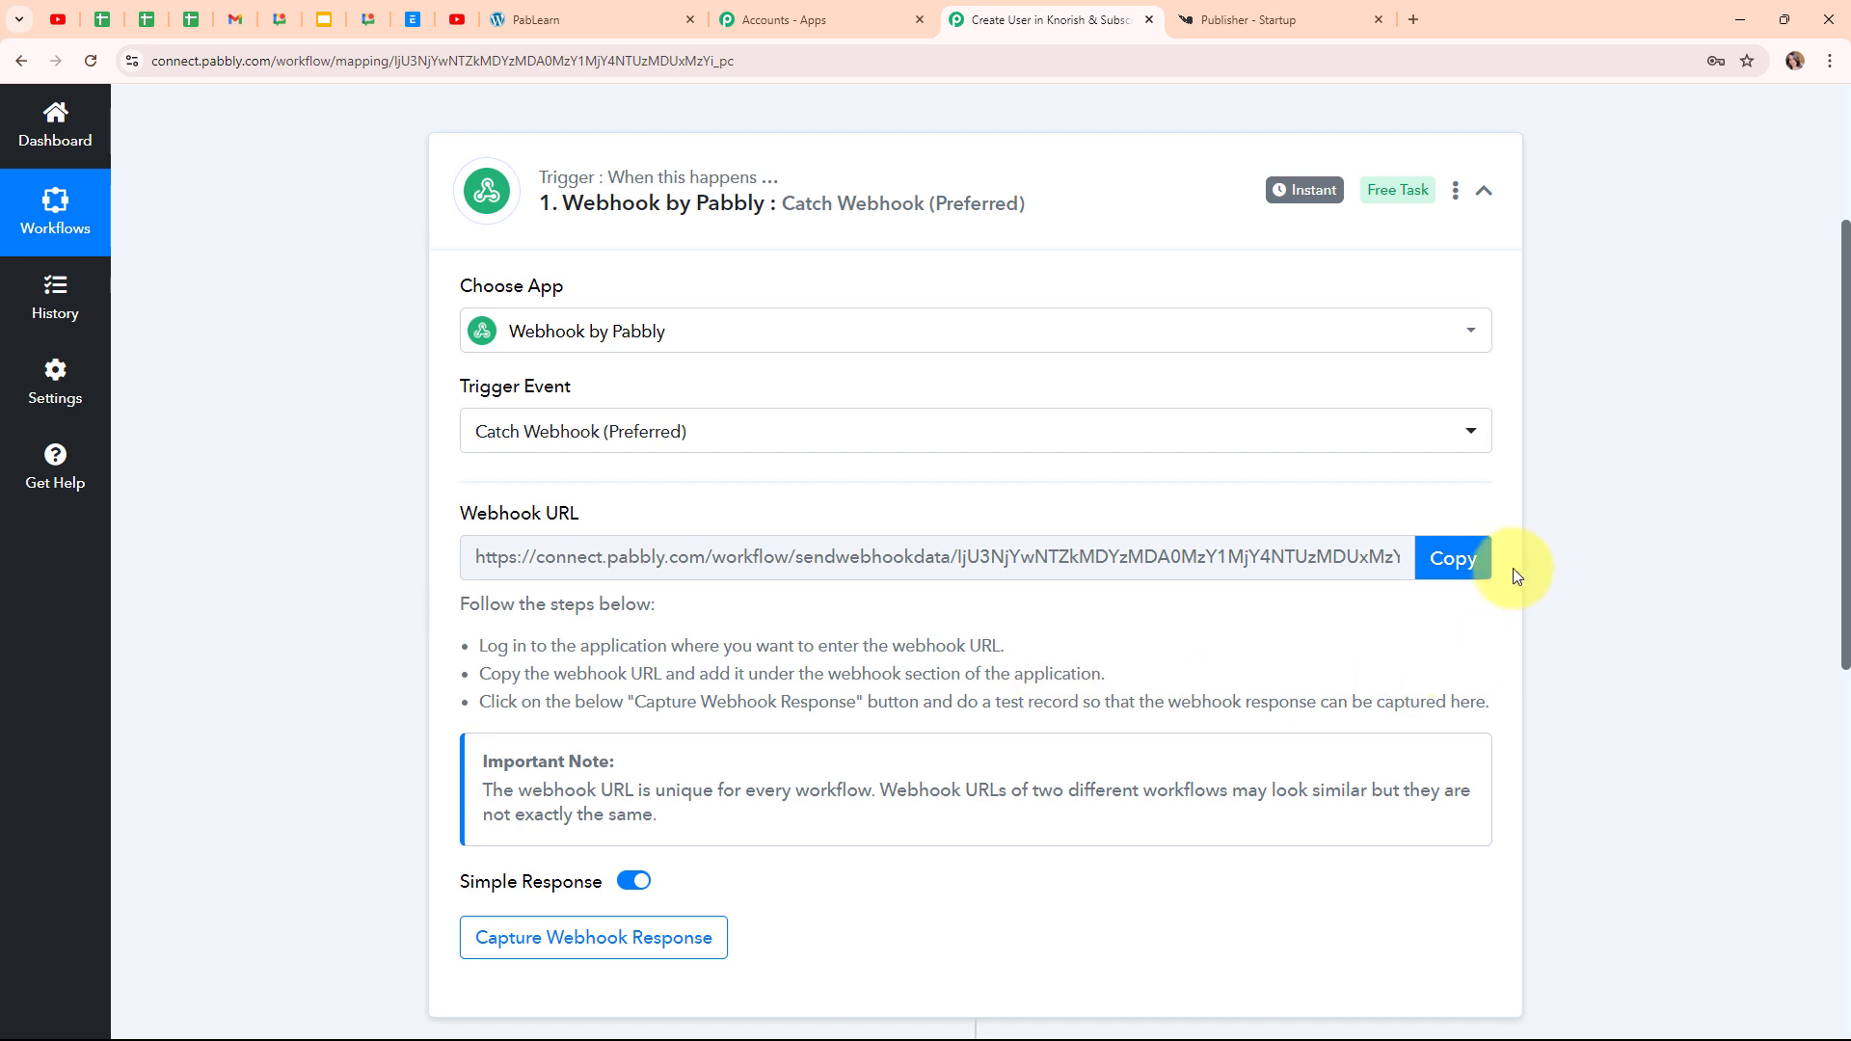
click(1451, 564)
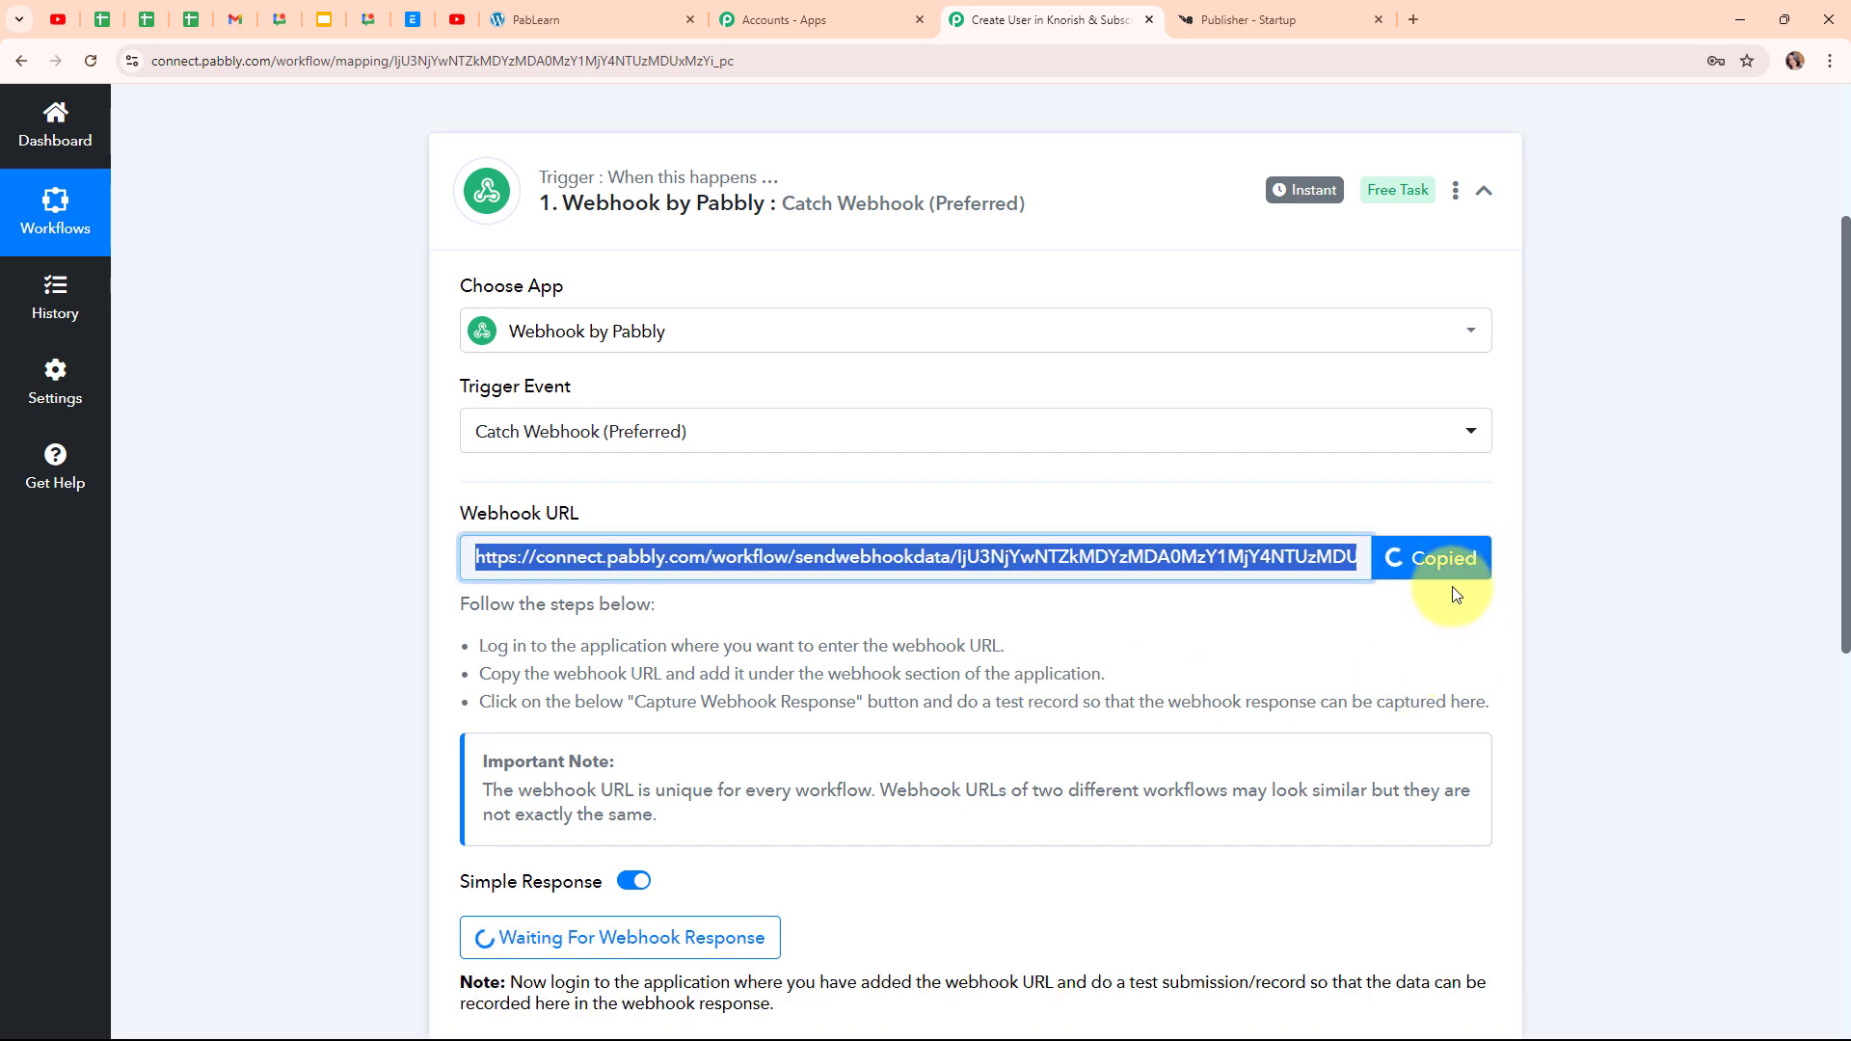
Open the enrollment form in Elementor and add Webhook to its Actions After Submit
click(548, 6)
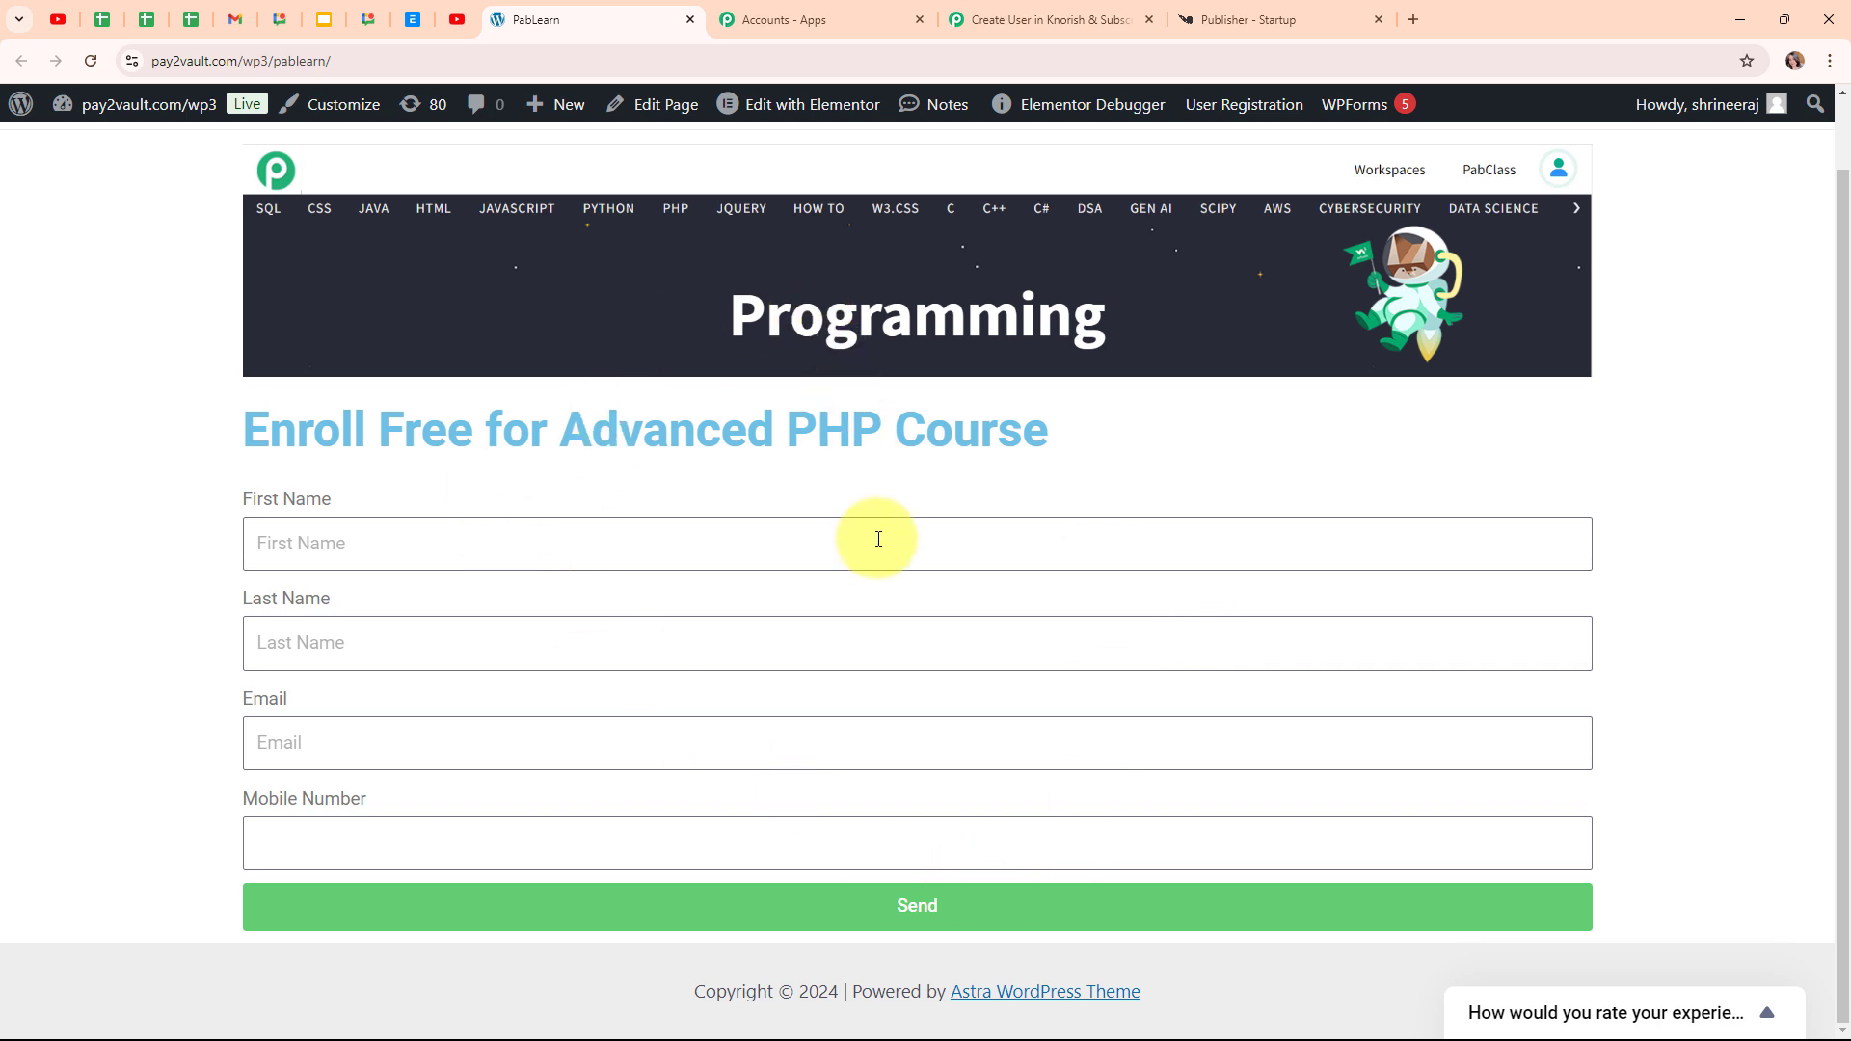
click(771, 120)
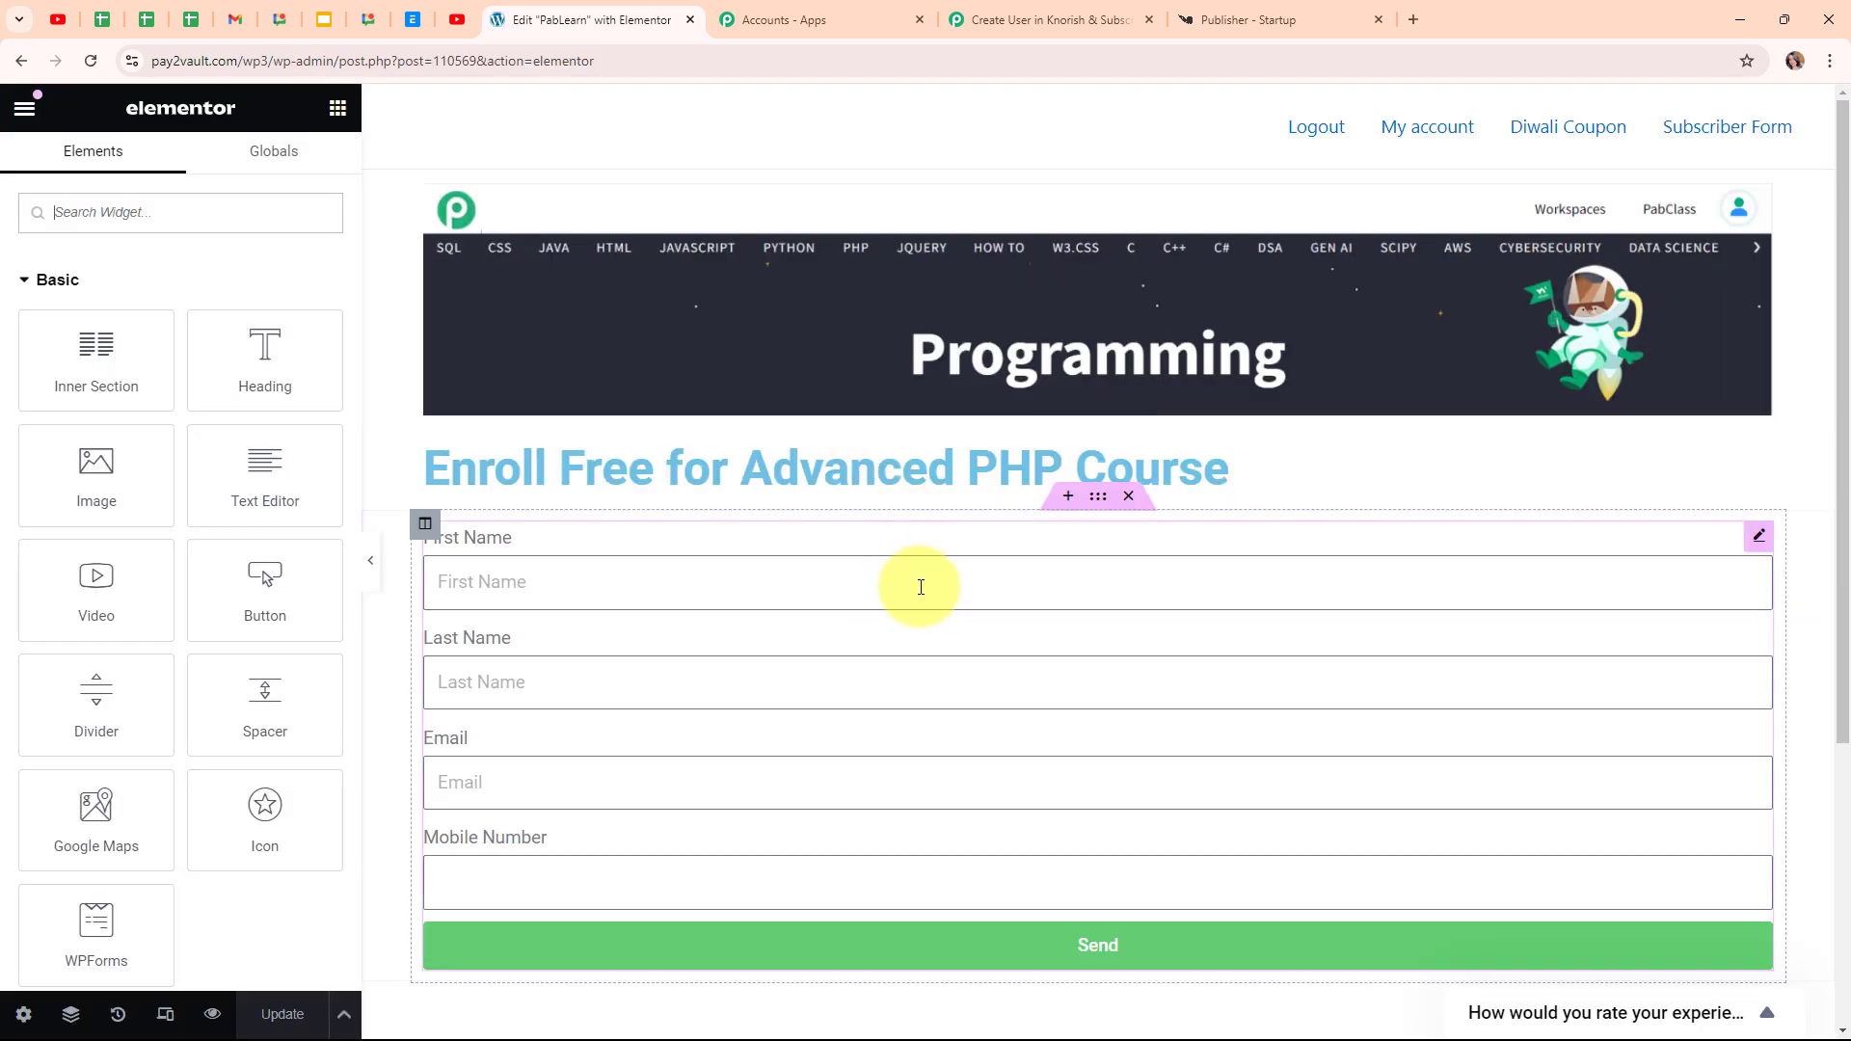
click(916, 585)
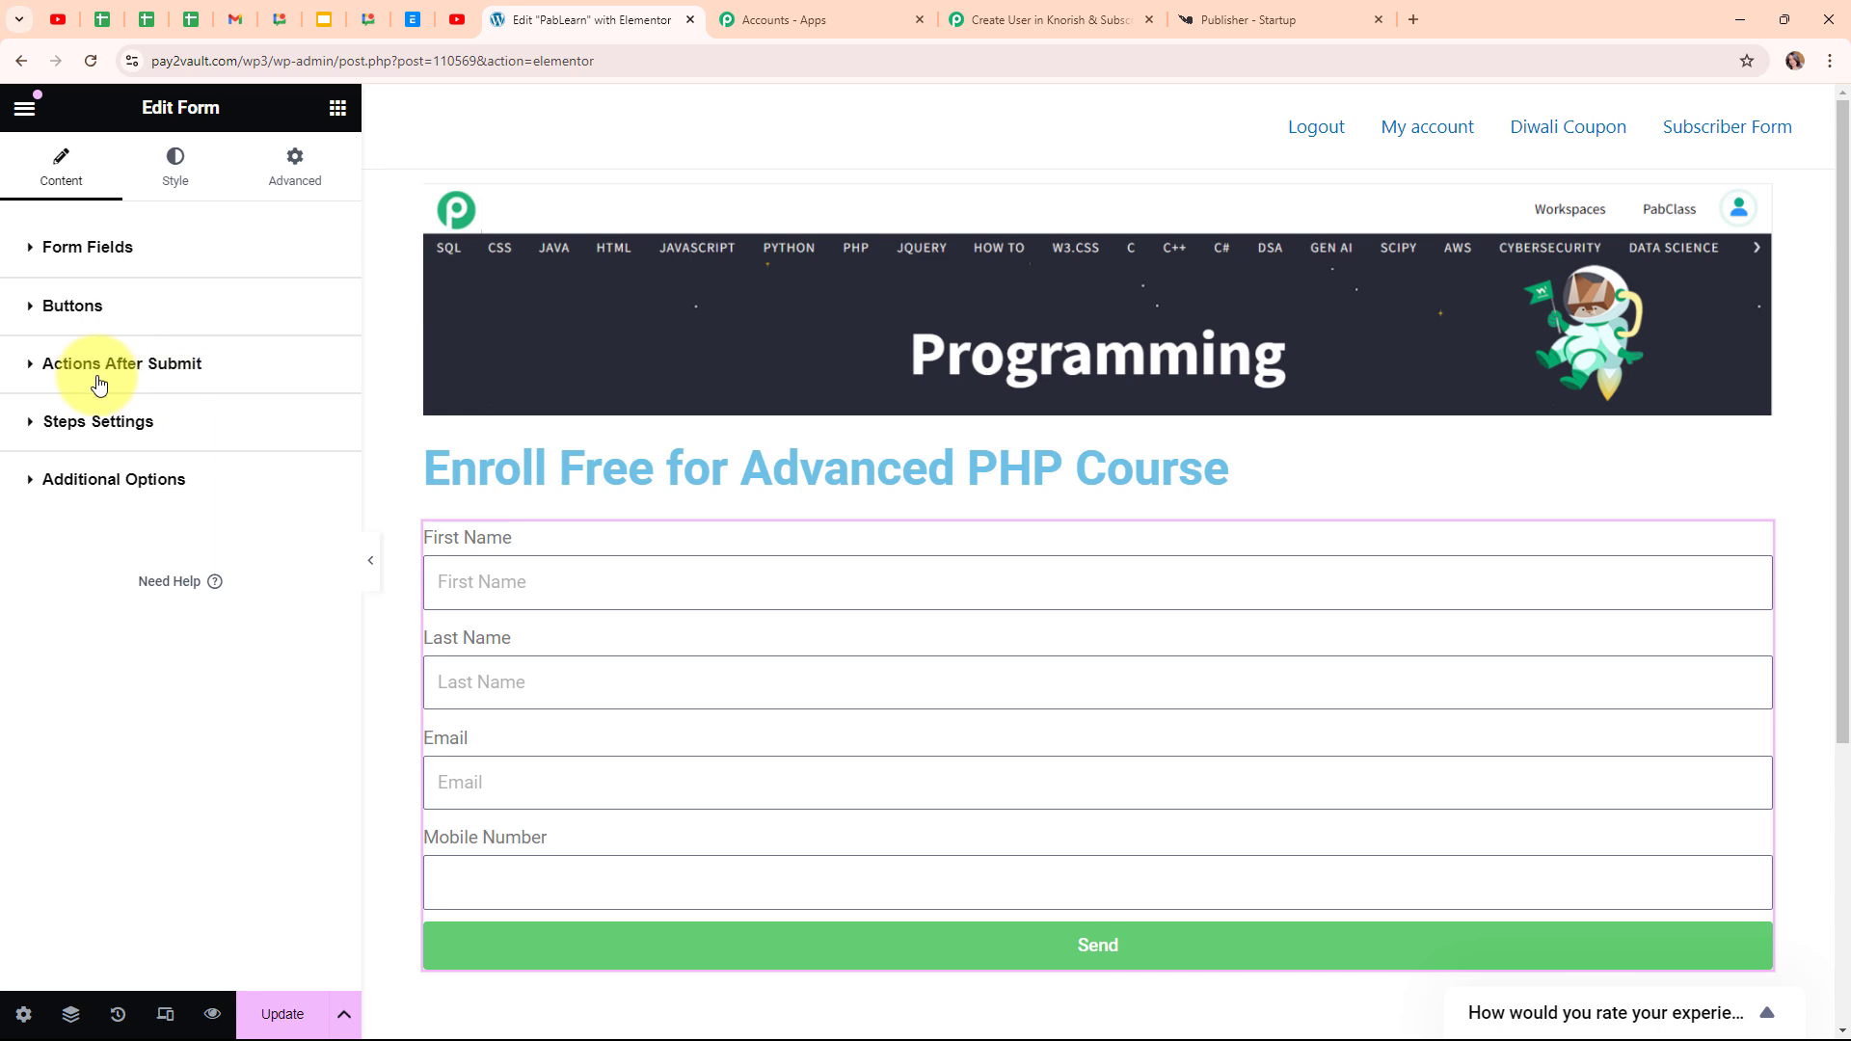
click(182, 374)
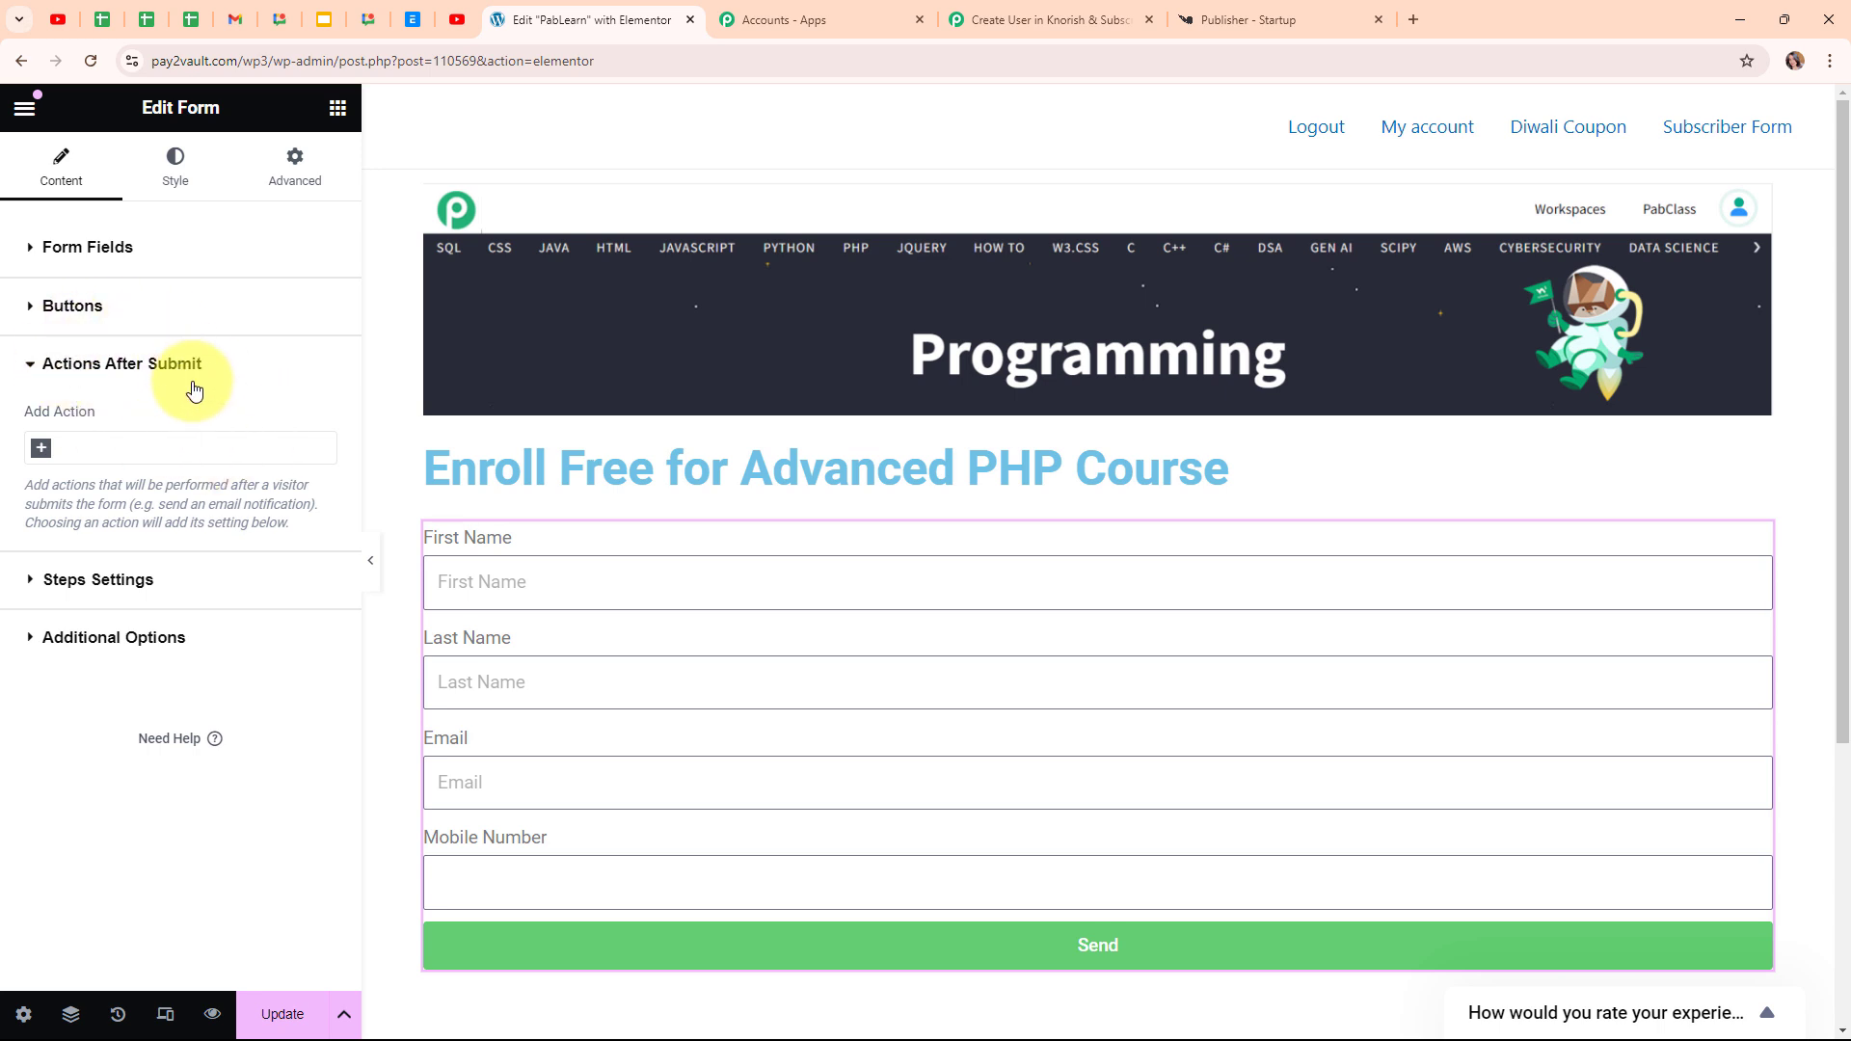
click(41, 451)
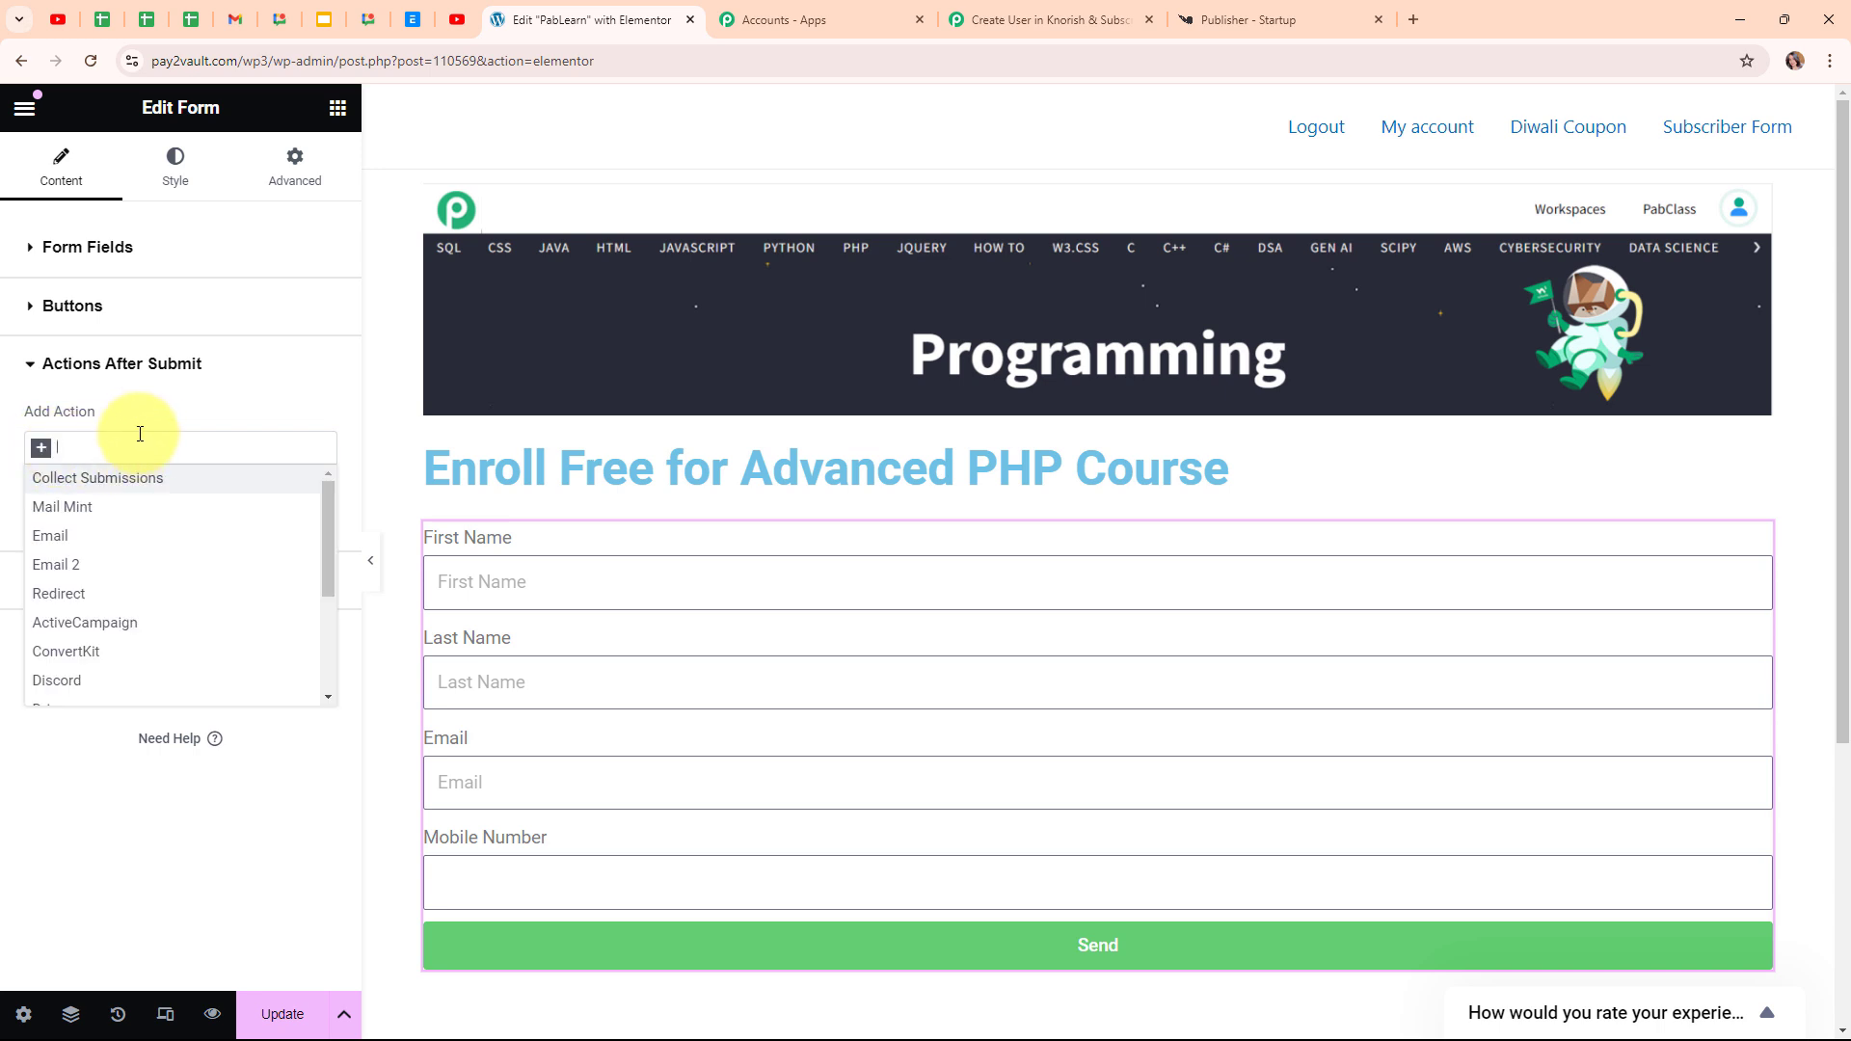
text(web)
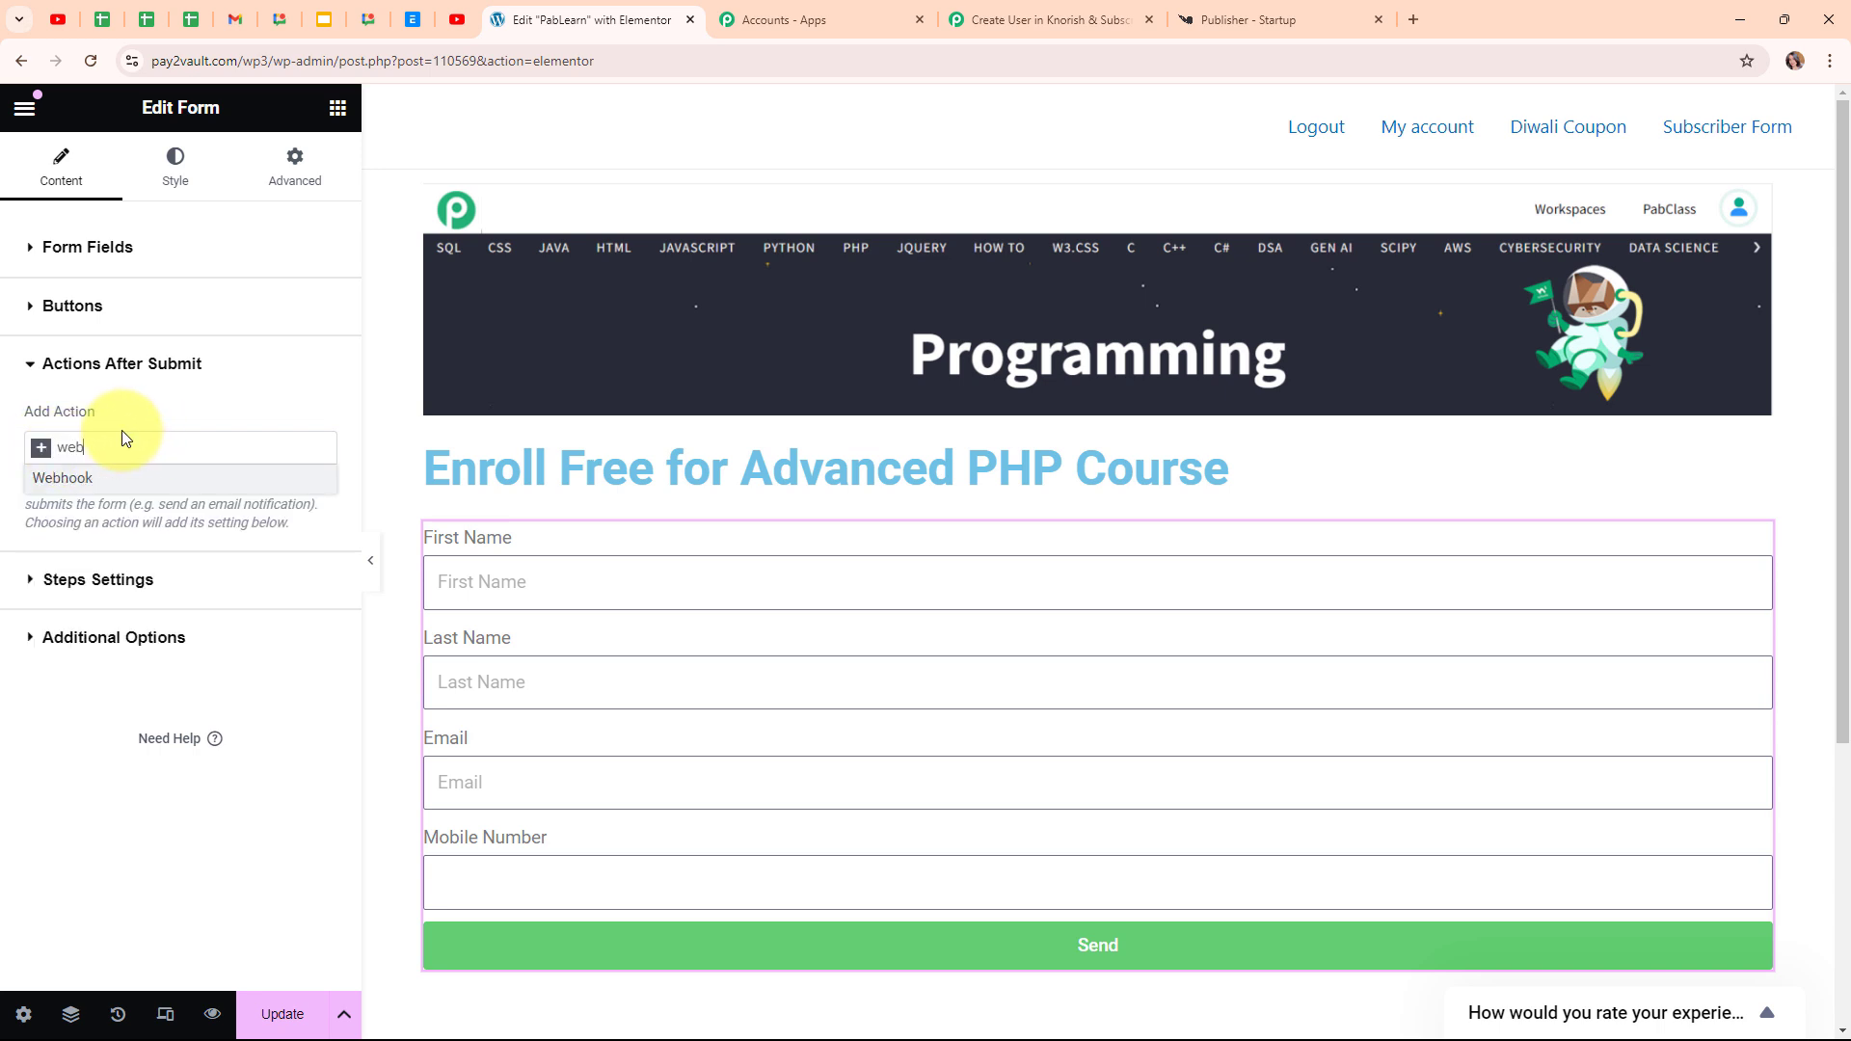
click(144, 480)
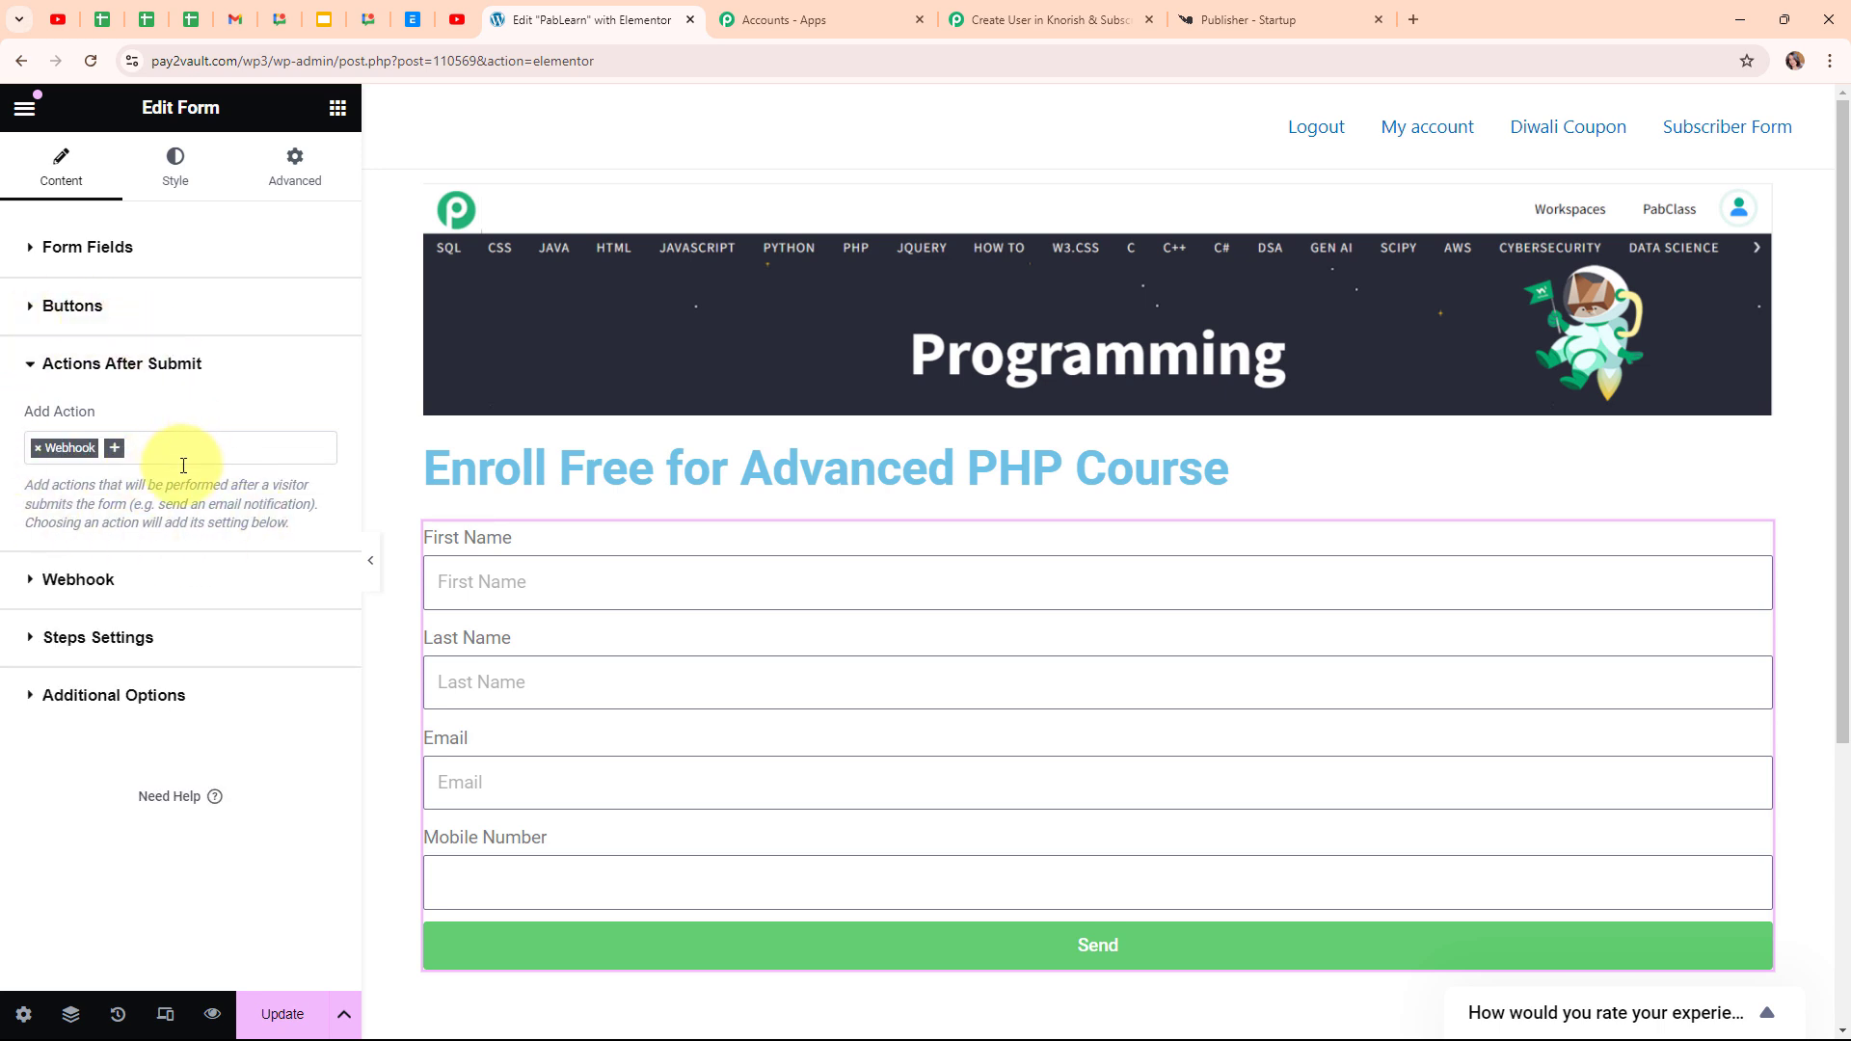
Paste the Pabbly webhook URL into Webhook URL, update the page and preview it
click(26, 366)
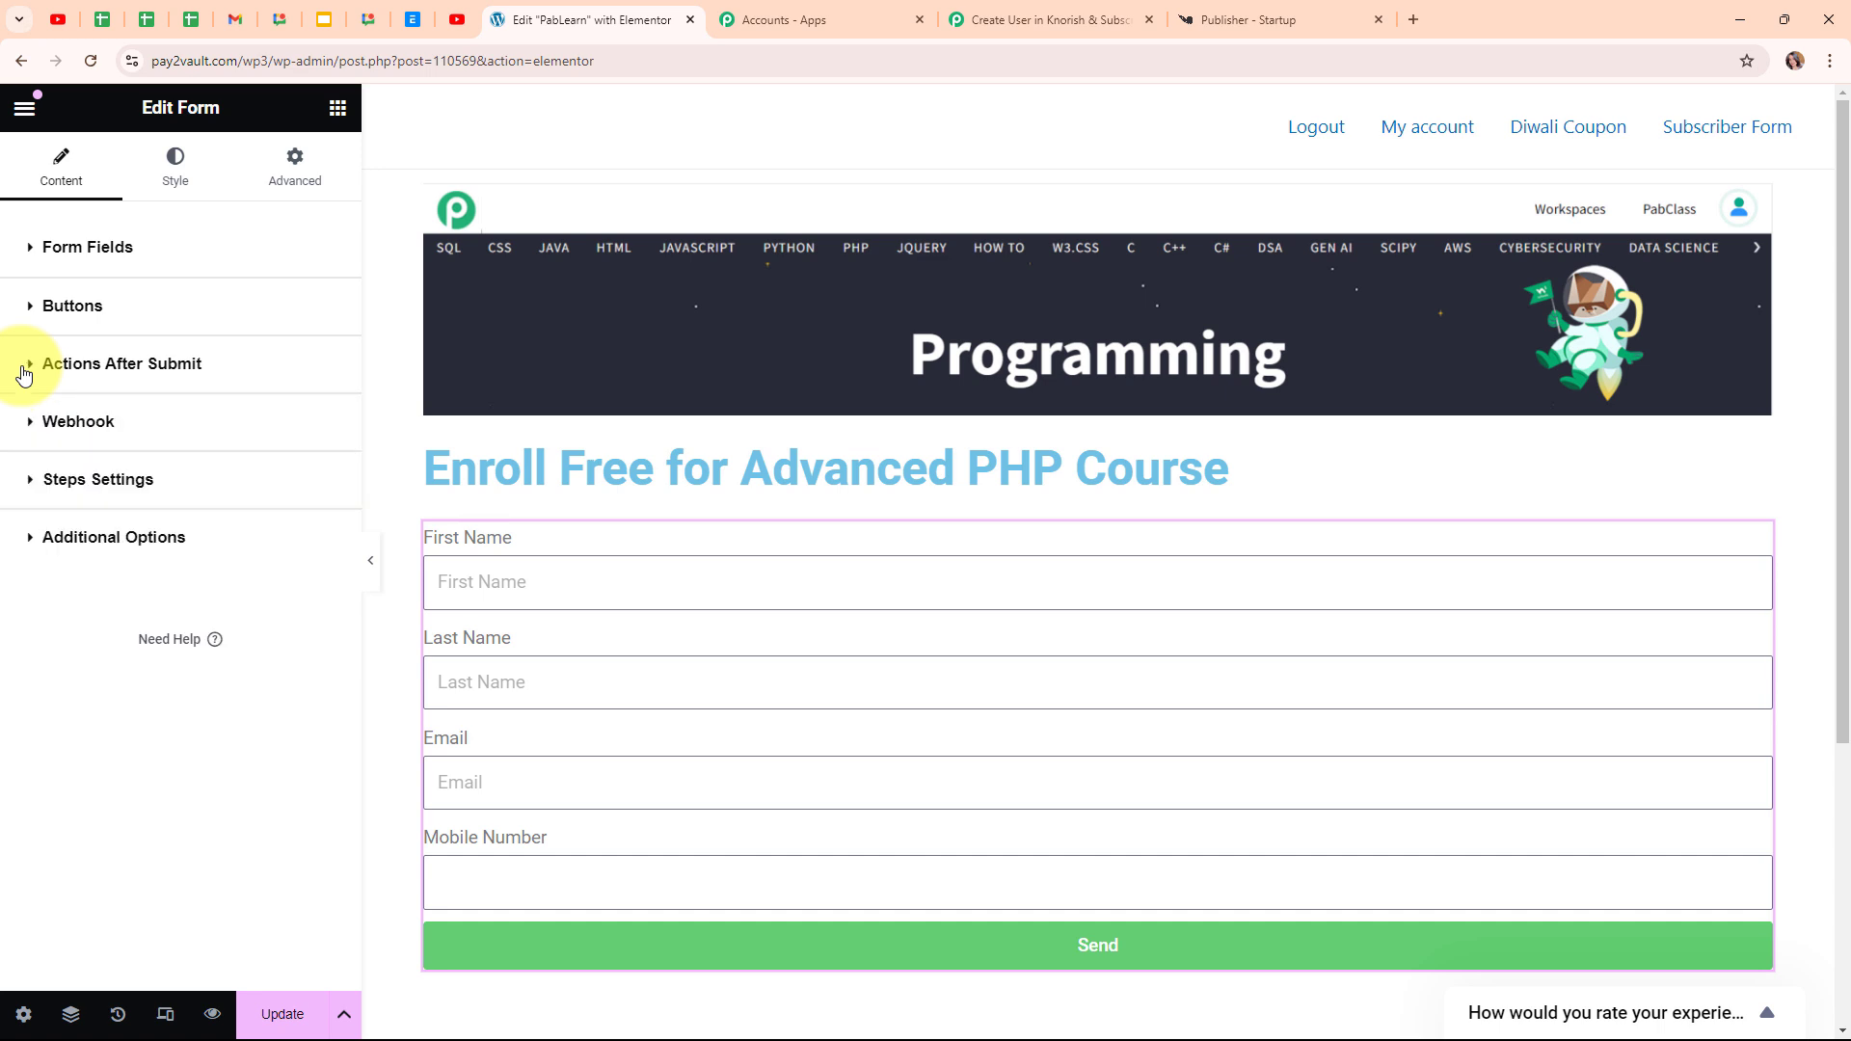
click(96, 425)
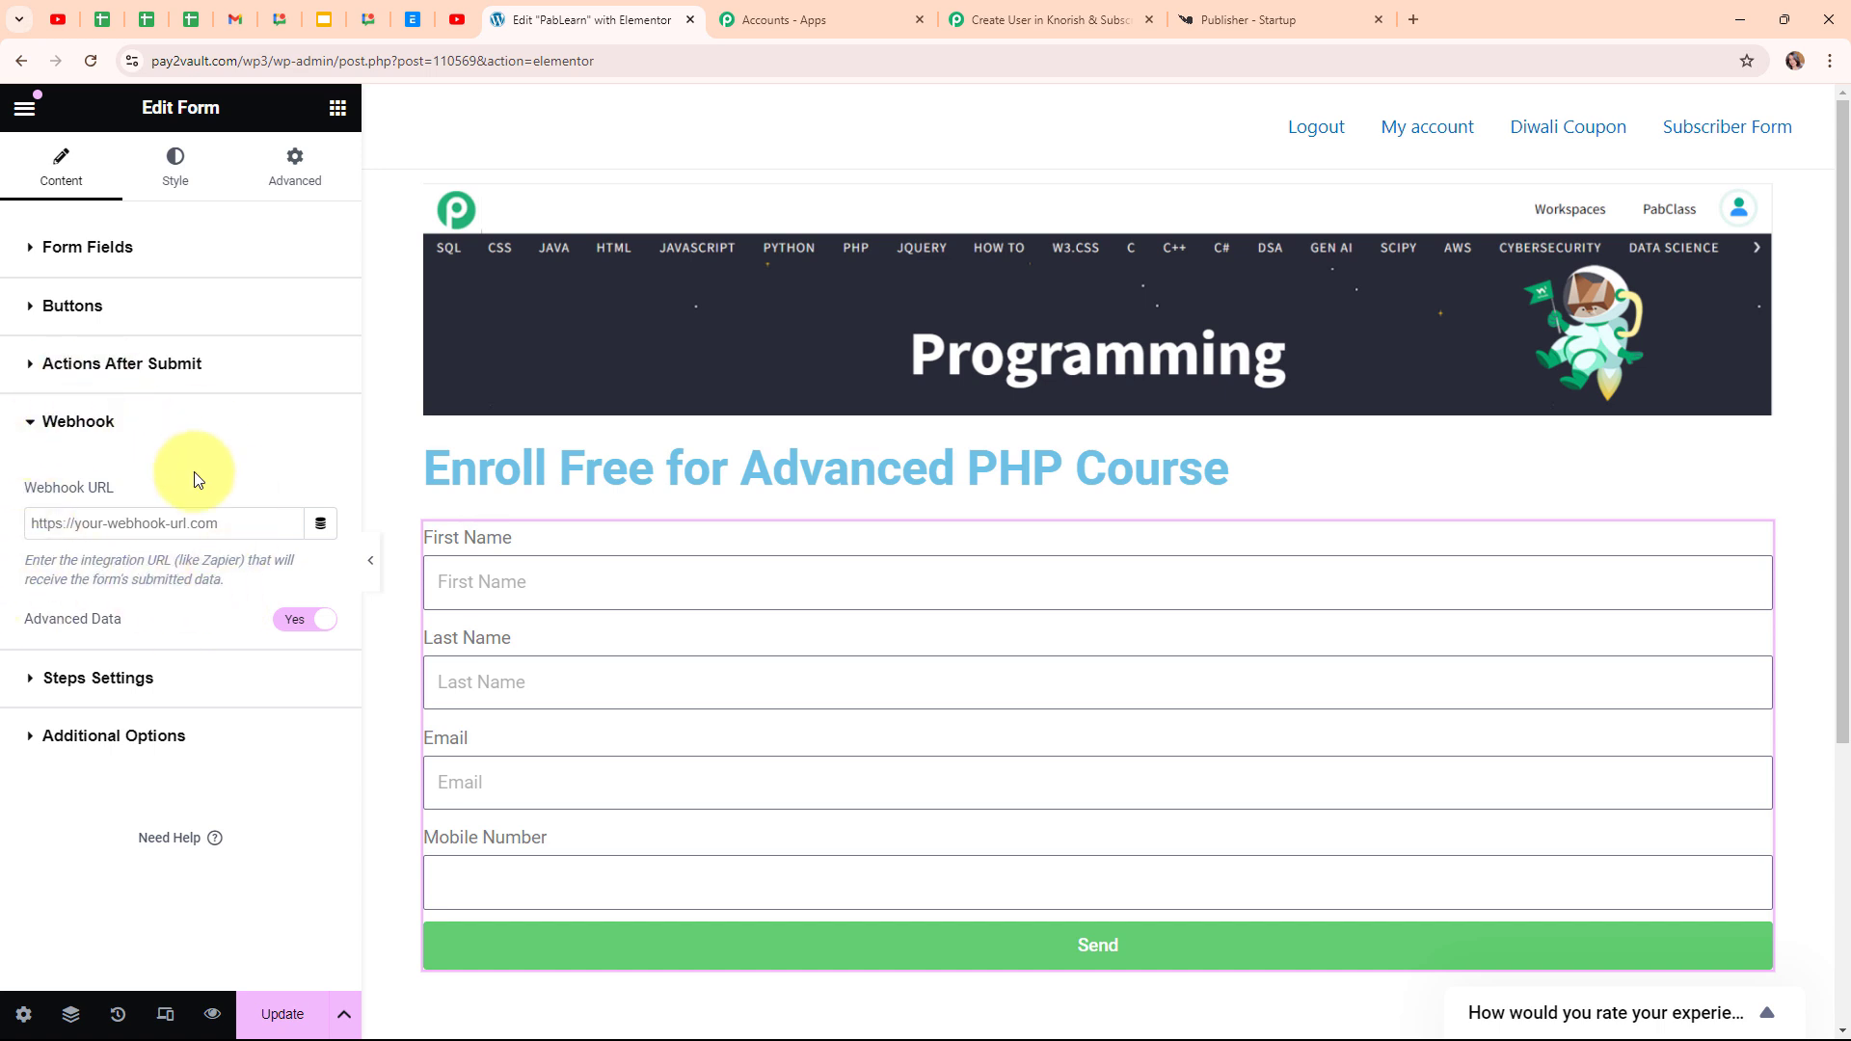
click(131, 523)
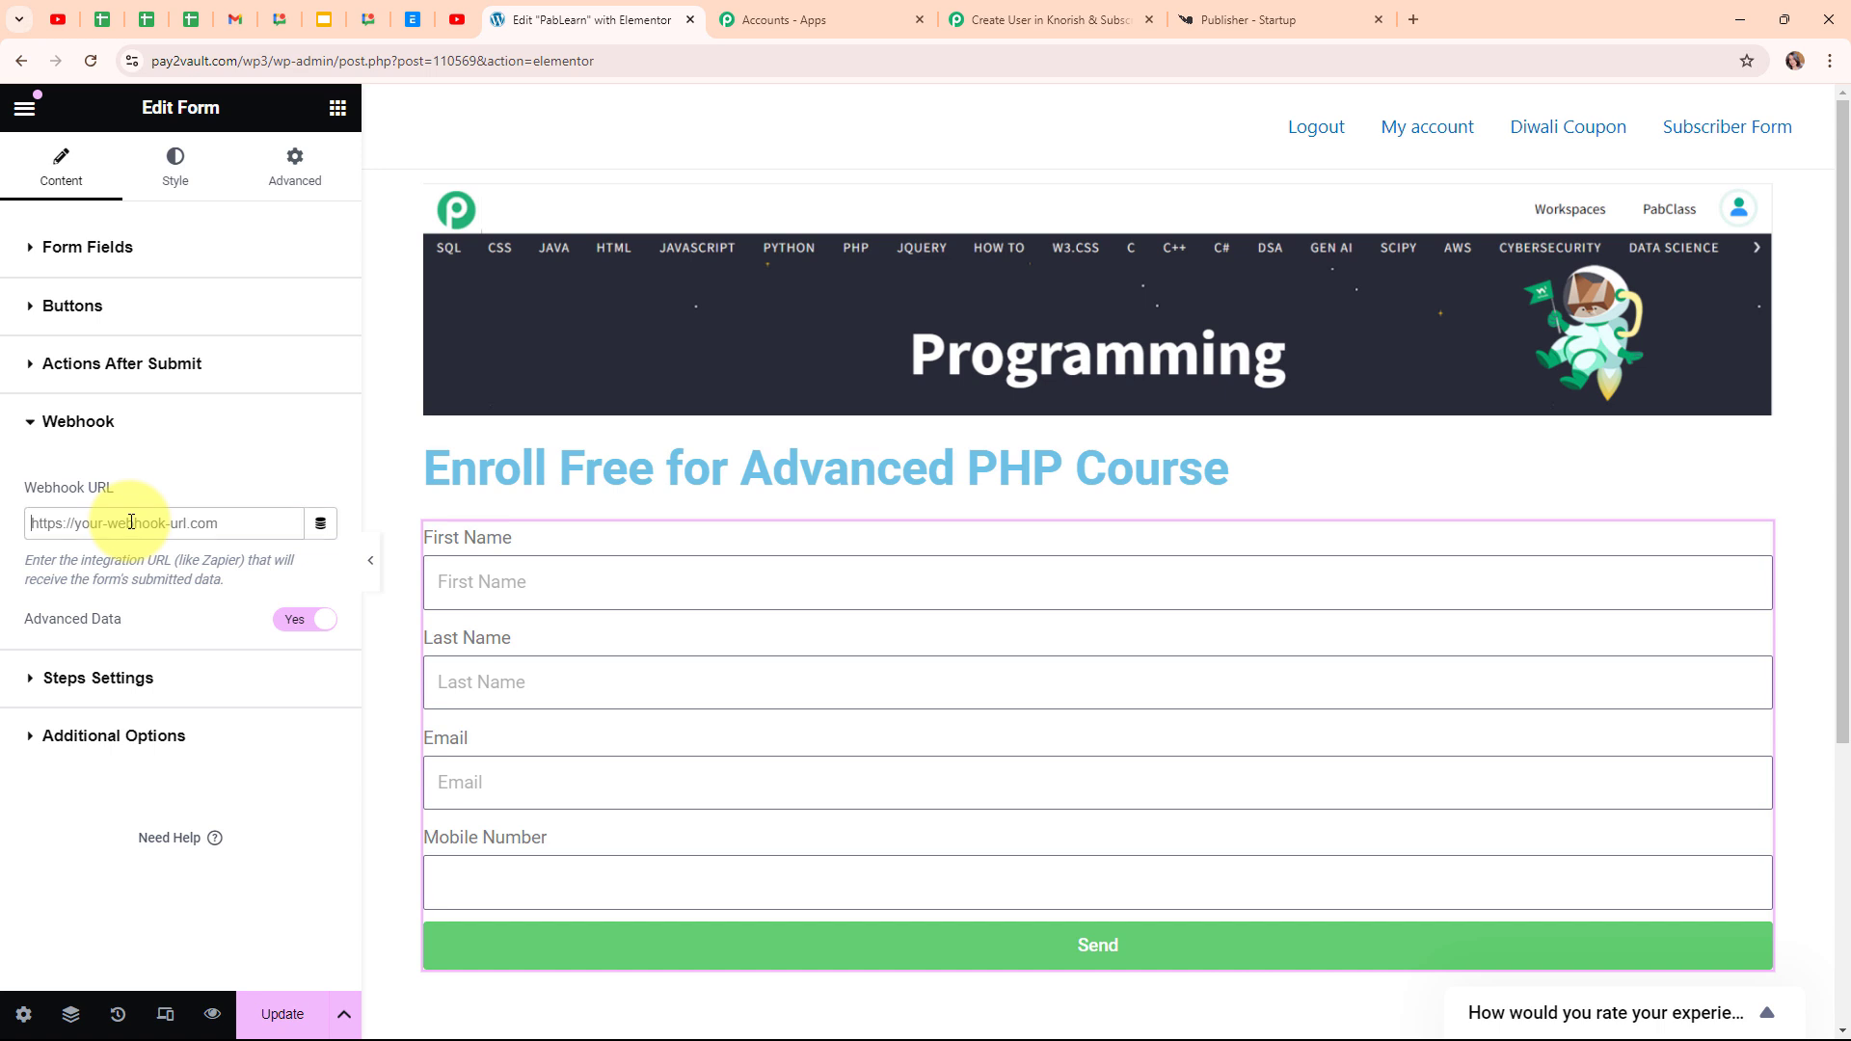
key(ctrl+v)
click(166, 494)
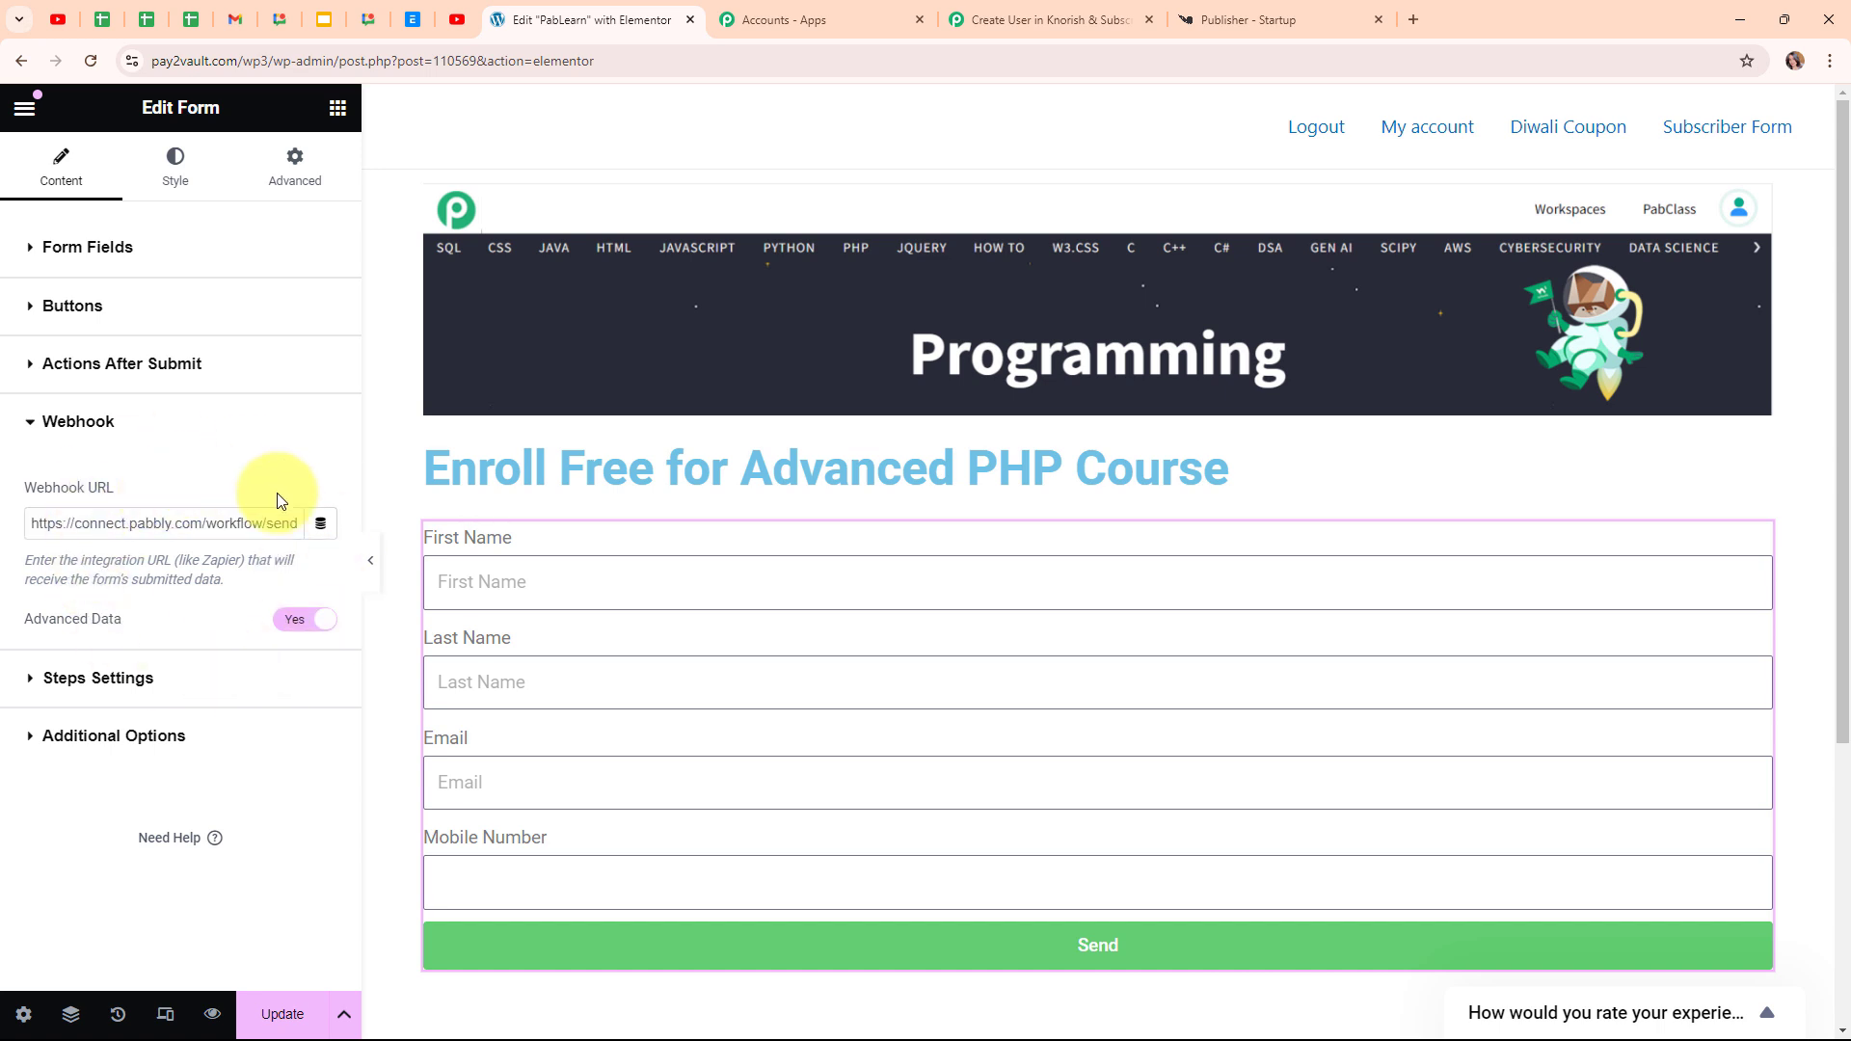
click(281, 1011)
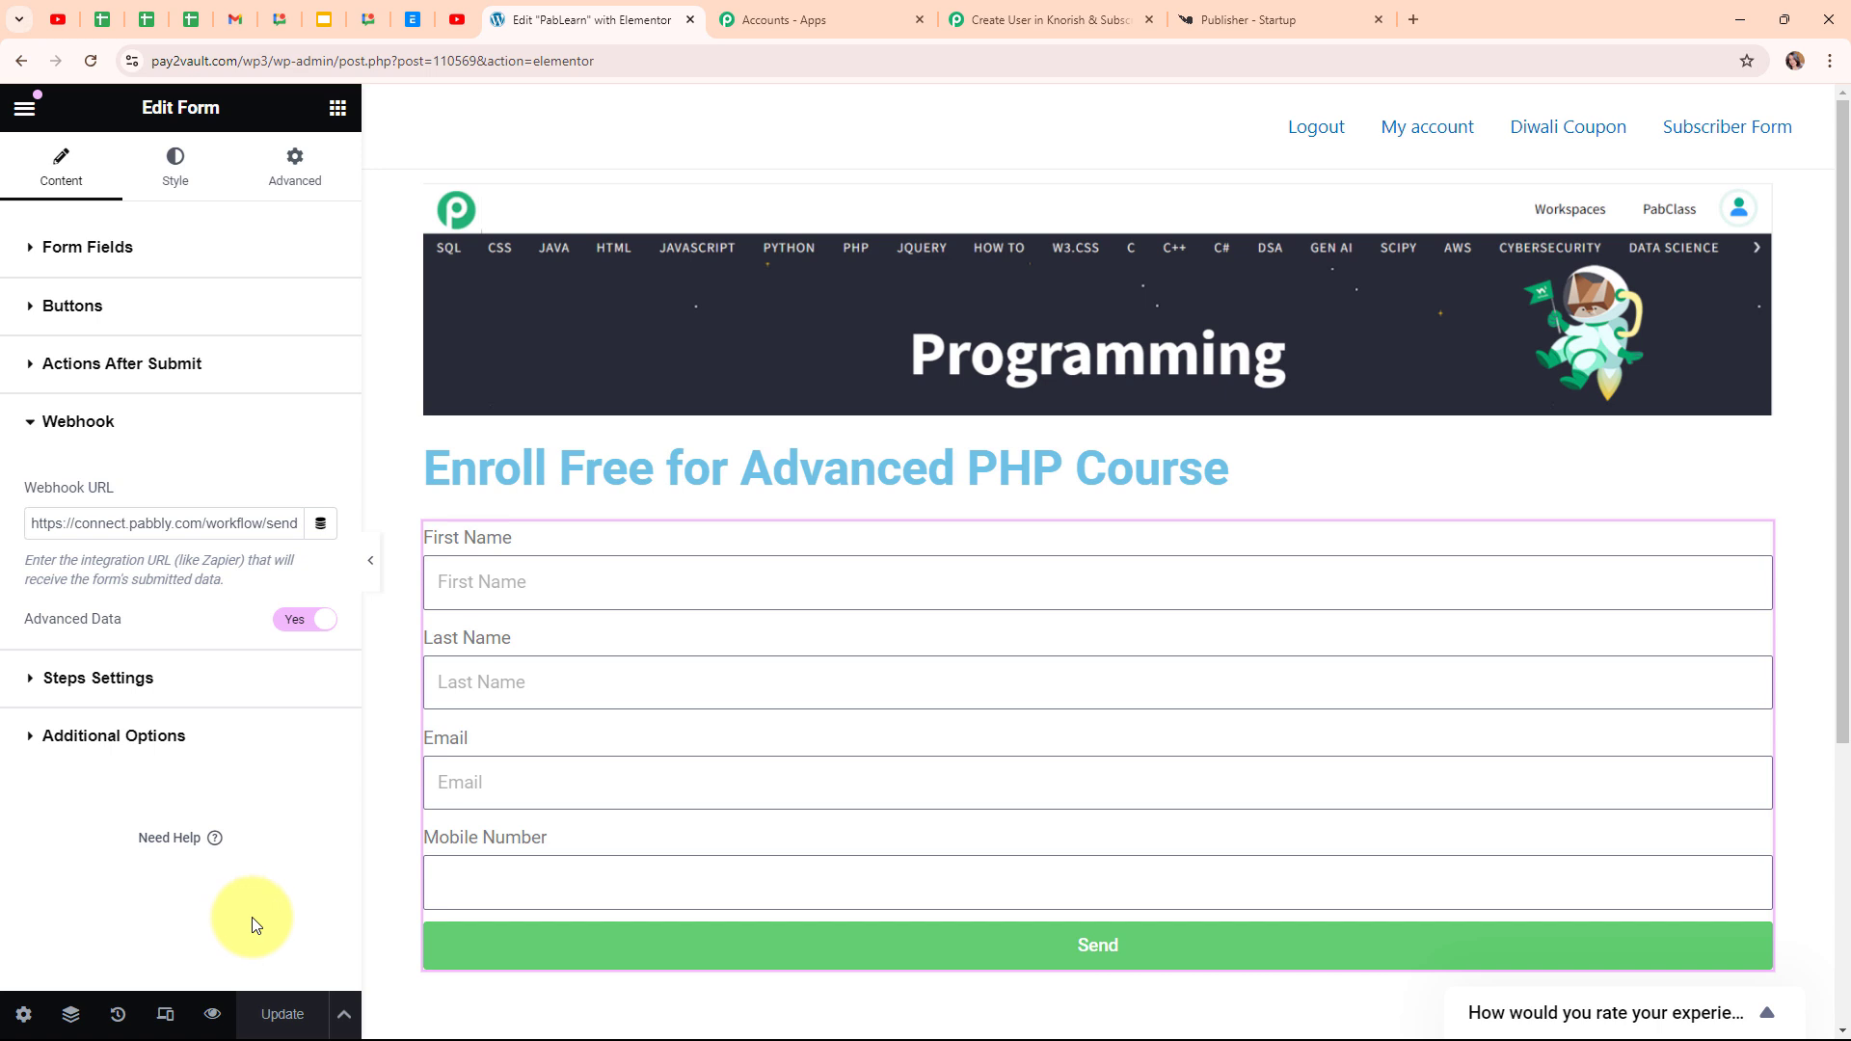
click(210, 1015)
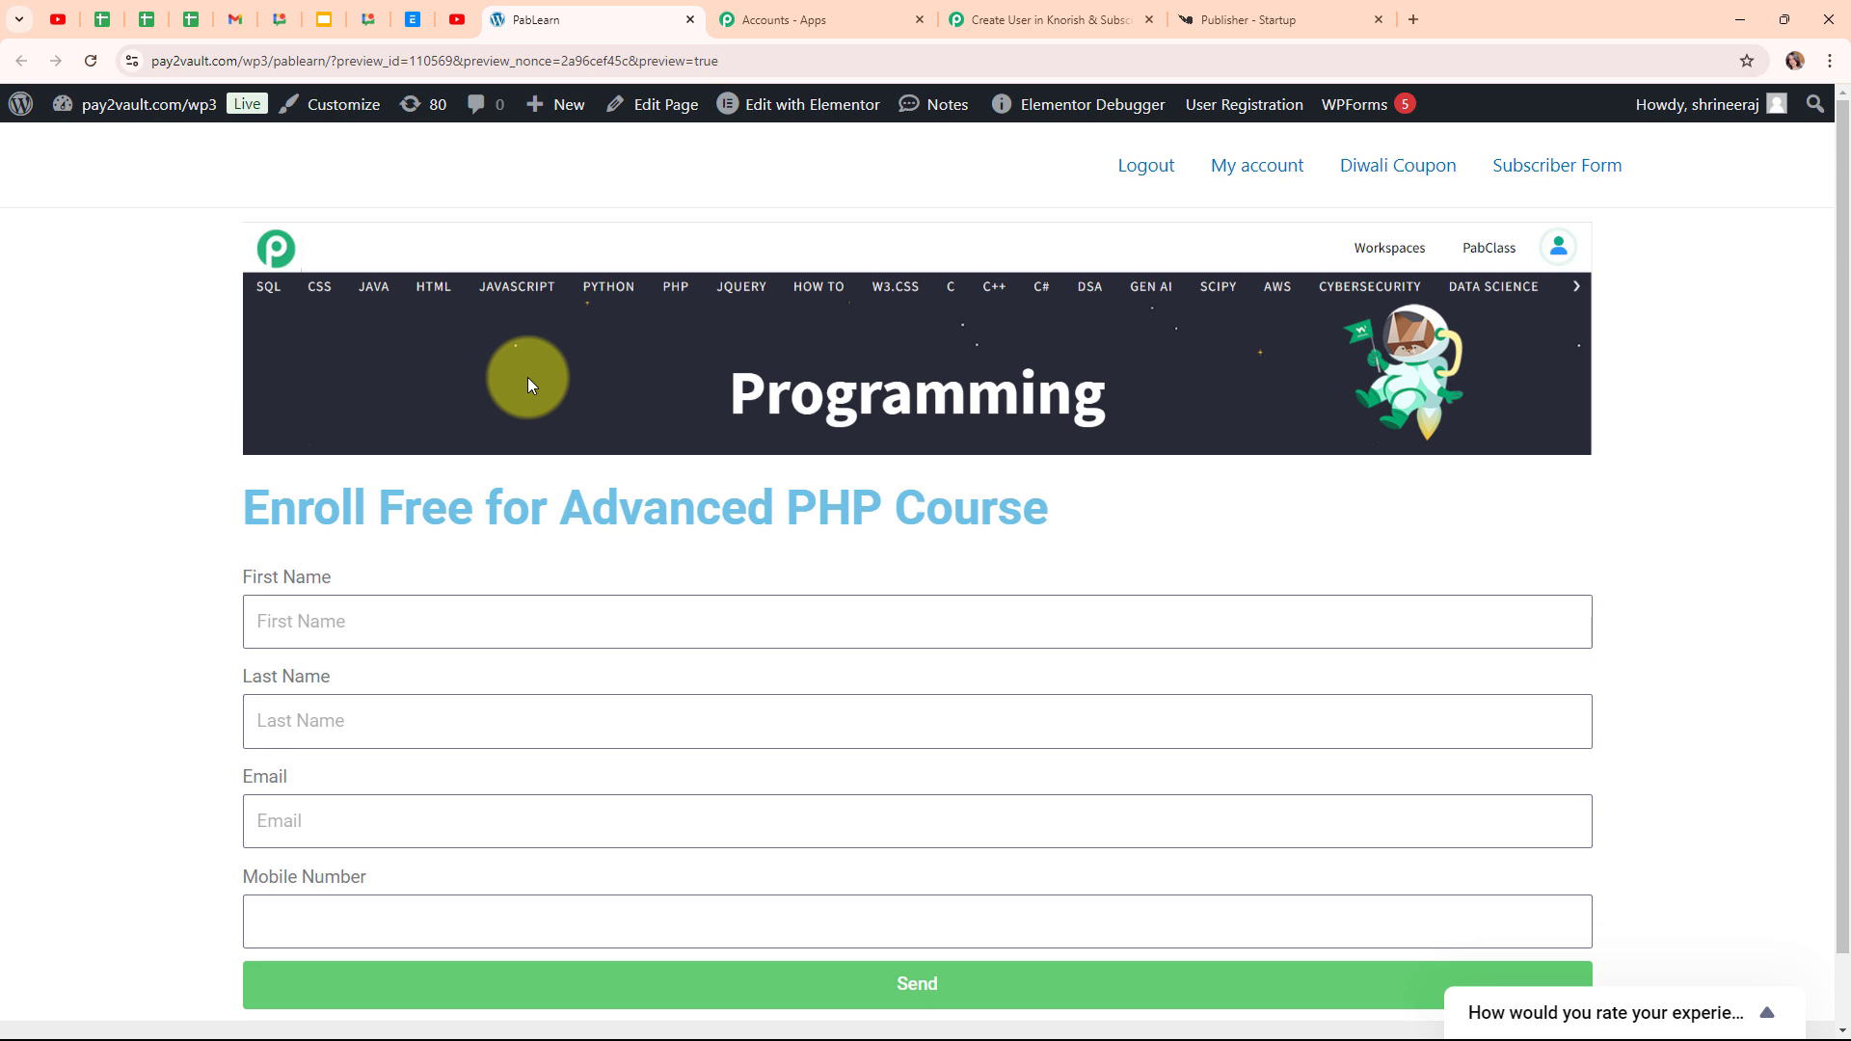
click(1051, 19)
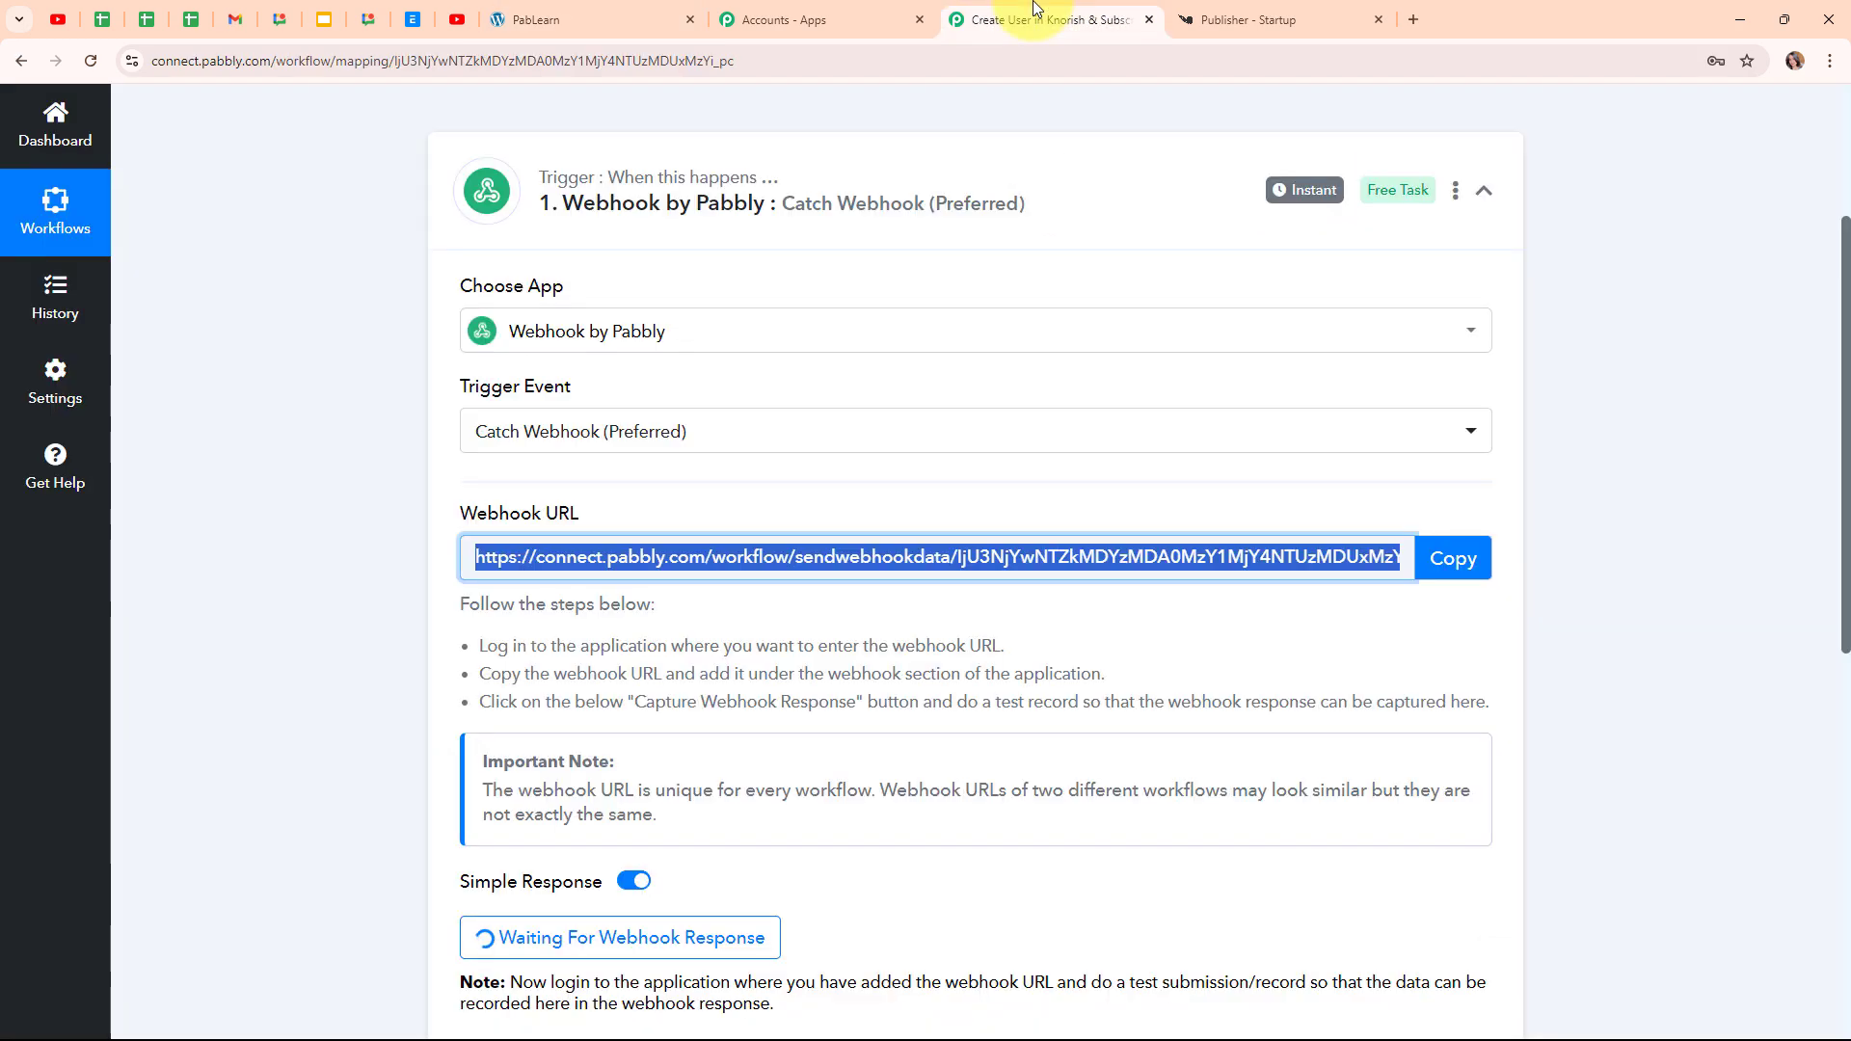
scroll(1316, 501, down, 5)
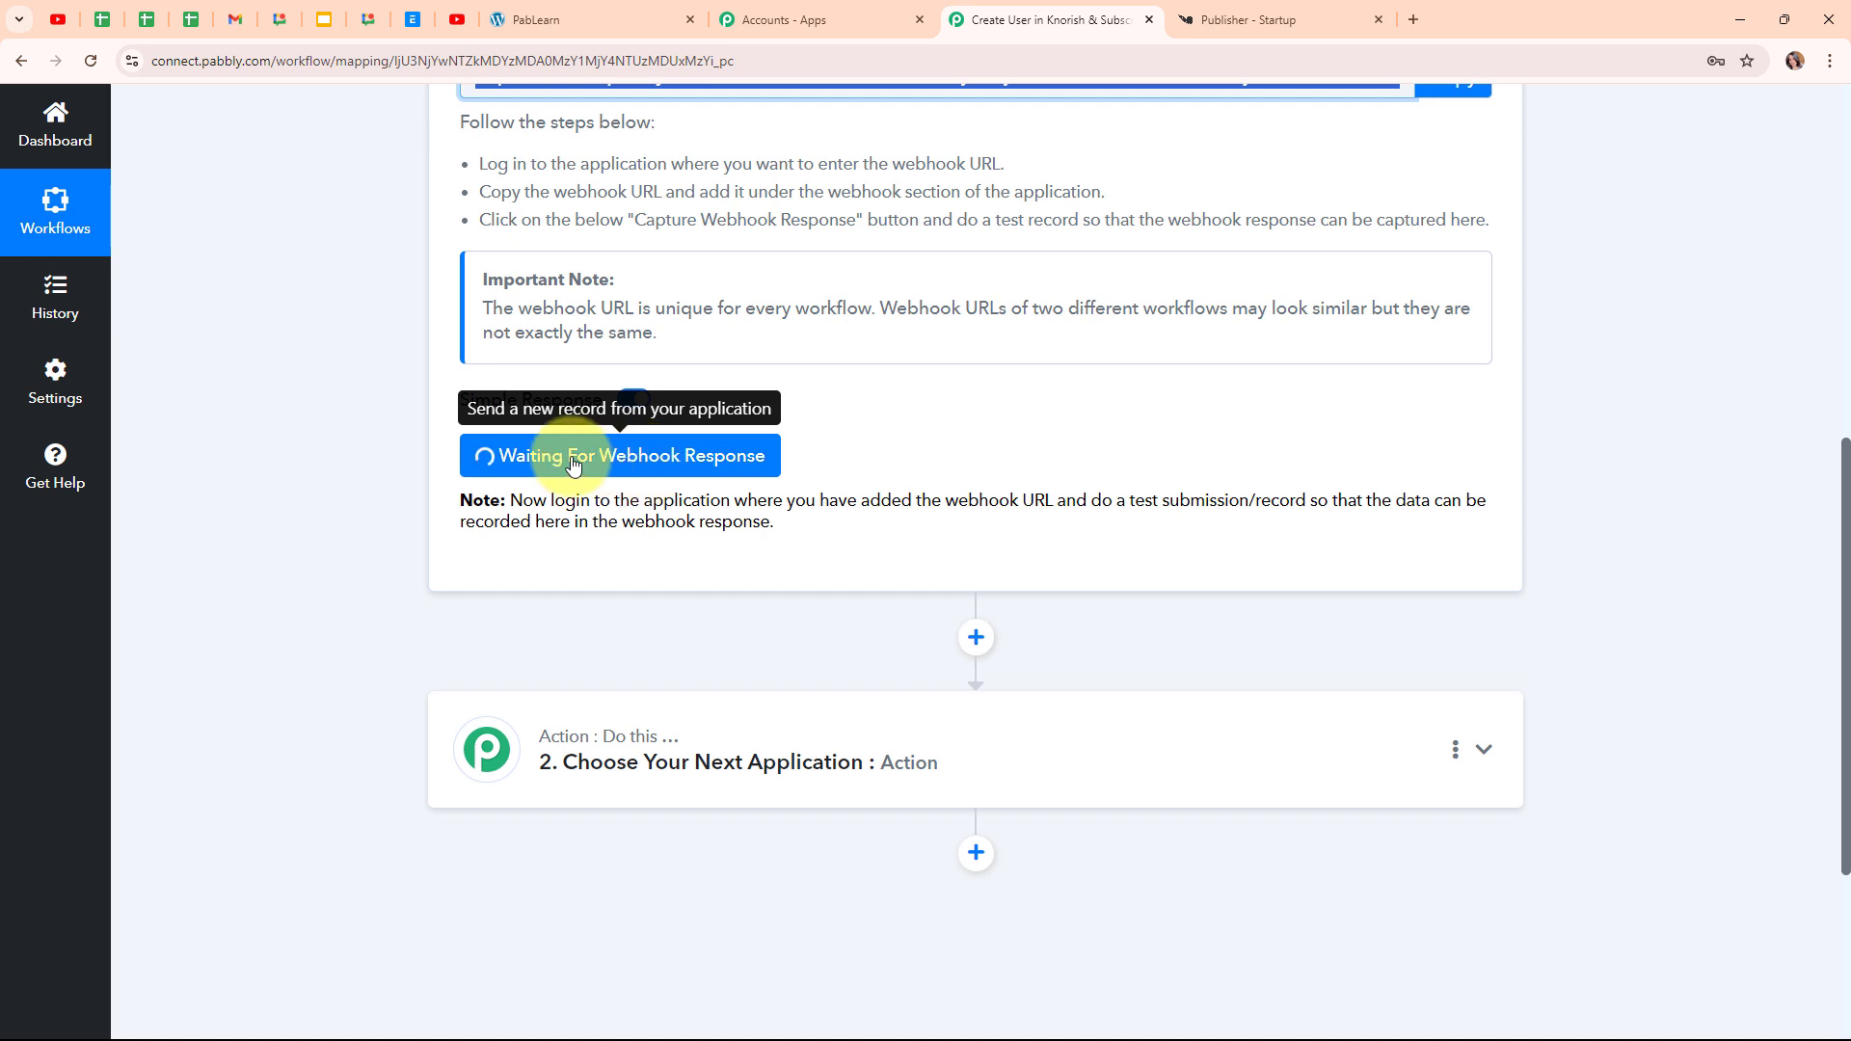
Enter a test first and last name, e-mail and mobile number, send the form, and return to Pabbly
click(564, 19)
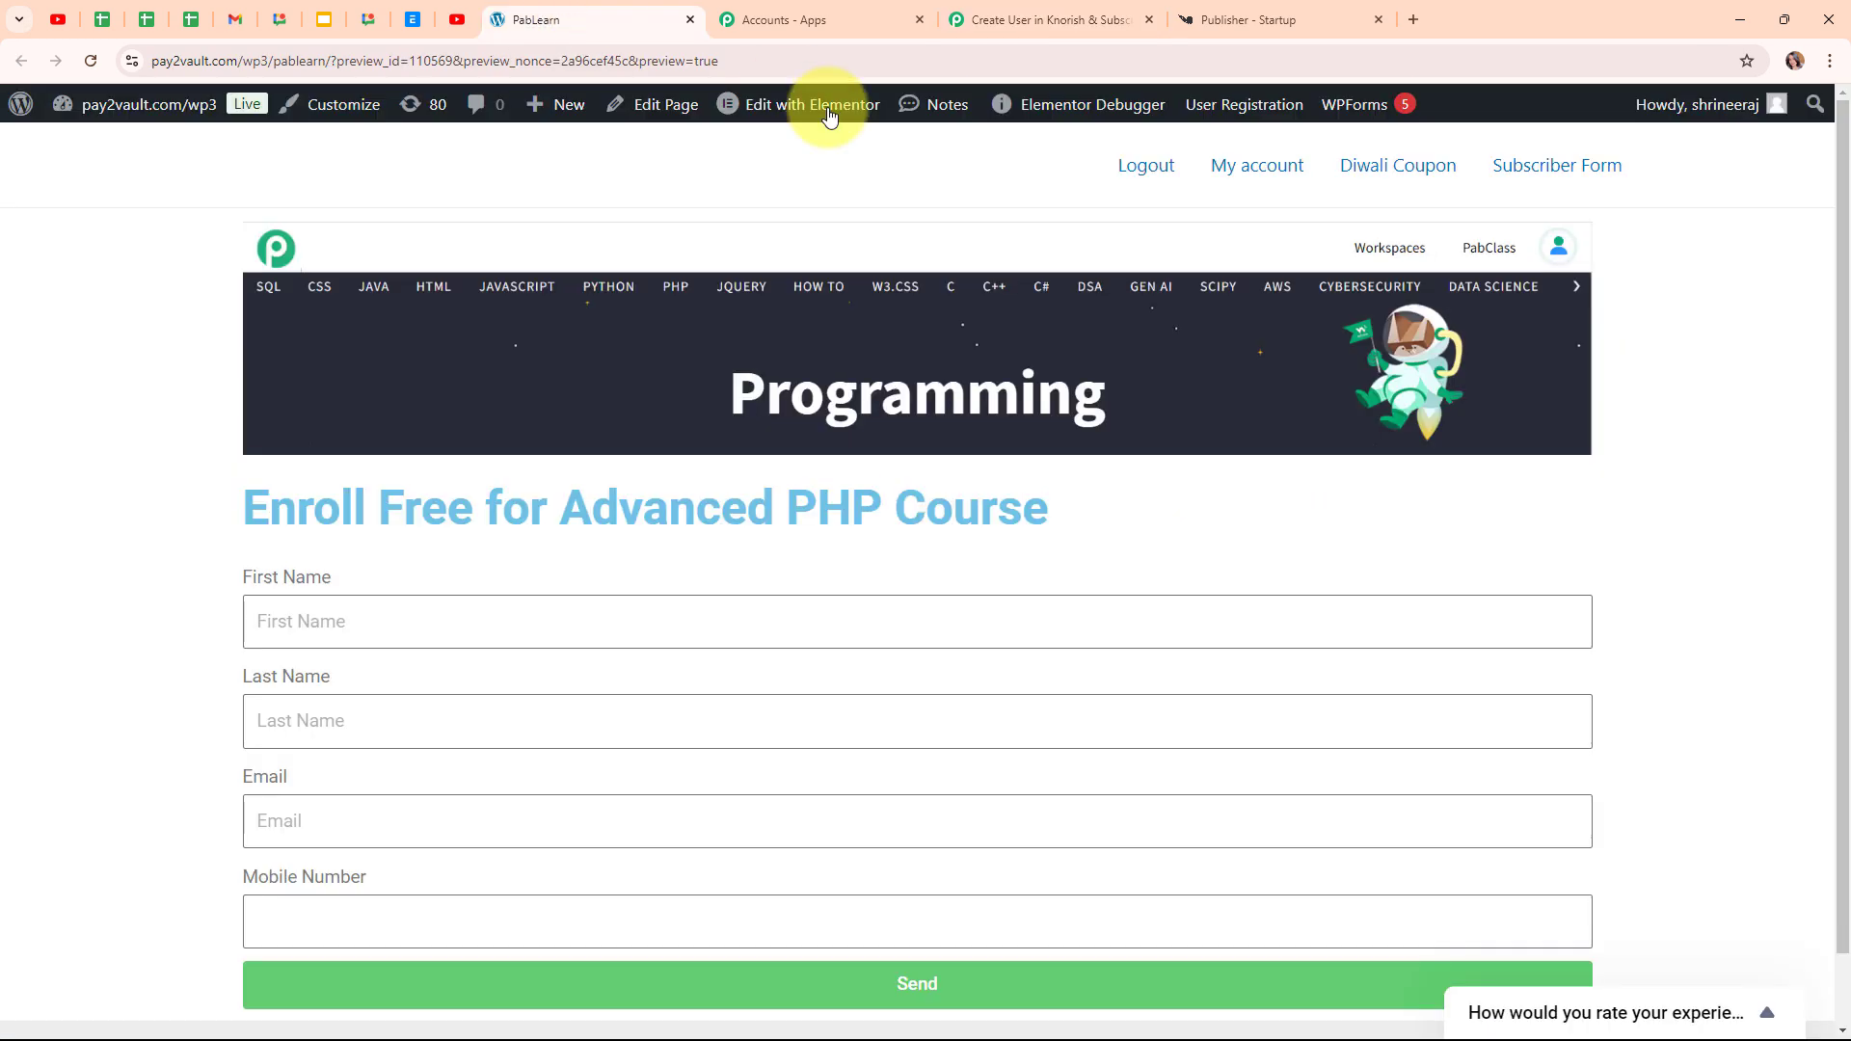
scroll(996, 665, down, 1)
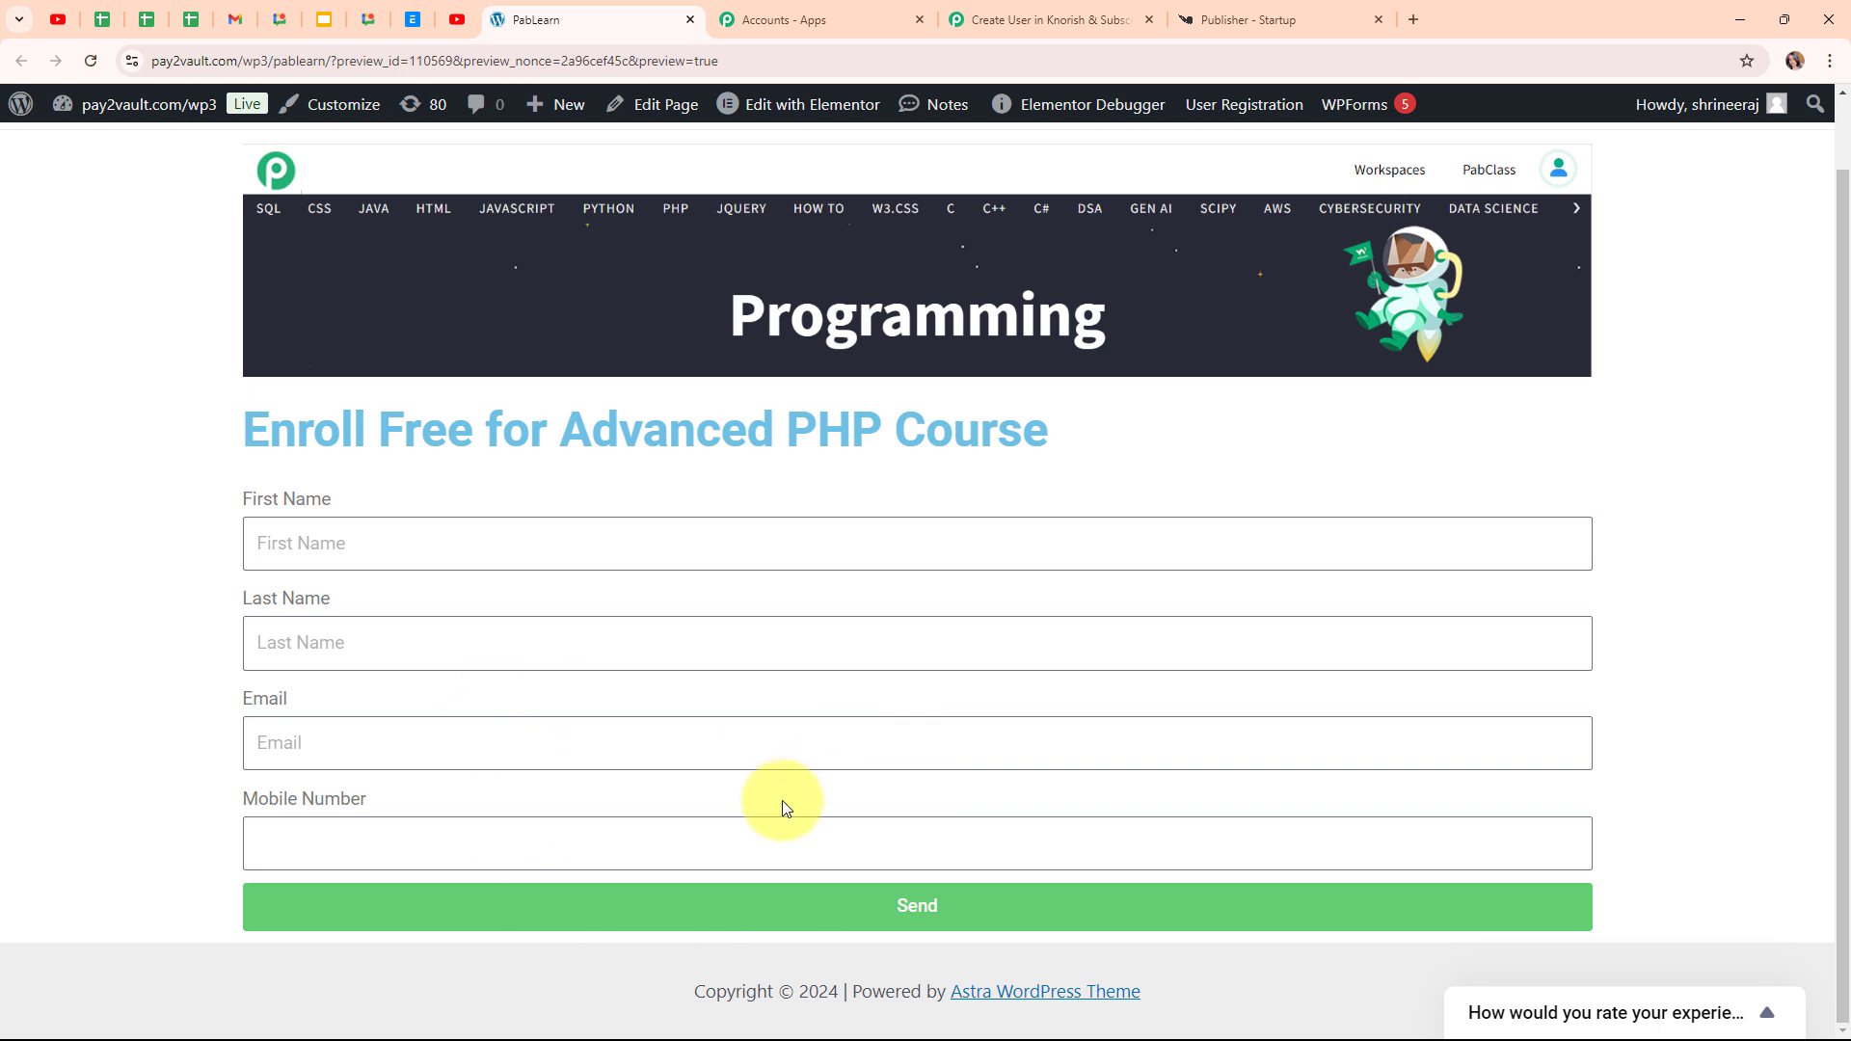
click(382, 543)
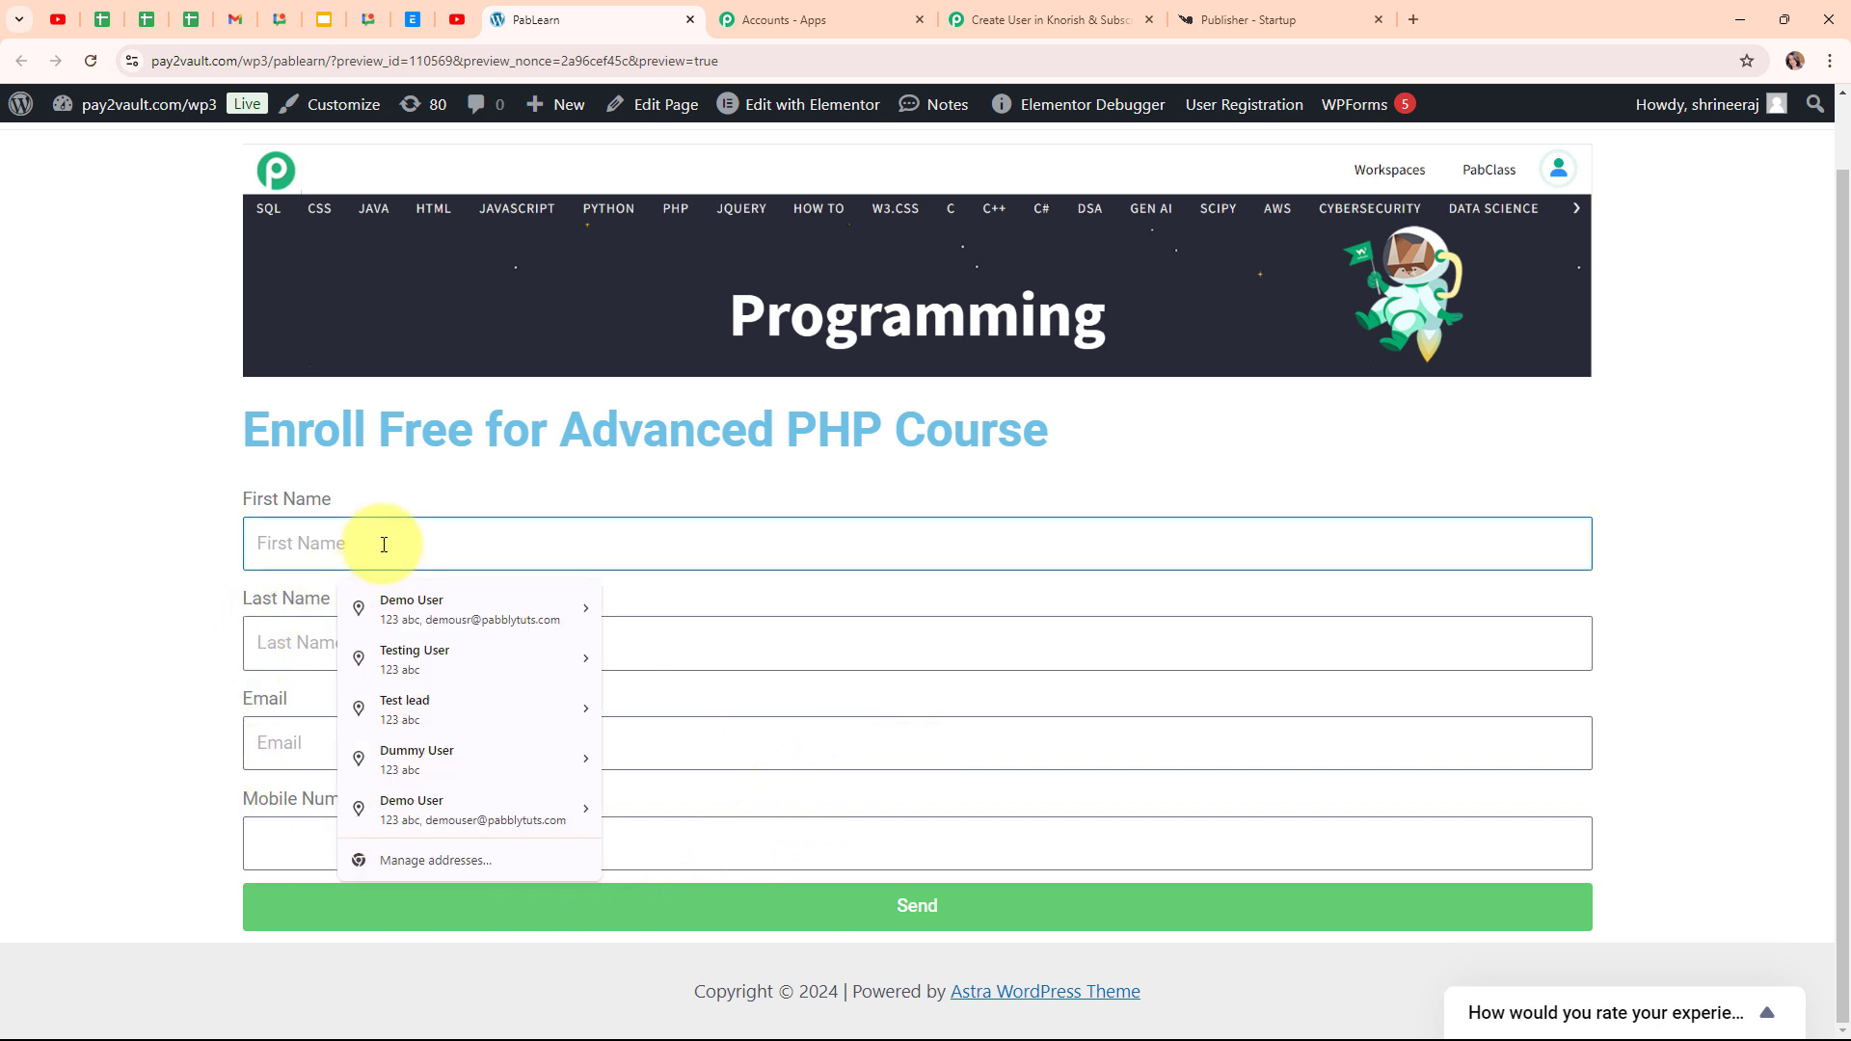
text(Test)
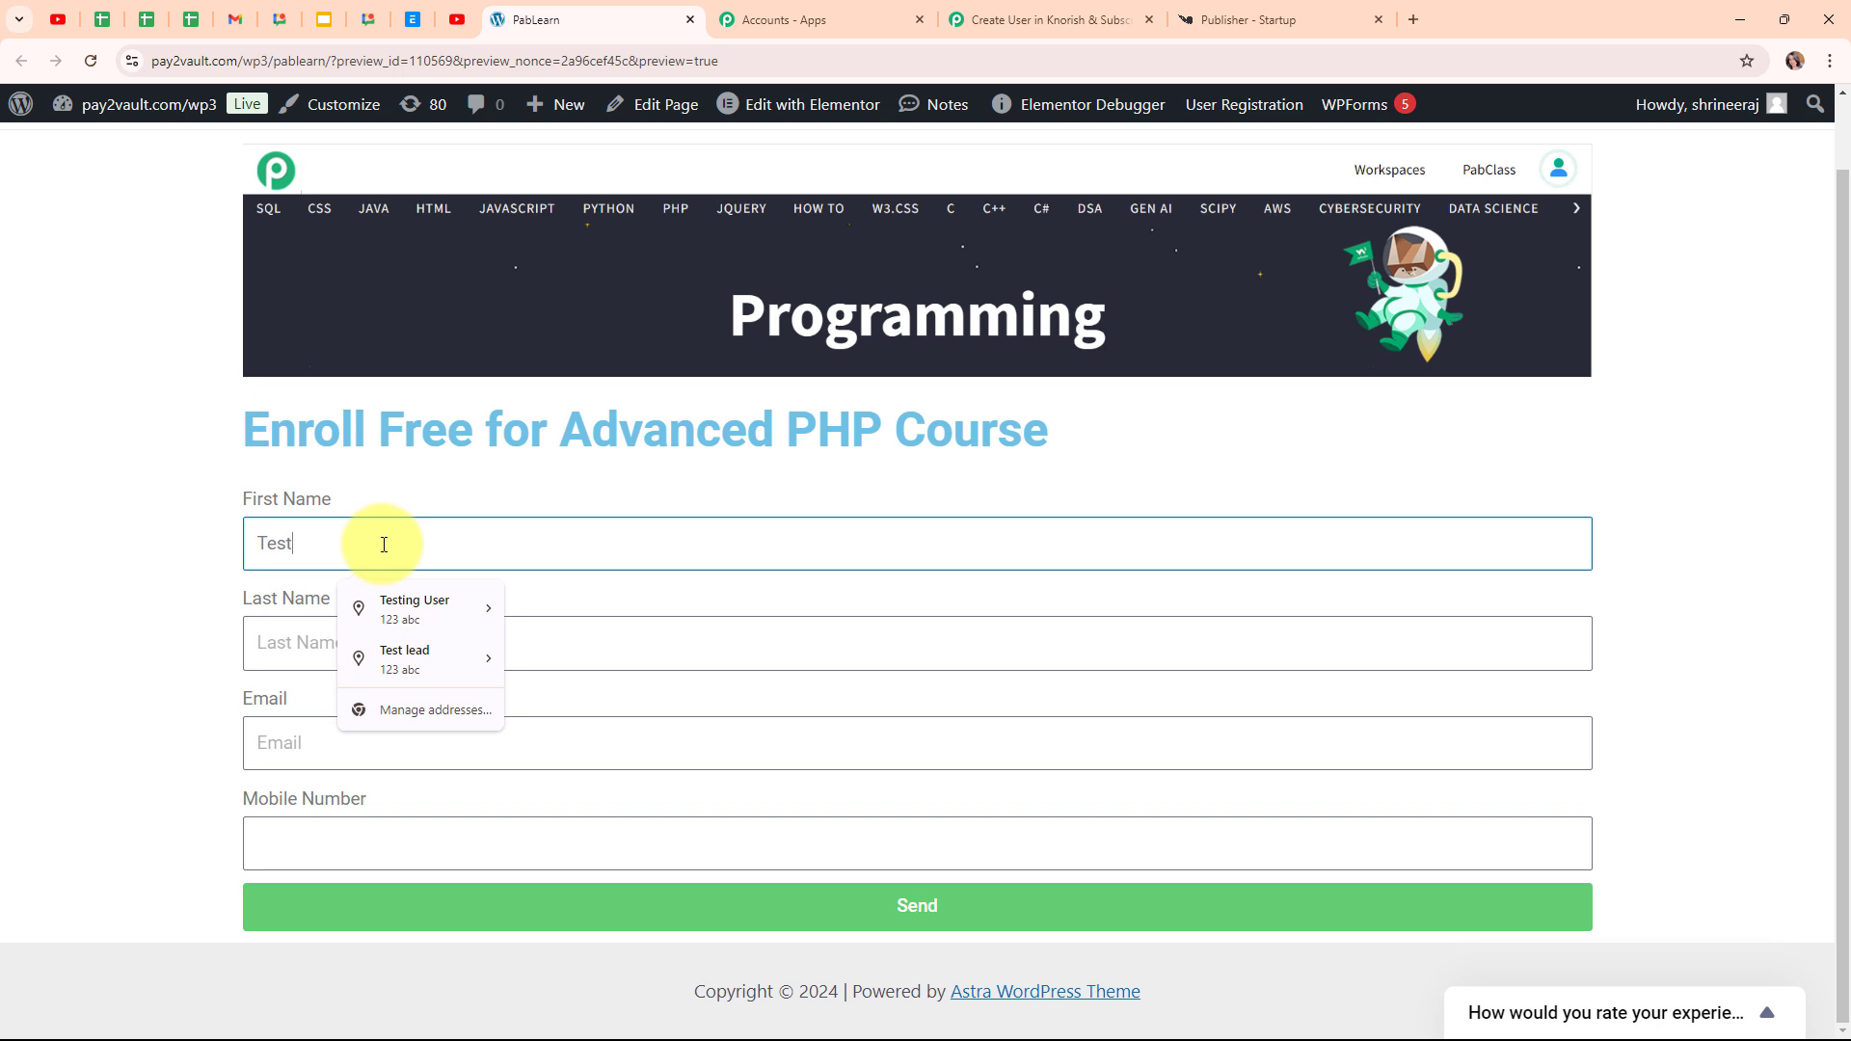
click(270, 648)
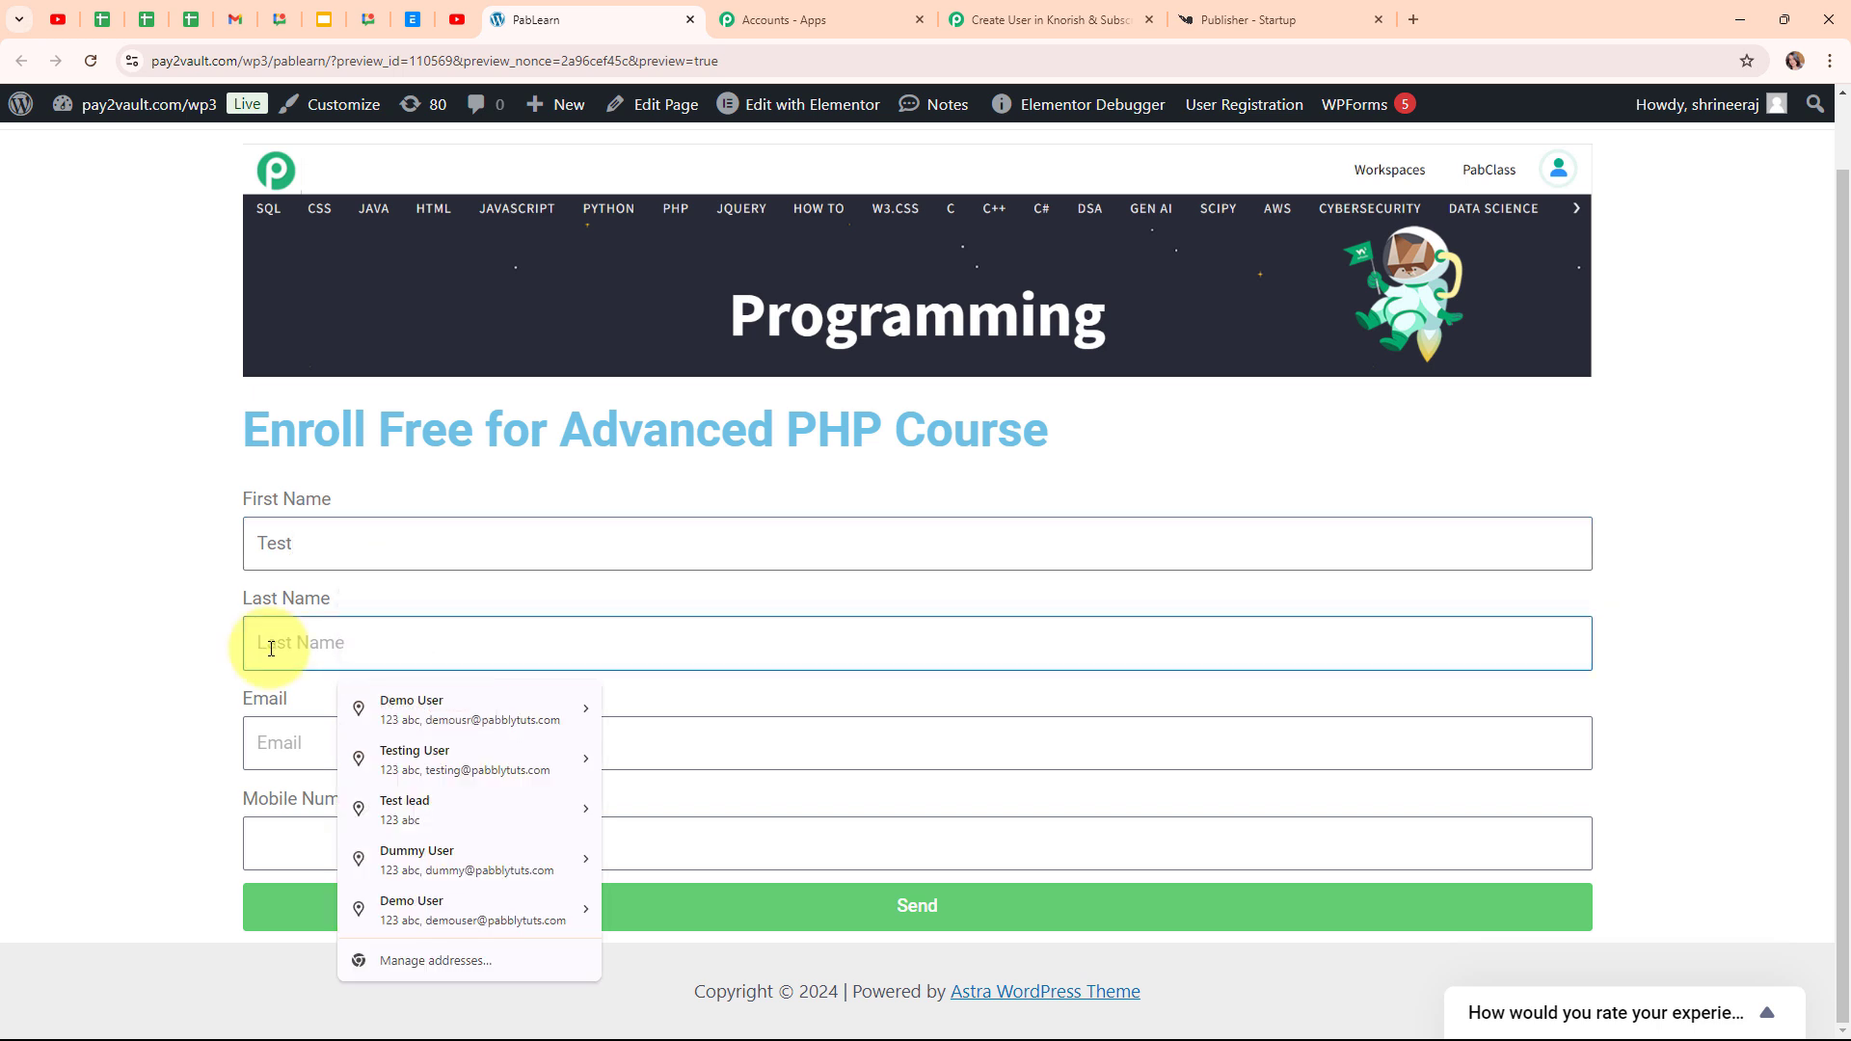
text(Lead)
click(319, 750)
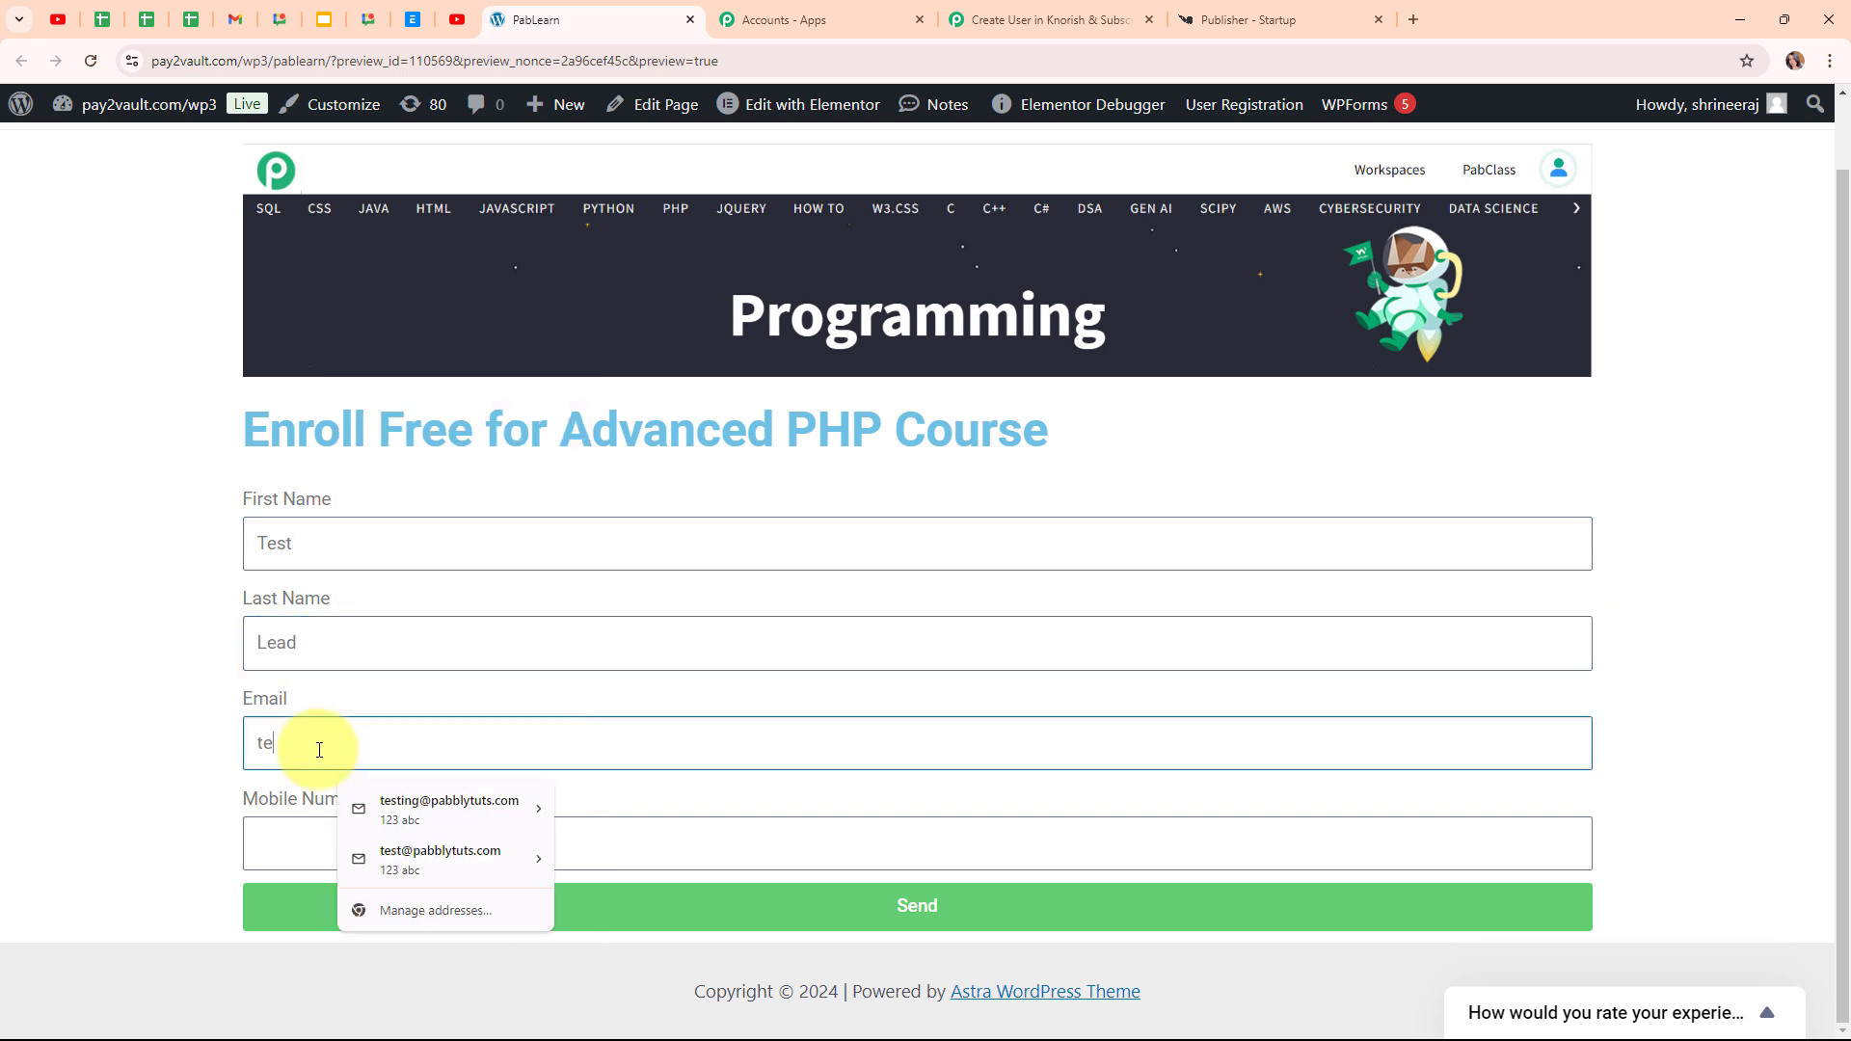
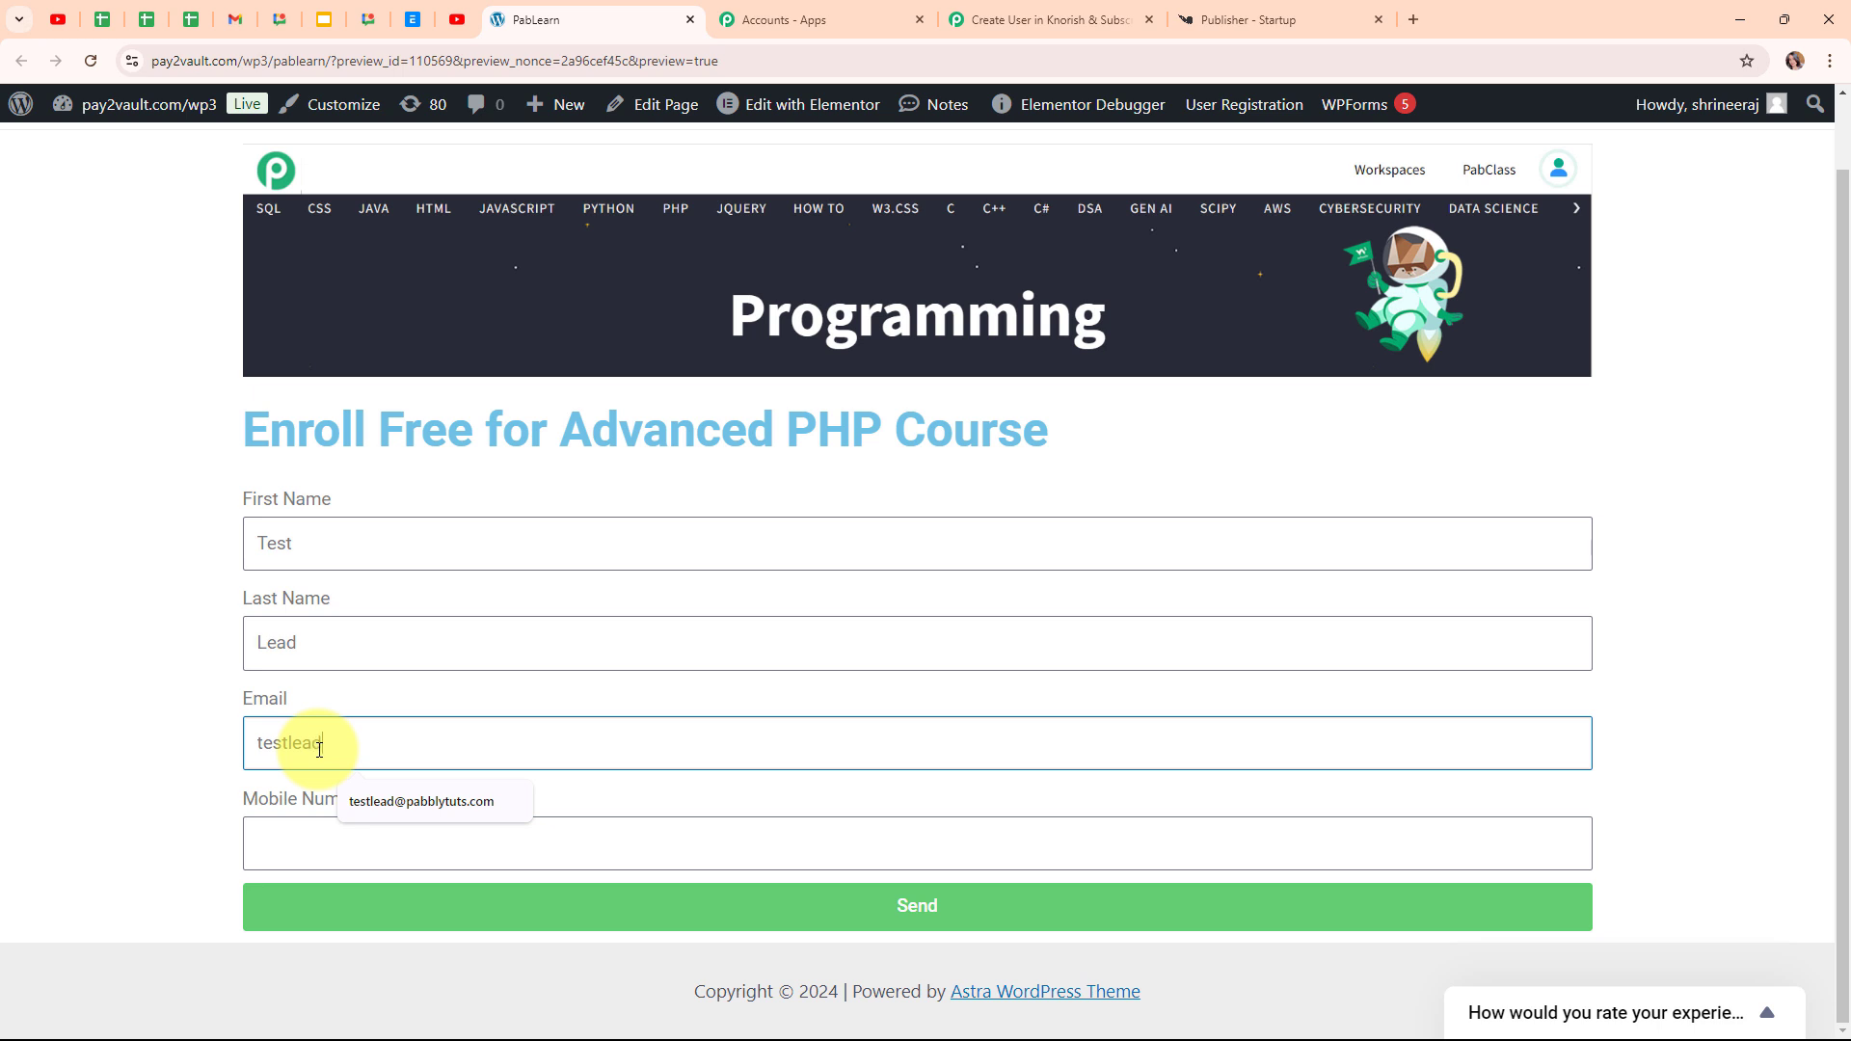
click(365, 843)
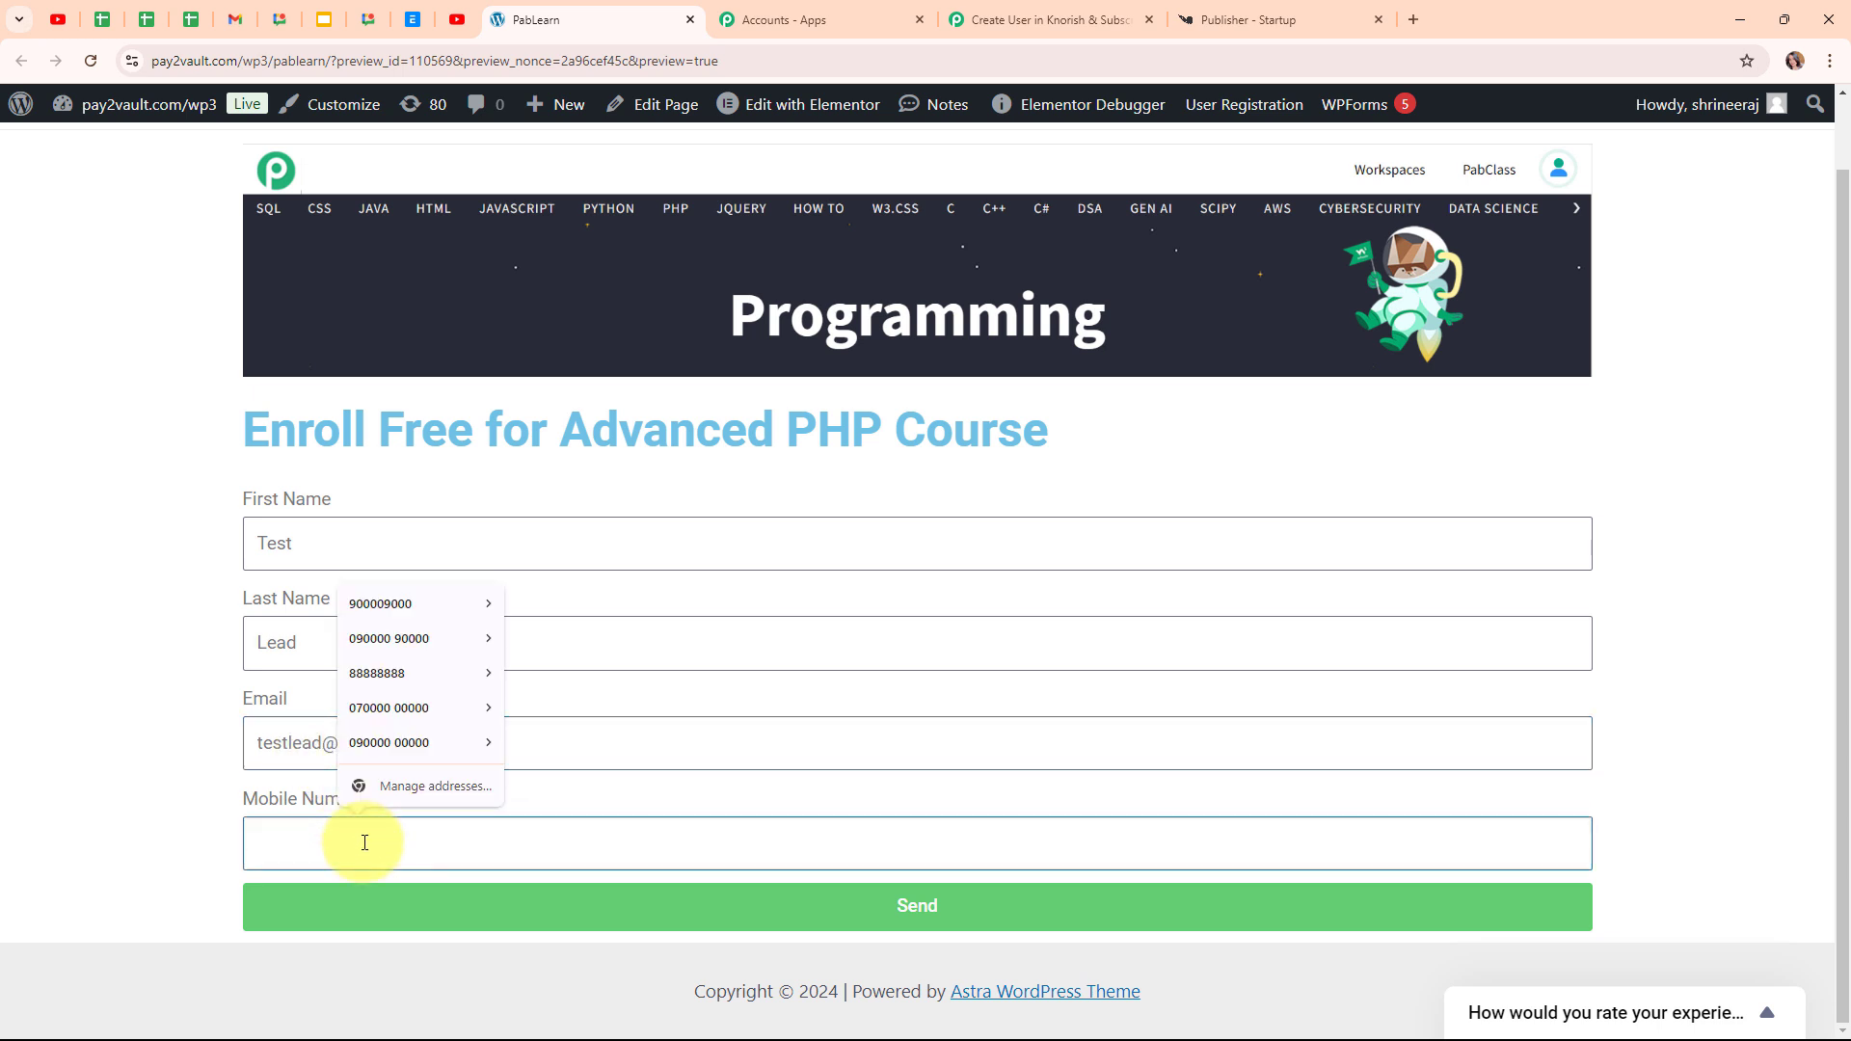
text(7777777777)
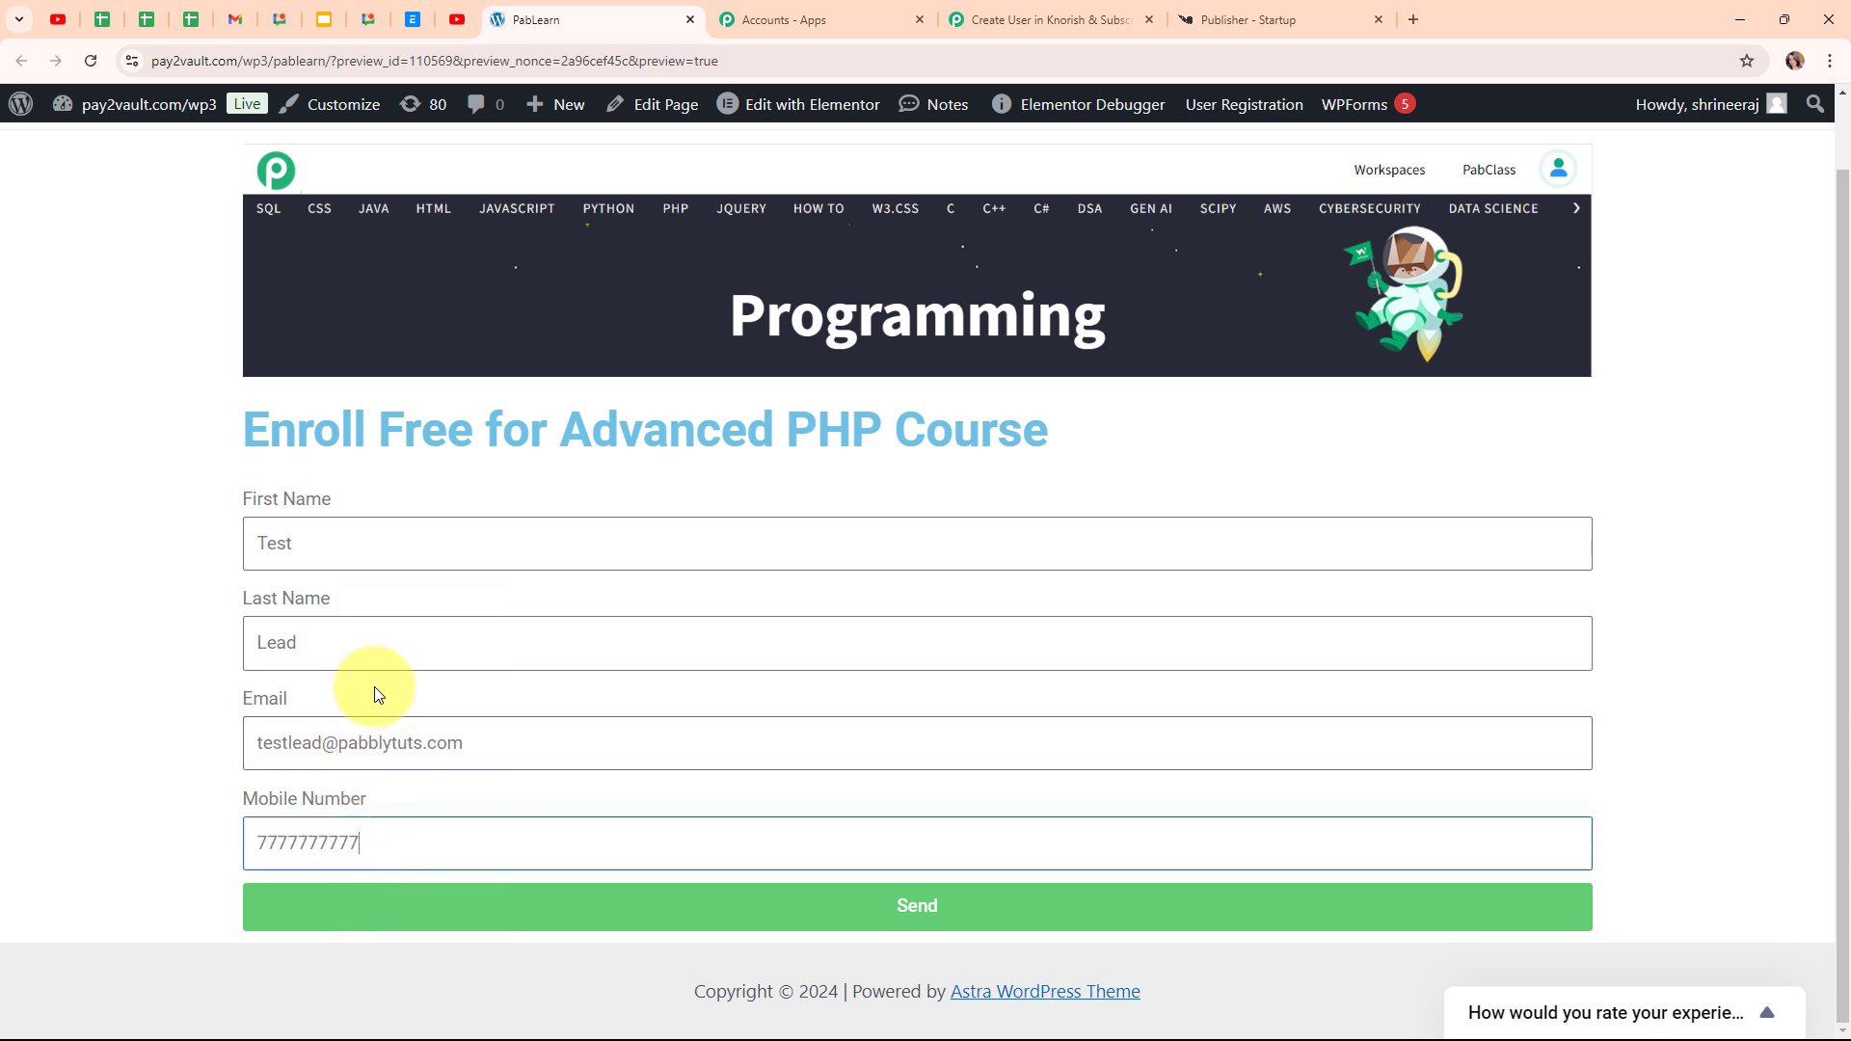
click(1035, 928)
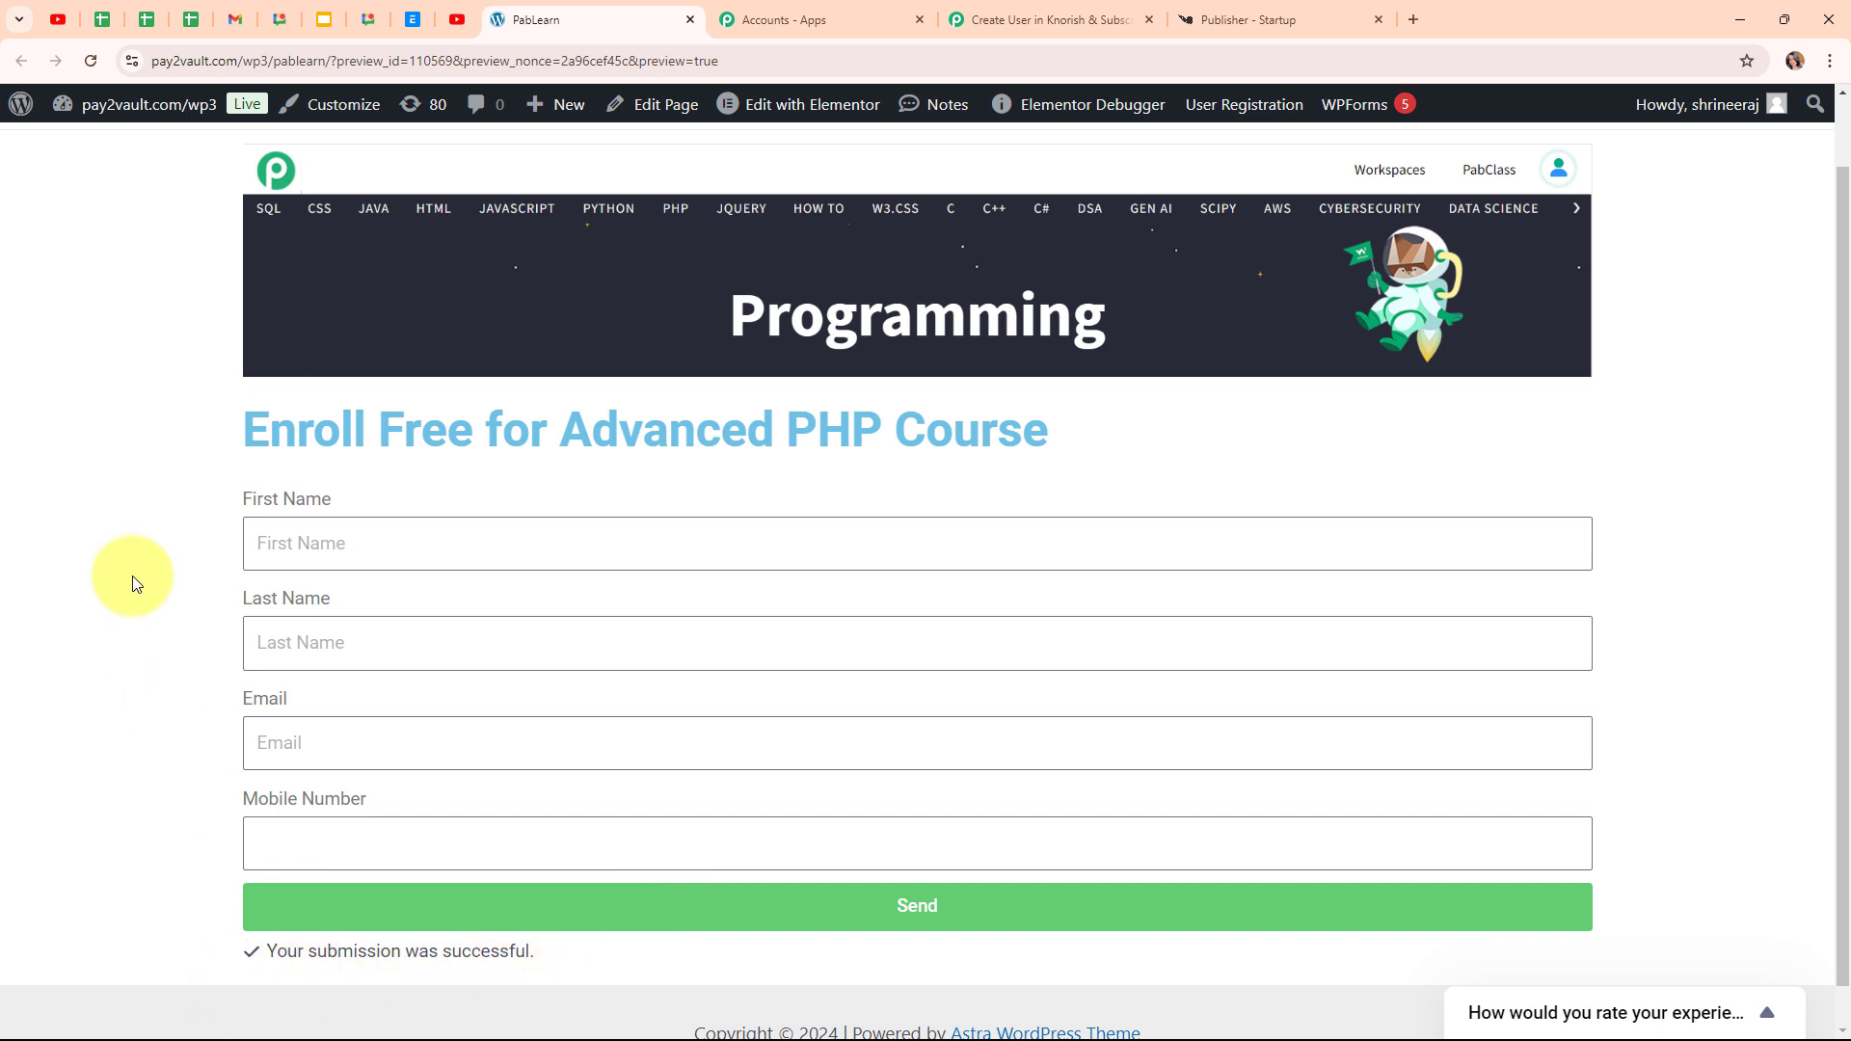
click(1033, 11)
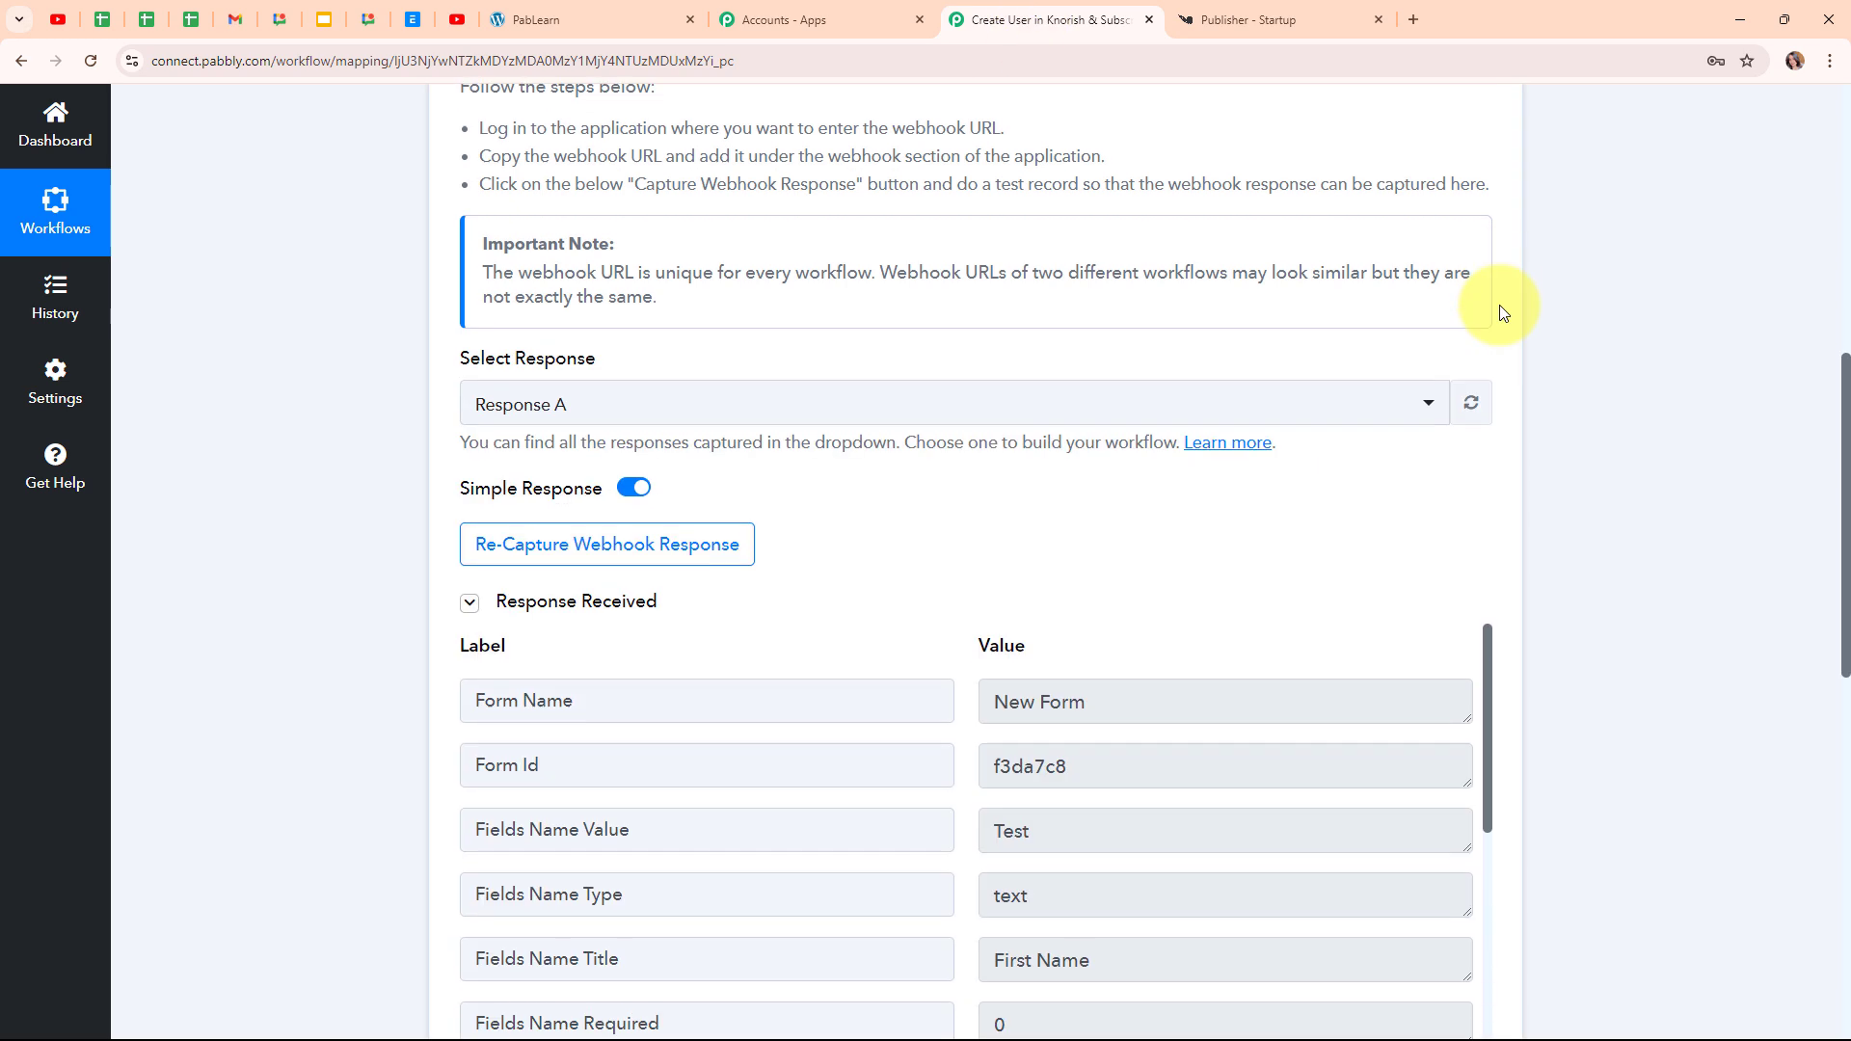
Inspect the captured Form Name, first name and last name values in the webhook response
scroll(1501, 311, down, 4)
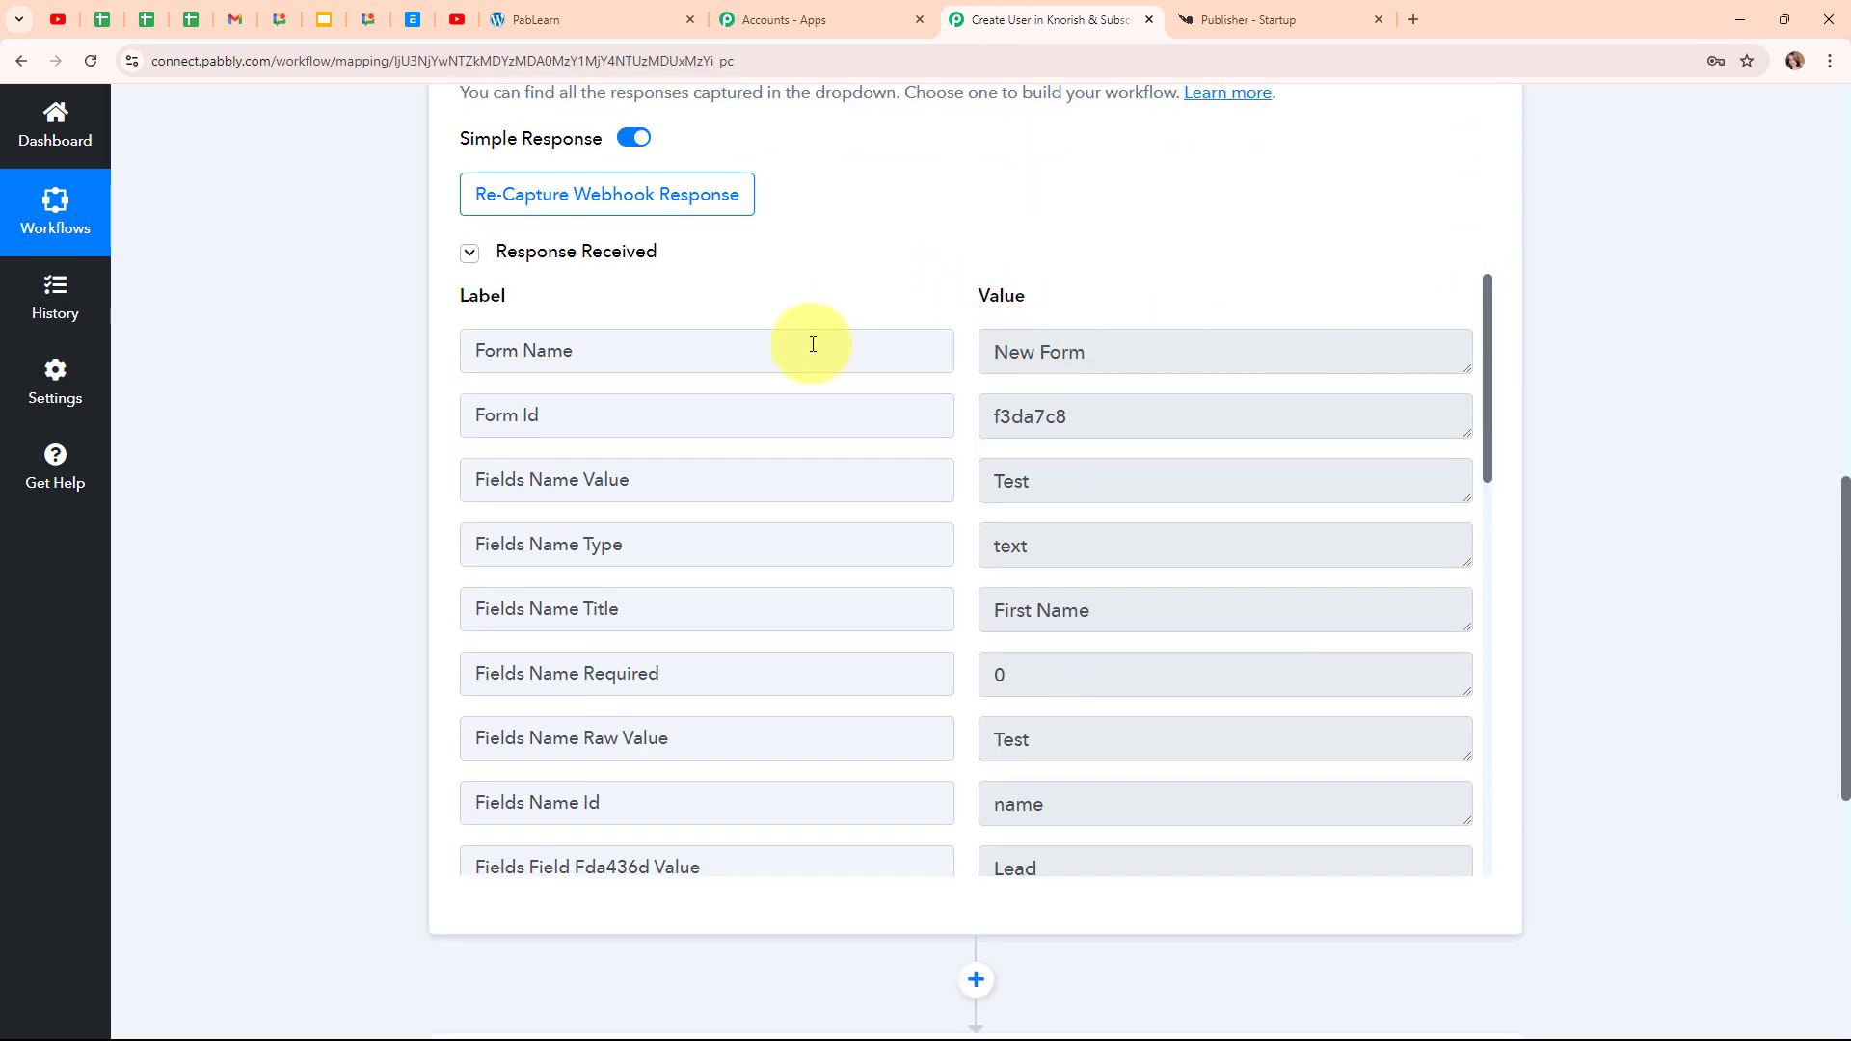
click(1015, 350)
key(ctrl+a)
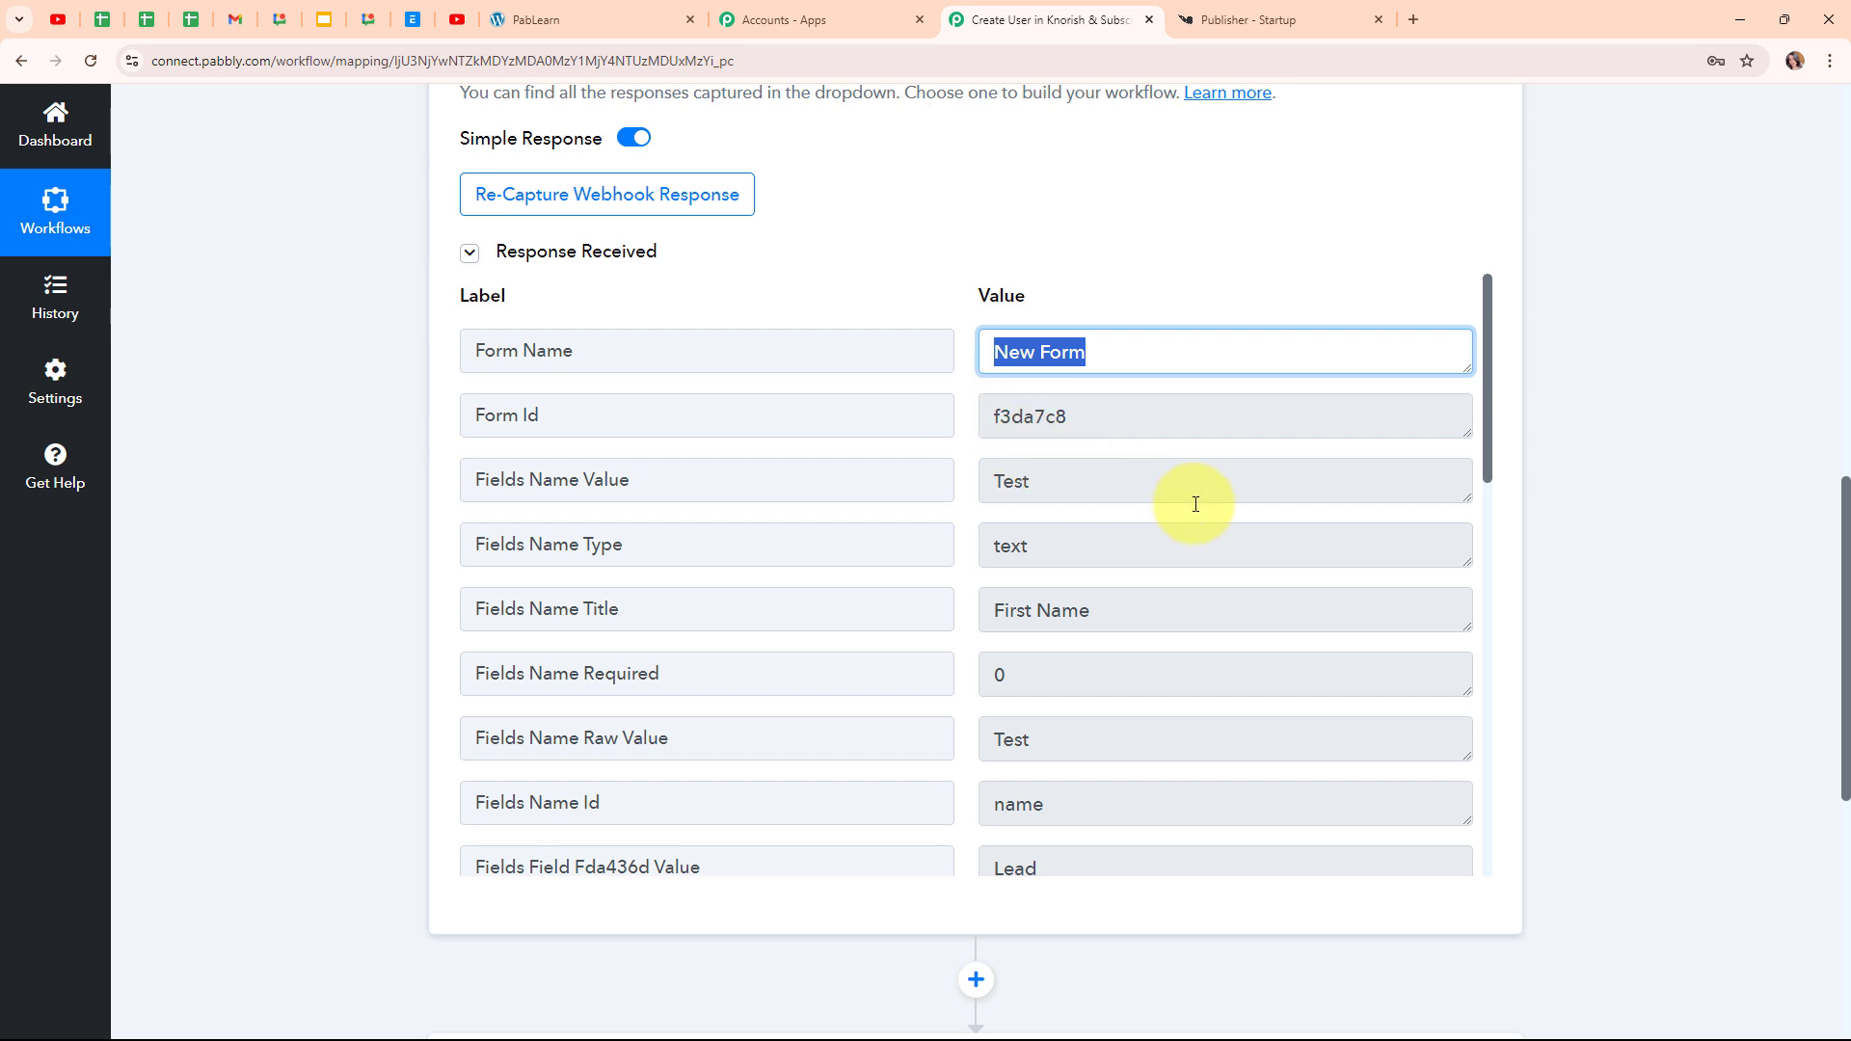
scroll(1195, 505, down, 1)
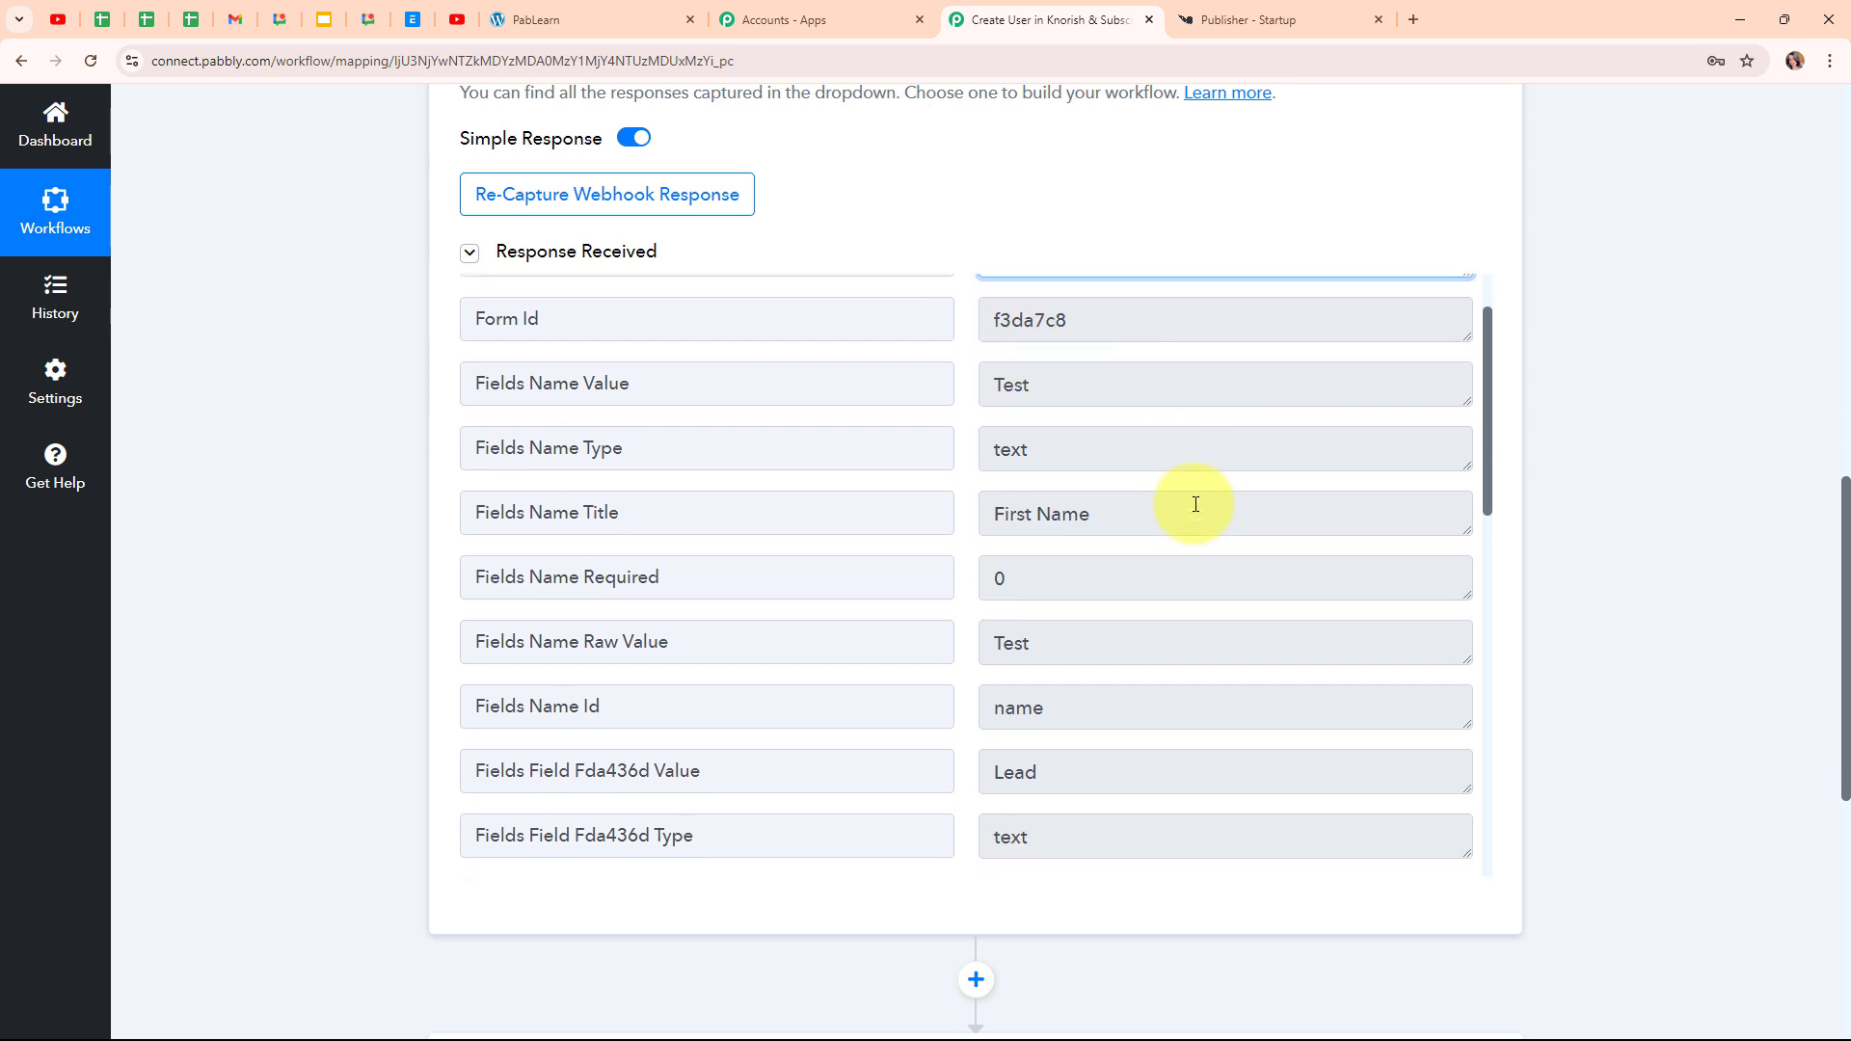
click(1146, 385)
key(ctrl+a)
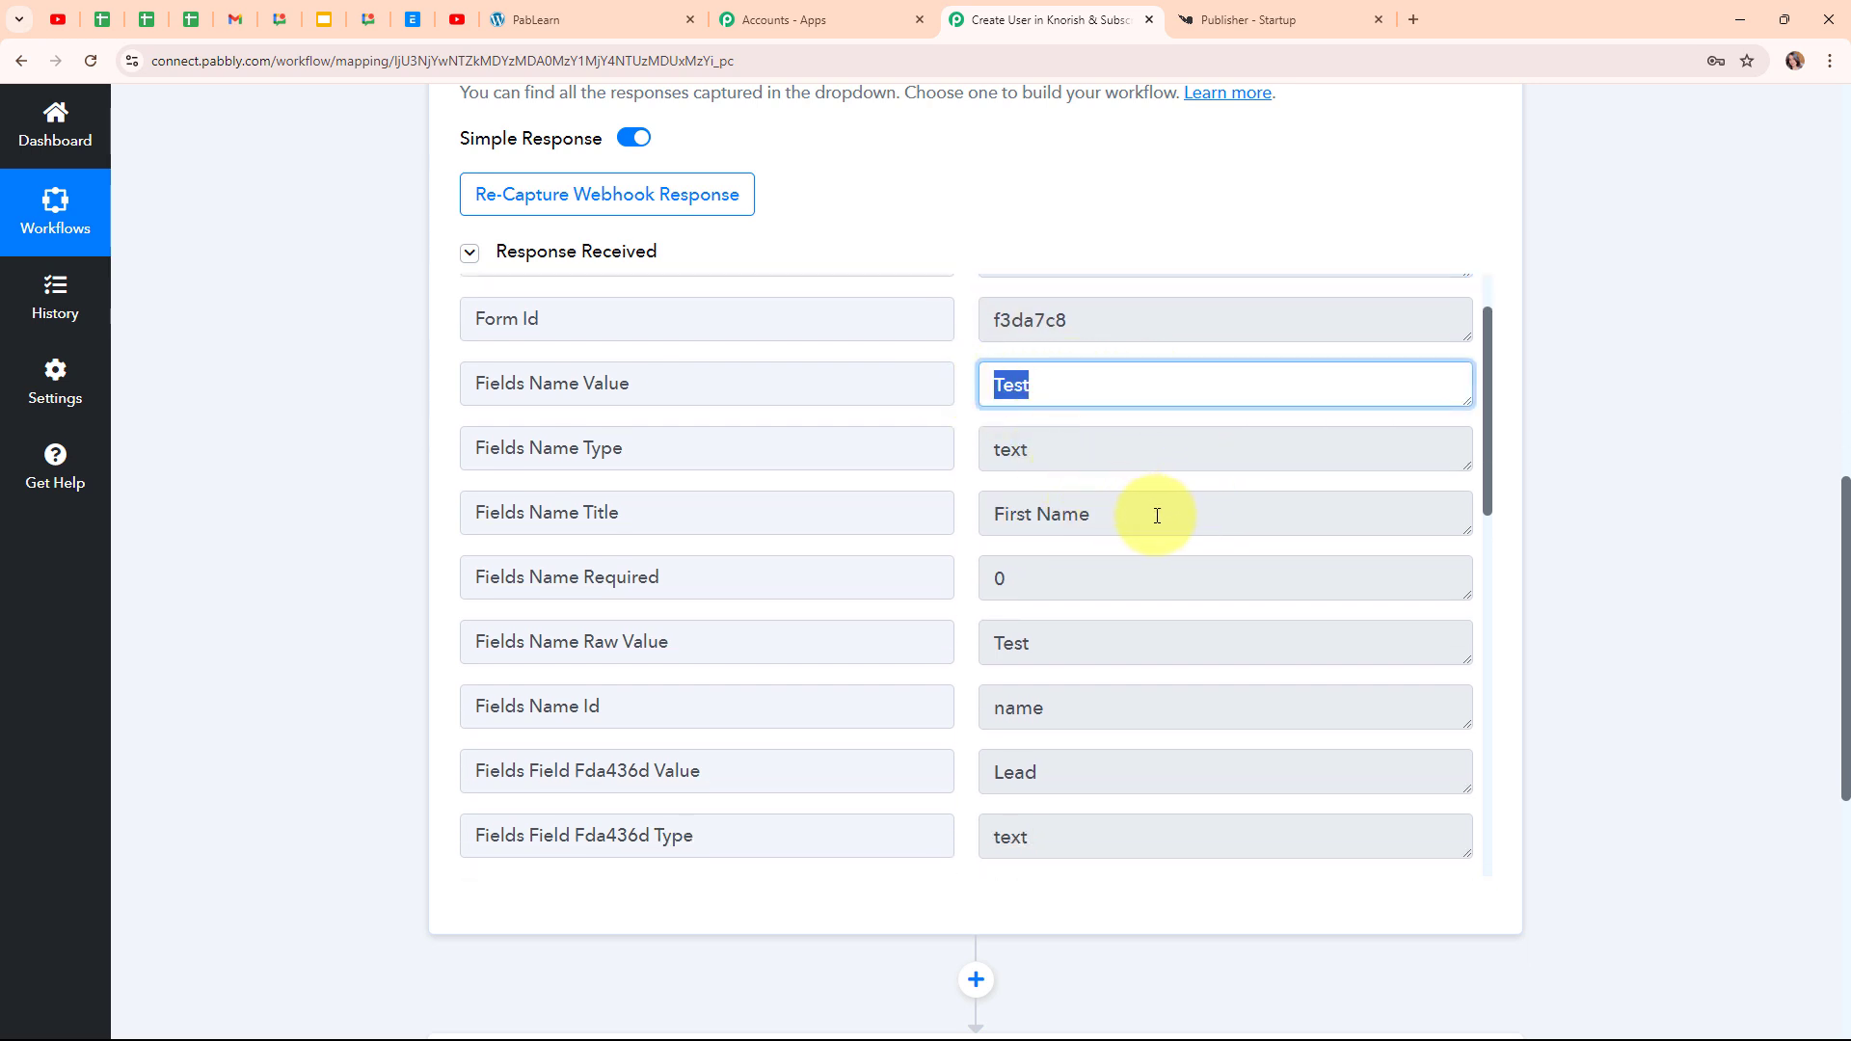
click(1128, 643)
key(ctrl+a)
click(1095, 776)
key(ctrl+a)
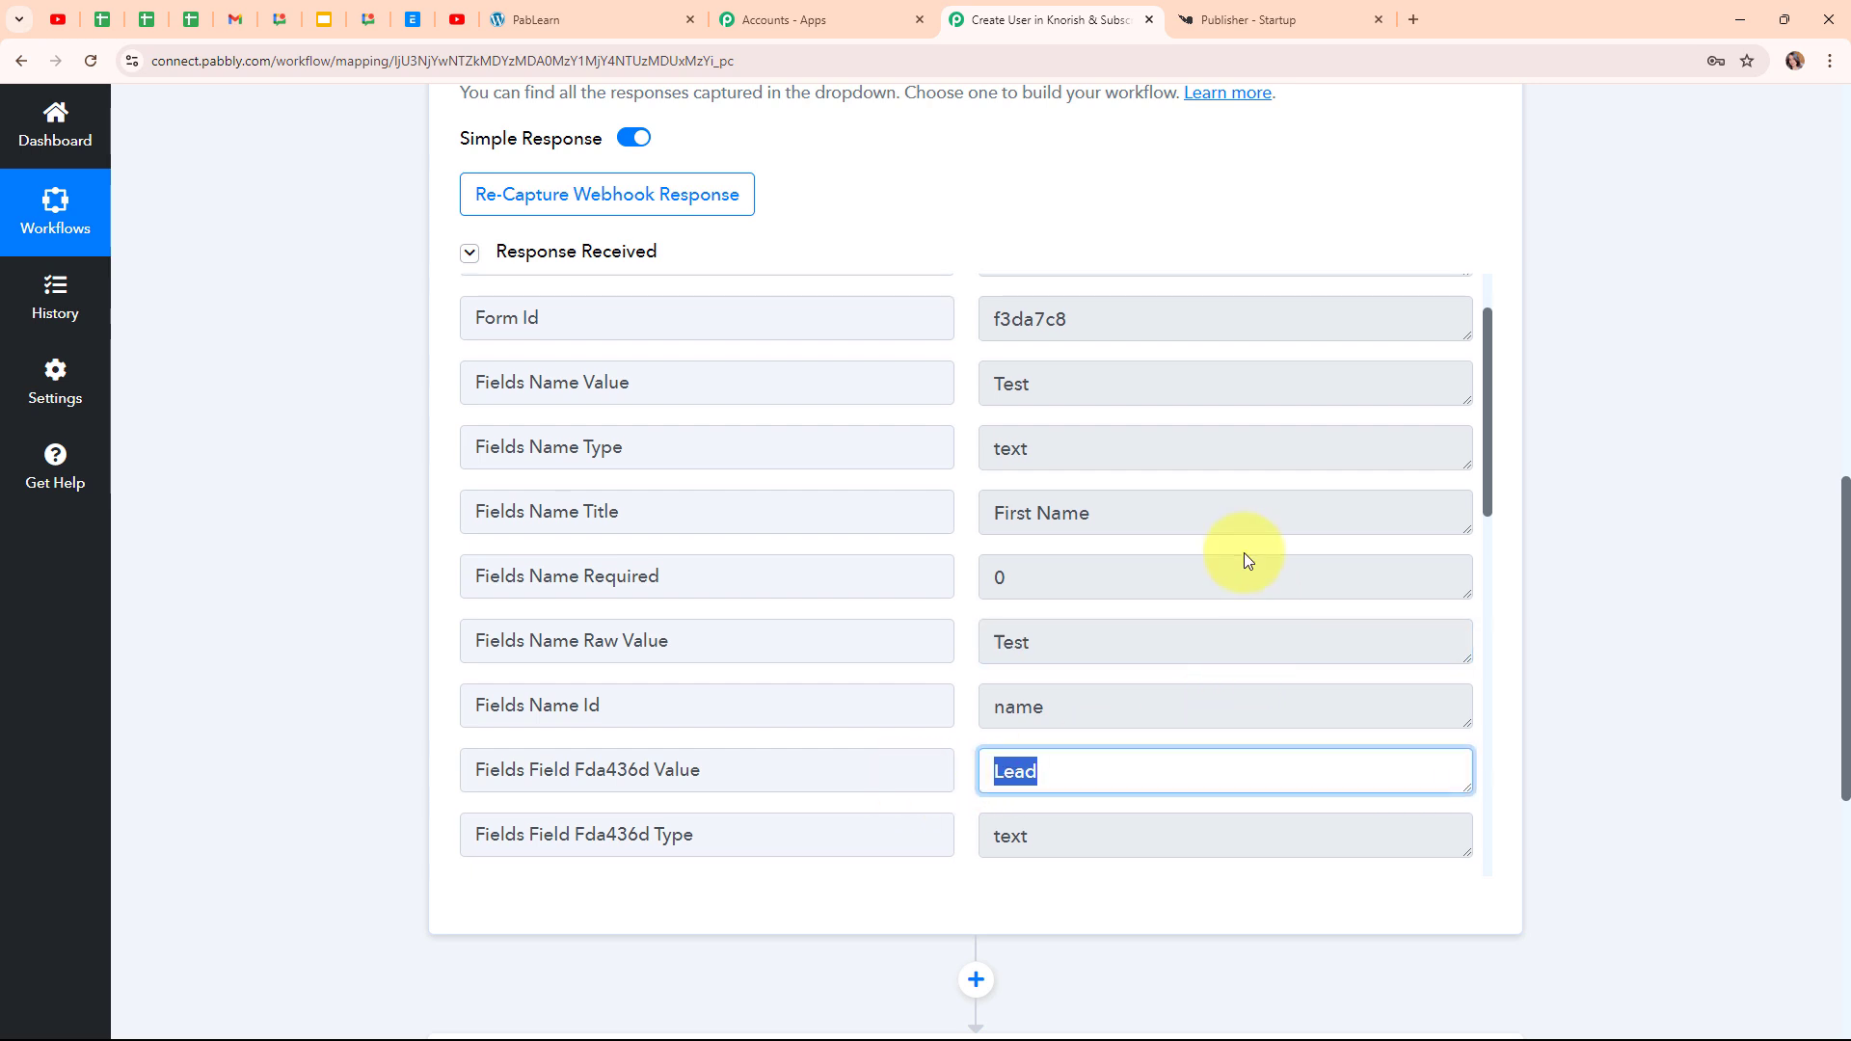
Inspect the captured mobile number and e-mail values, then collapse the webhook trigger step
scroll(1244, 552, down, 7)
click(1195, 490)
key(ctrl+a)
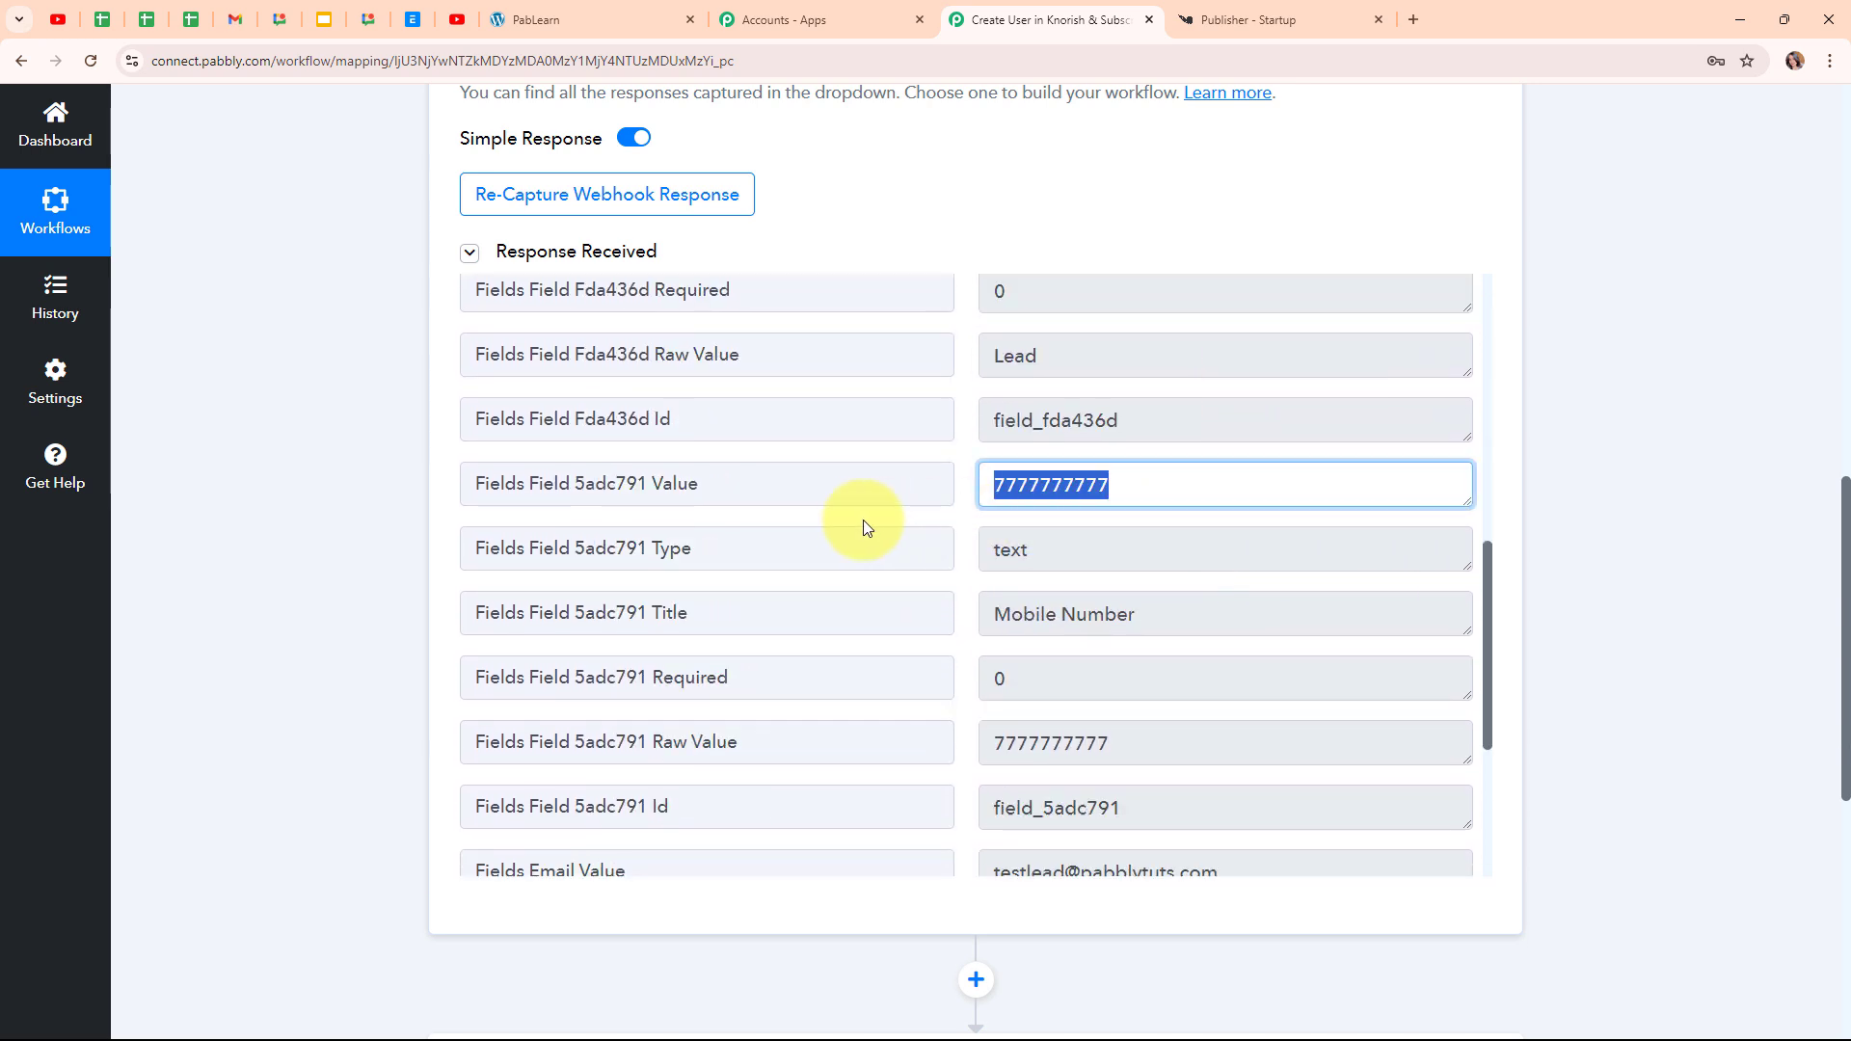
scroll(1265, 577, down, 3)
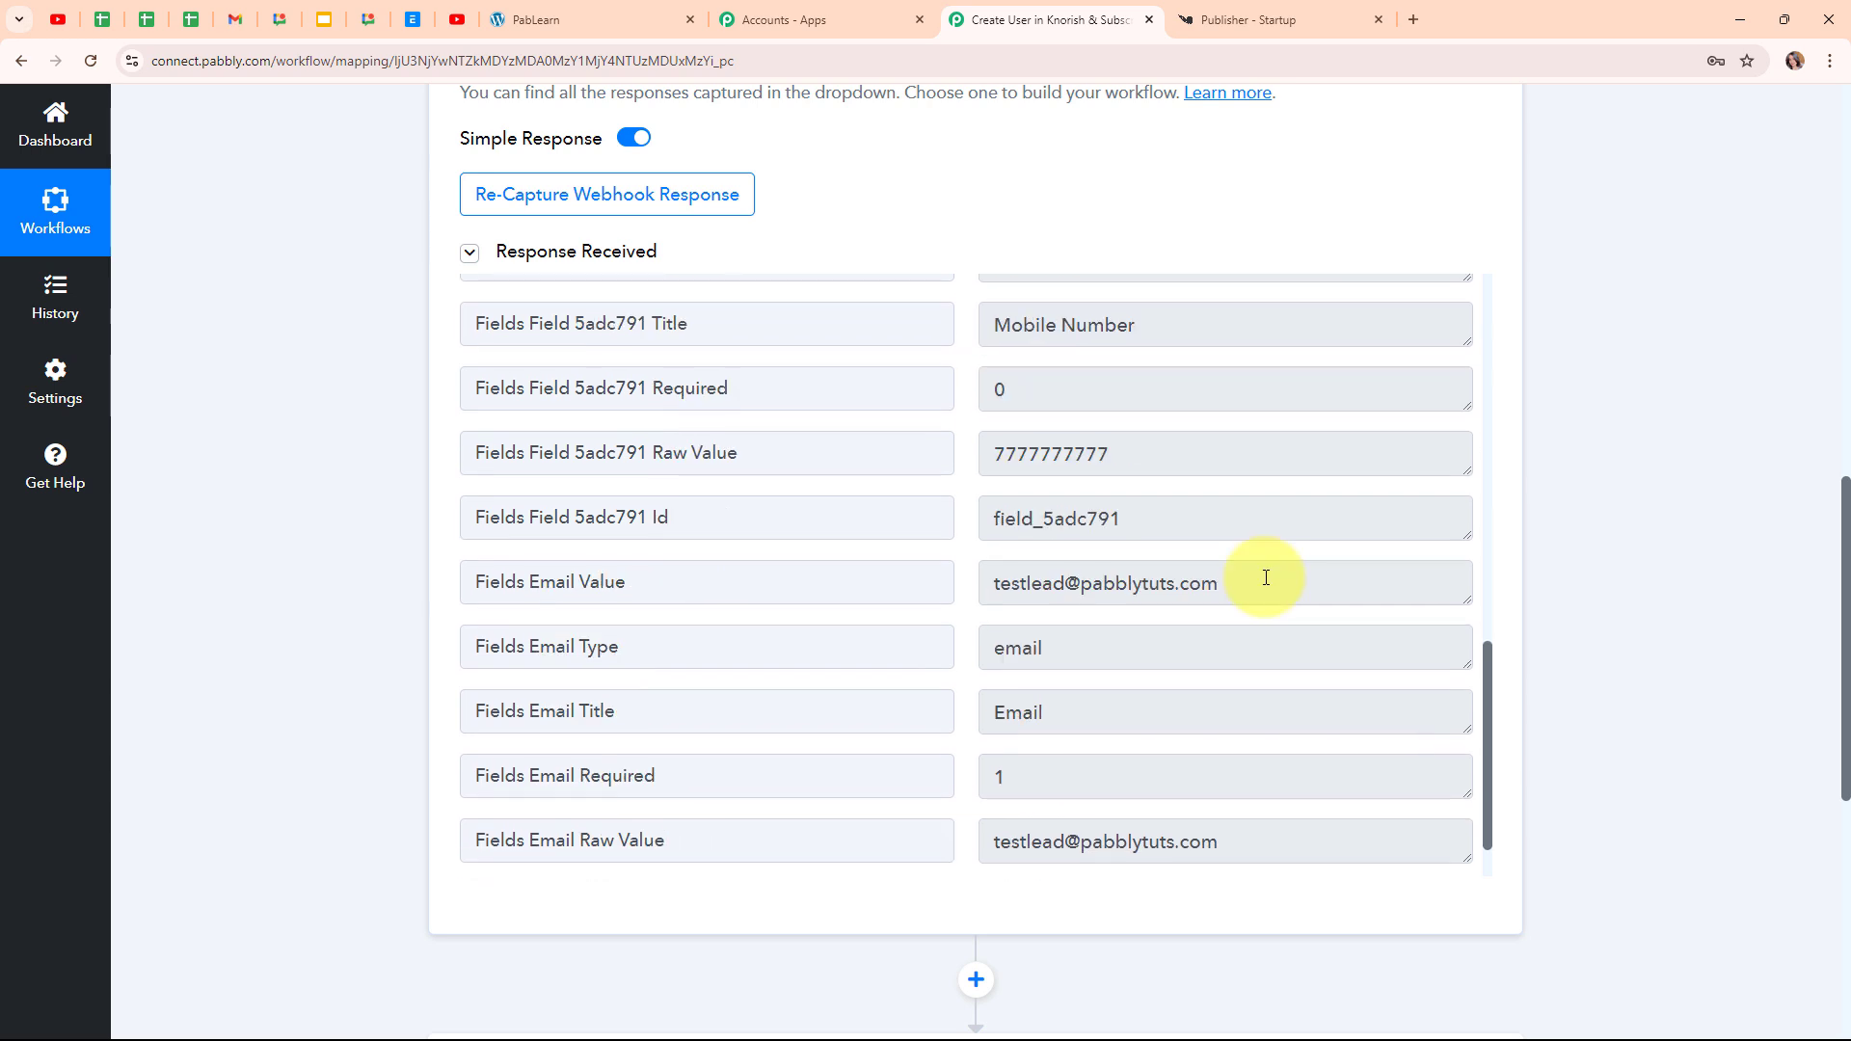
click(1266, 577)
key(ctrl+a)
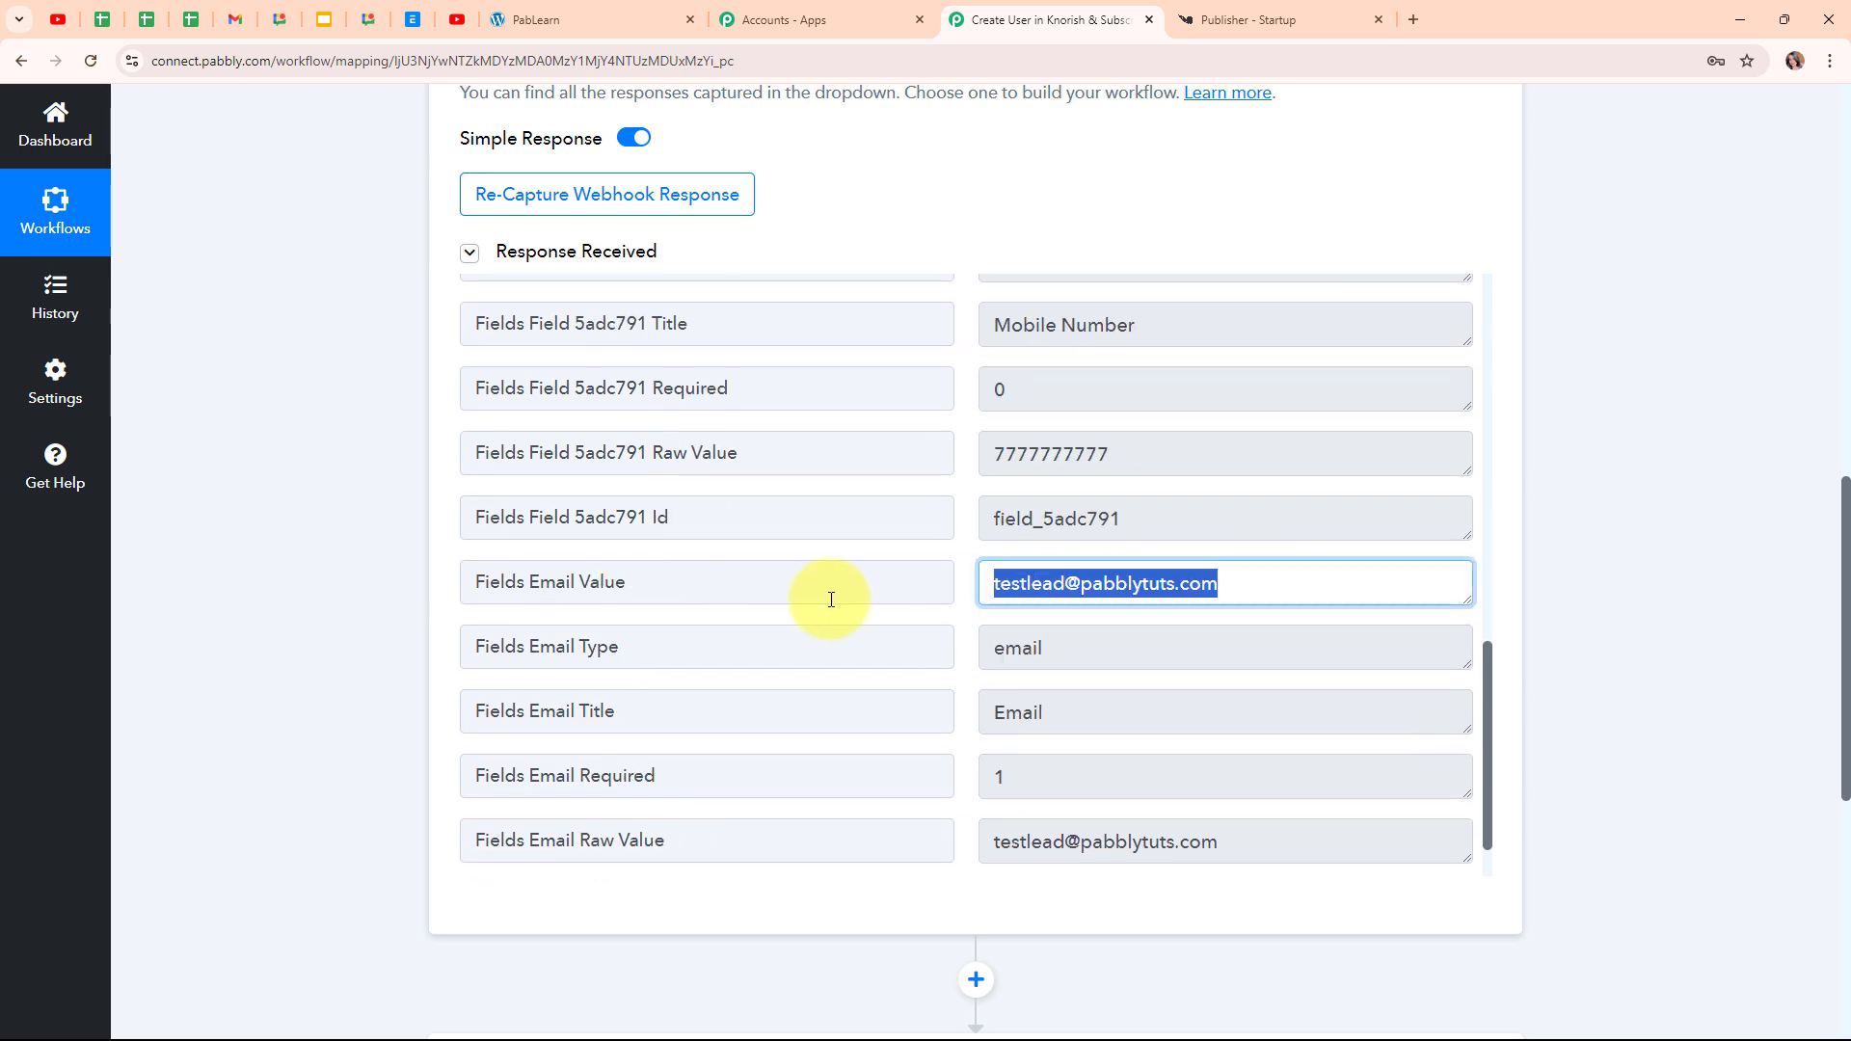
scroll(831, 600, down, 1)
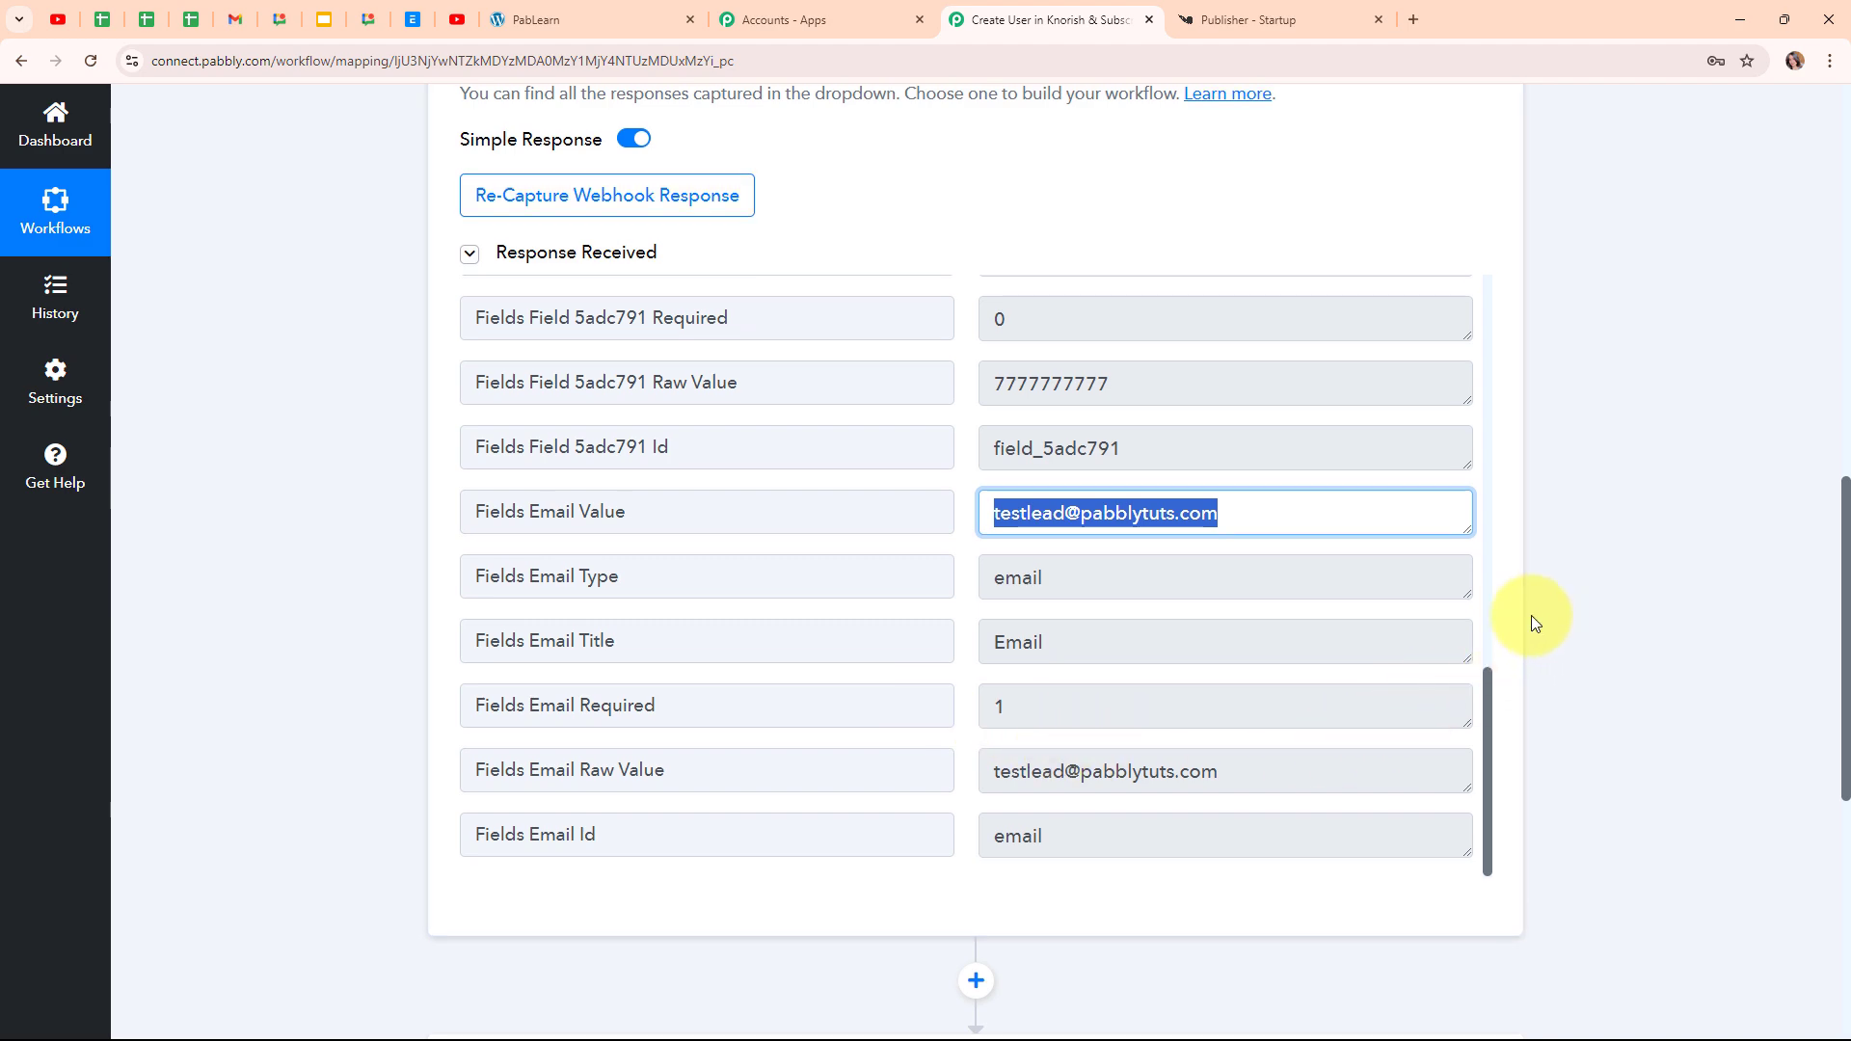
scroll(1531, 615, up, 10)
click(1330, 486)
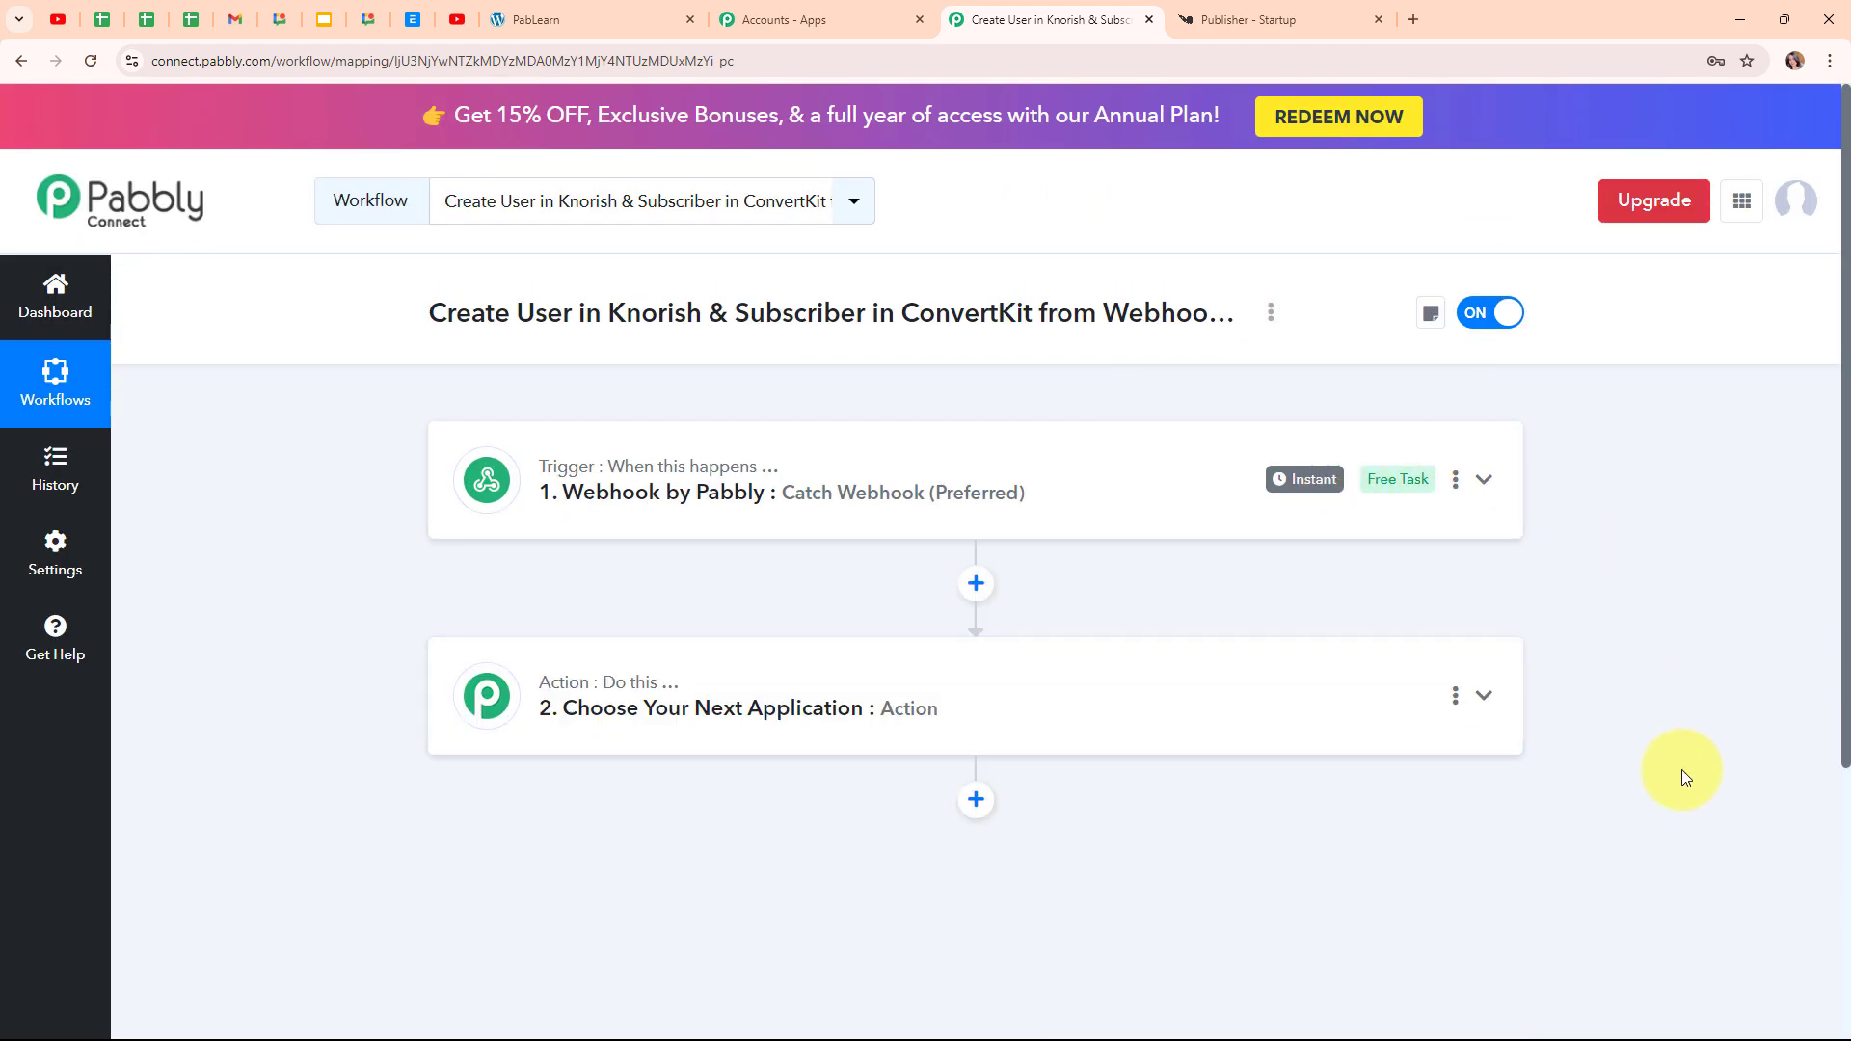
Search 'knorish', choose Knorish for step 2, and set its event to Add User to Course
click(1163, 698)
scroll(1164, 698, down, 3)
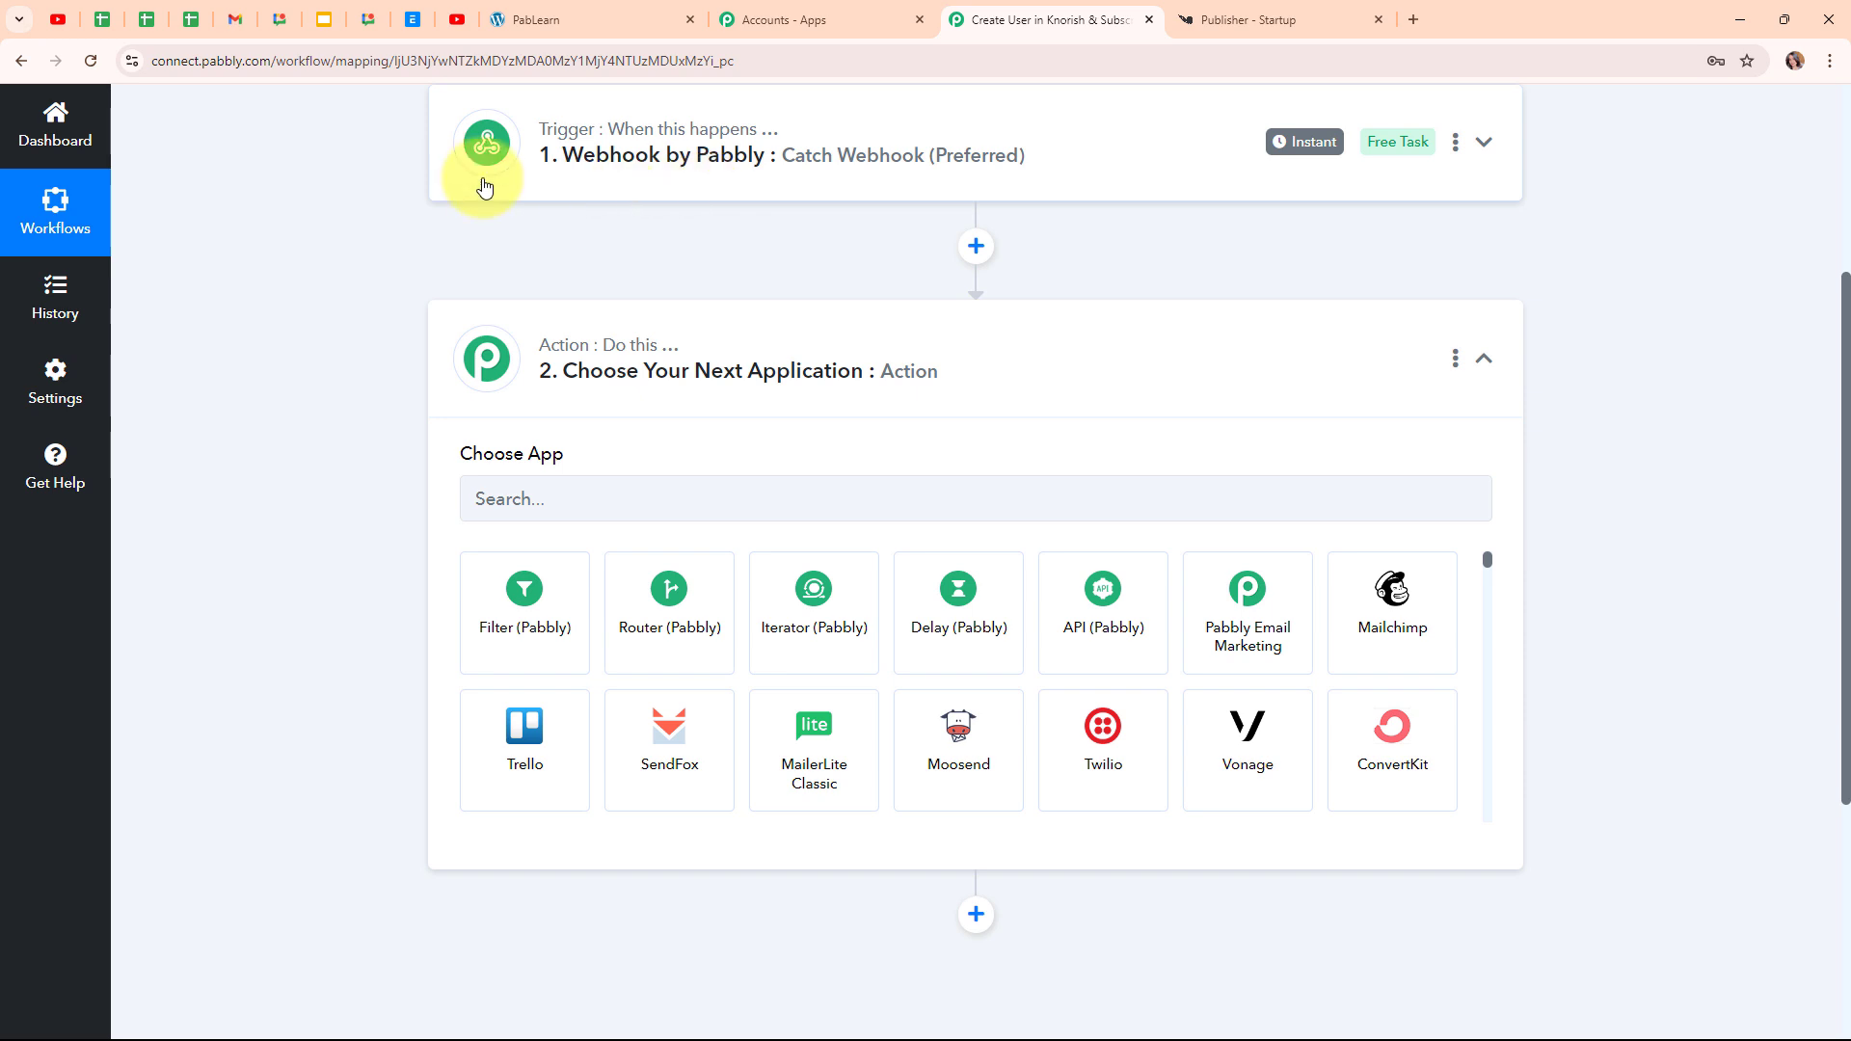
click(500, 491)
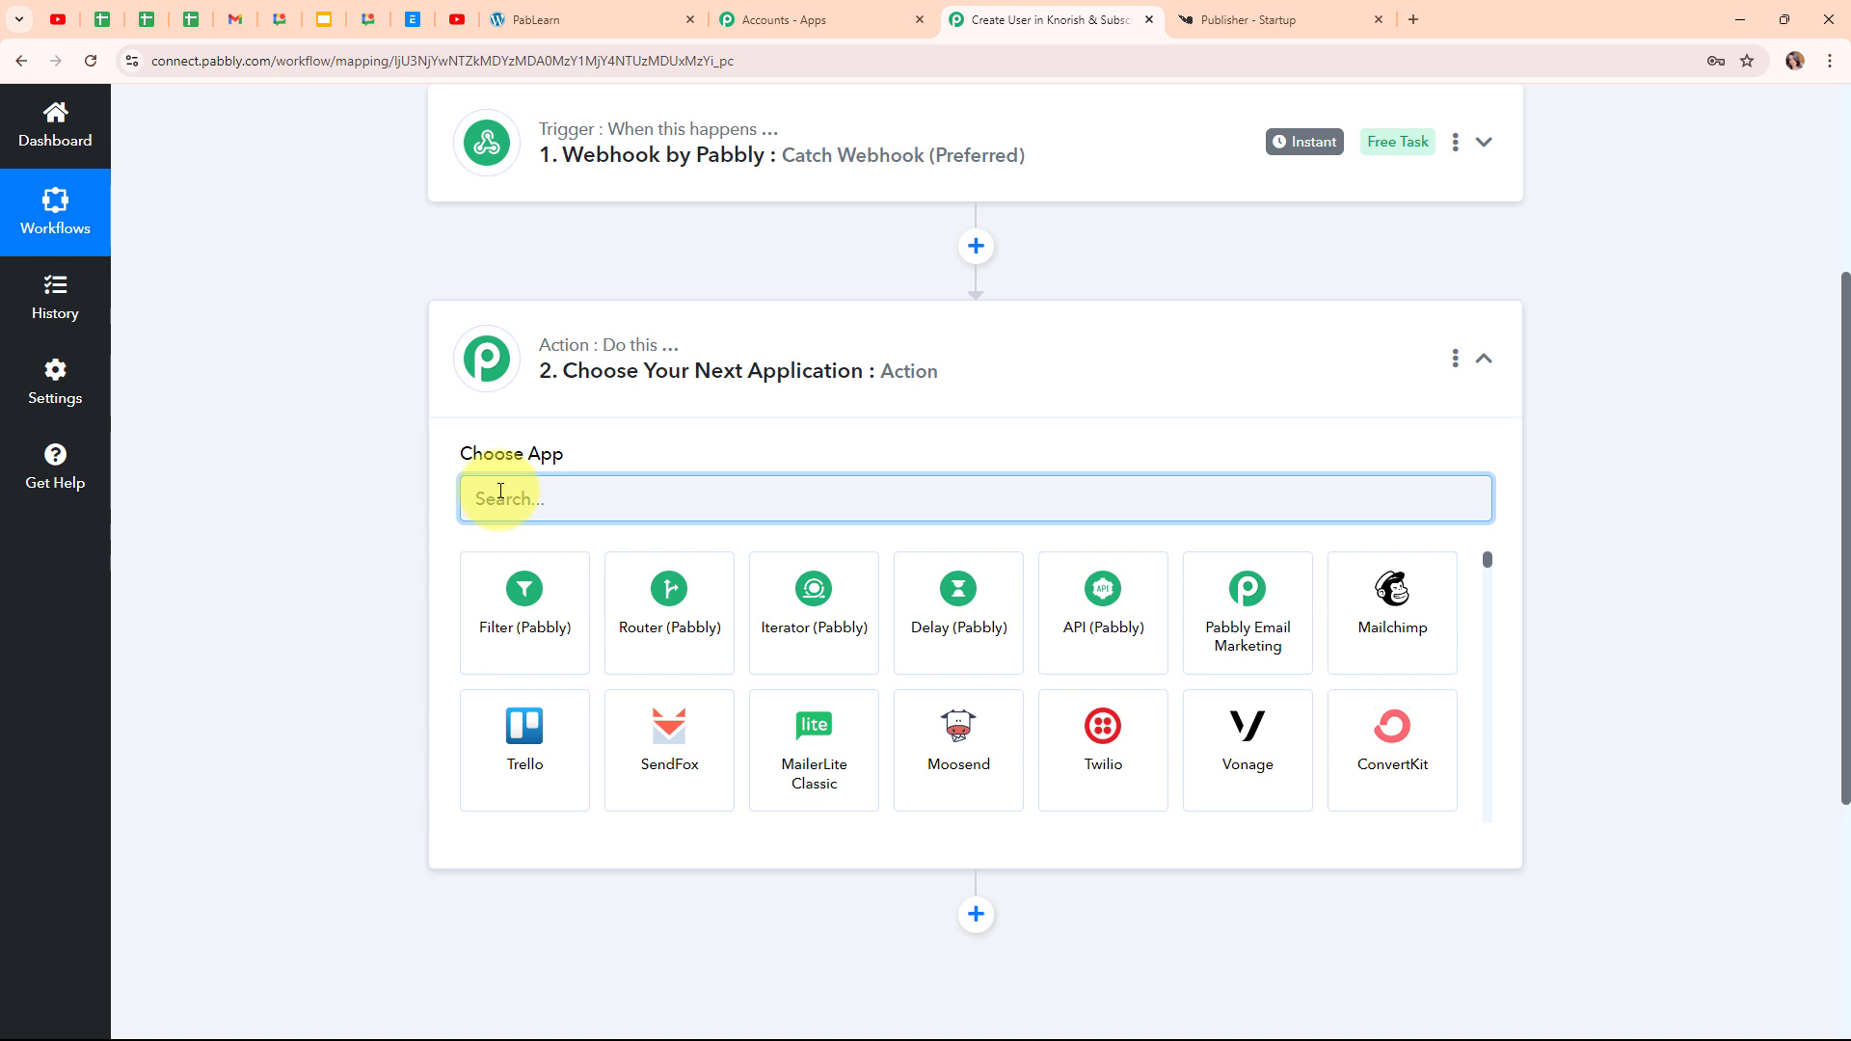
text(knori)
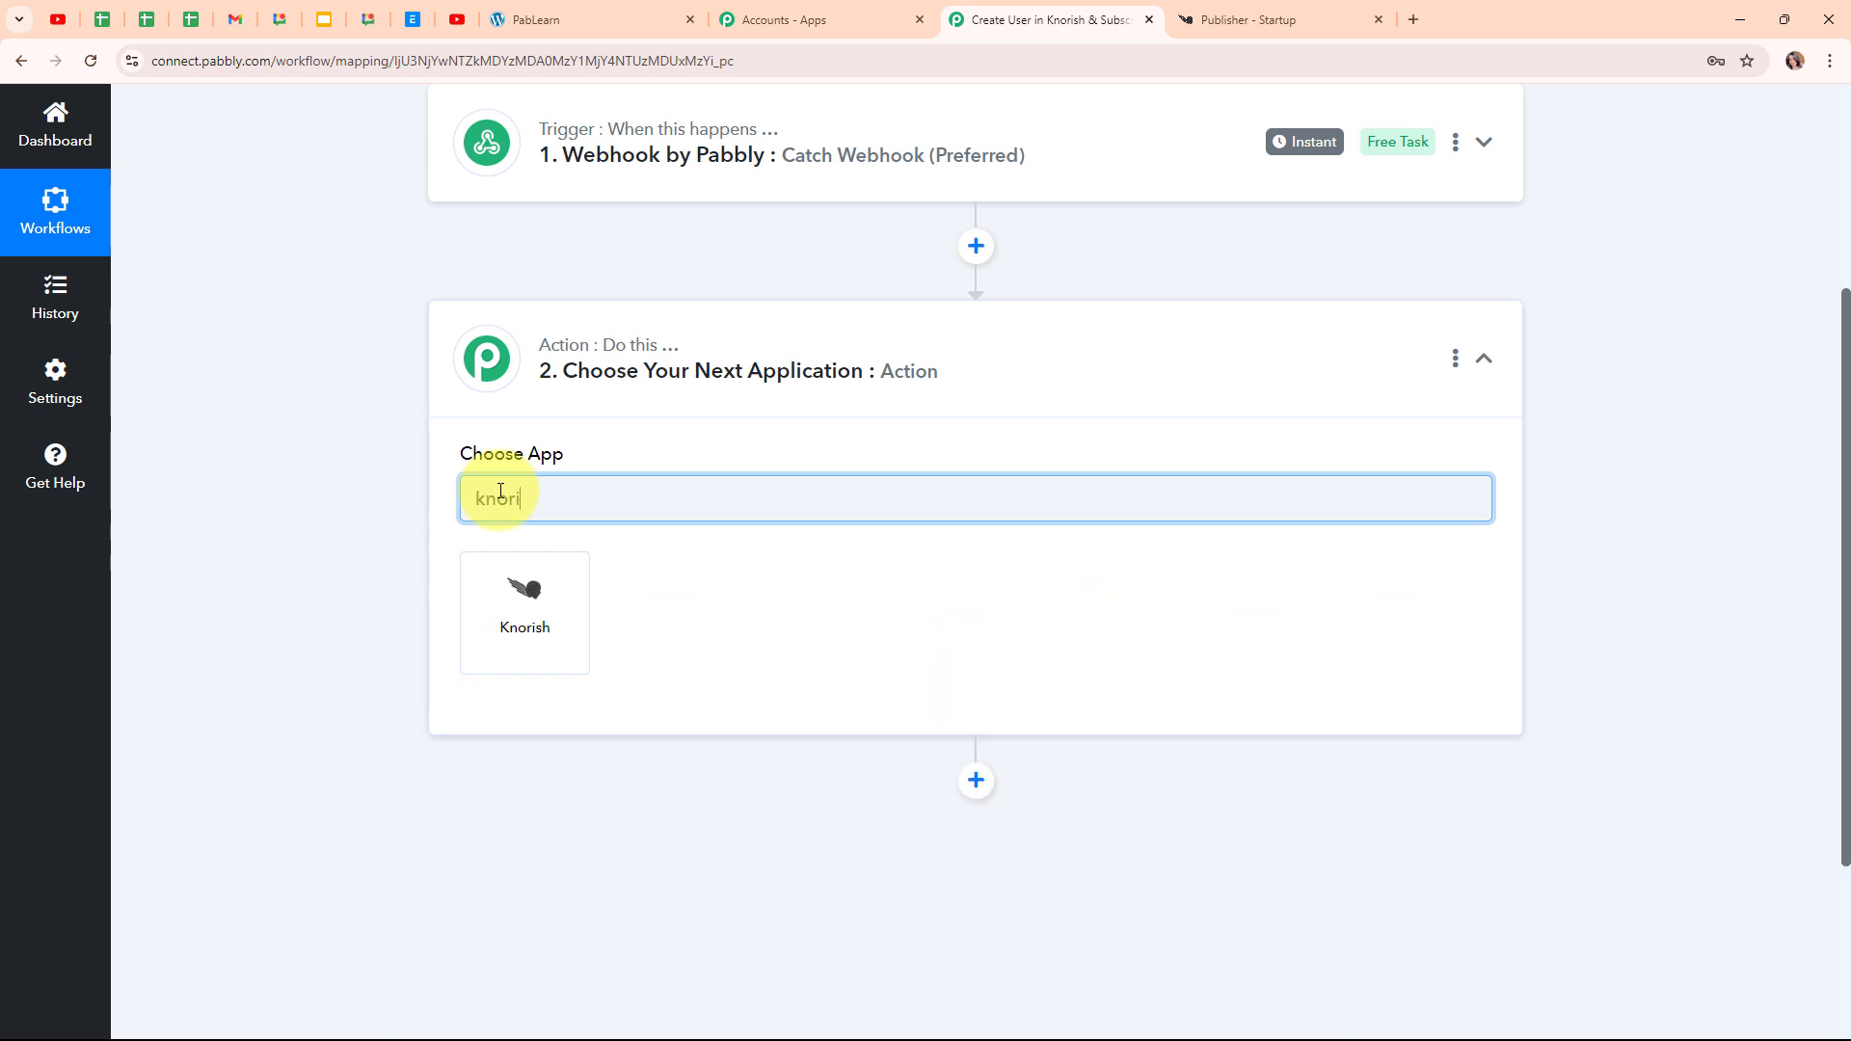
text(sh)
click(529, 637)
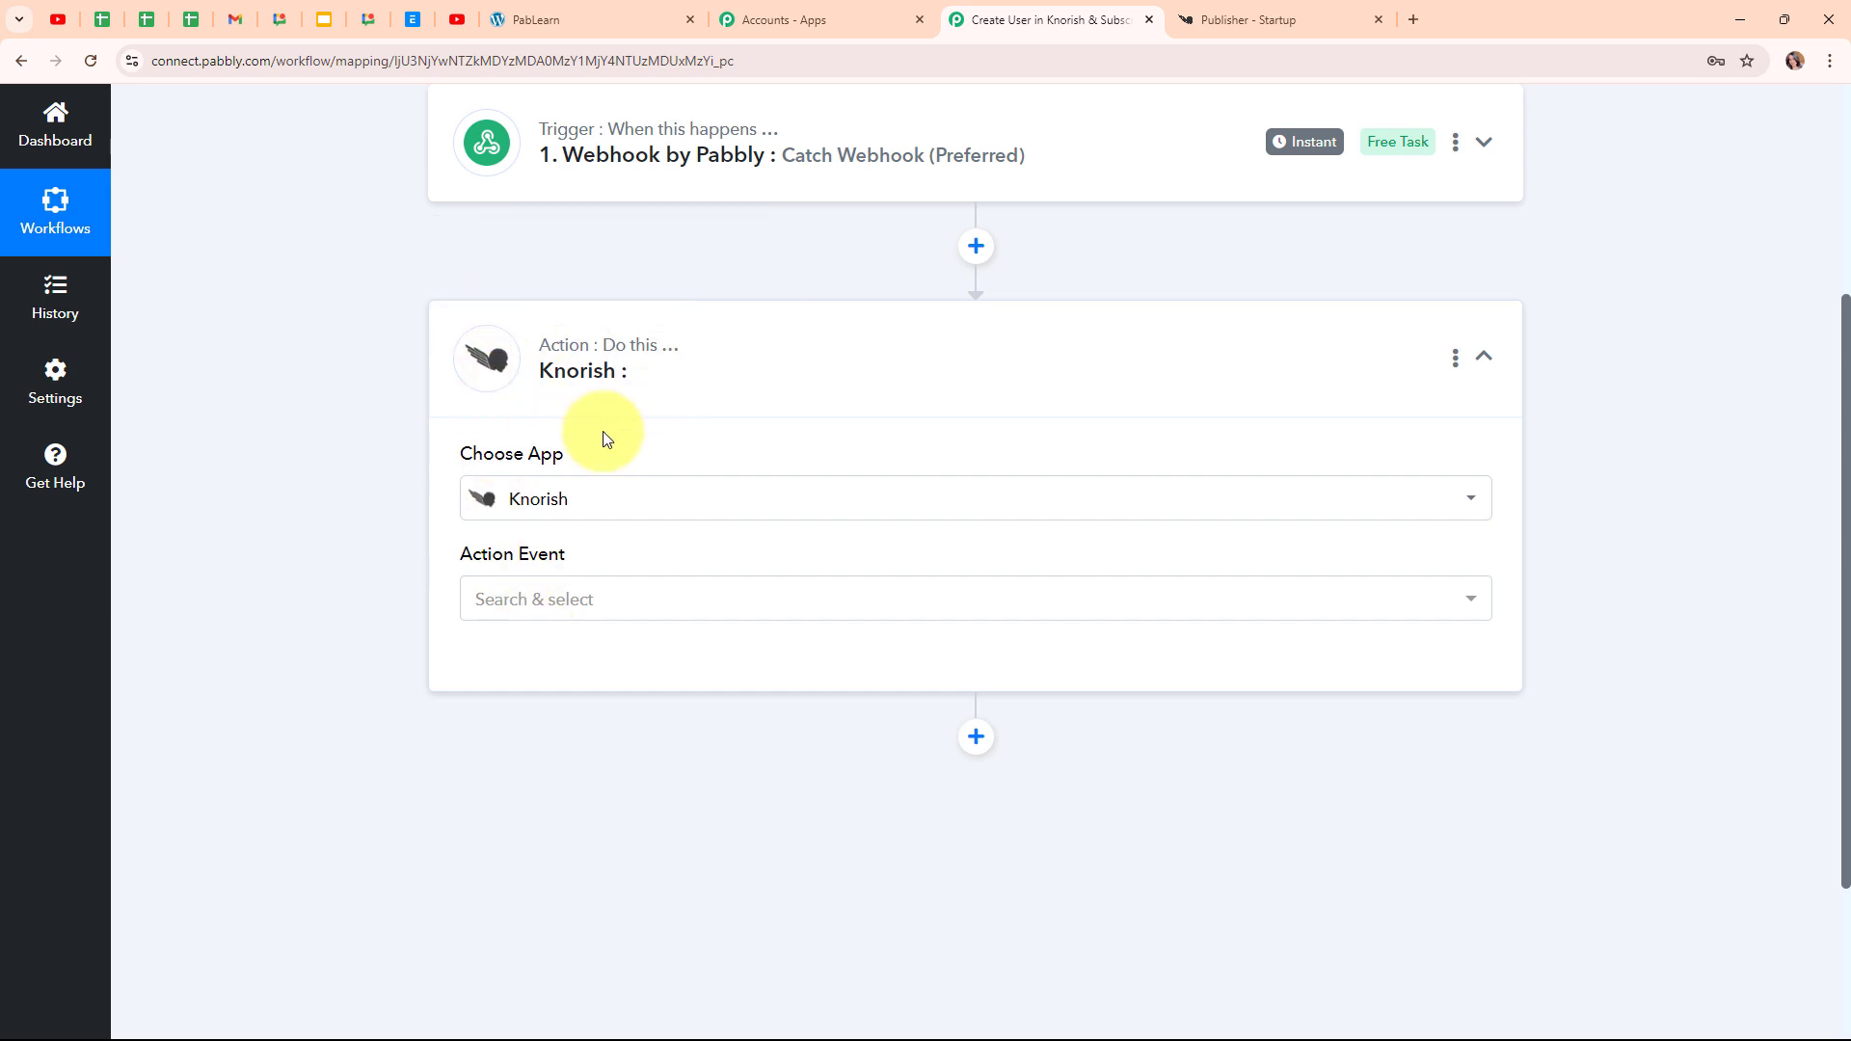
click(618, 620)
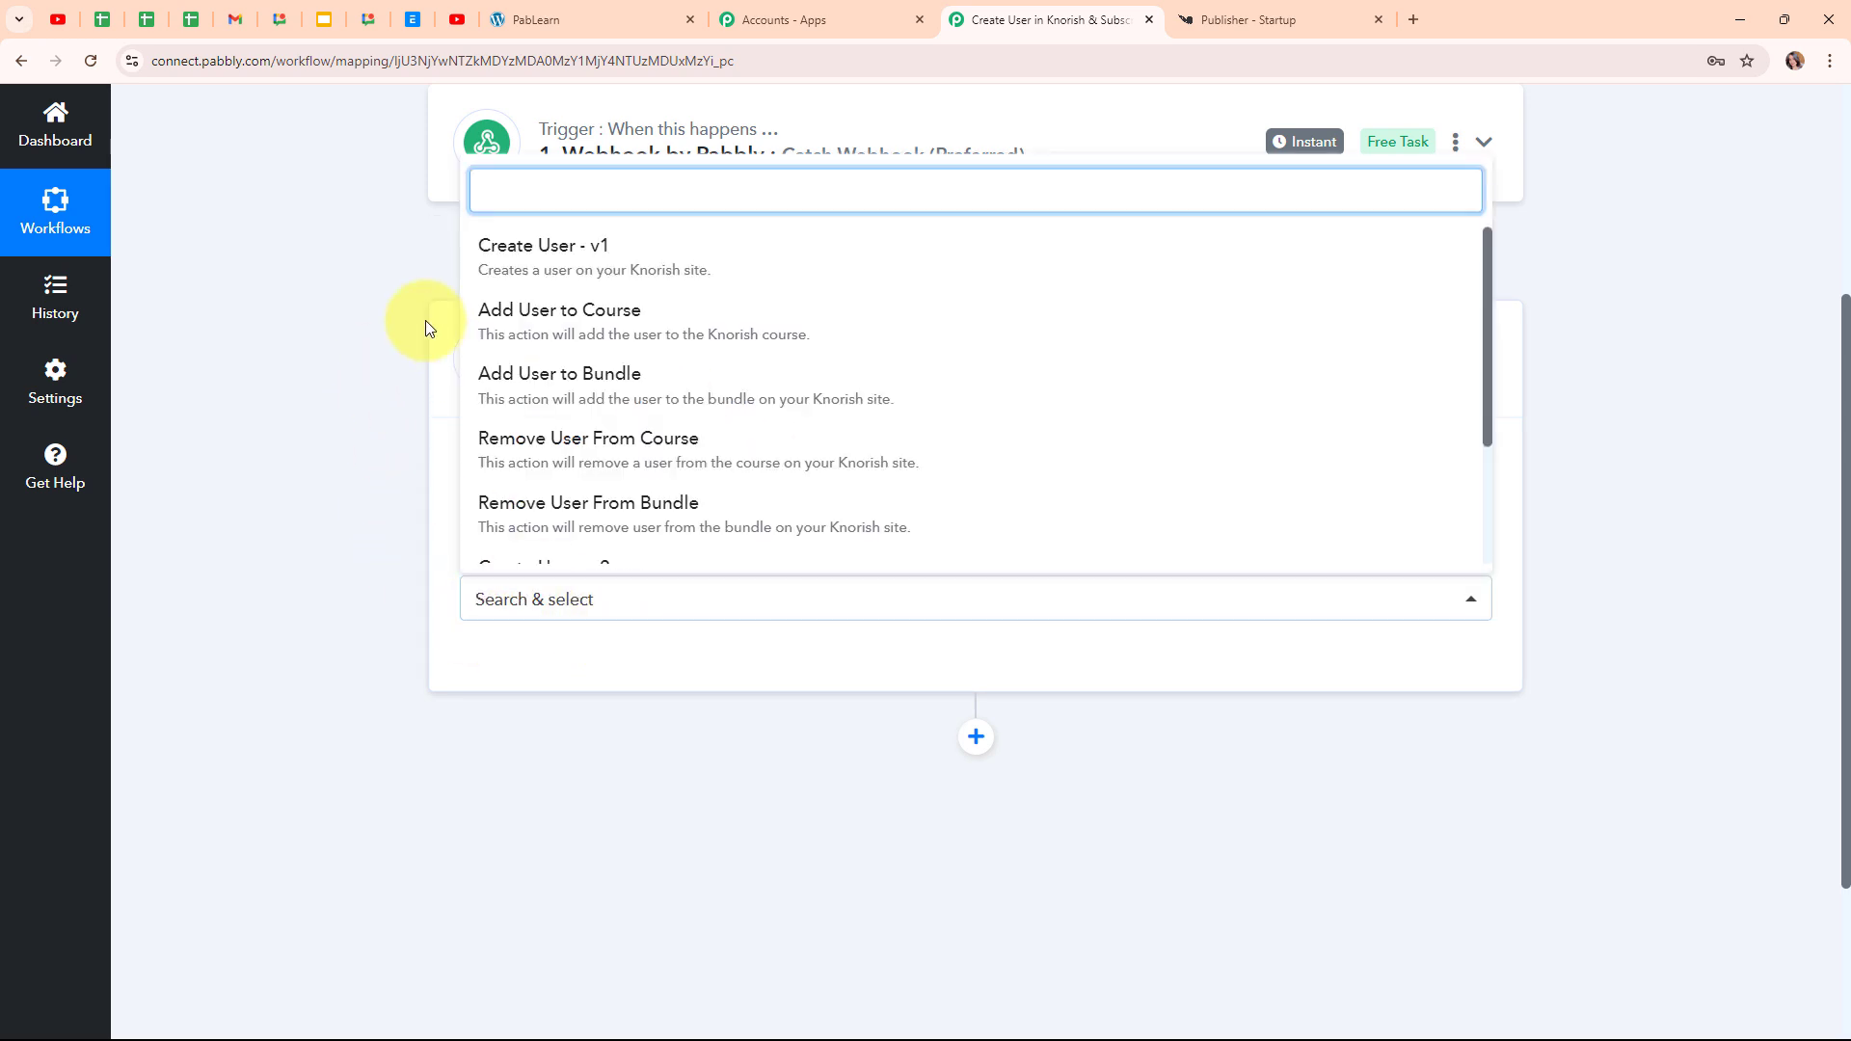
click(672, 347)
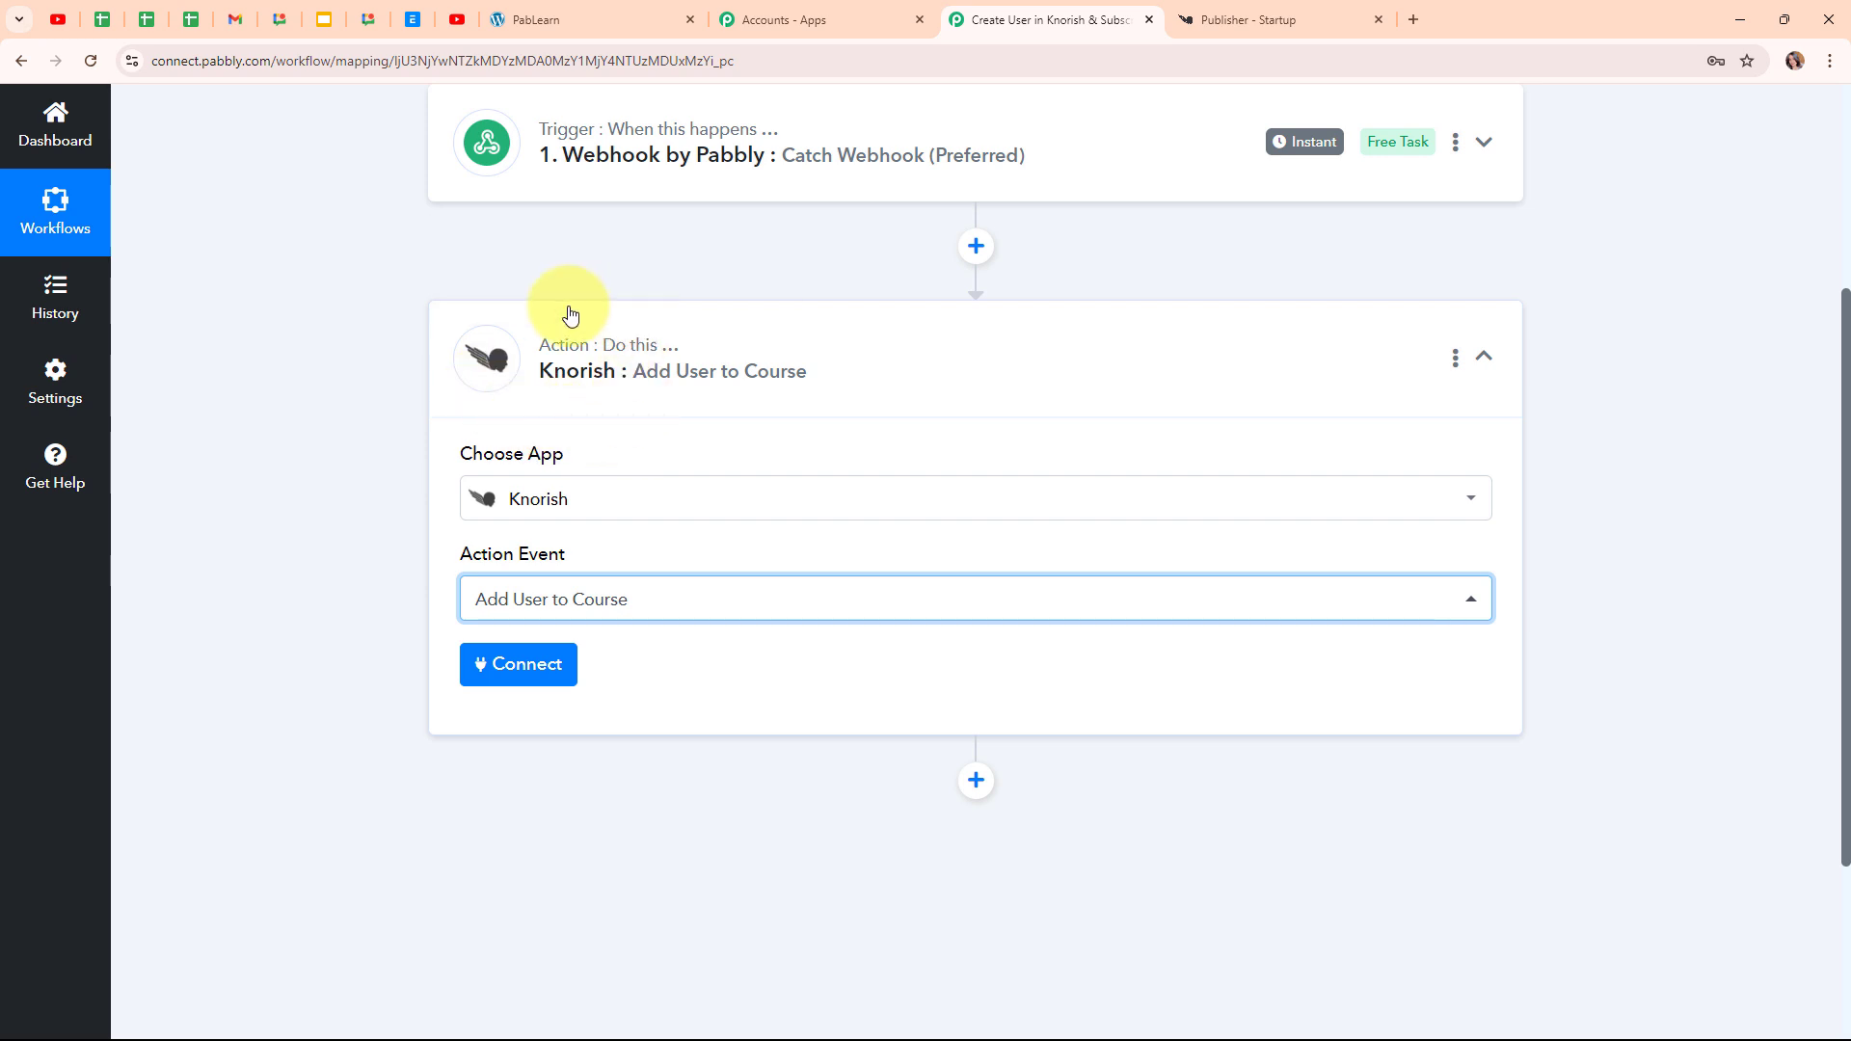
Start a new Knorish #2 connection, review its URL and API key instructions, then switch to Knorish
click(557, 692)
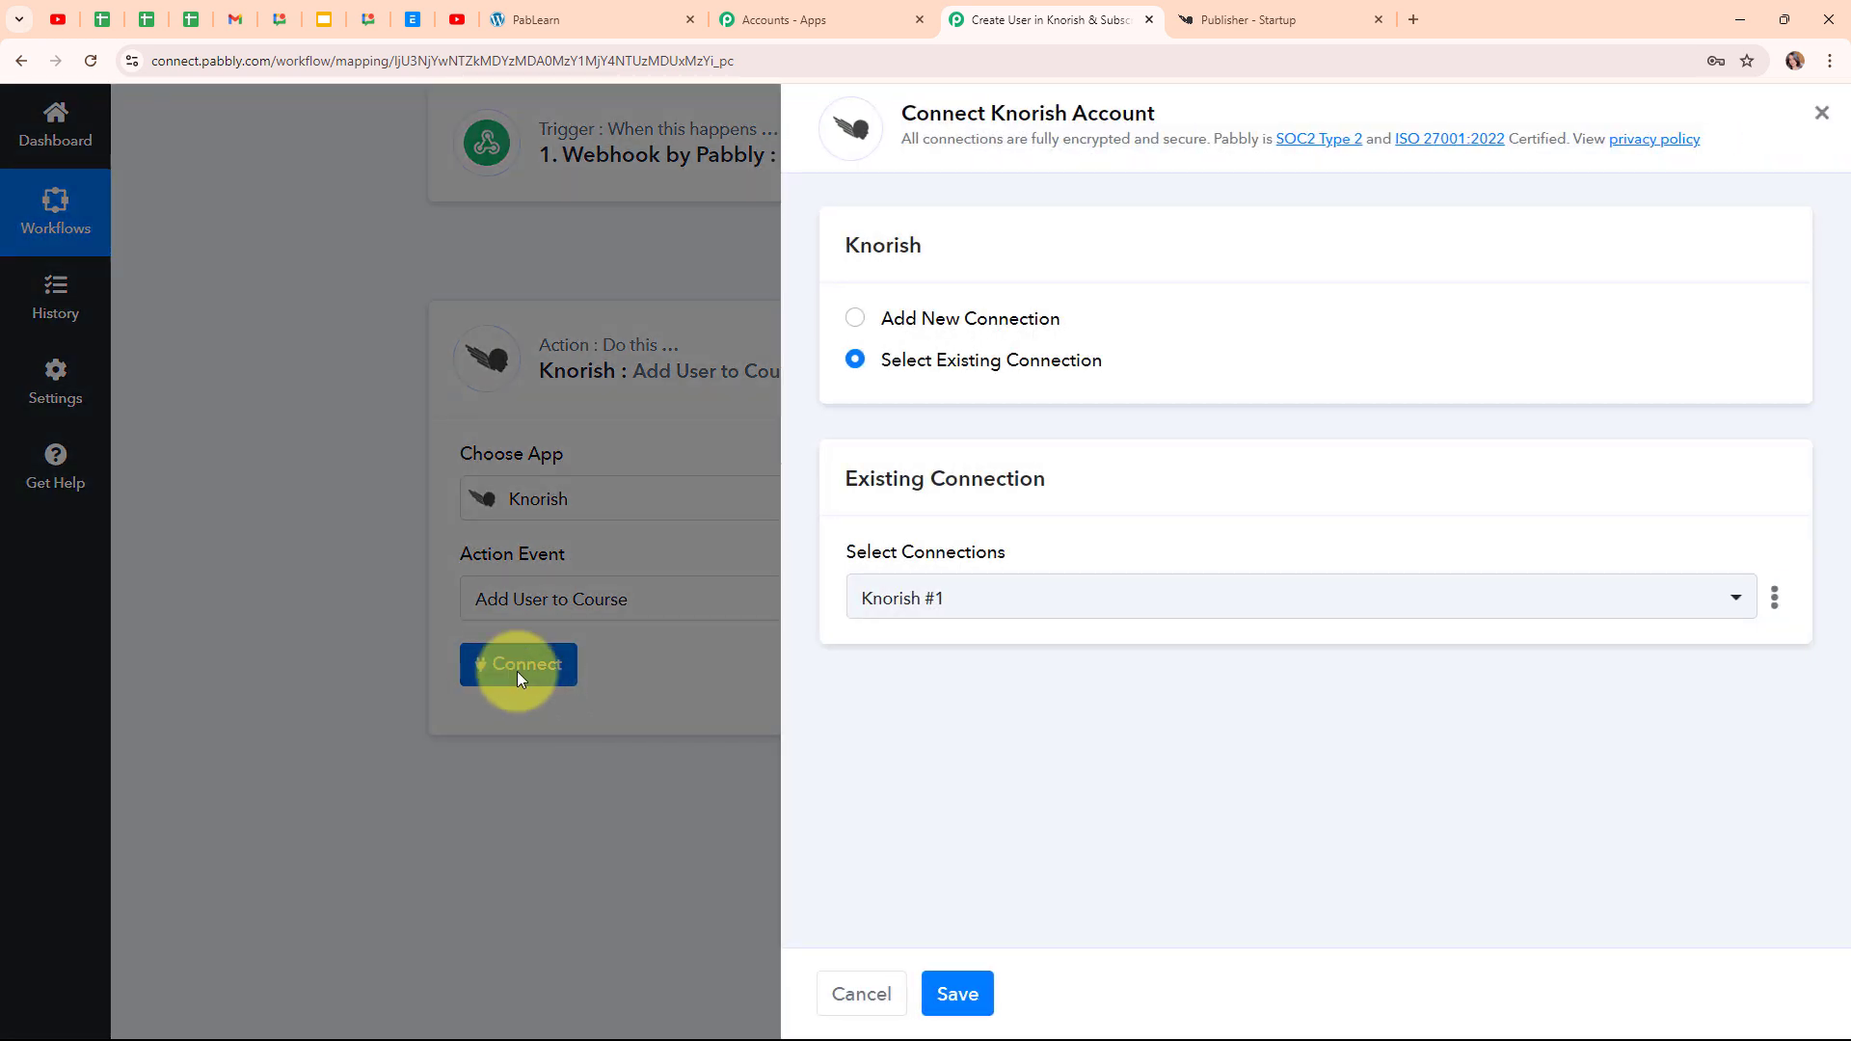
click(857, 320)
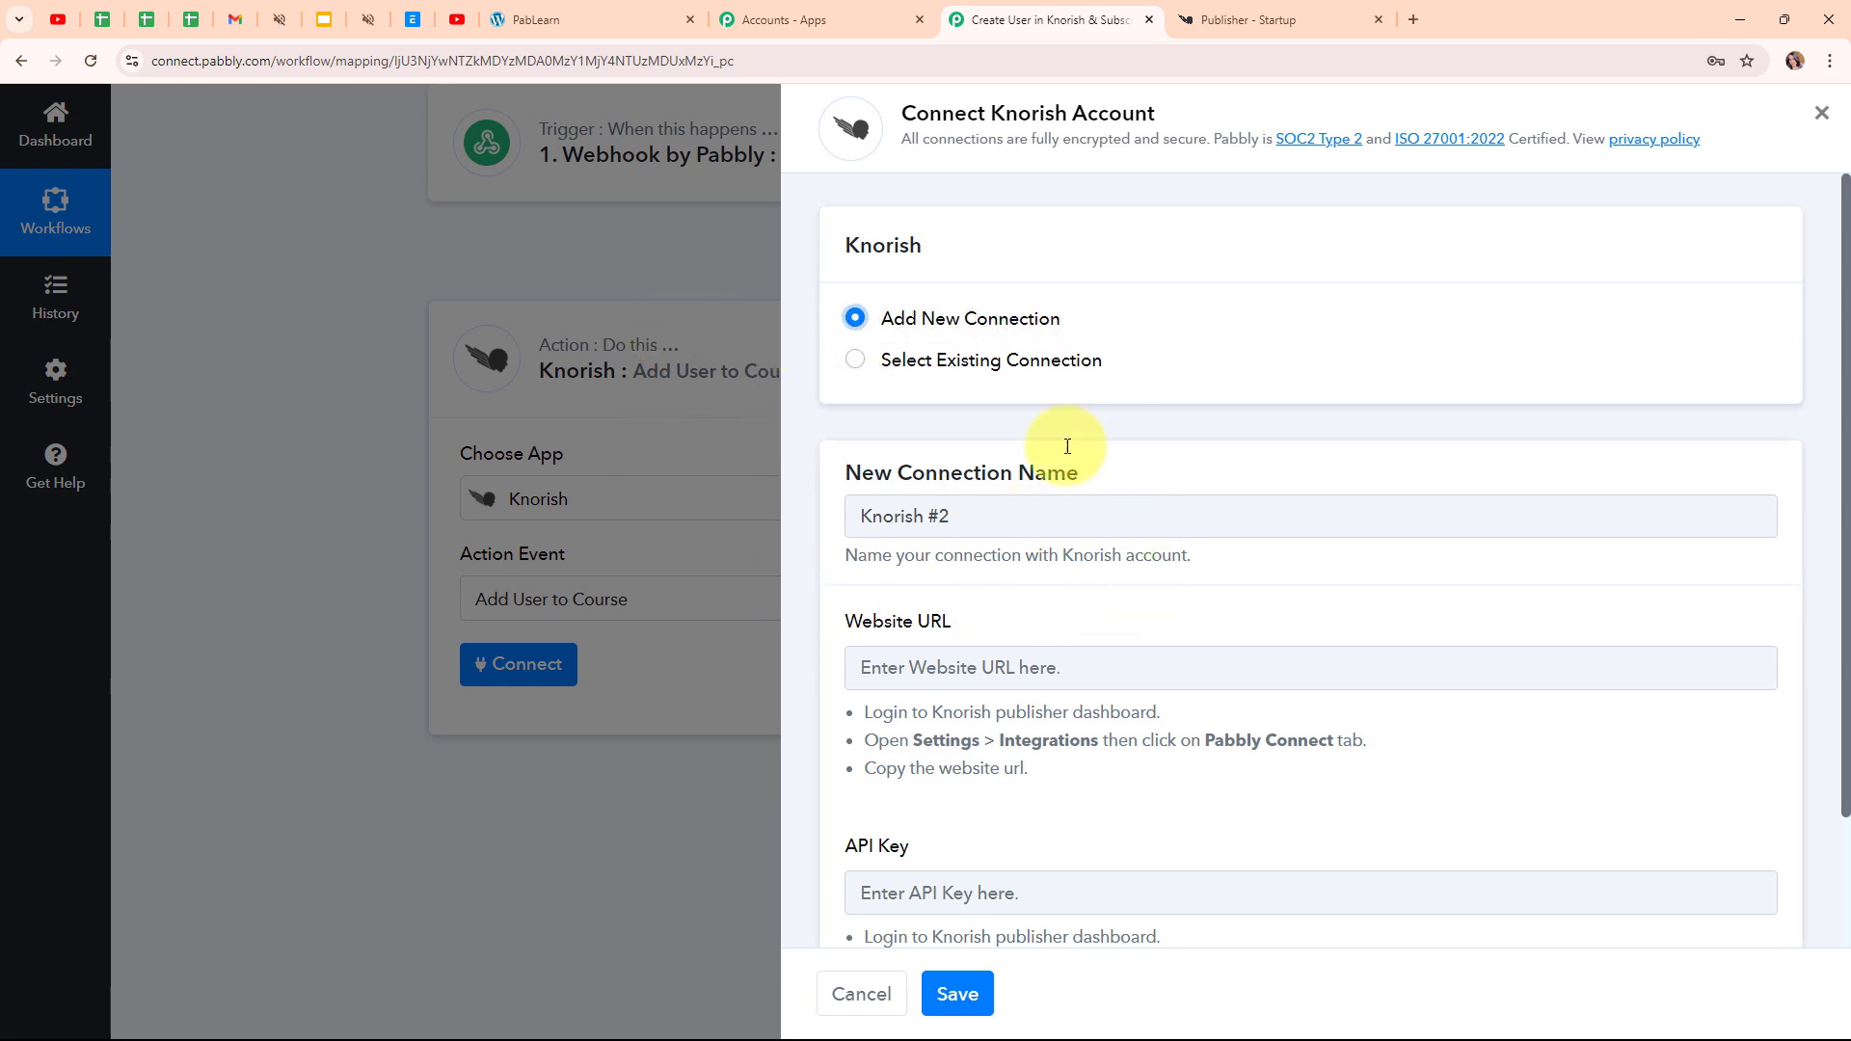
scroll(1247, 591, down, 2)
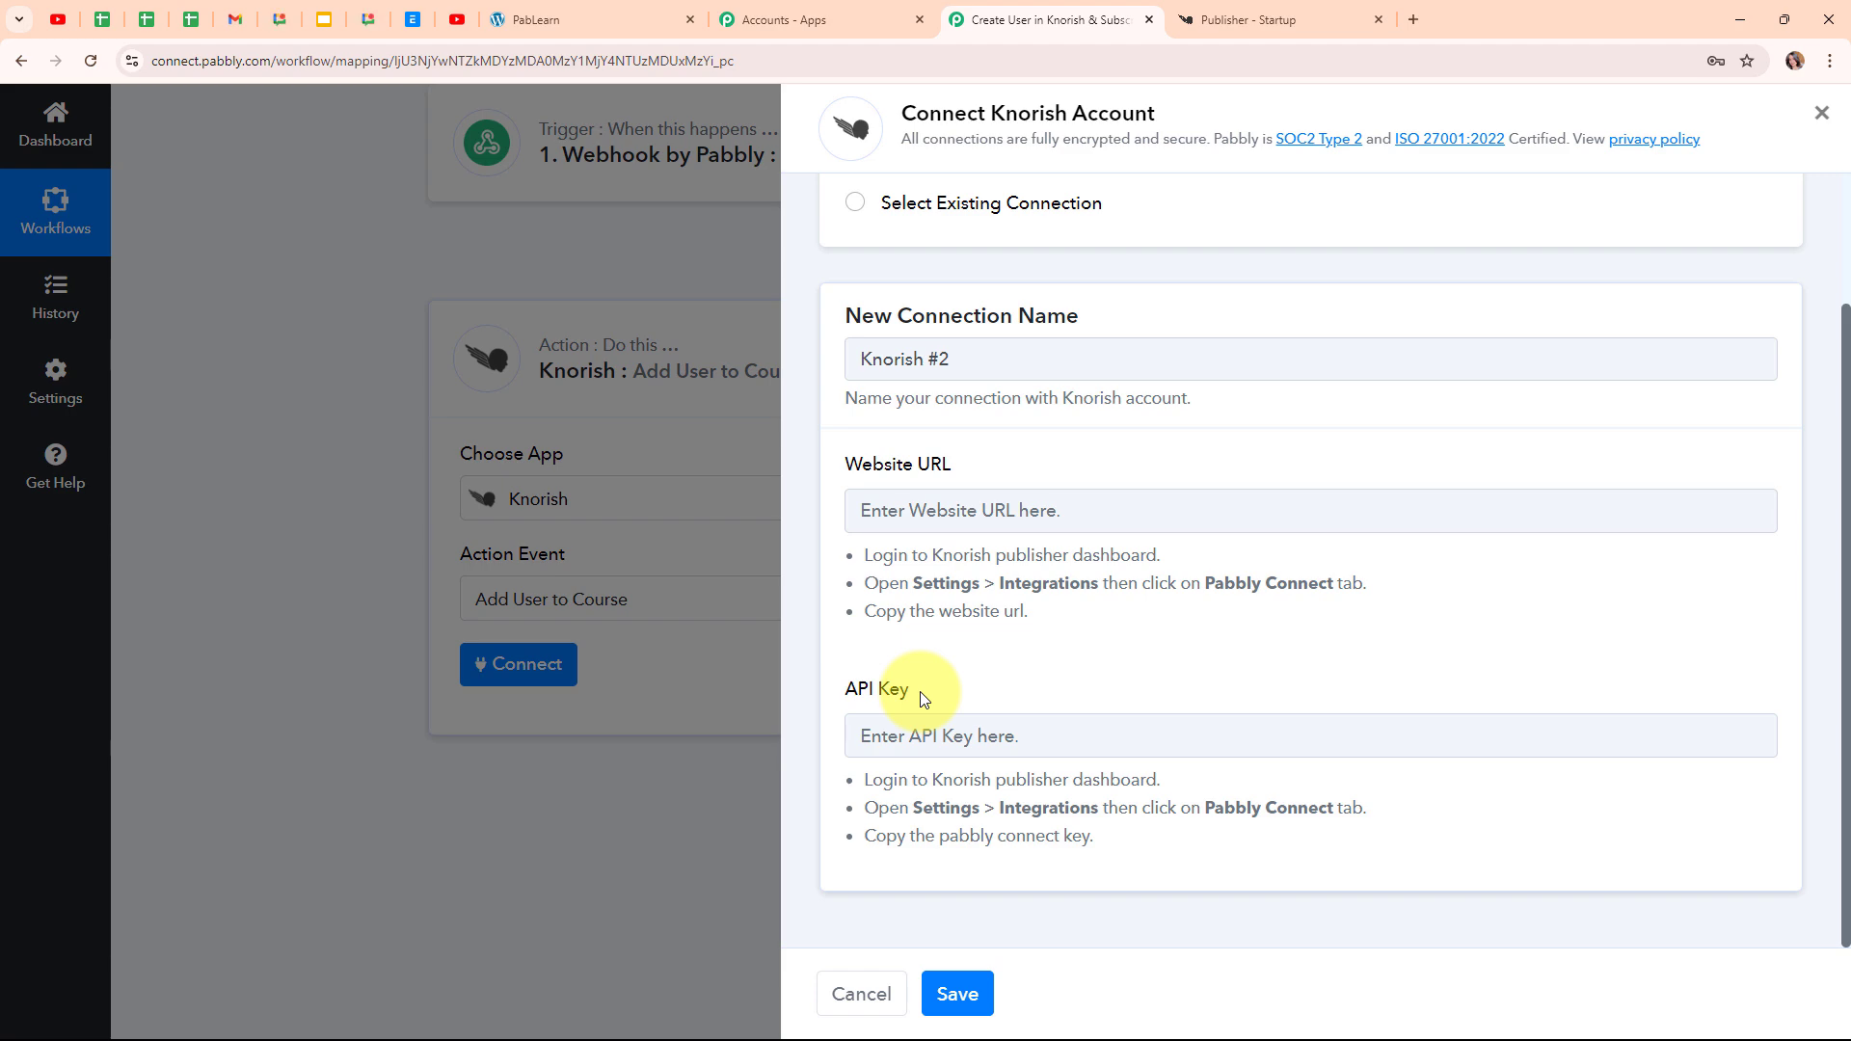
drag(868, 557, 1103, 628)
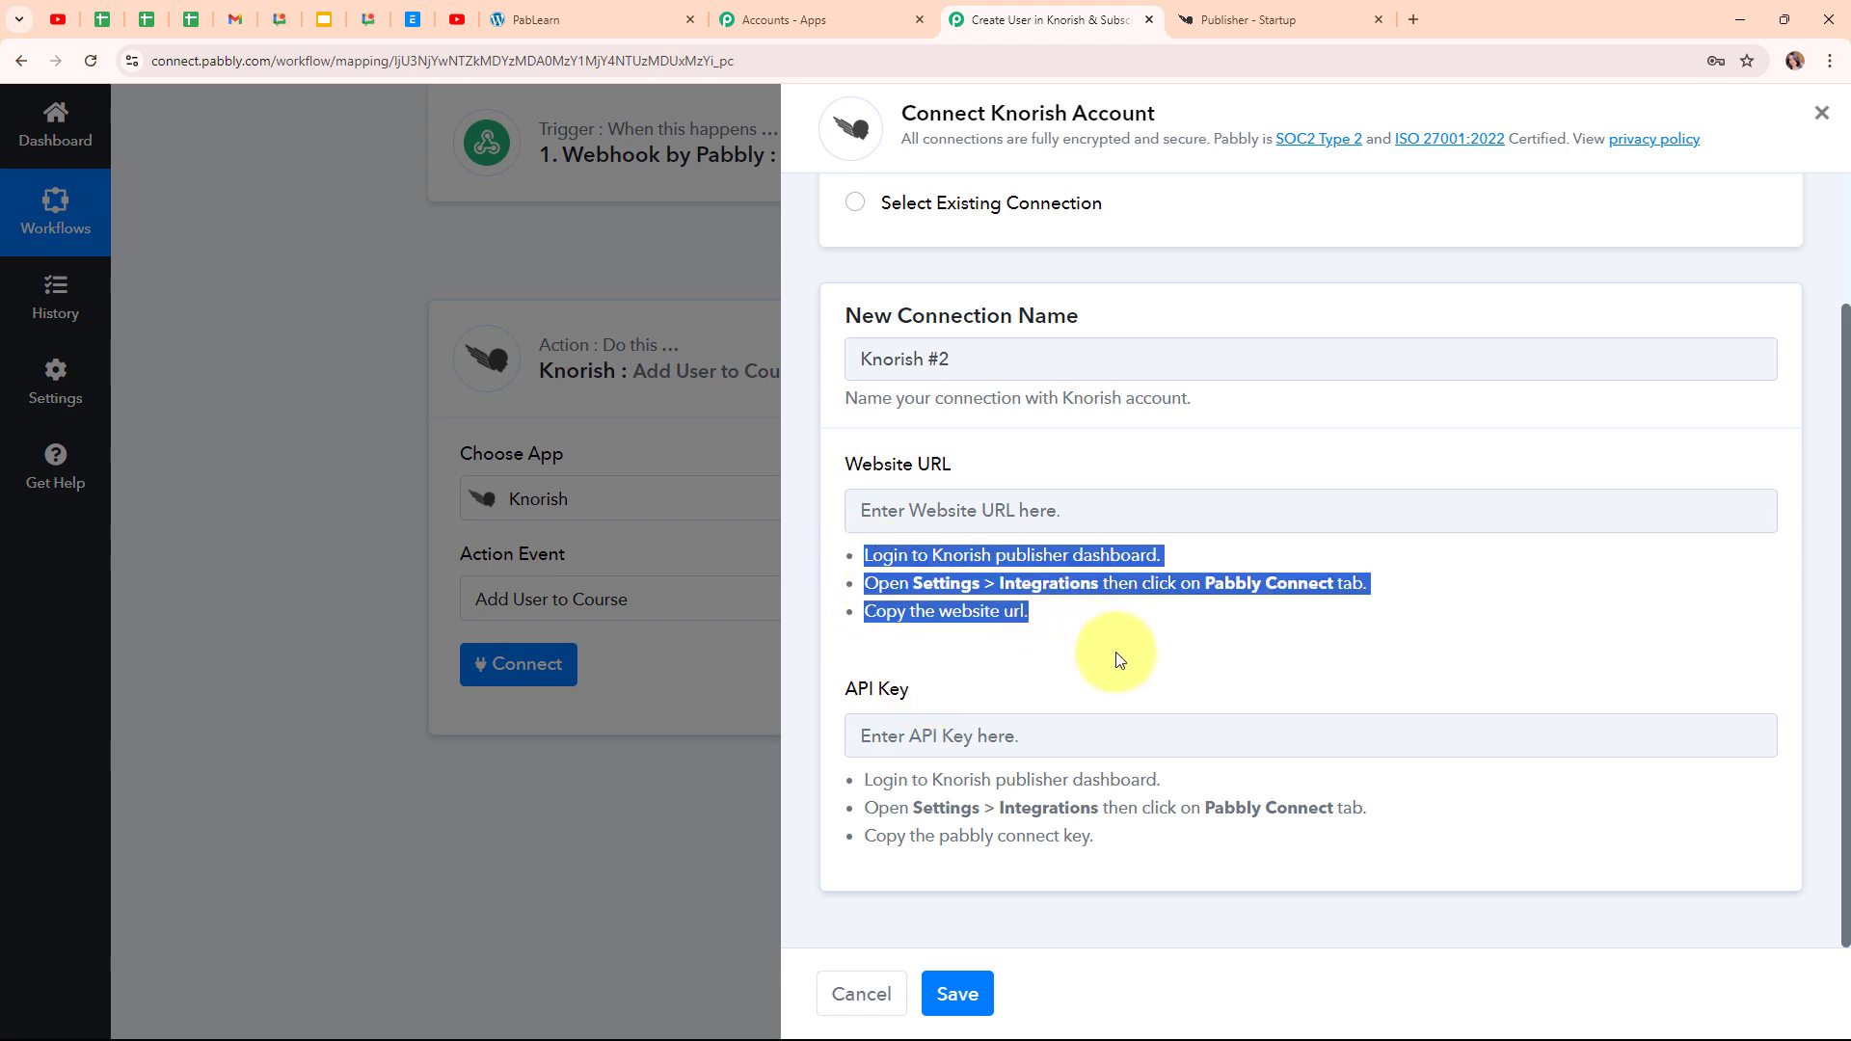
click(1116, 649)
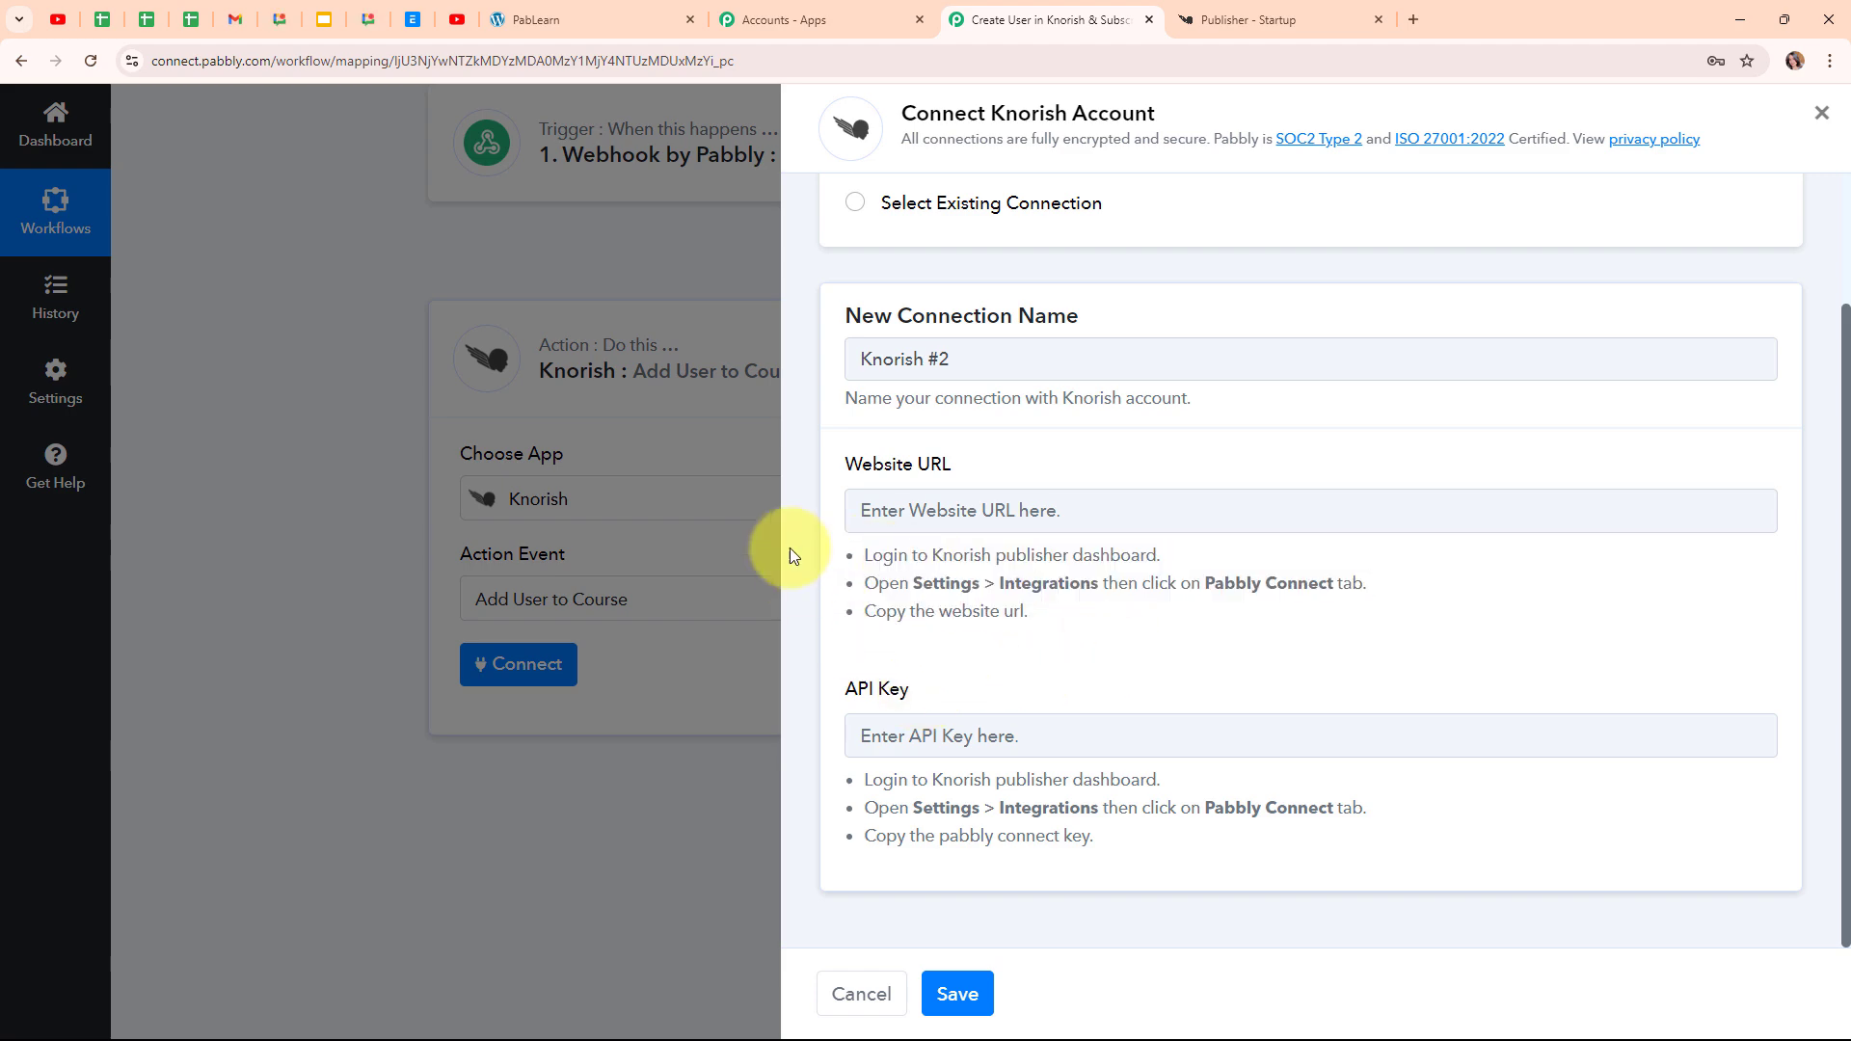
click(1241, 12)
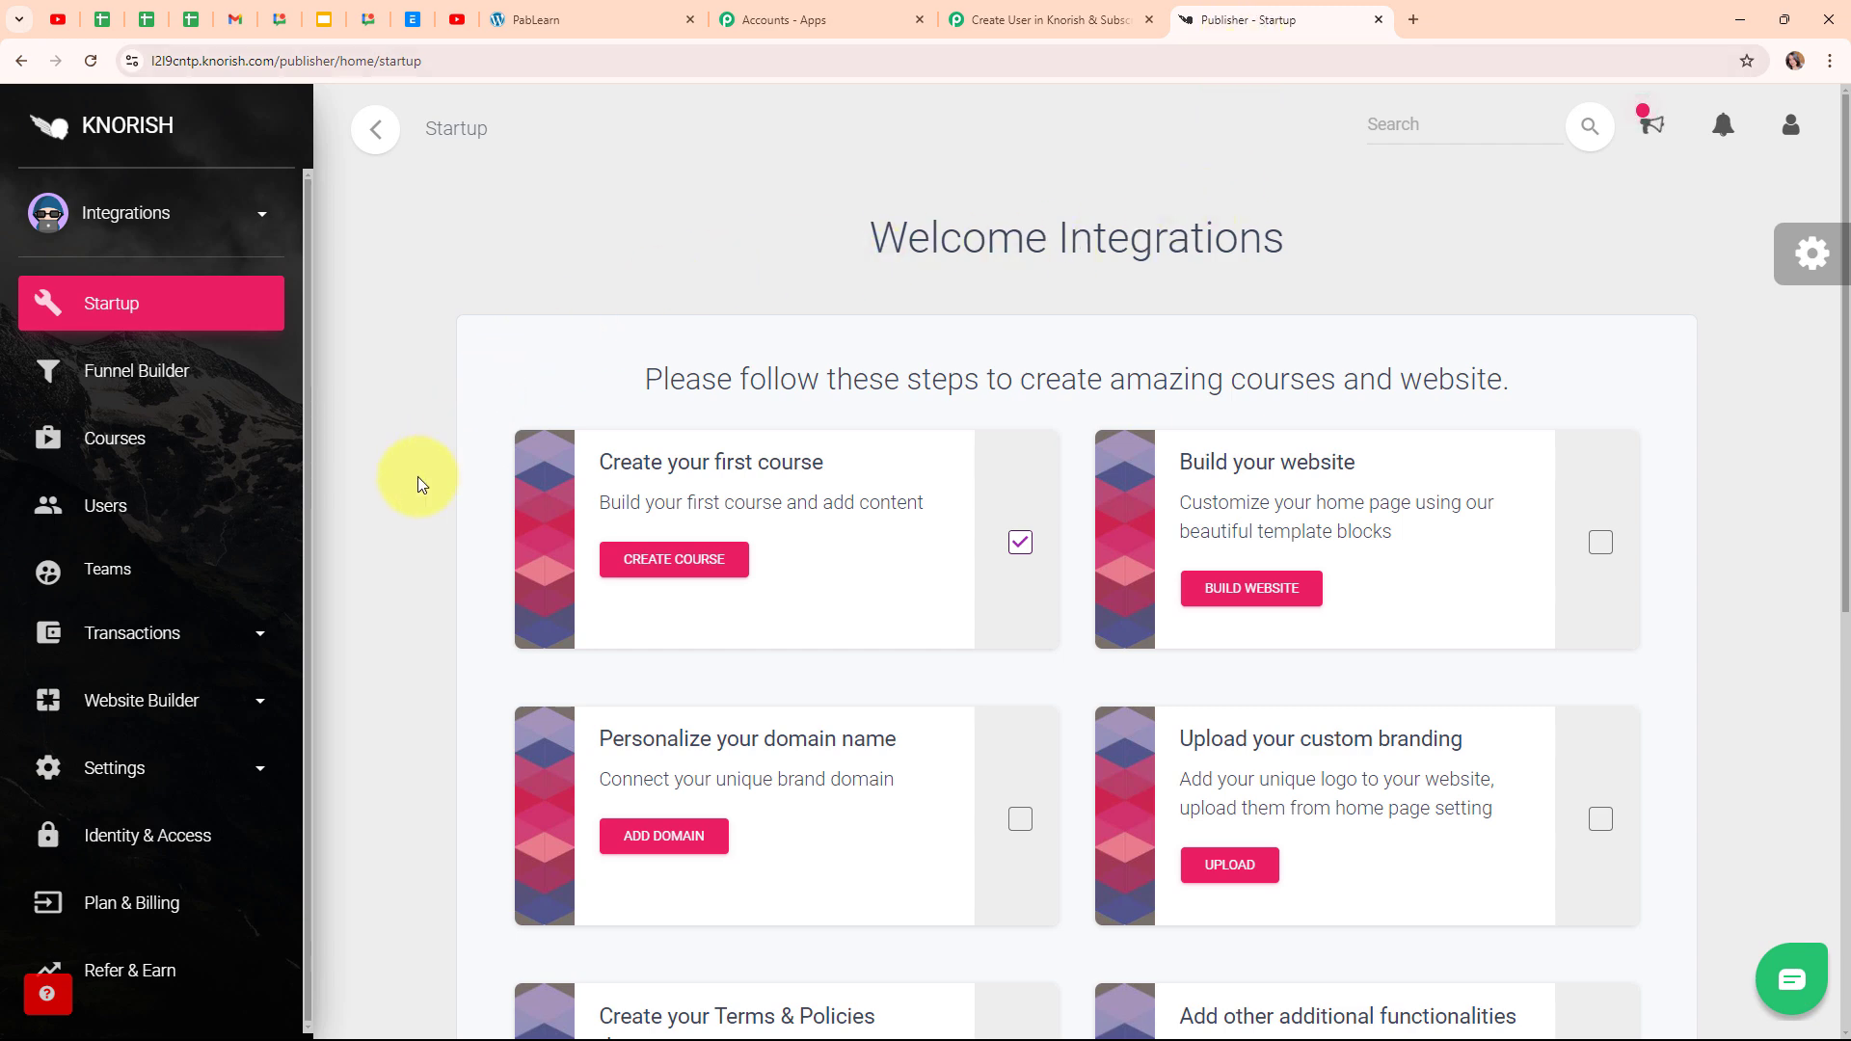
Show the Pabbly Connect details under Knorish Settings > Integrations, then return to the workflow tab
click(128, 784)
scroll(248, 682, down, 5)
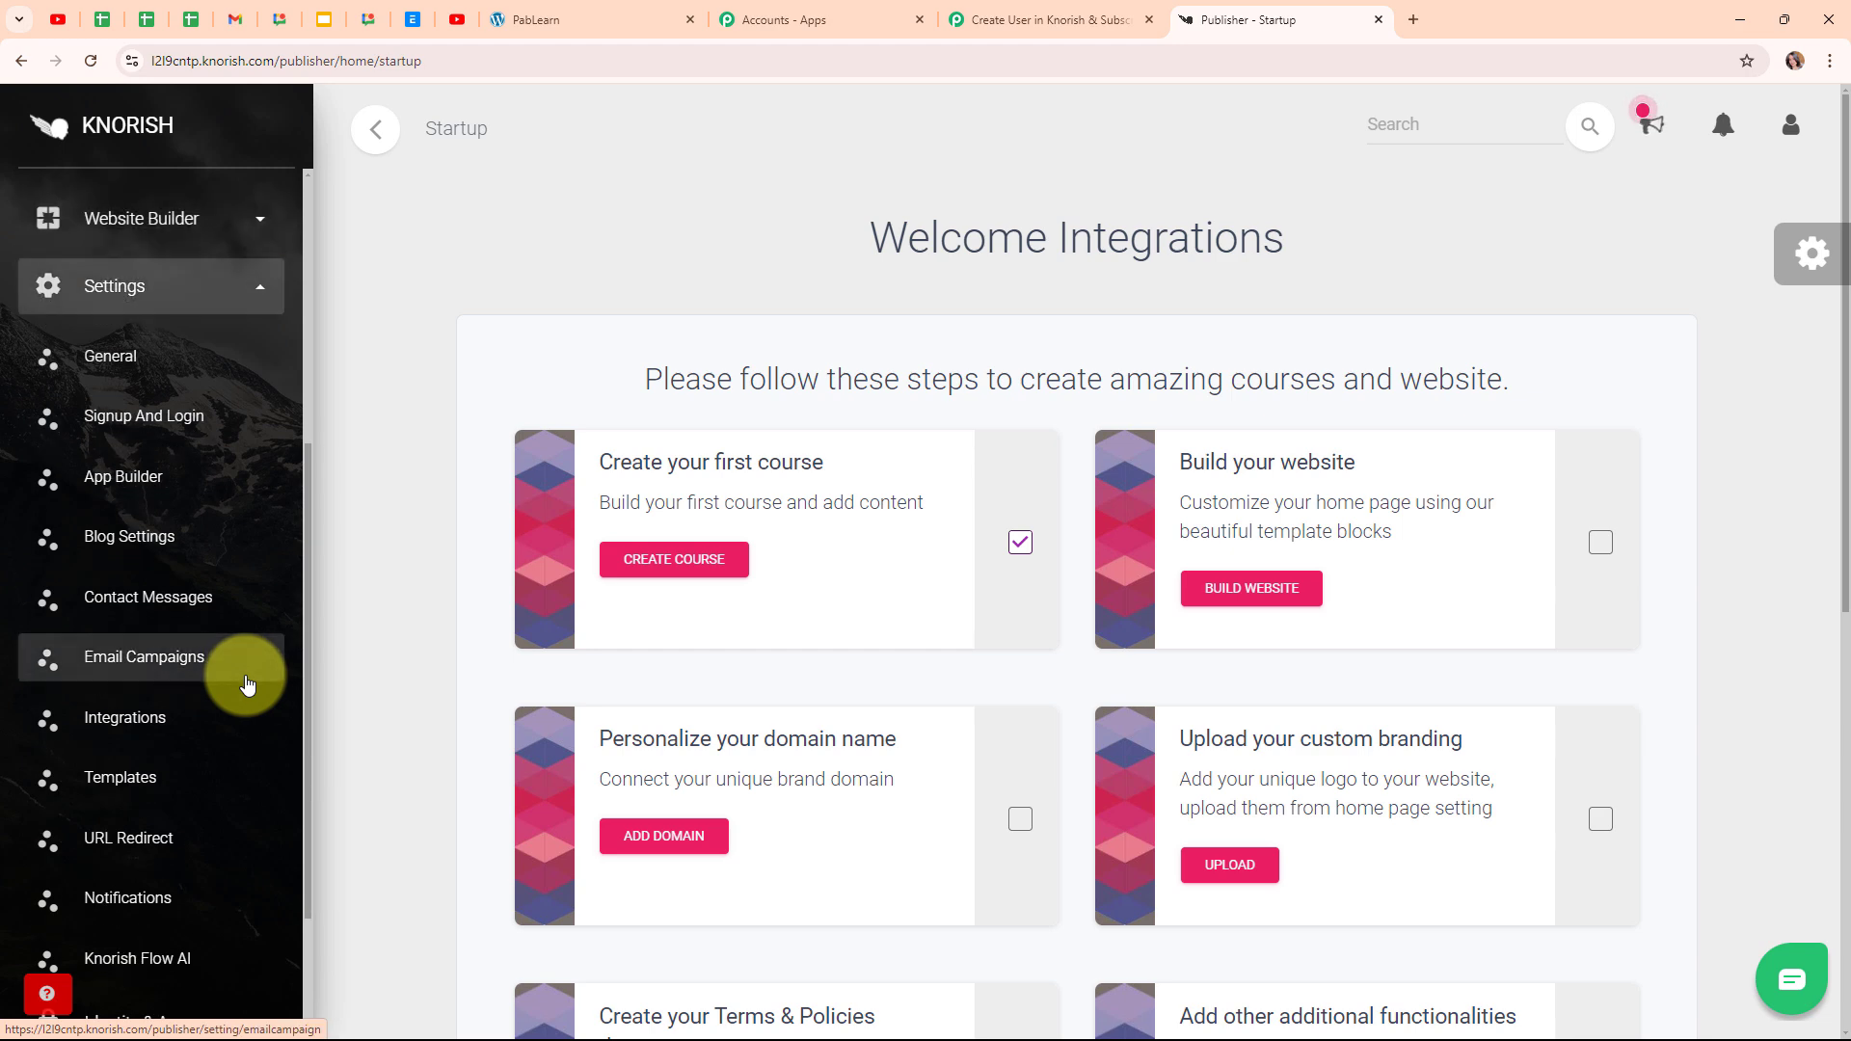
click(146, 733)
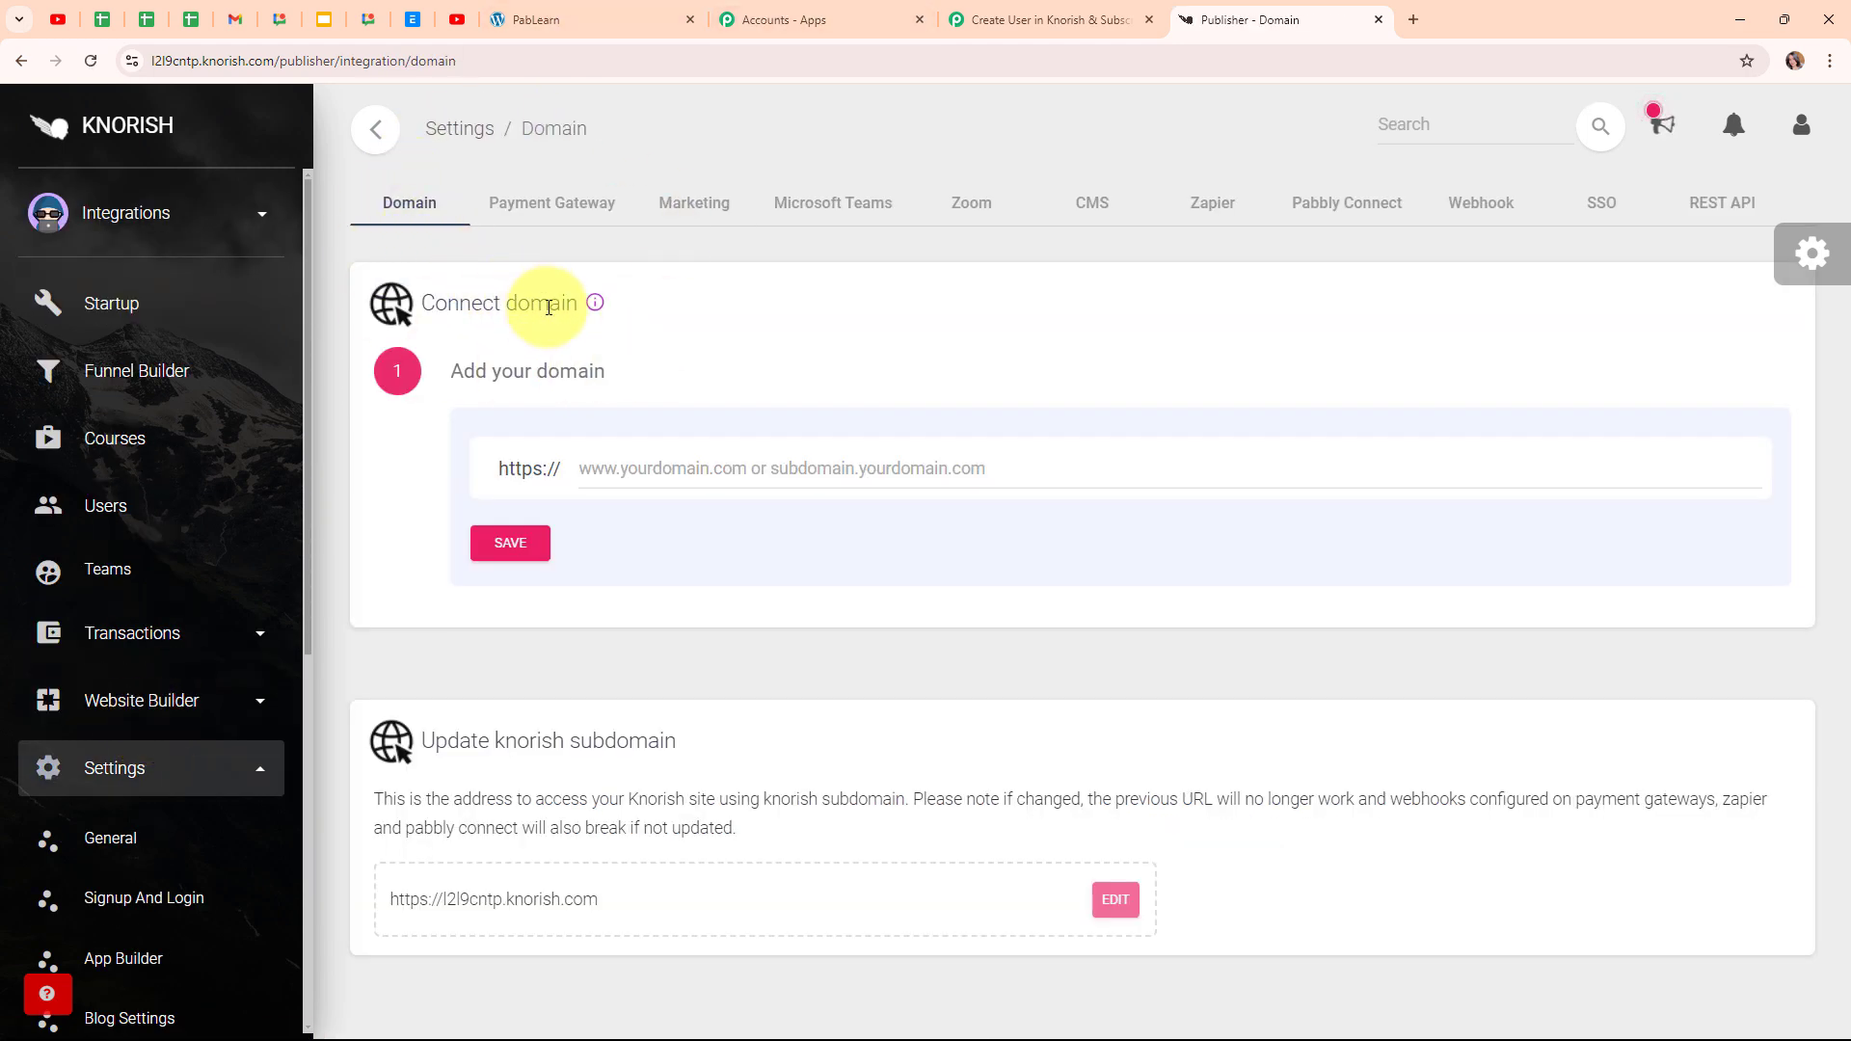
click(1321, 222)
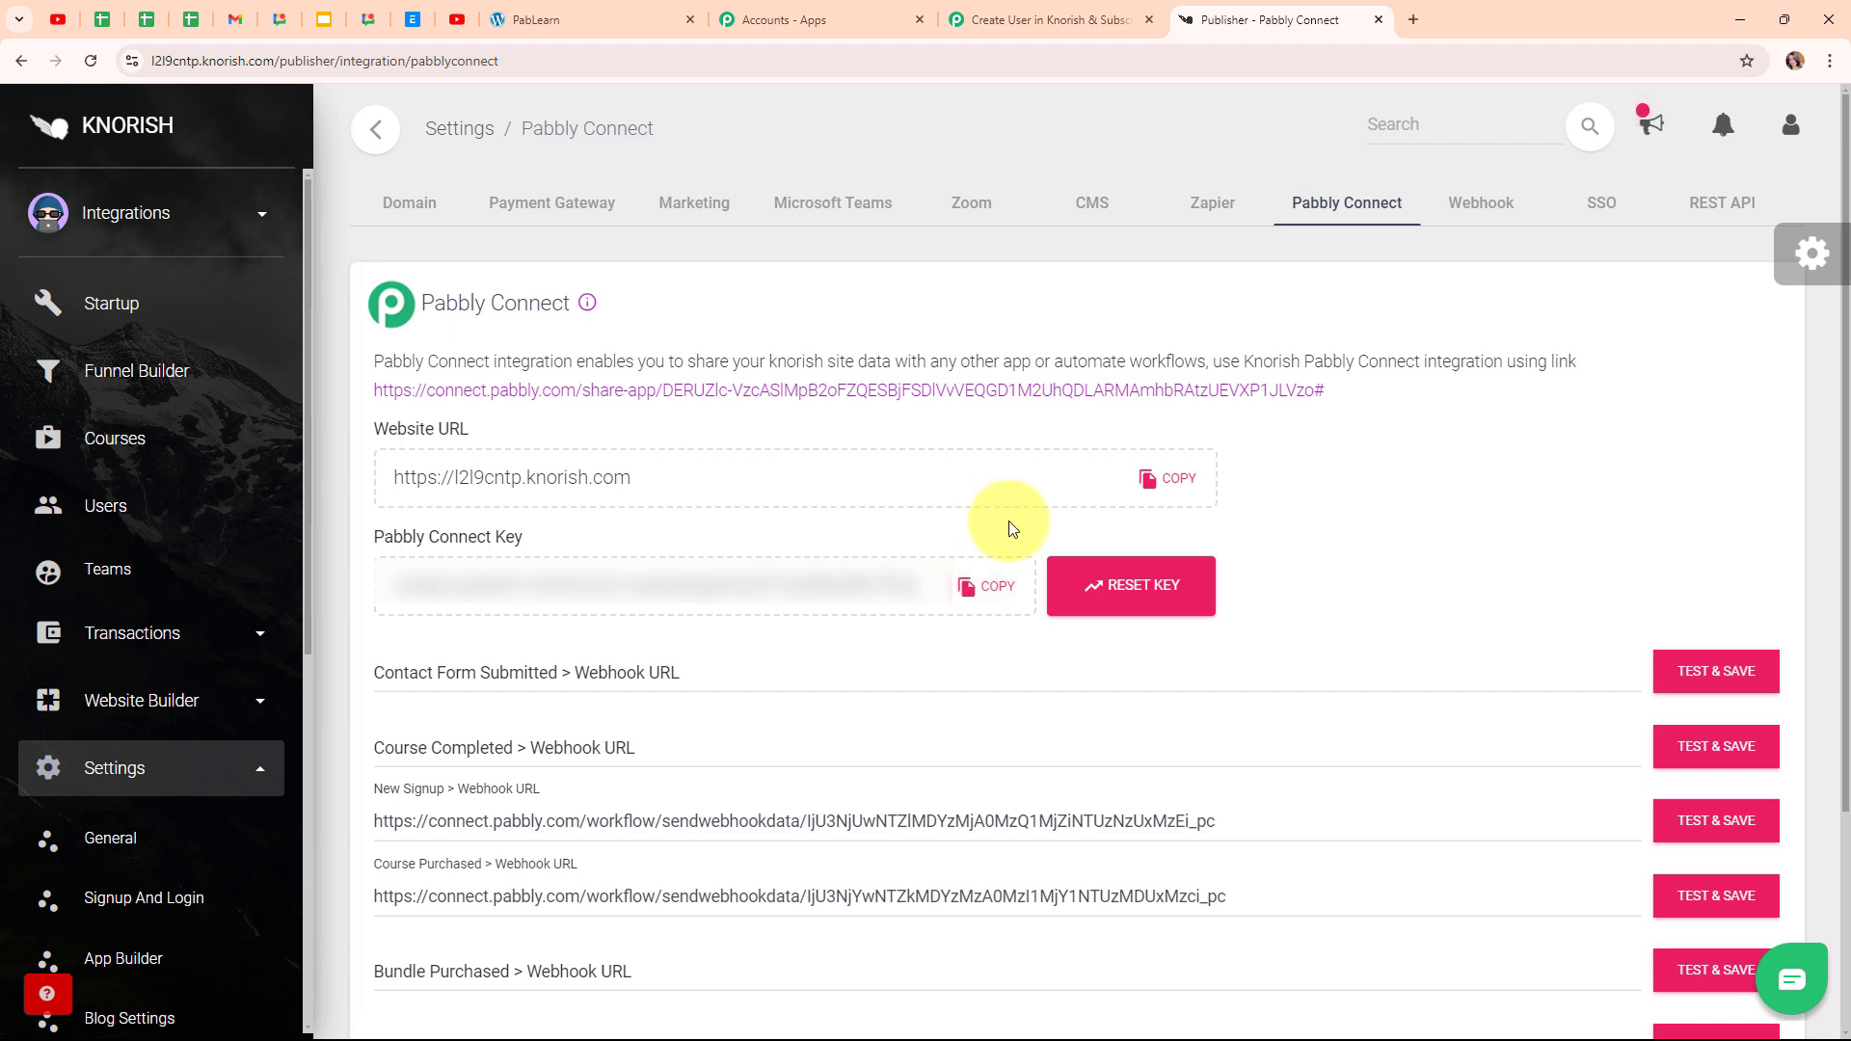
key(ctrl+shift+Tab)
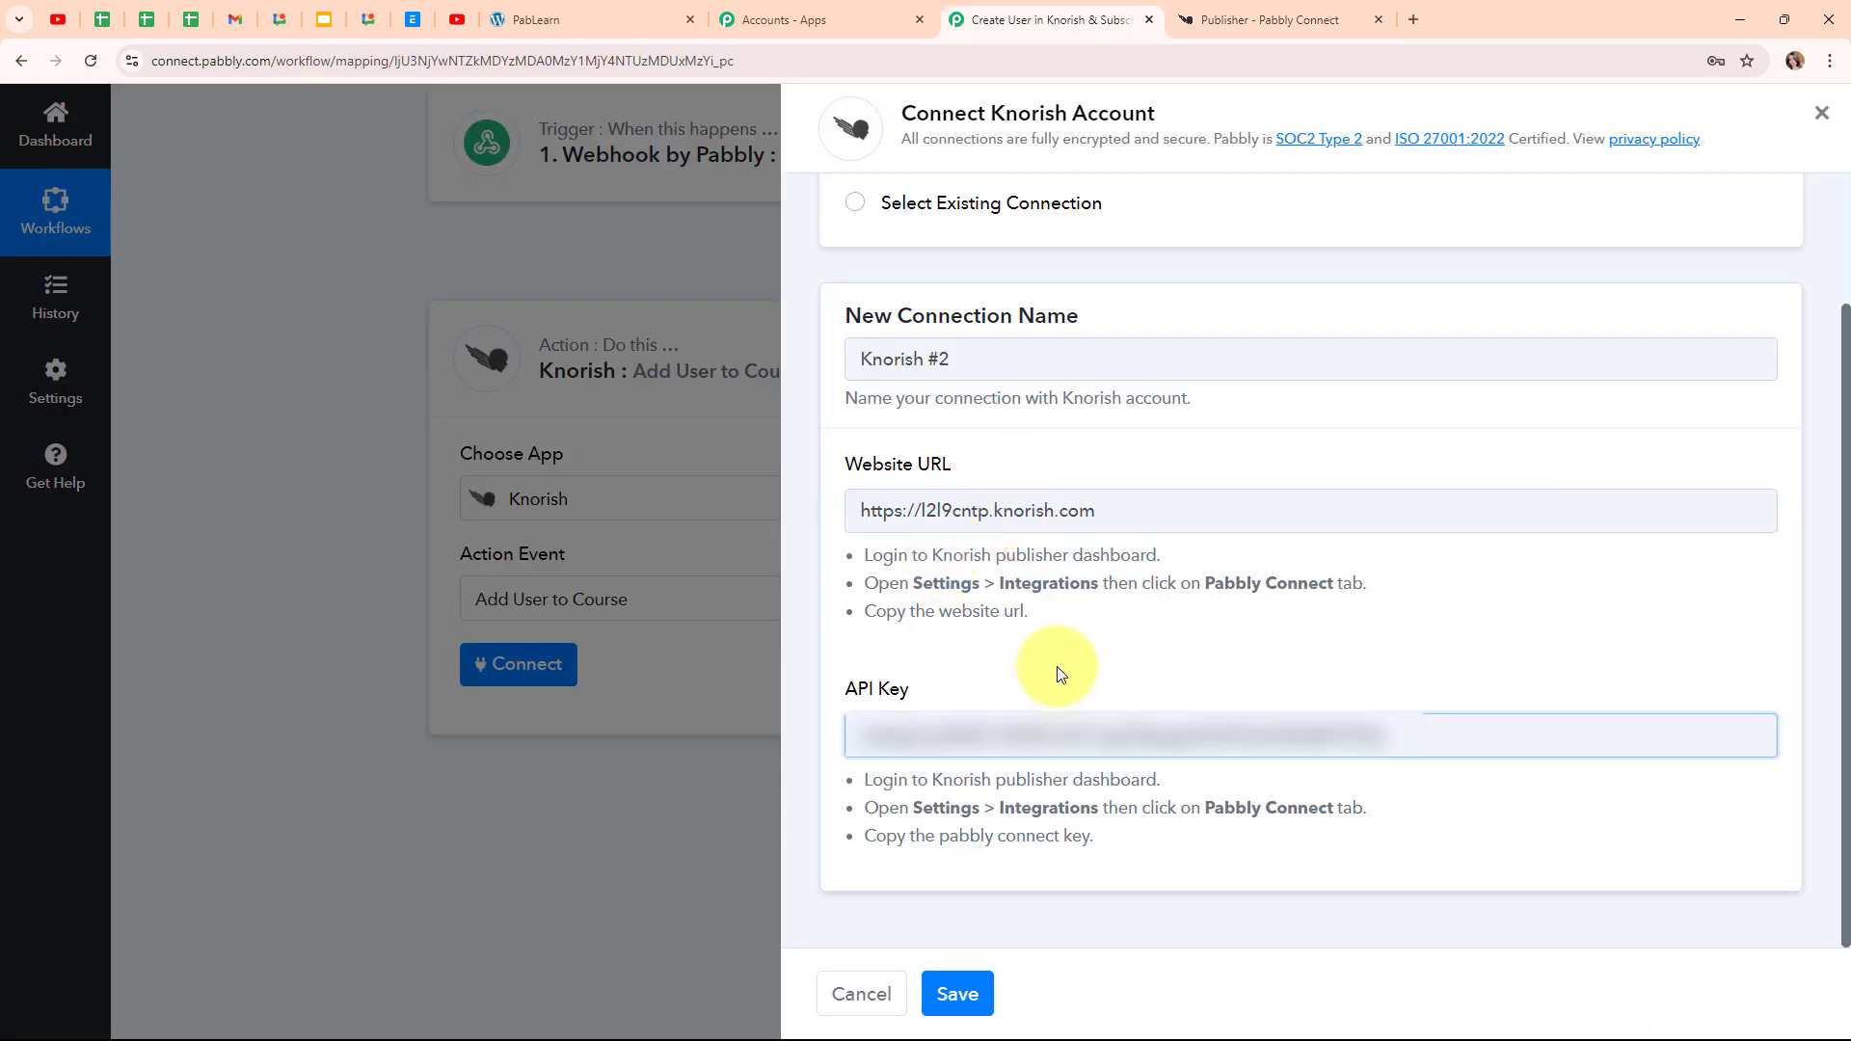
Save the new Knorish connection with the entered API key
click(1056, 667)
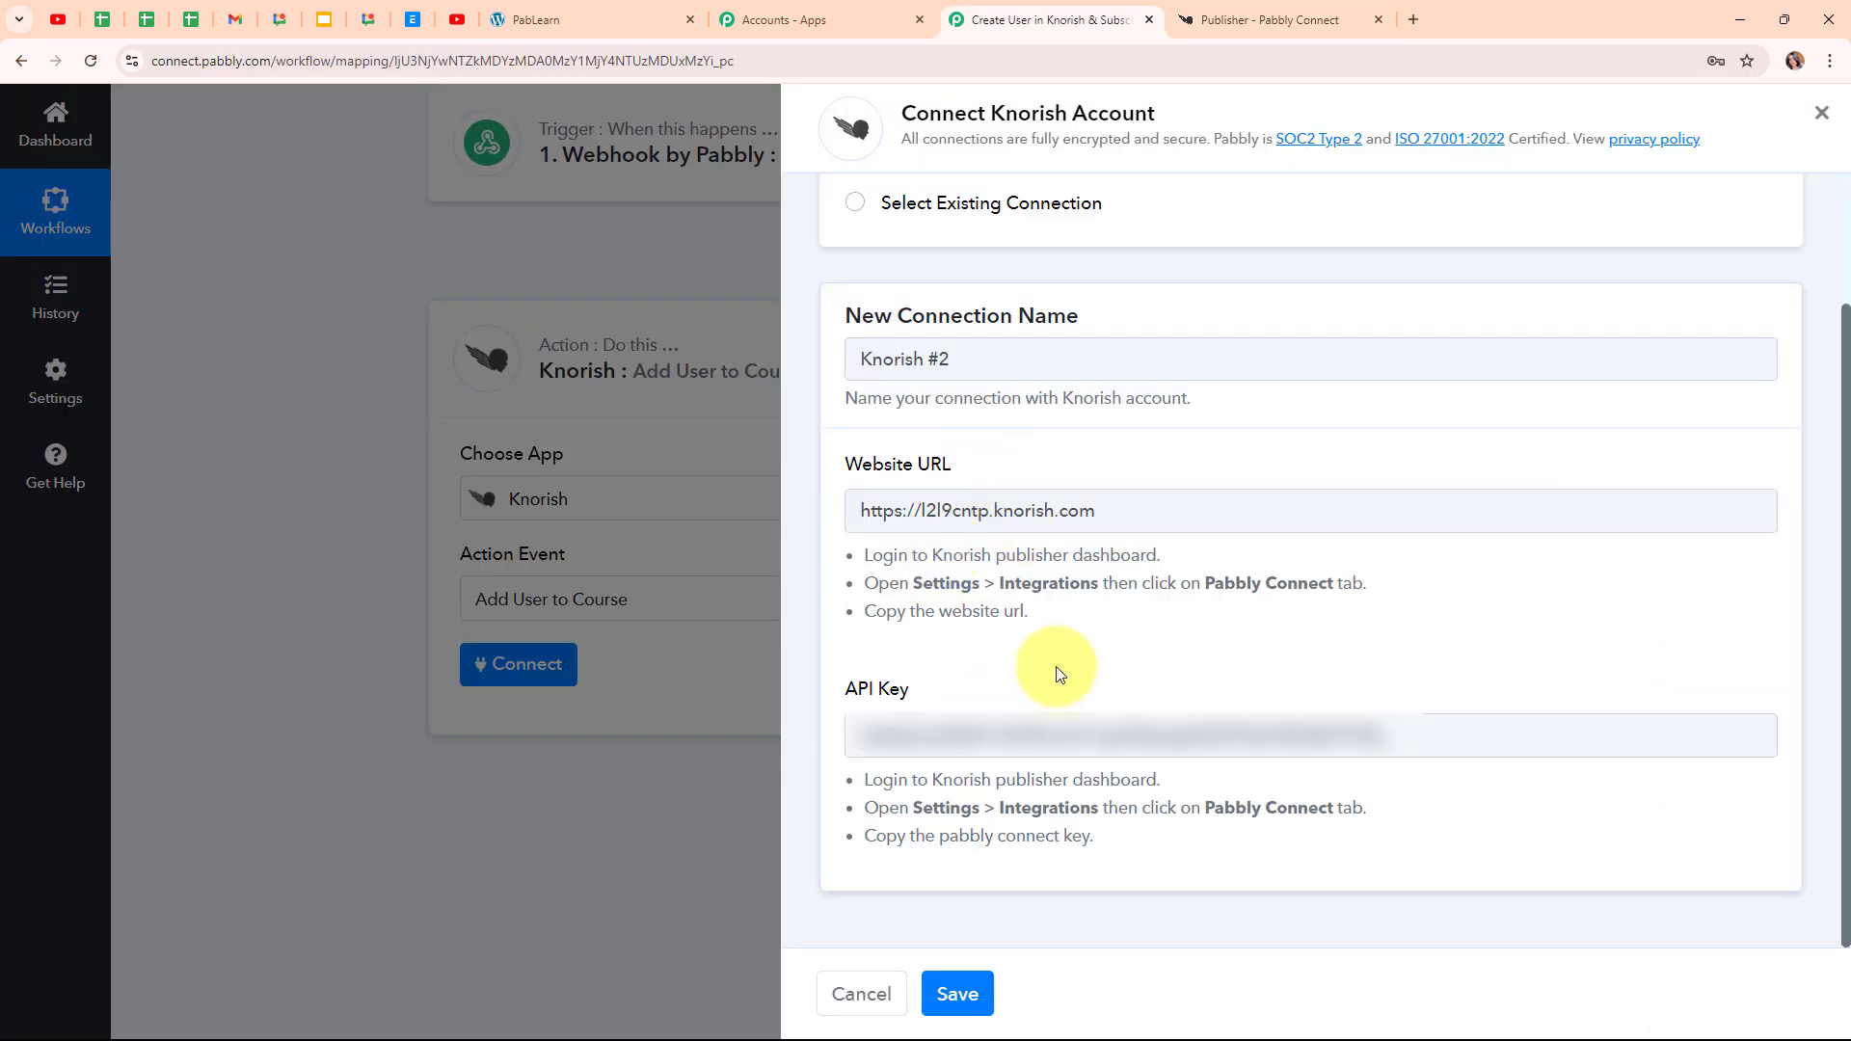
click(979, 1003)
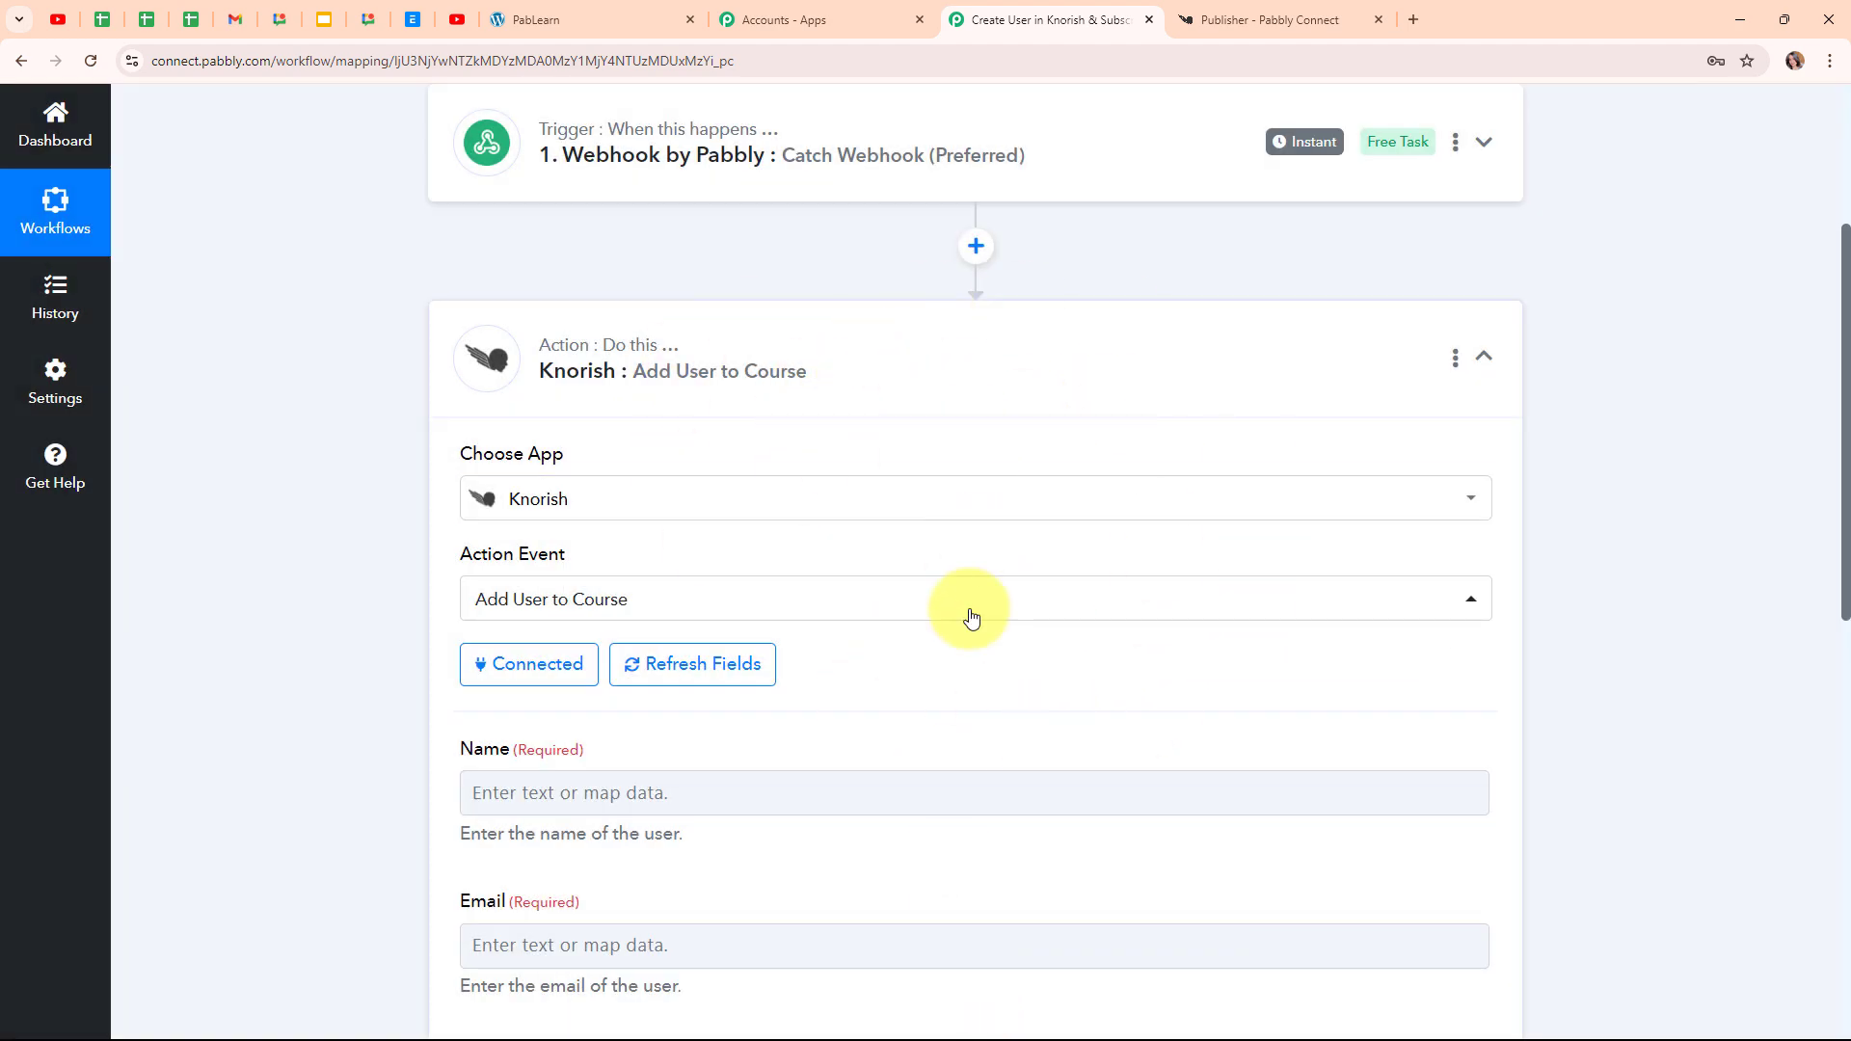
scroll(956, 656, down, 5)
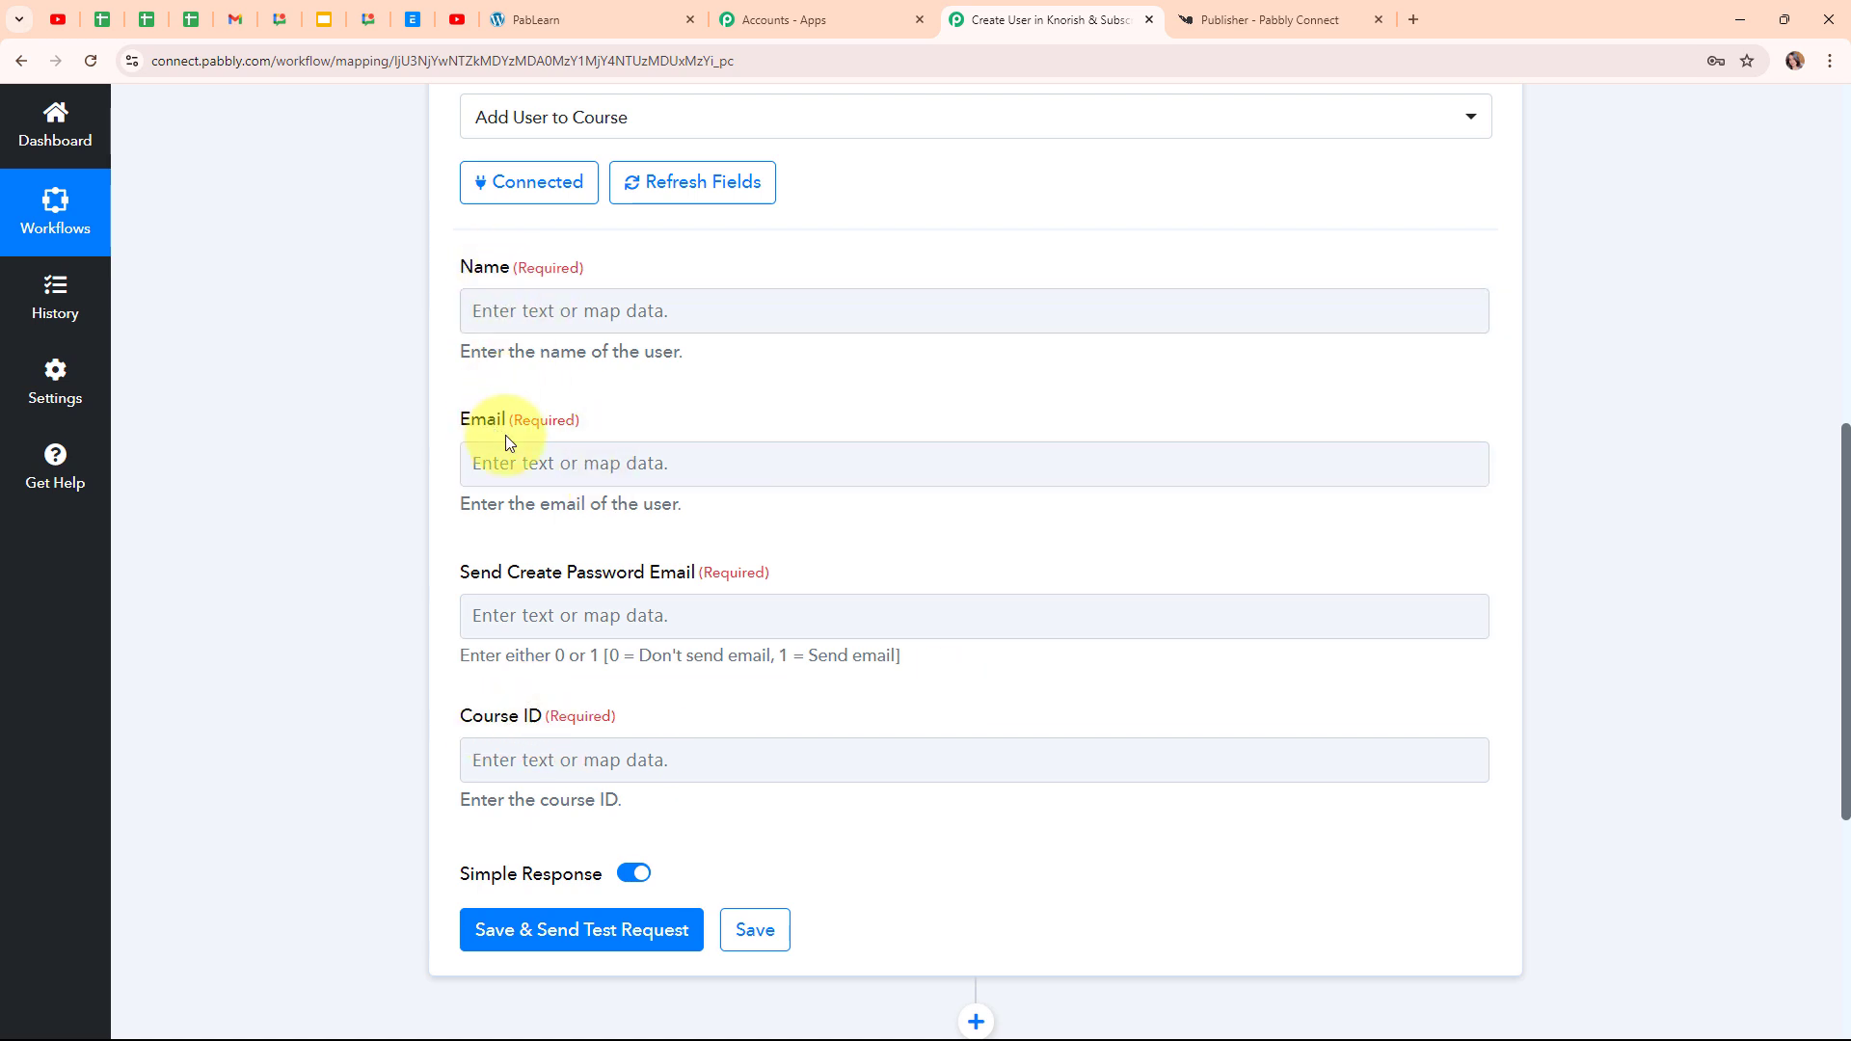
Map the webhook's first-name and last-name values, space-separated, into the Name field
click(470, 320)
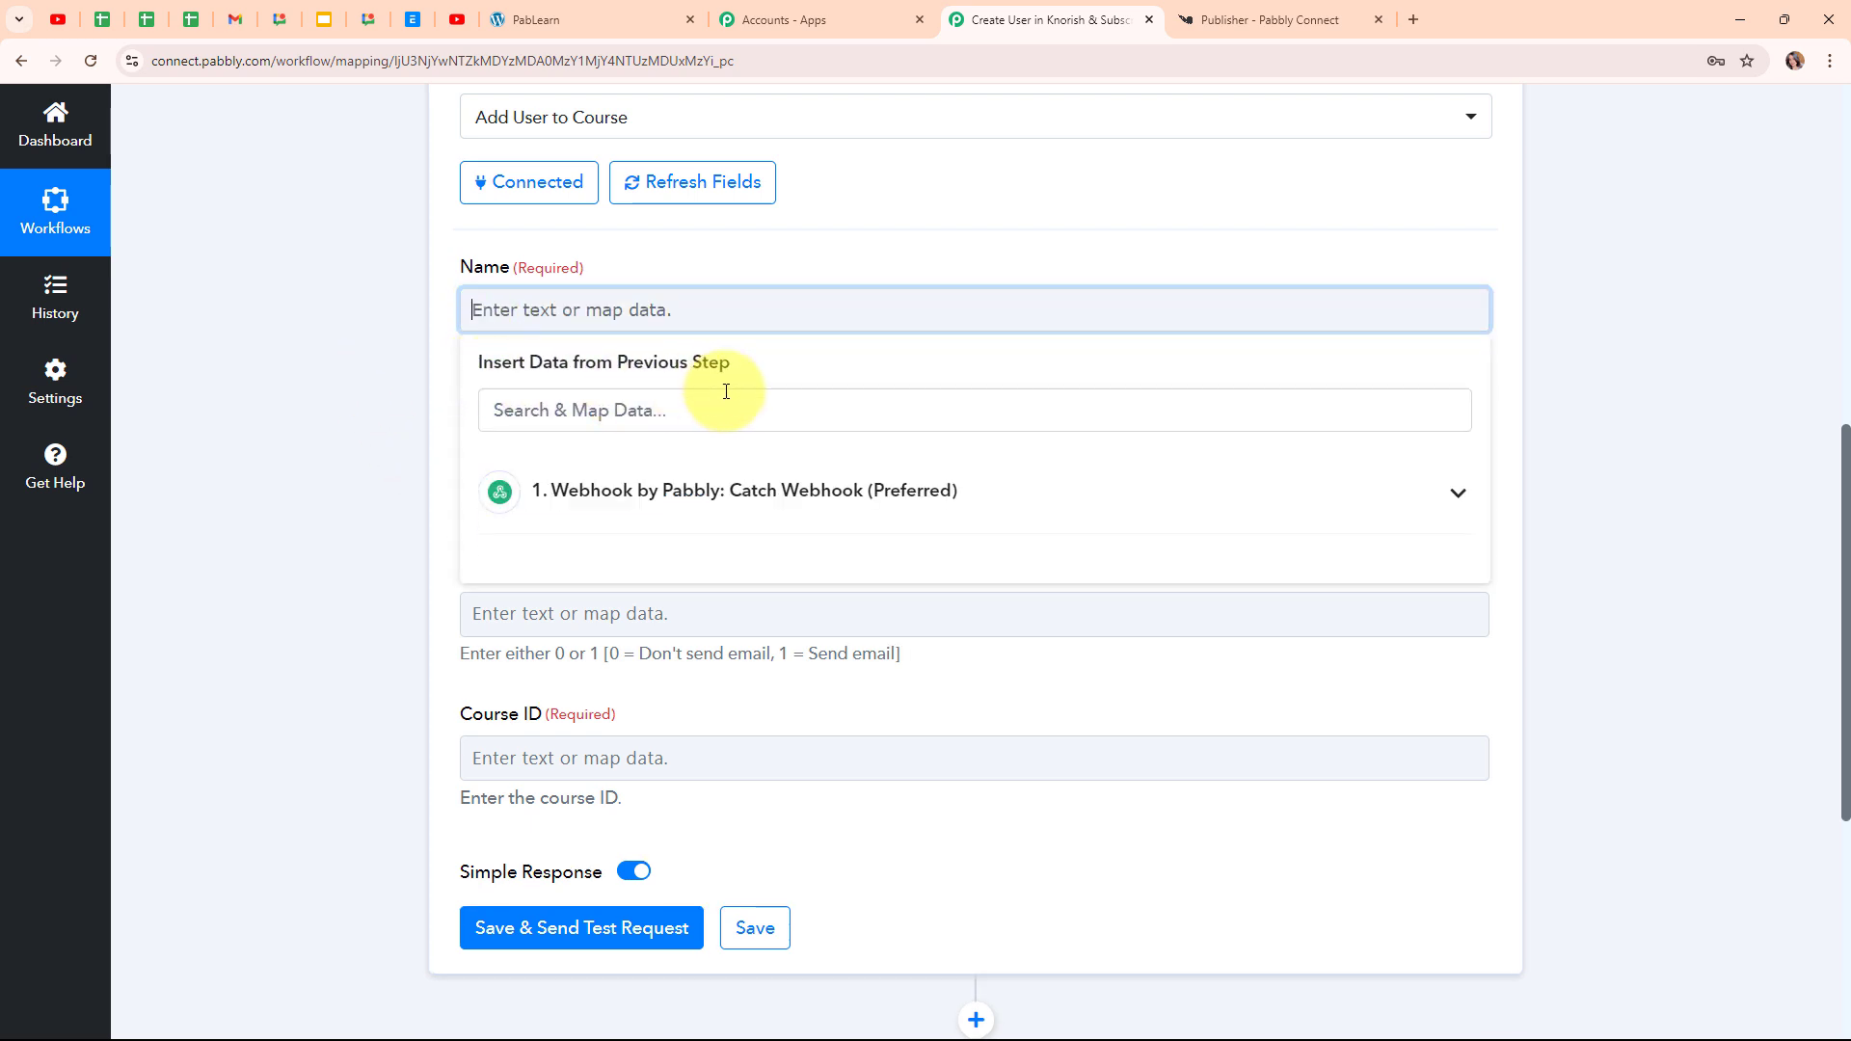
click(859, 512)
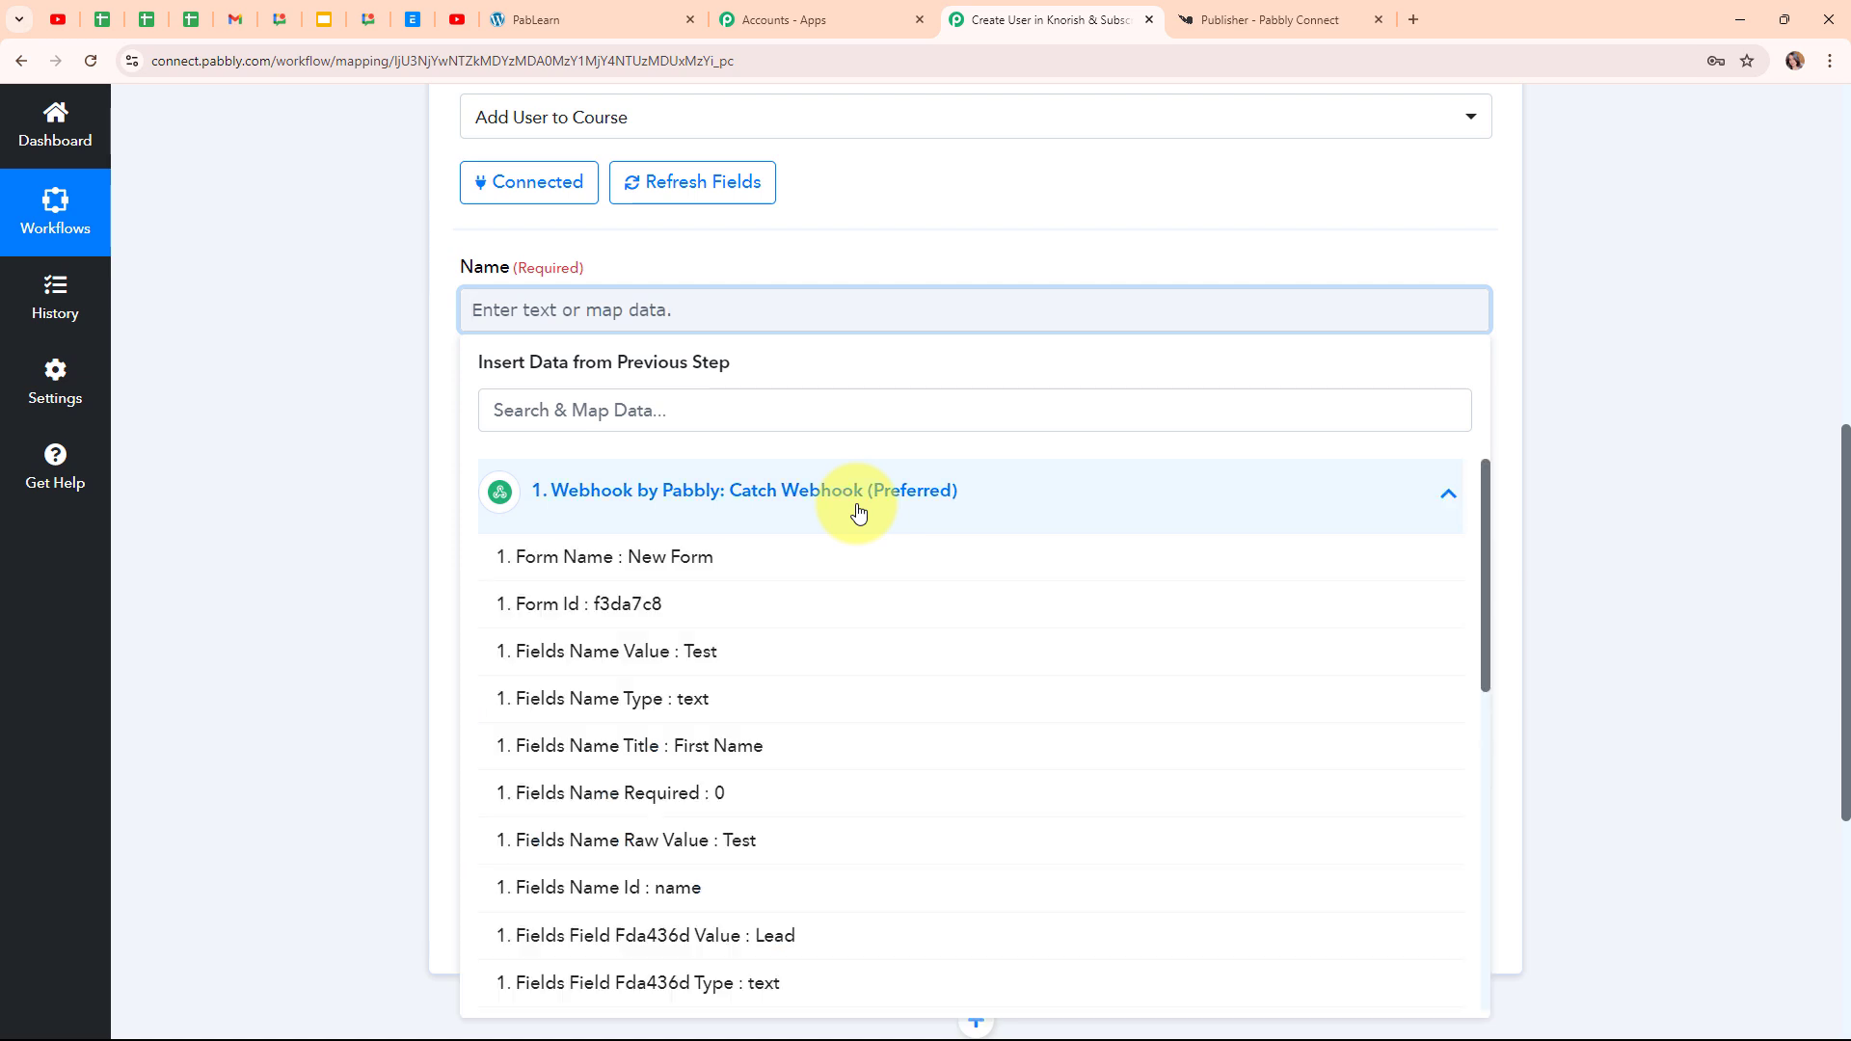
scroll(830, 645, down, 2)
scroll(743, 665, up, 1)
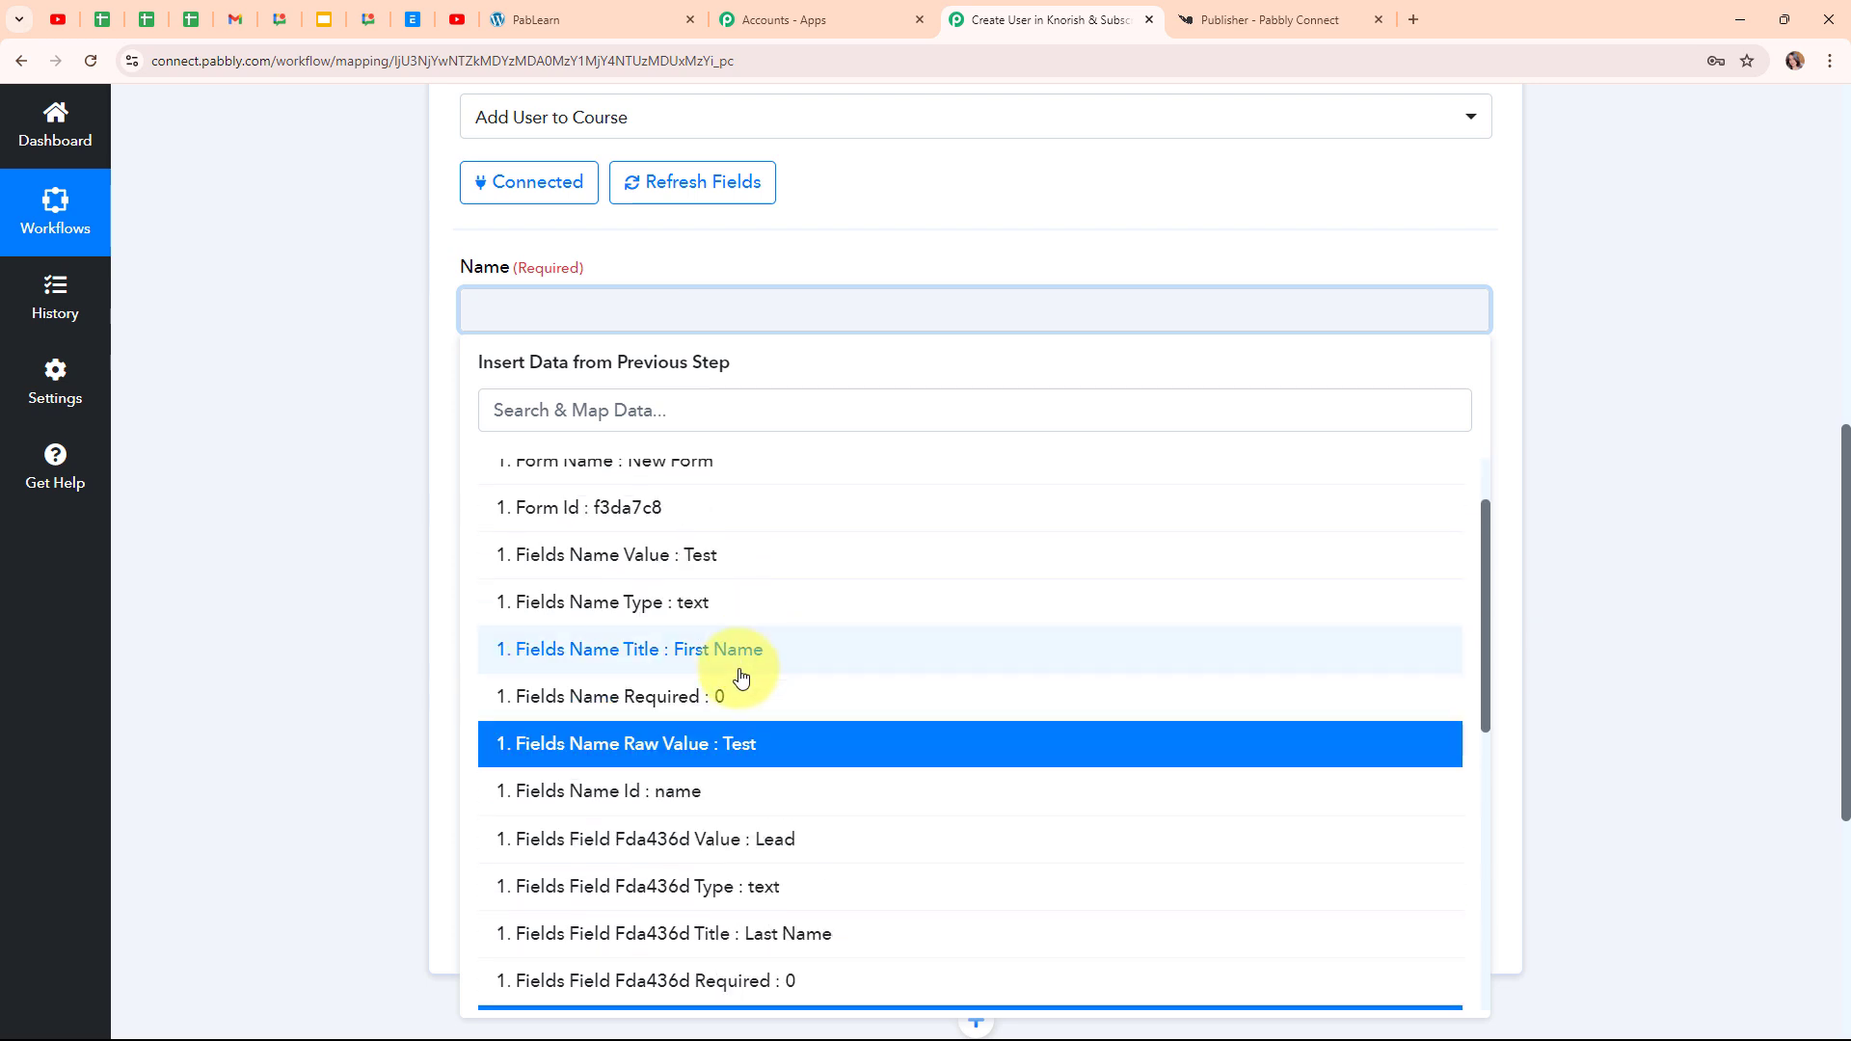
click(710, 557)
scroll(901, 766, down, 1)
scroll(895, 762, down, 3)
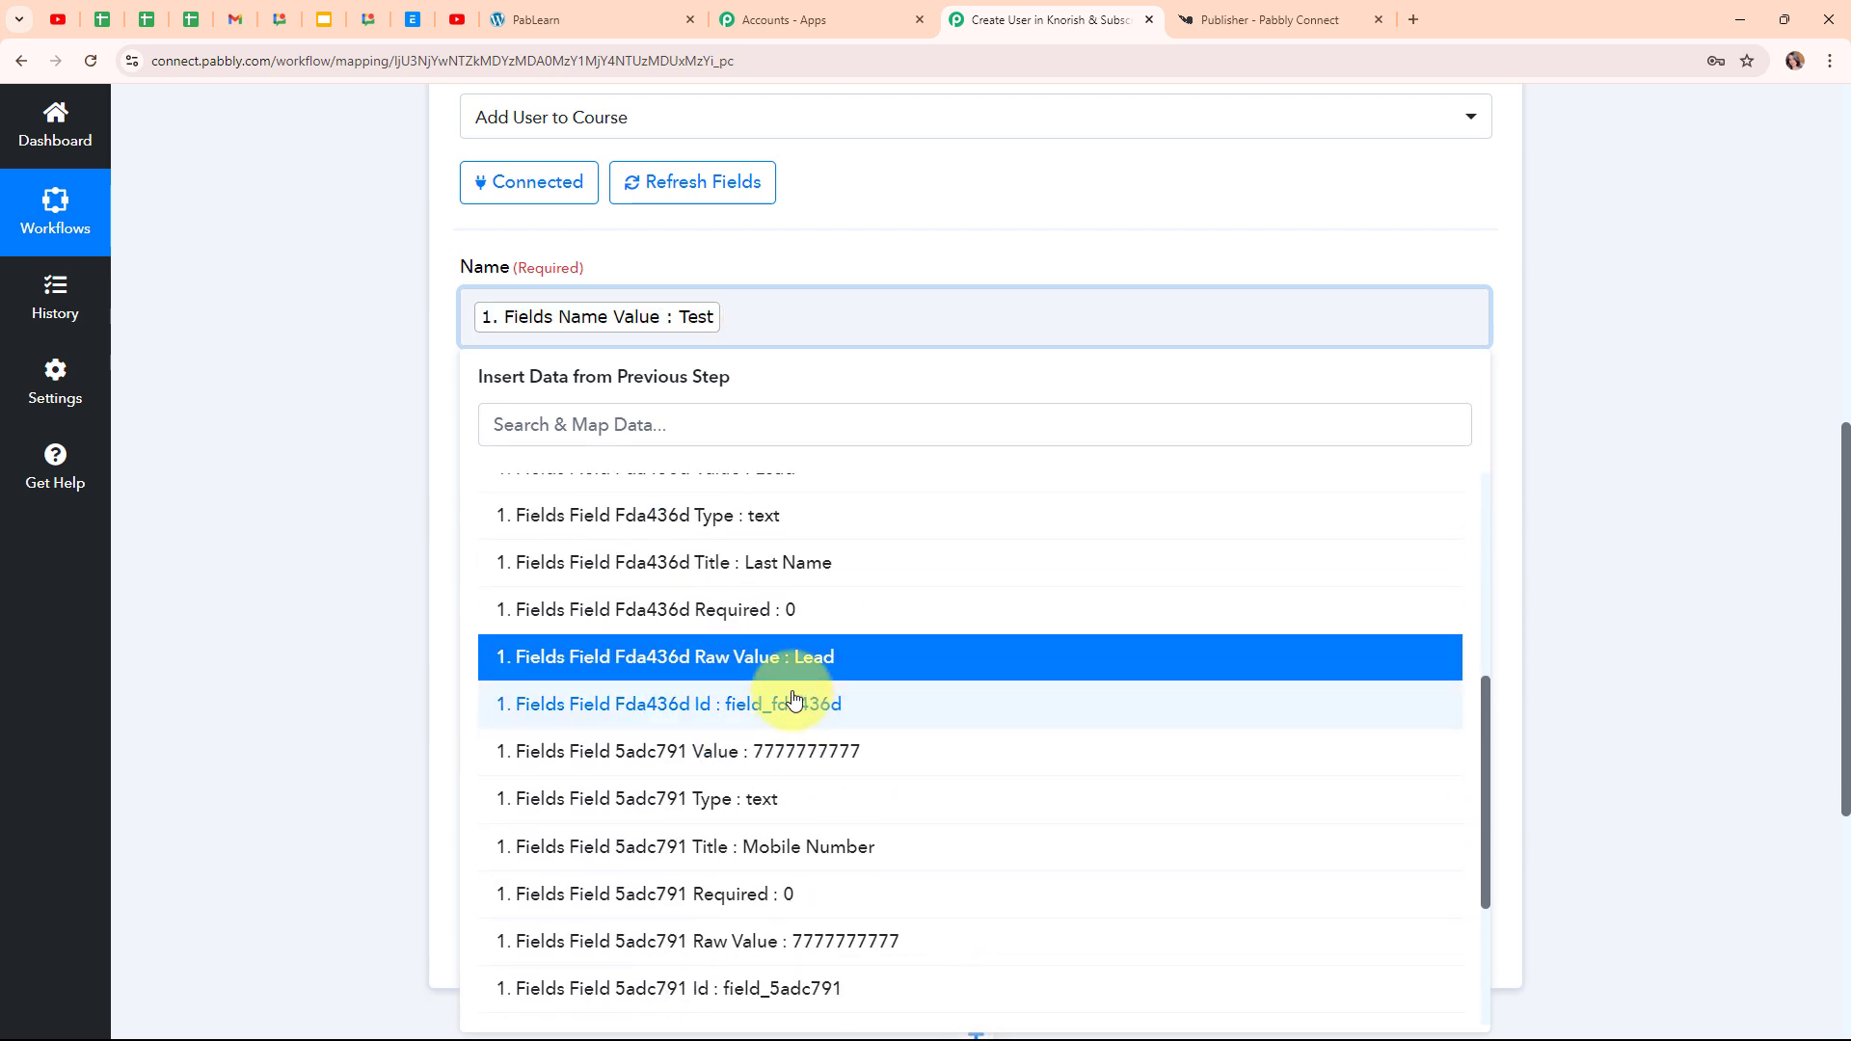
scroll(810, 637, up, 2)
click(792, 661)
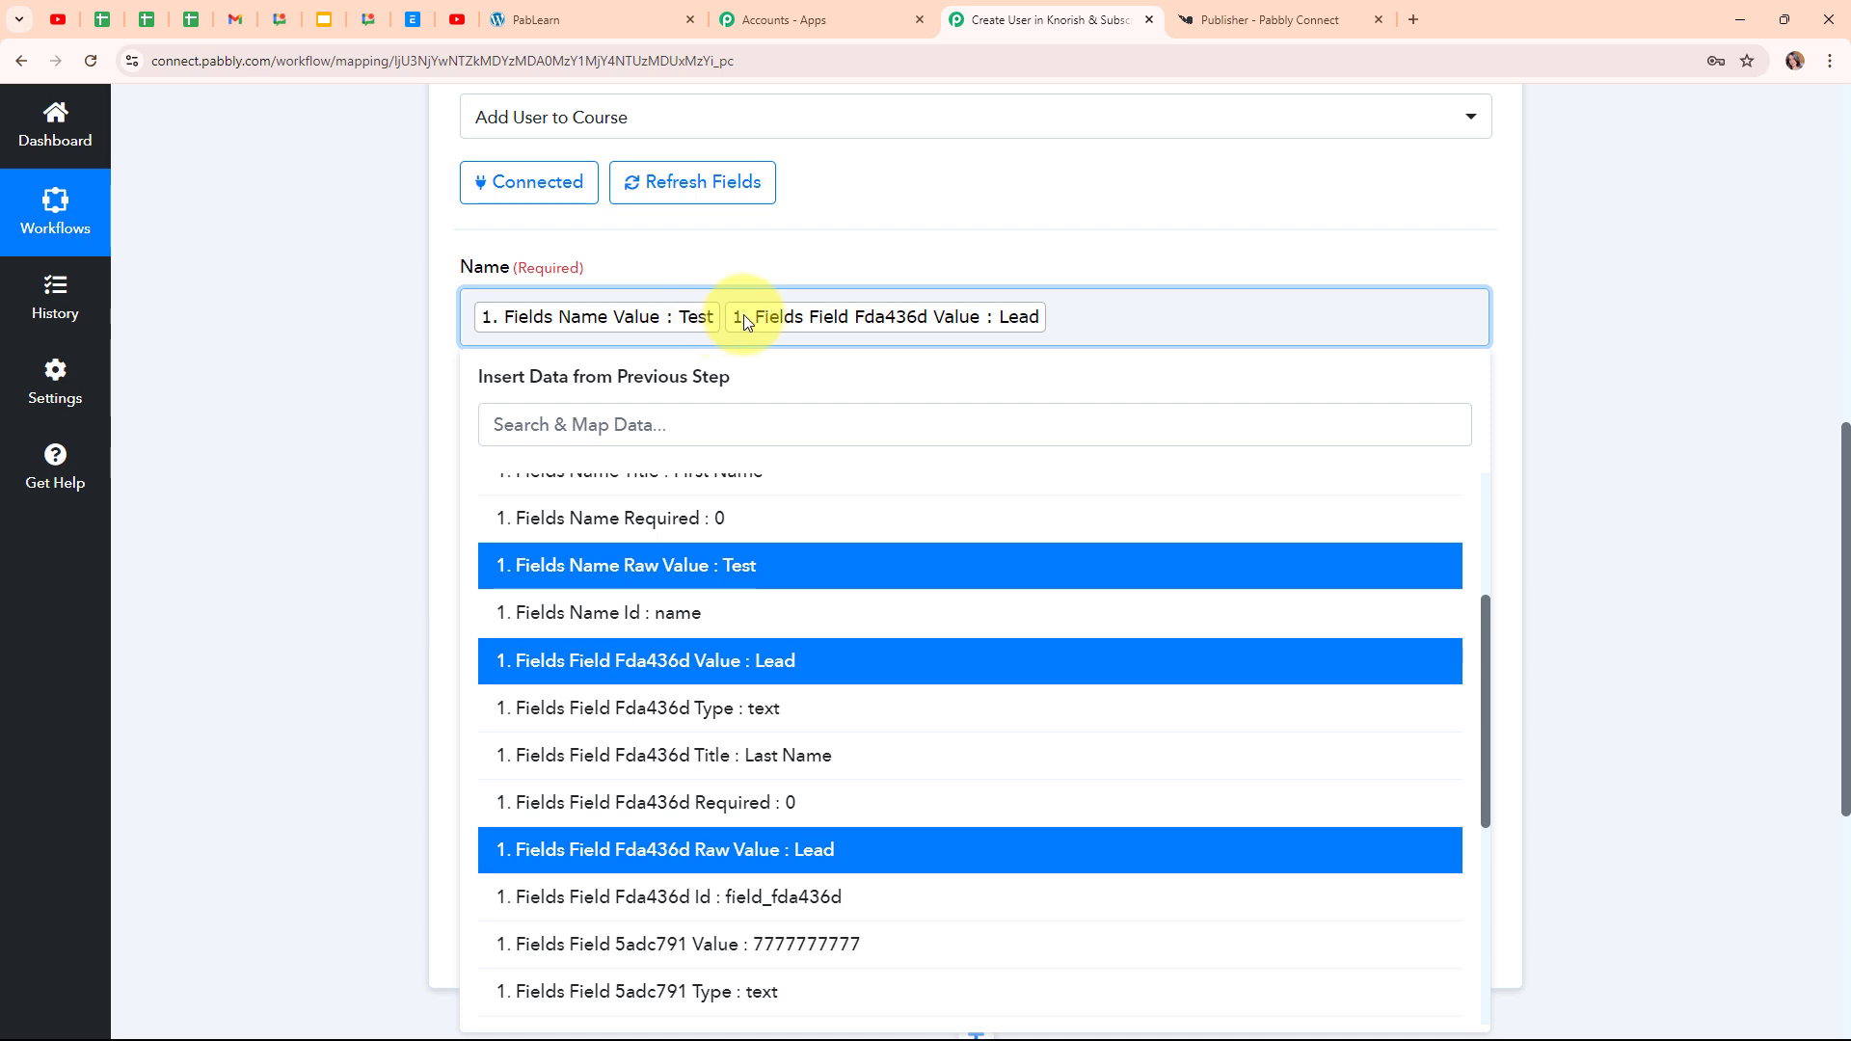
click(724, 316)
click(386, 403)
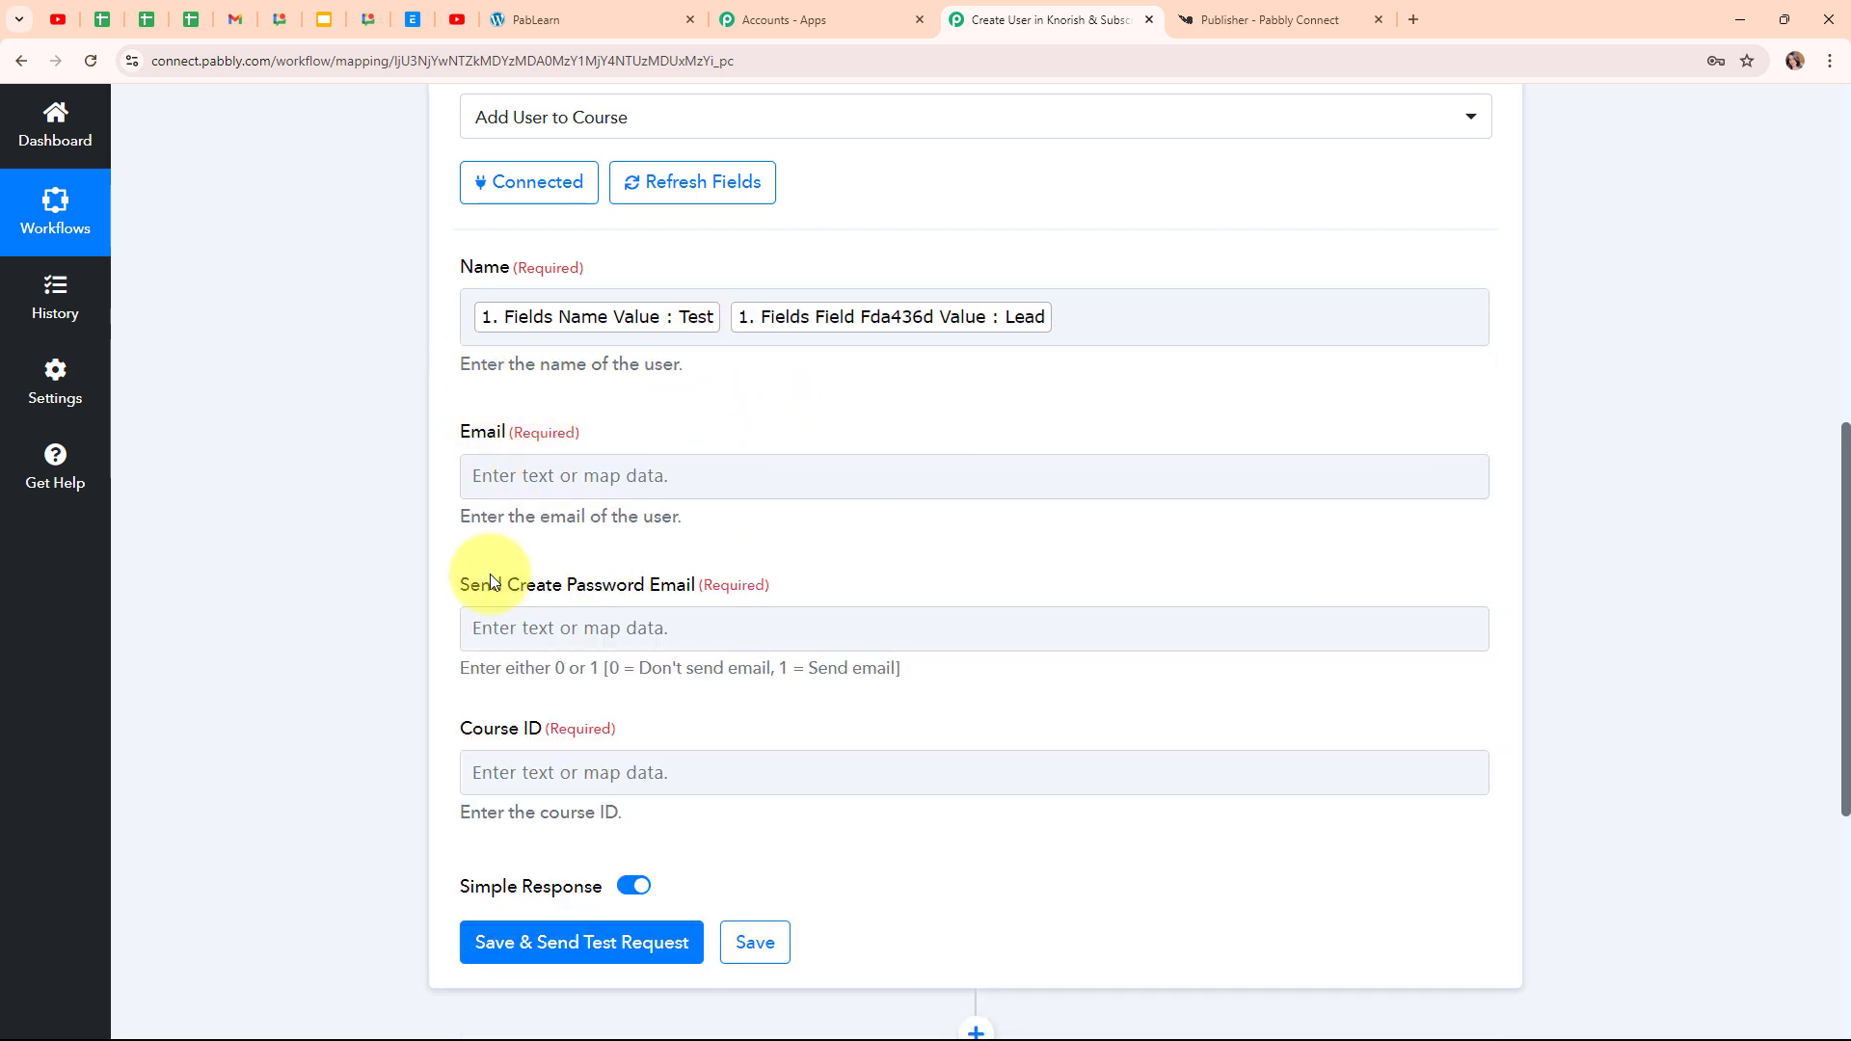
Search '@' in the webhook data and map its email value into Email
click(478, 472)
click(559, 574)
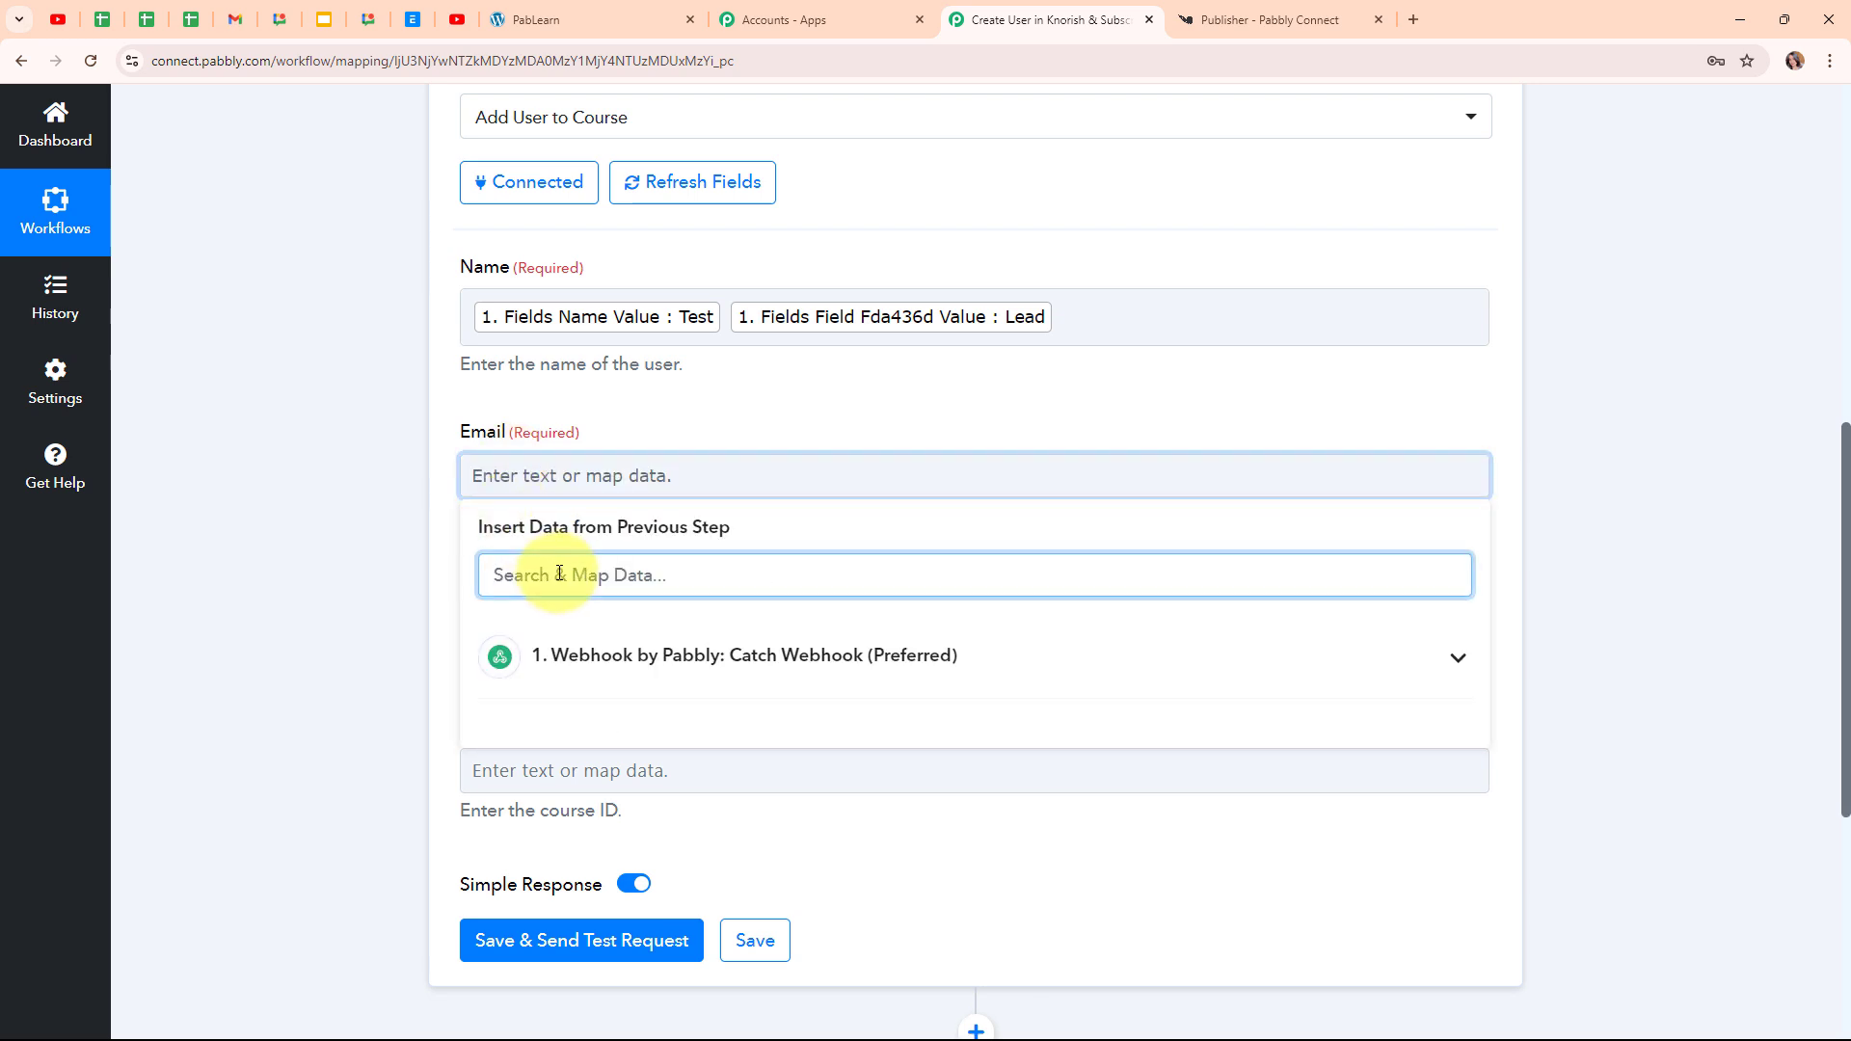
text(@)
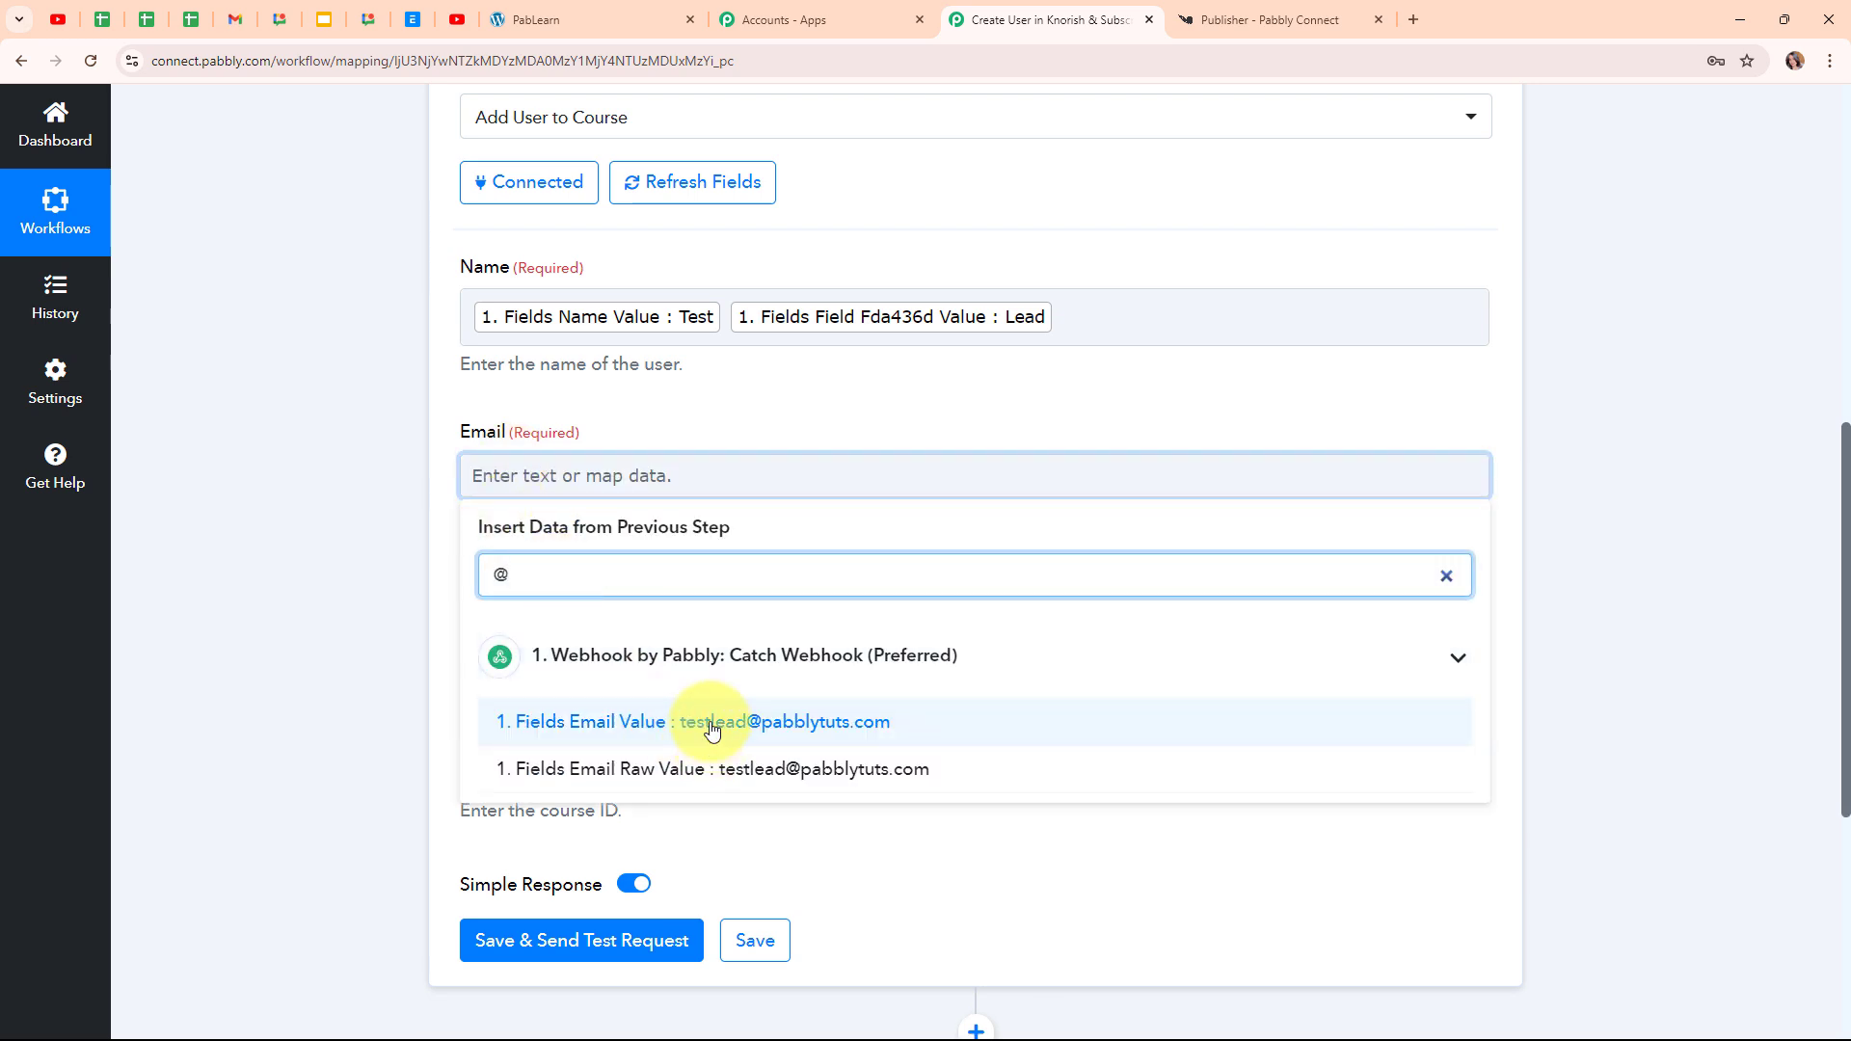
click(712, 730)
click(367, 443)
scroll(964, 627, down, 2)
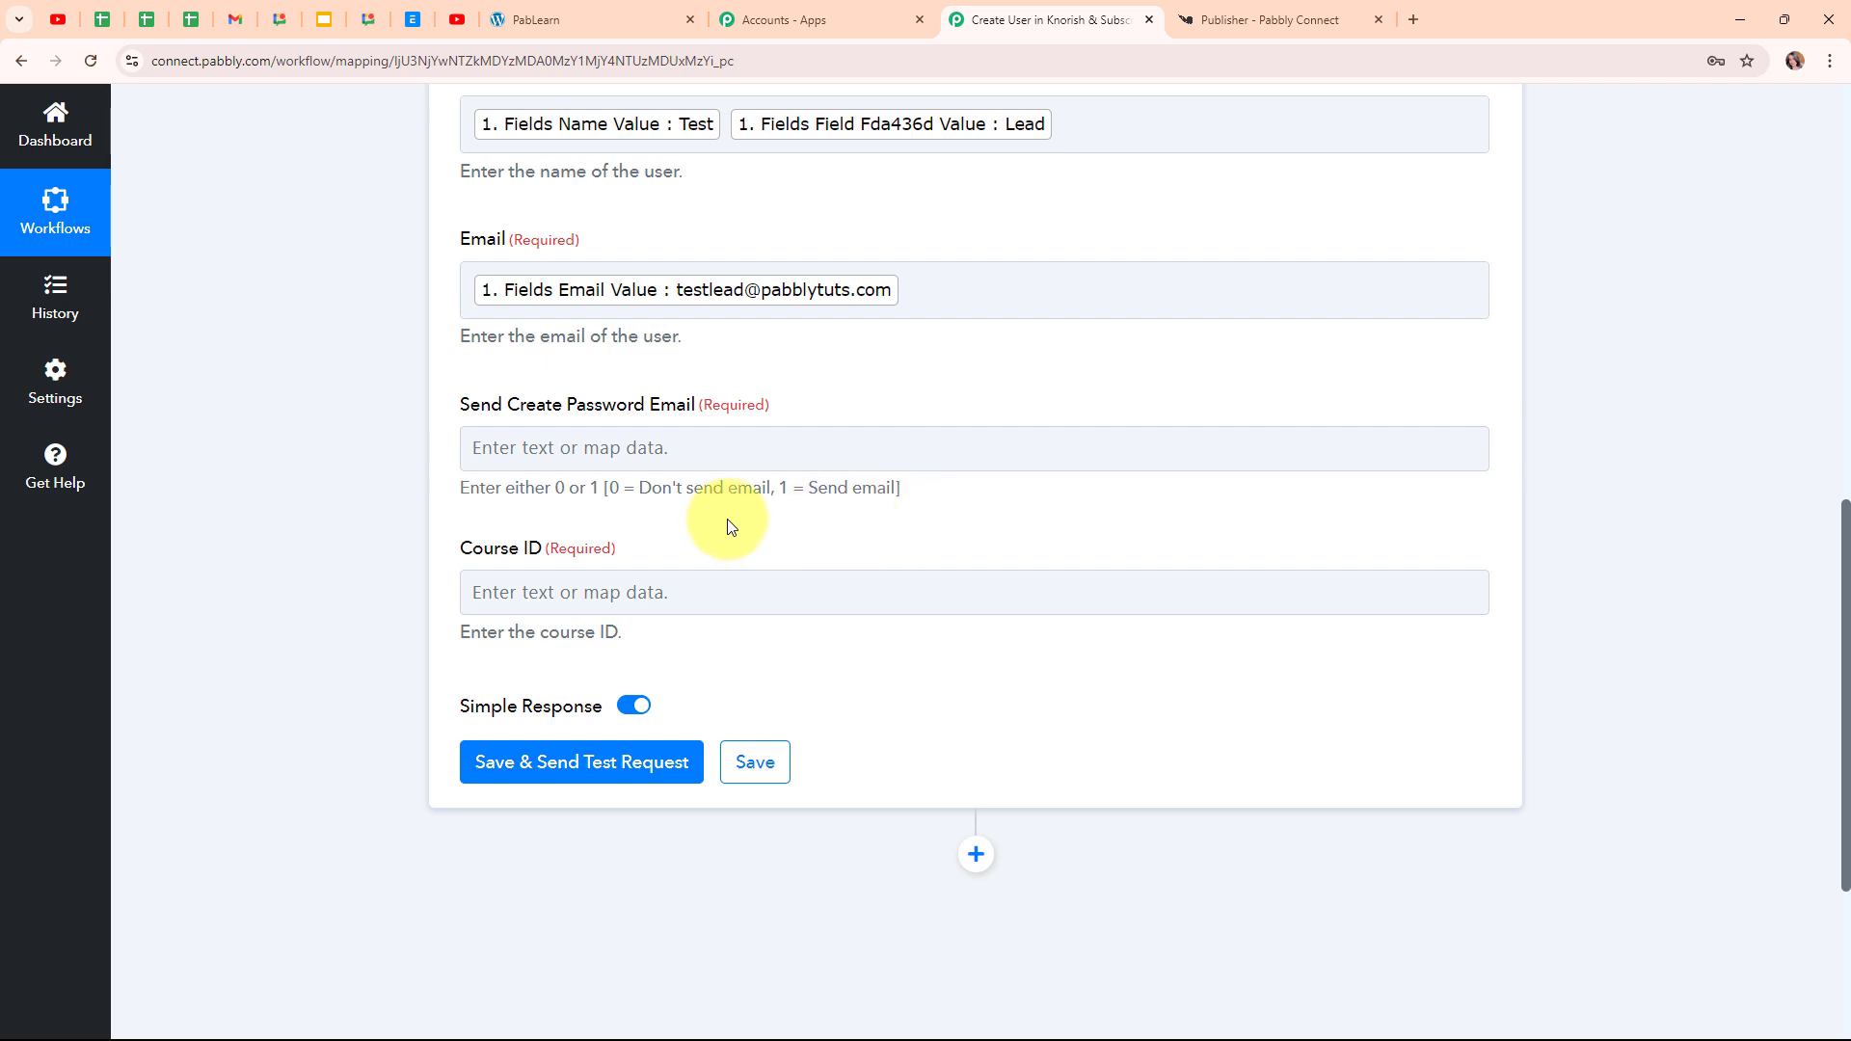
Set Send Create Password Email to 1 and move to the Course ID field
click(498, 448)
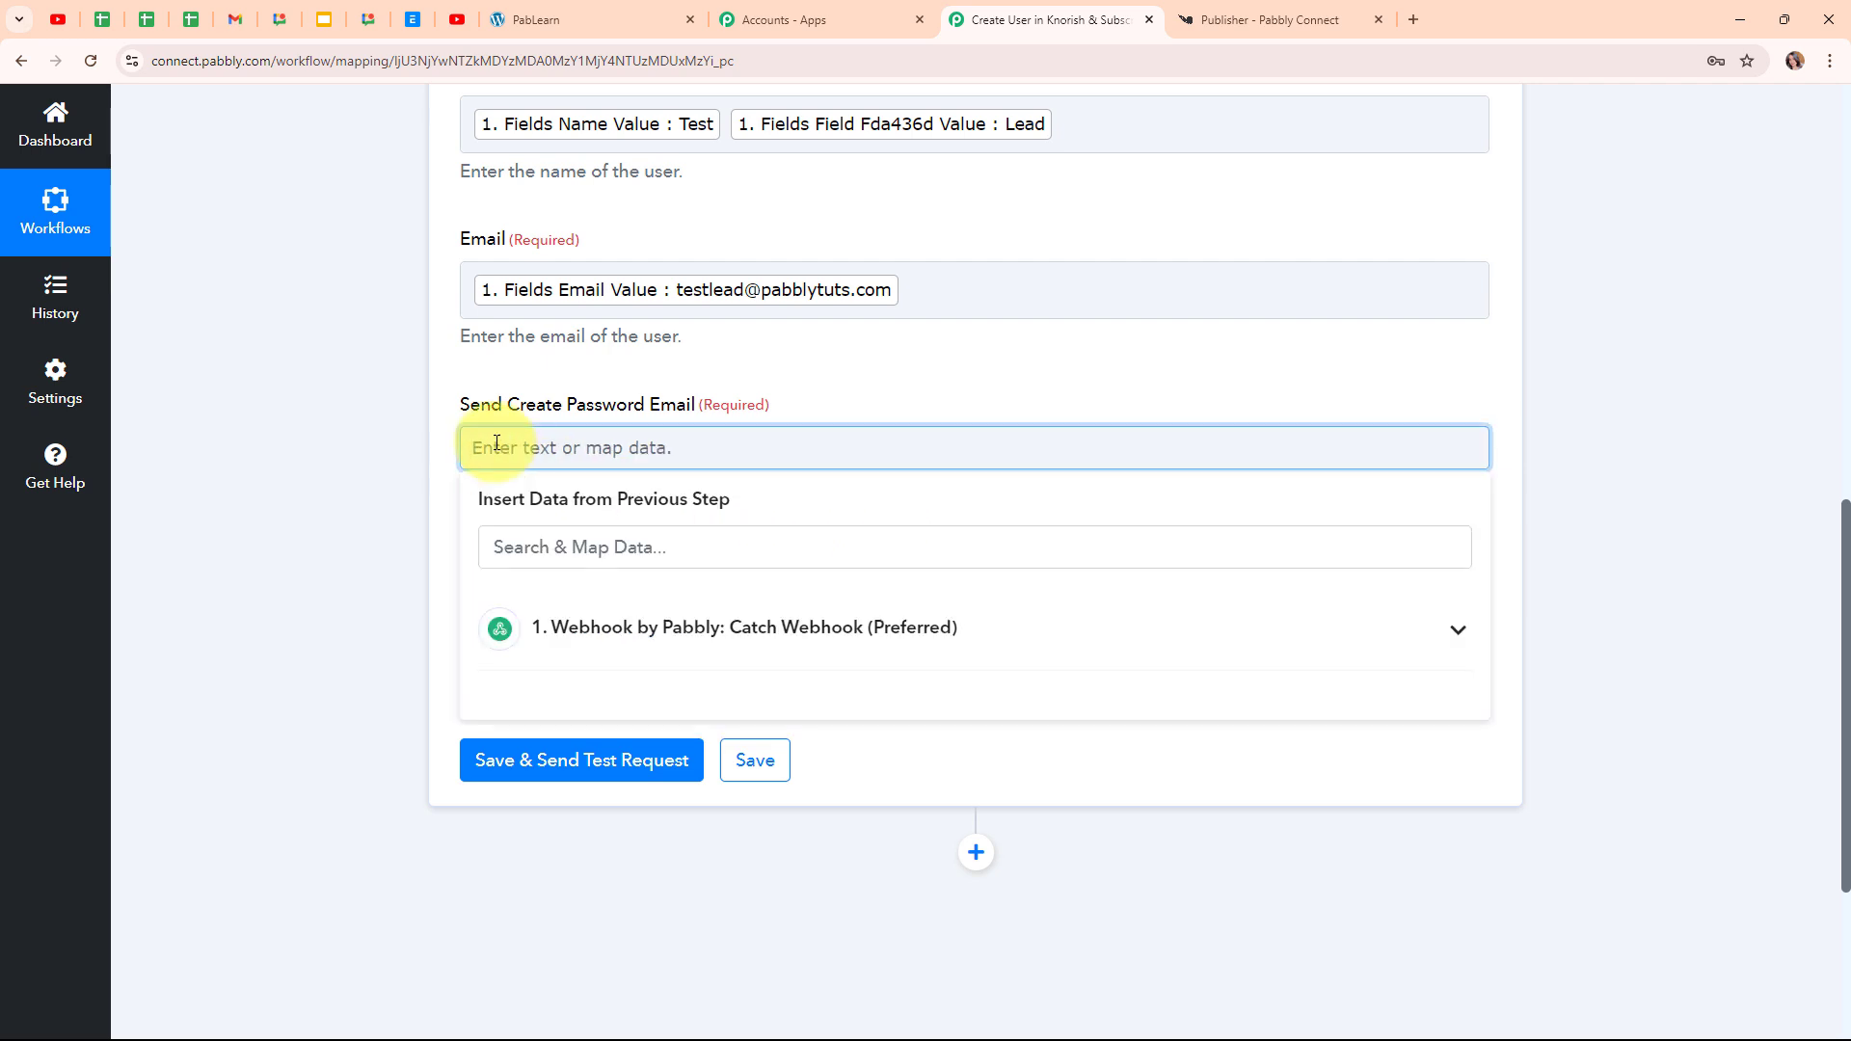
text(1)
click(399, 512)
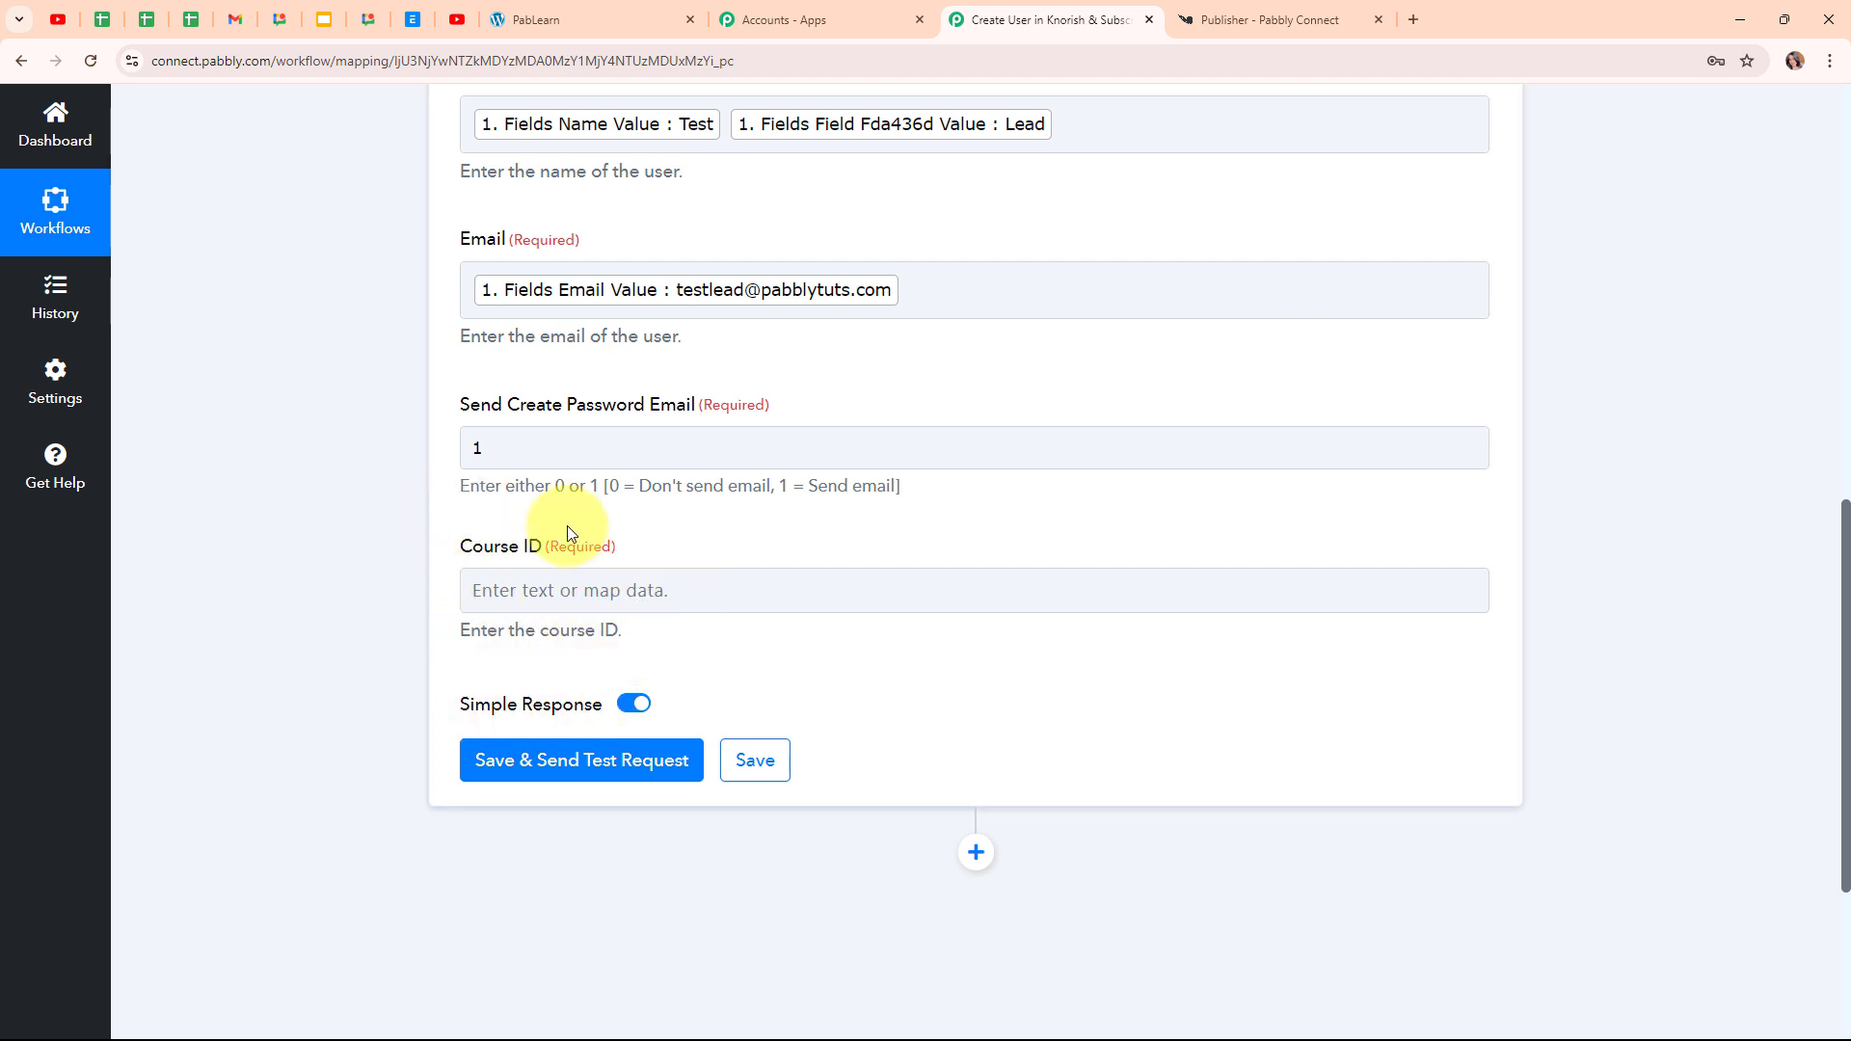
click(498, 571)
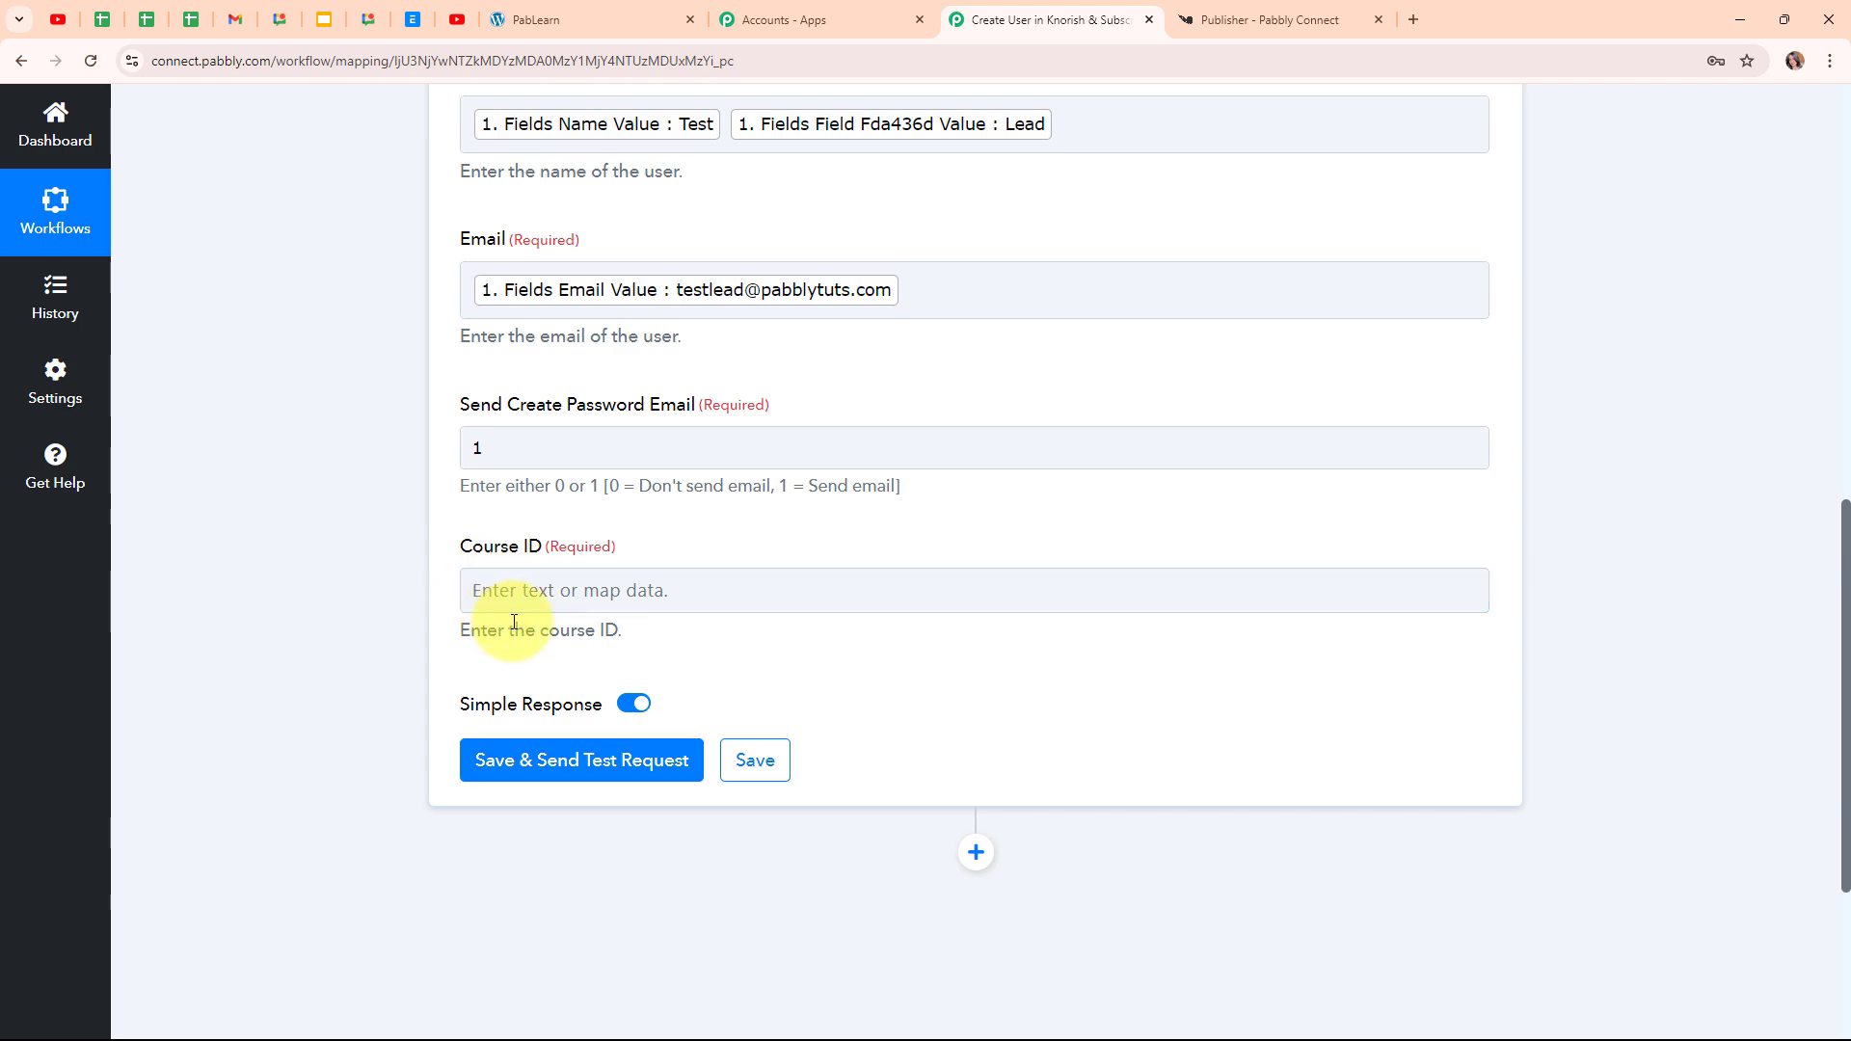
drag(453, 627, 689, 662)
click(688, 663)
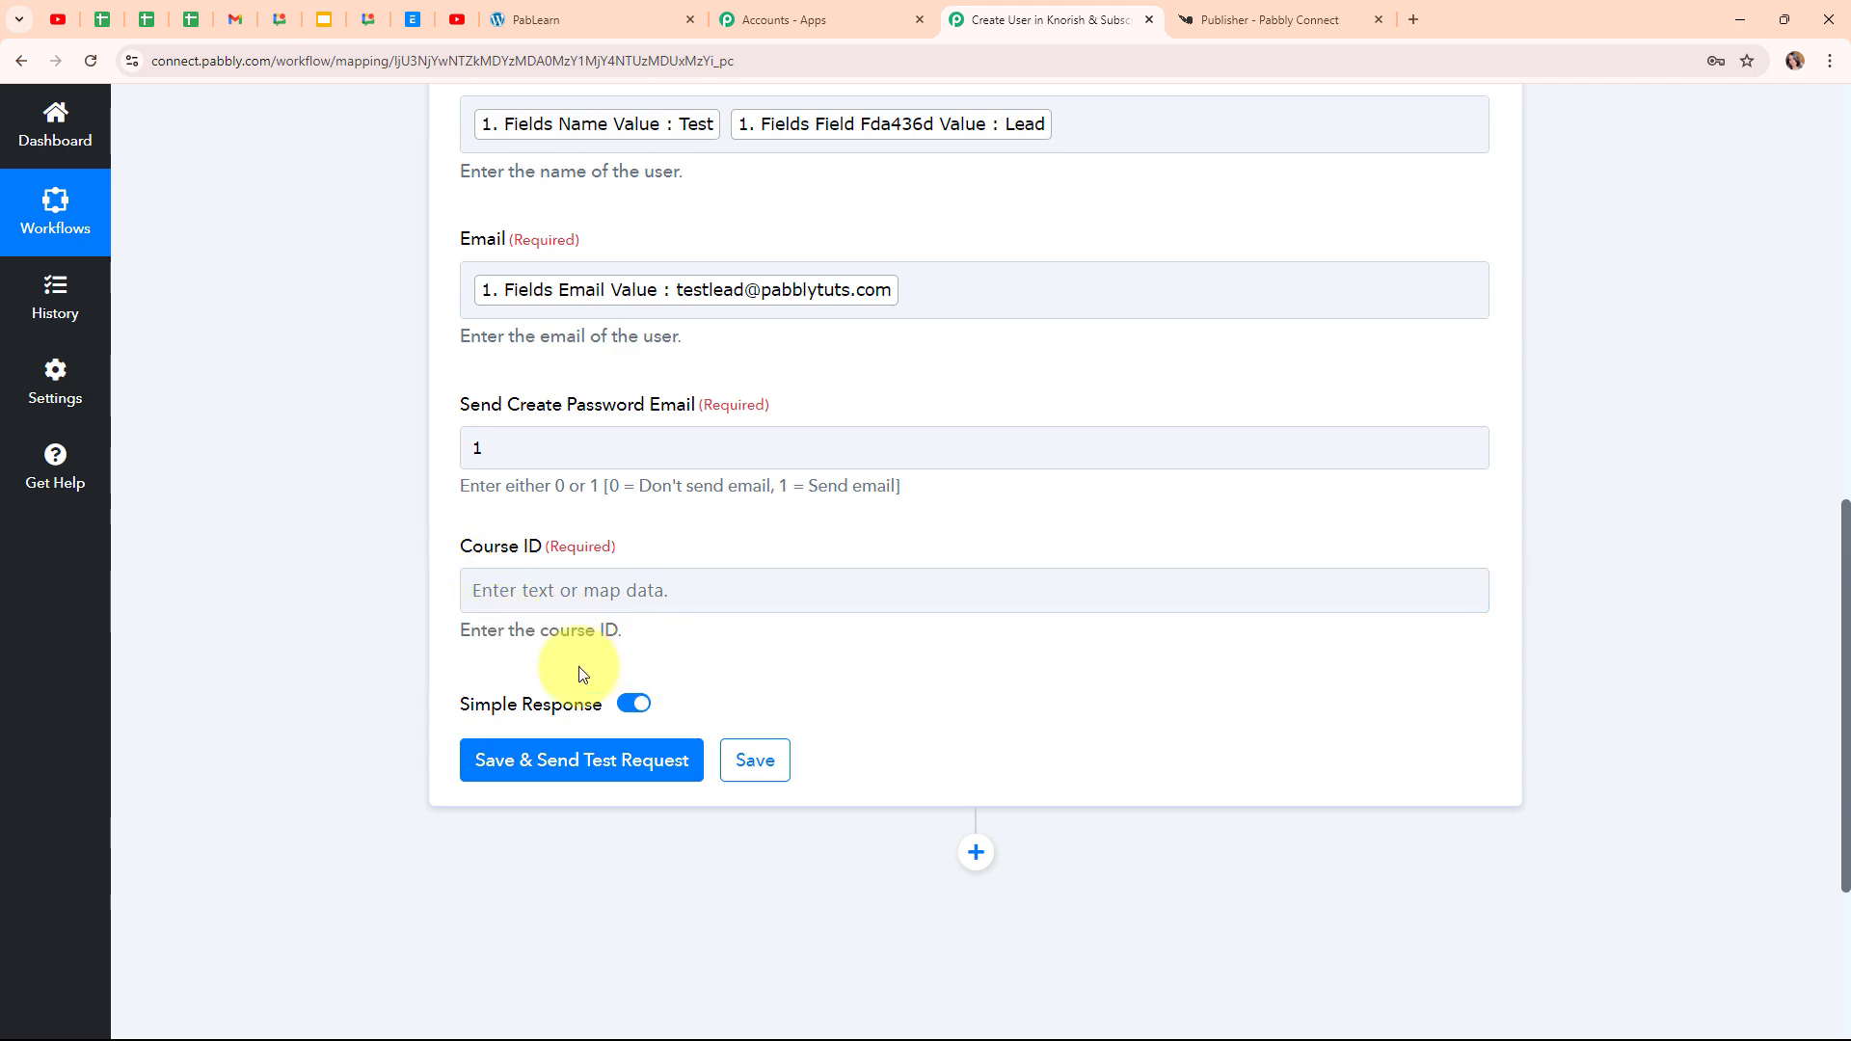
In Knorish, open the Advanced PHP Course from the Courses list
click(1373, 3)
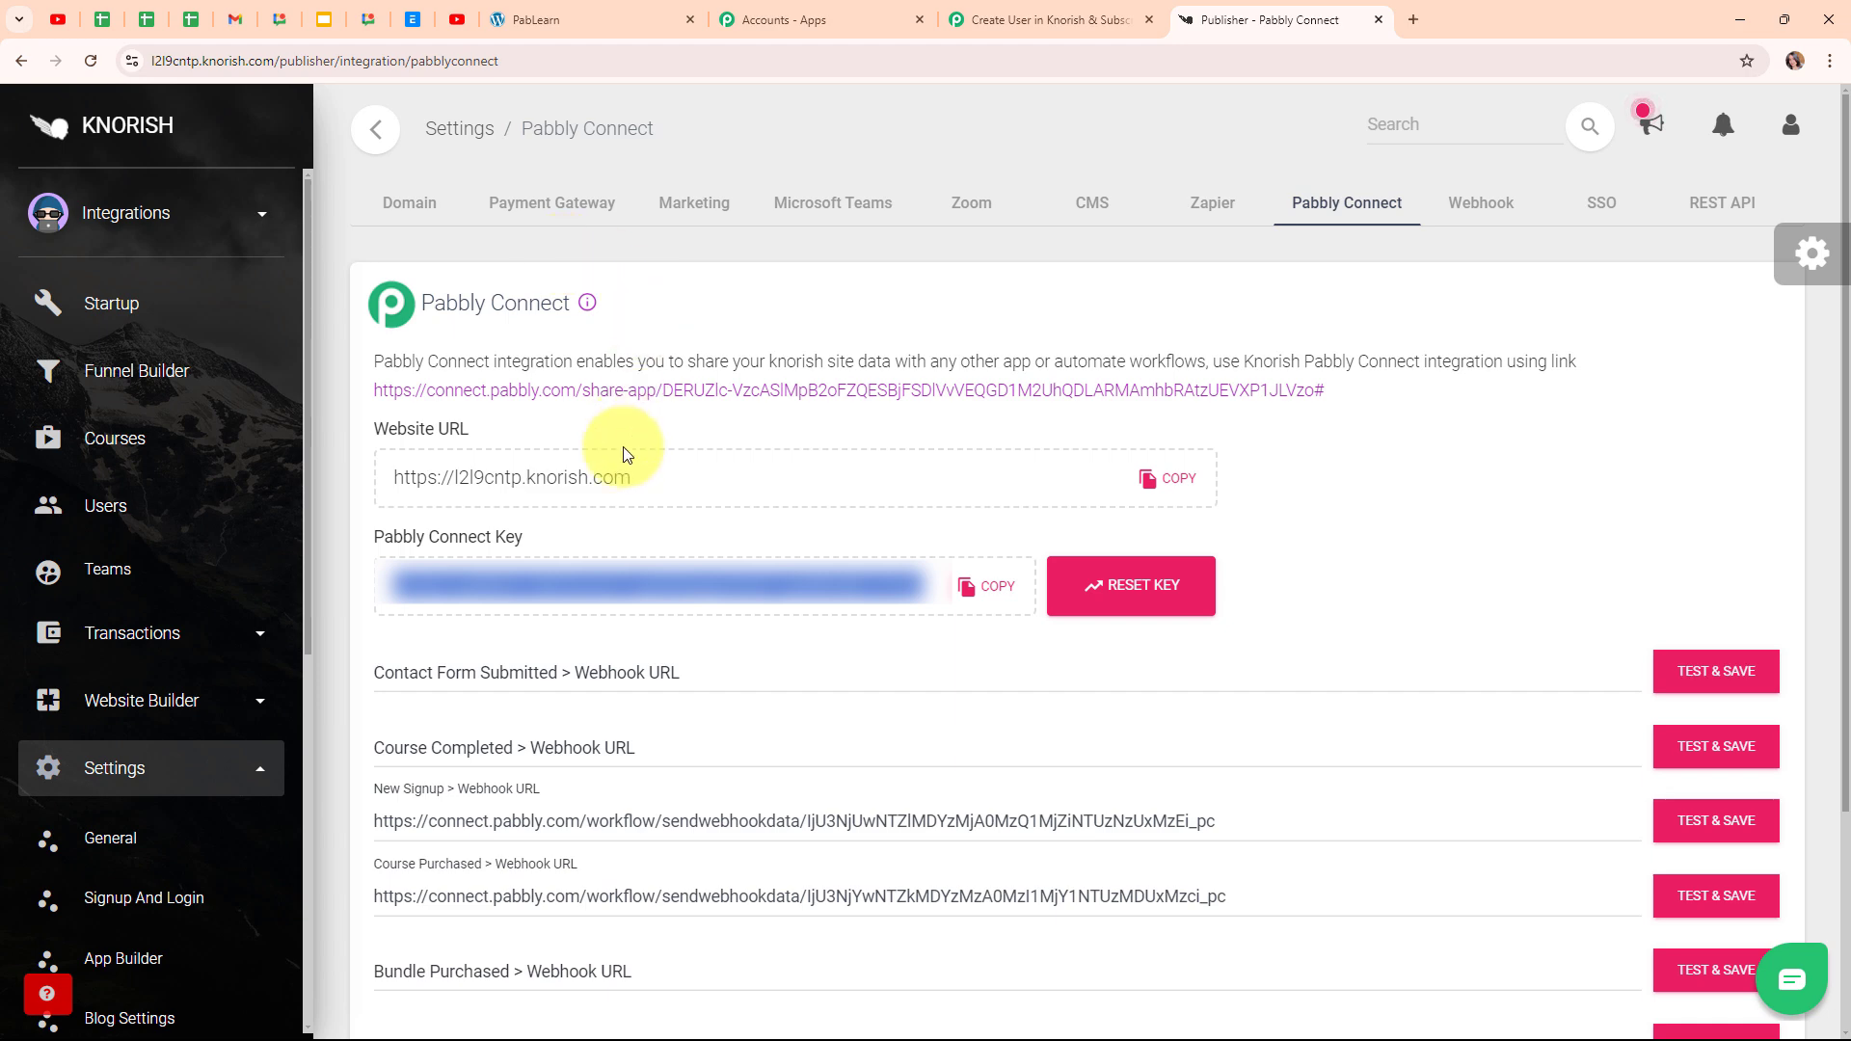
click(89, 451)
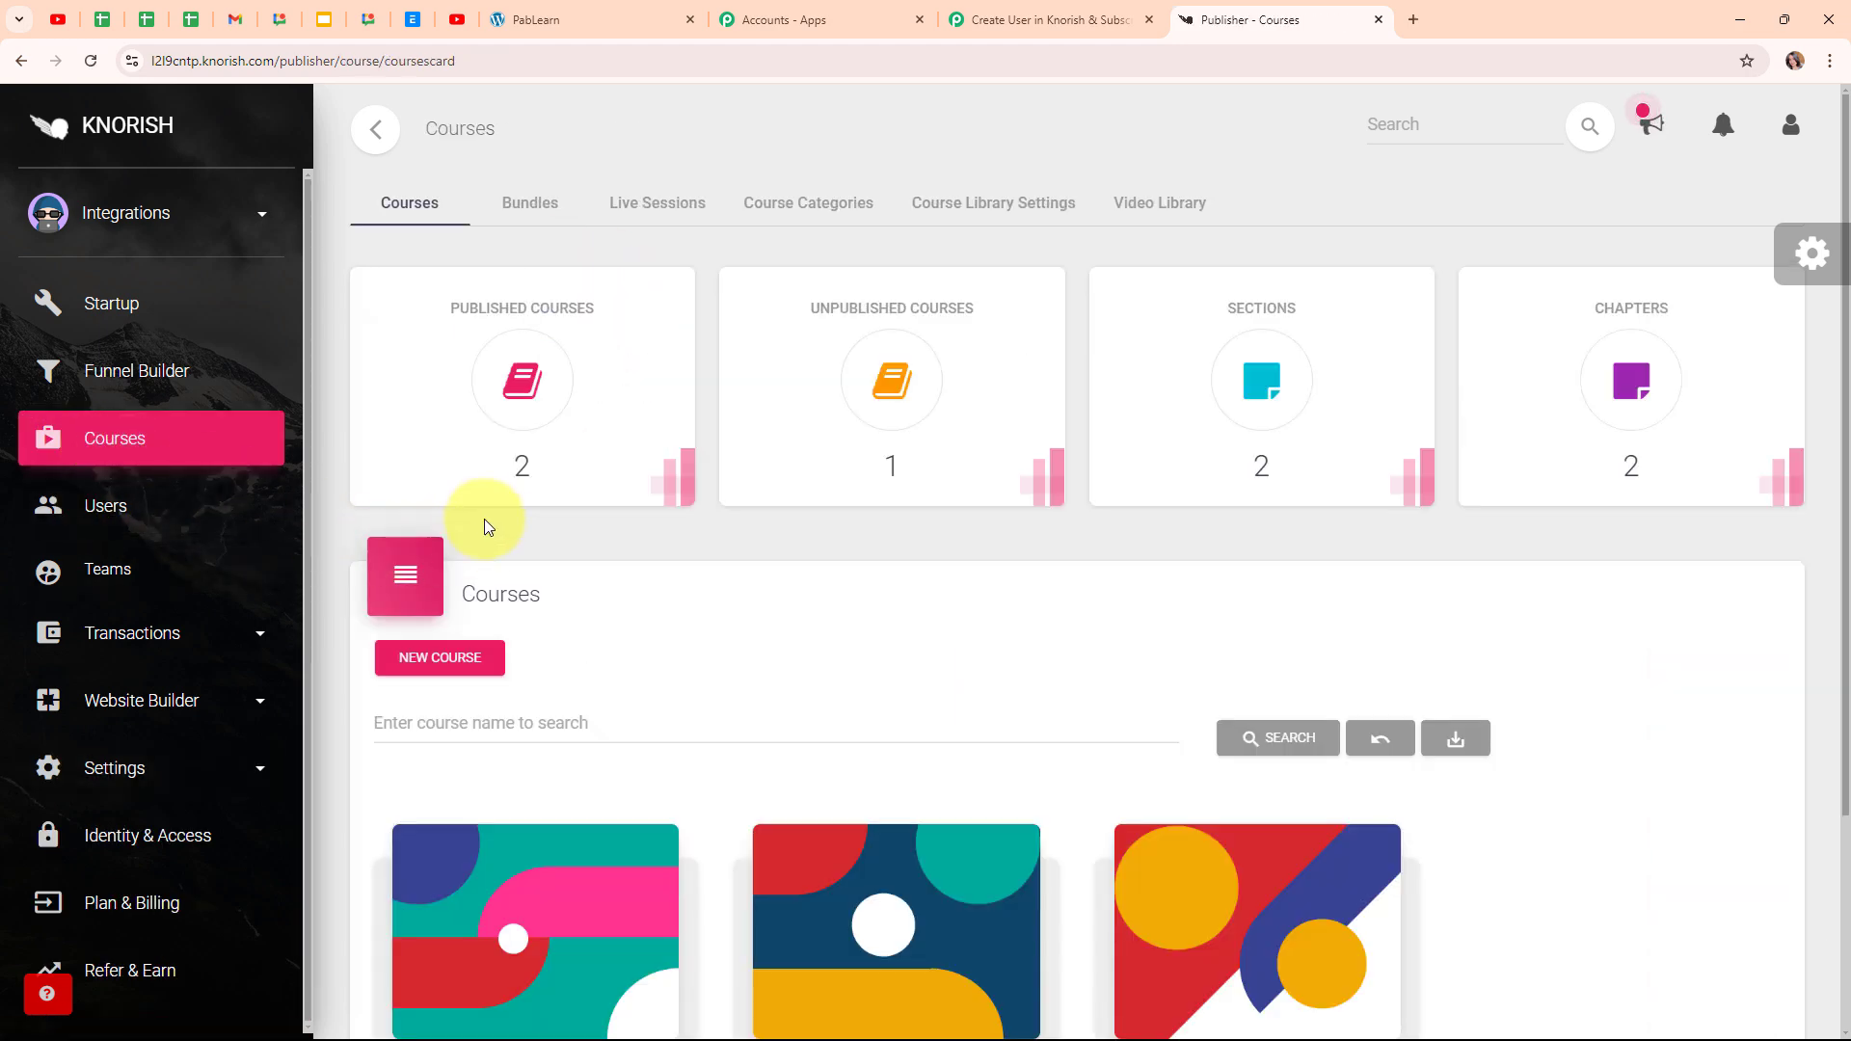
scroll(698, 527, down, 3)
mouse_move(1306, 712)
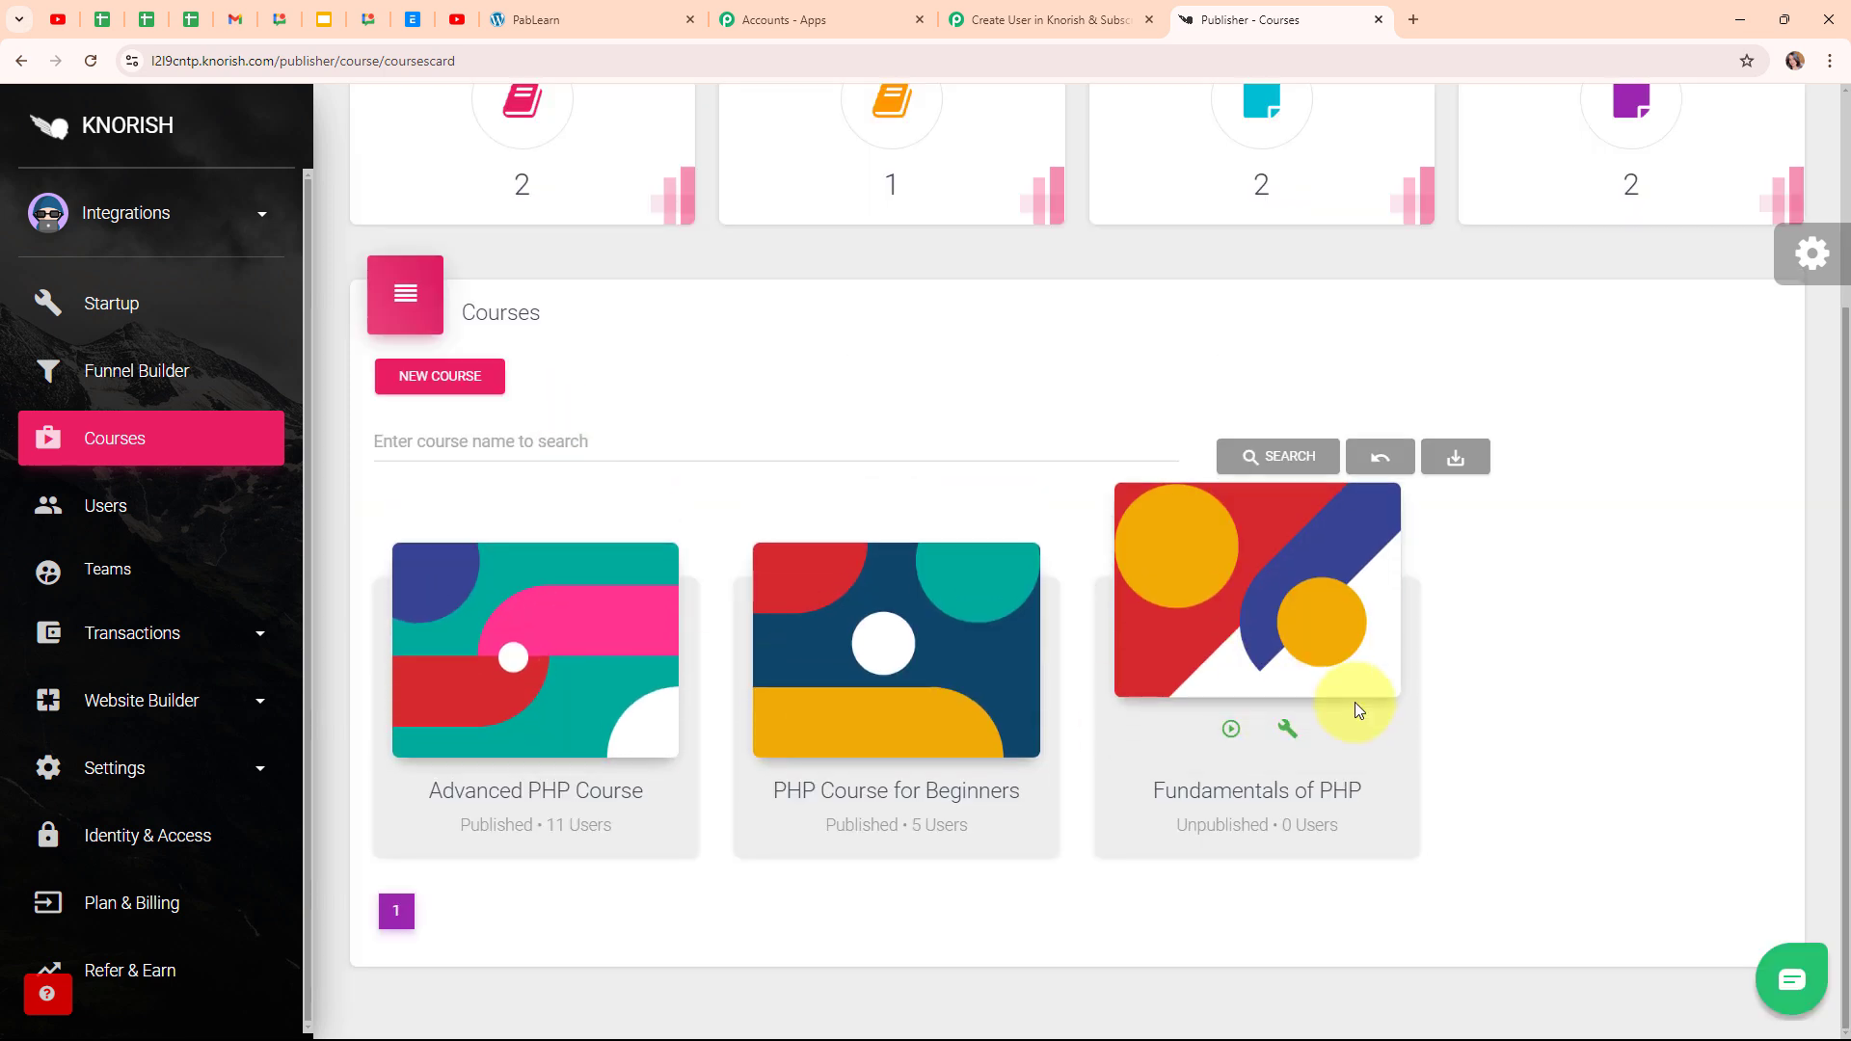
mouse_move(607, 702)
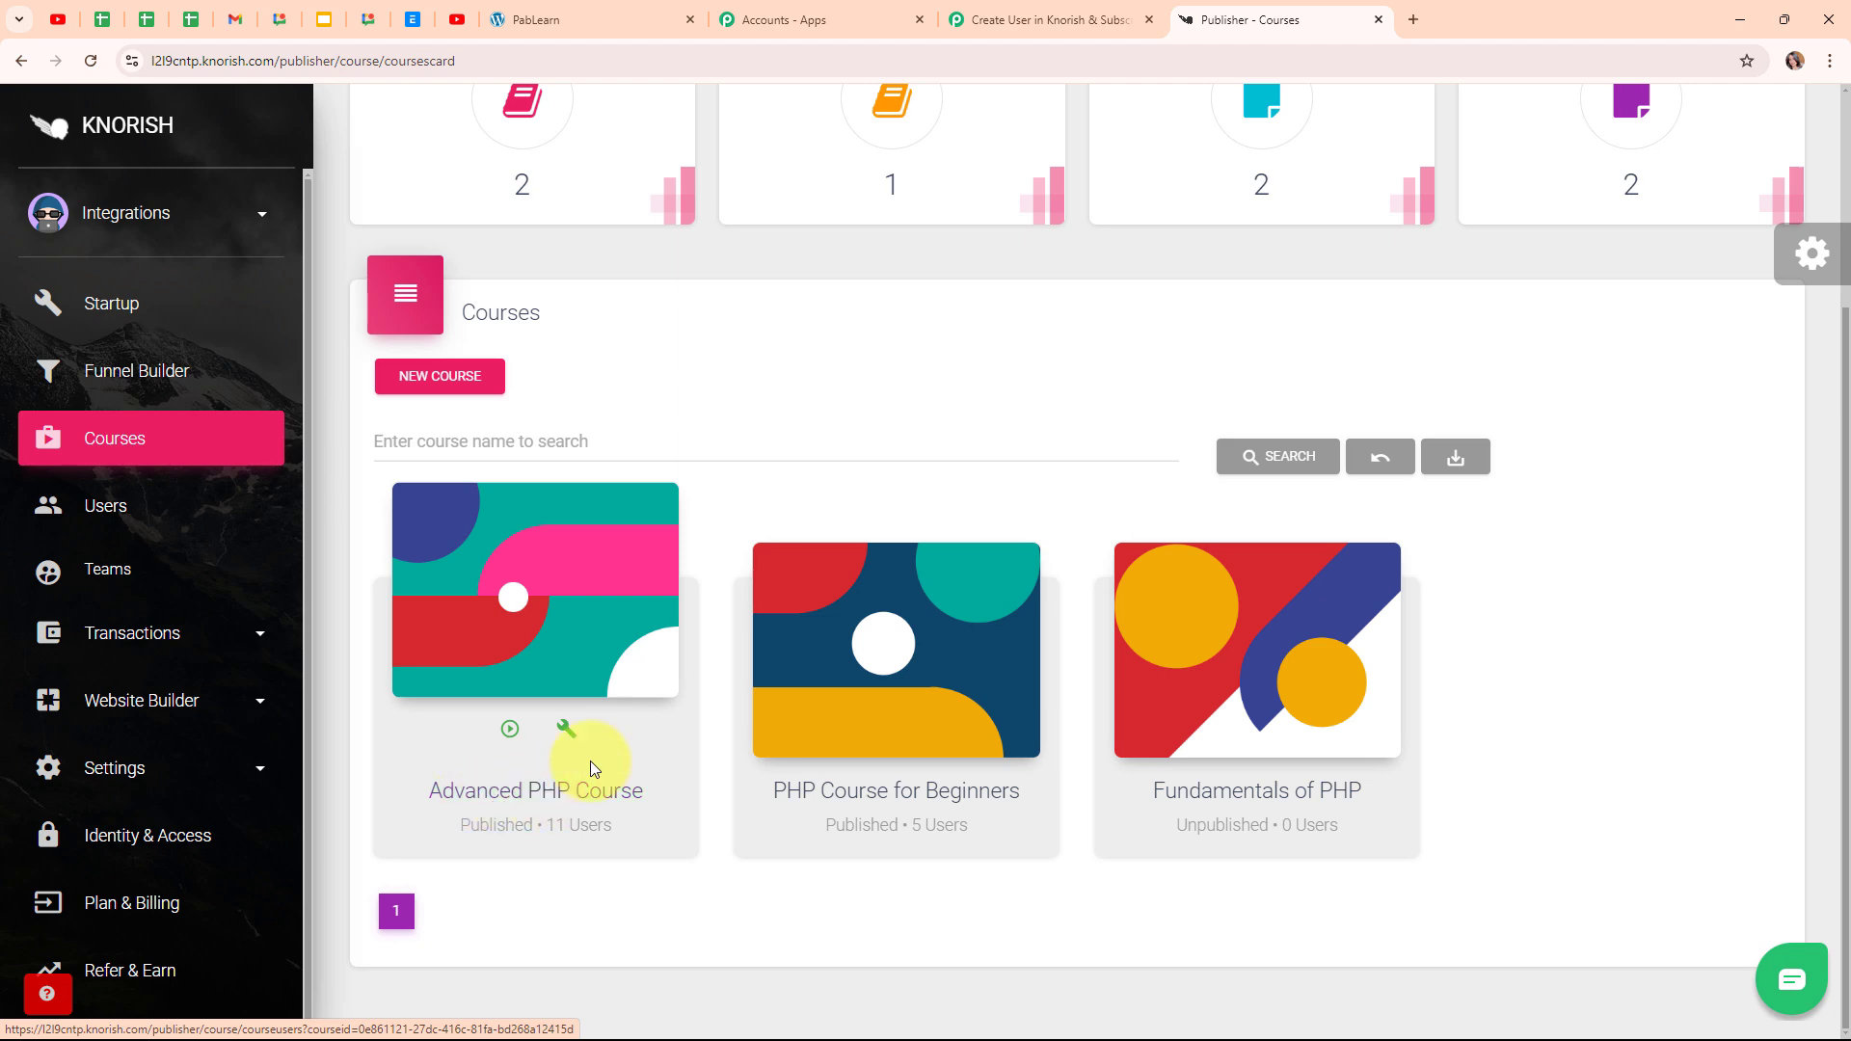
click(569, 735)
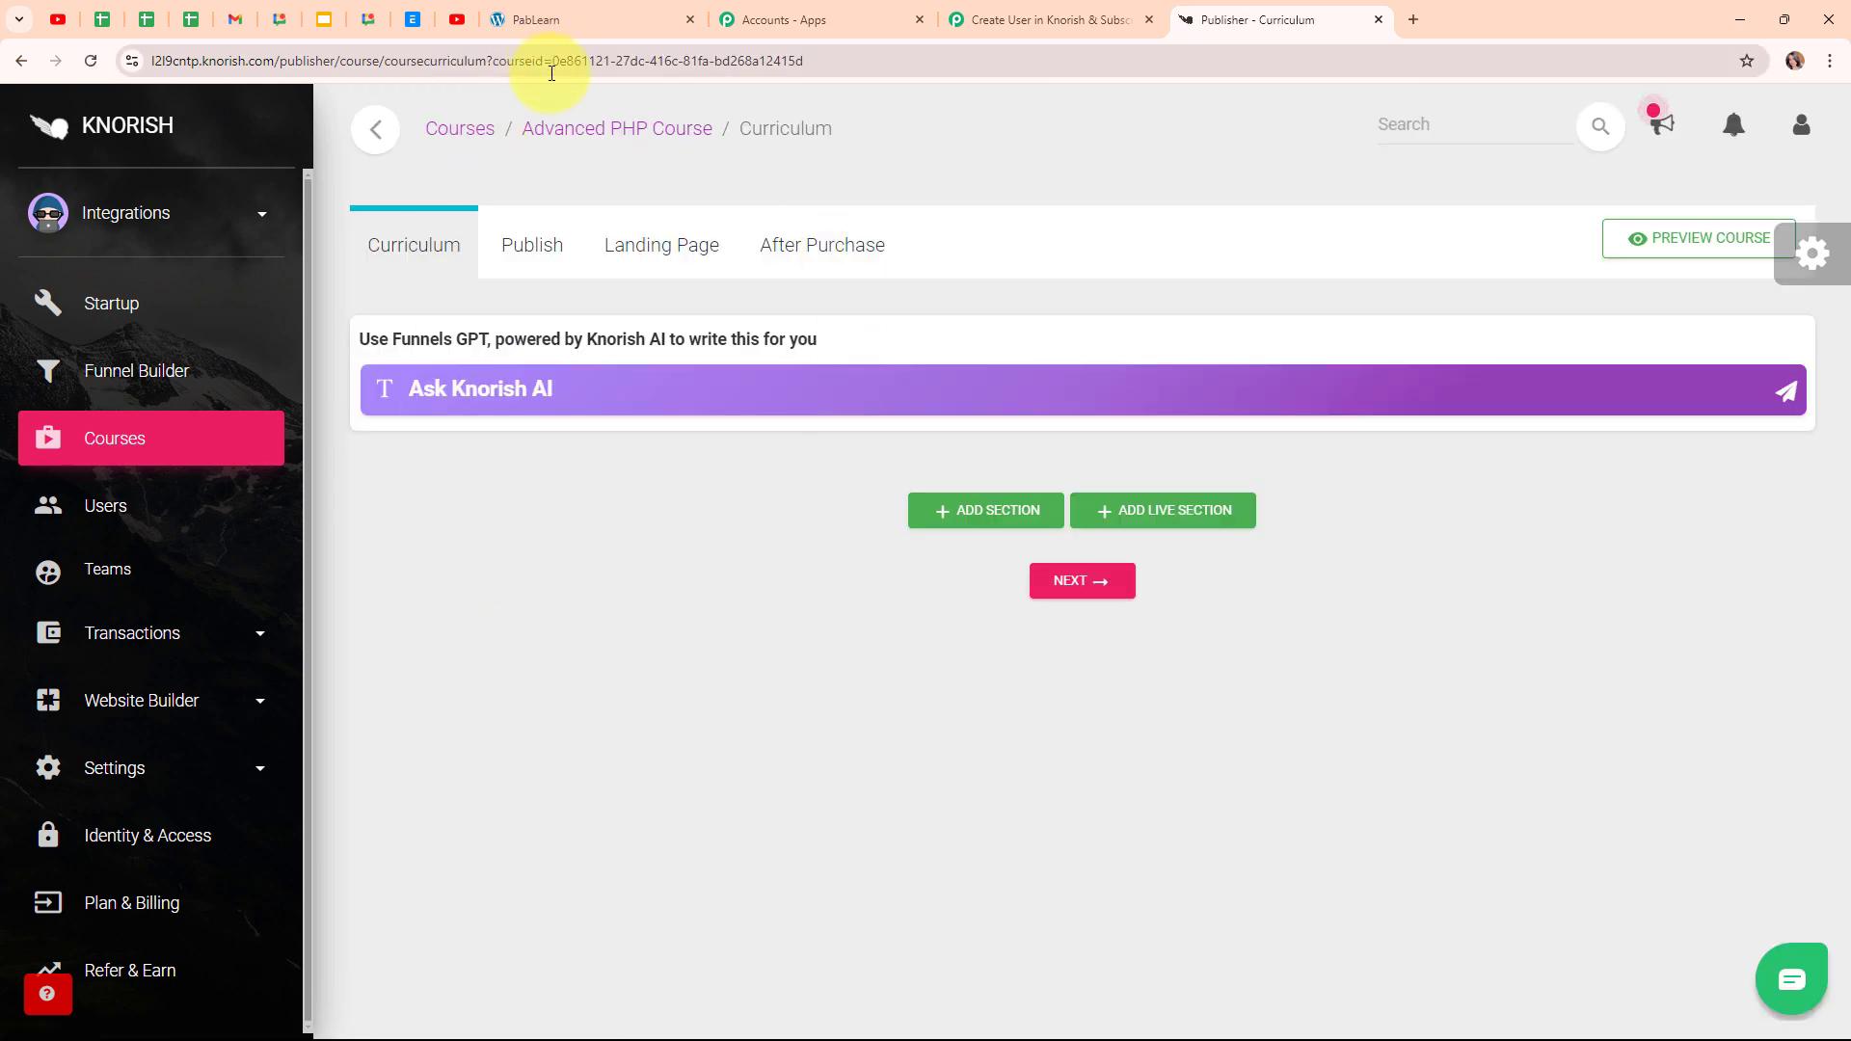
Copy the course ID from the page address and return to the Course ID field in Pabbly
click(851, 60)
click(851, 59)
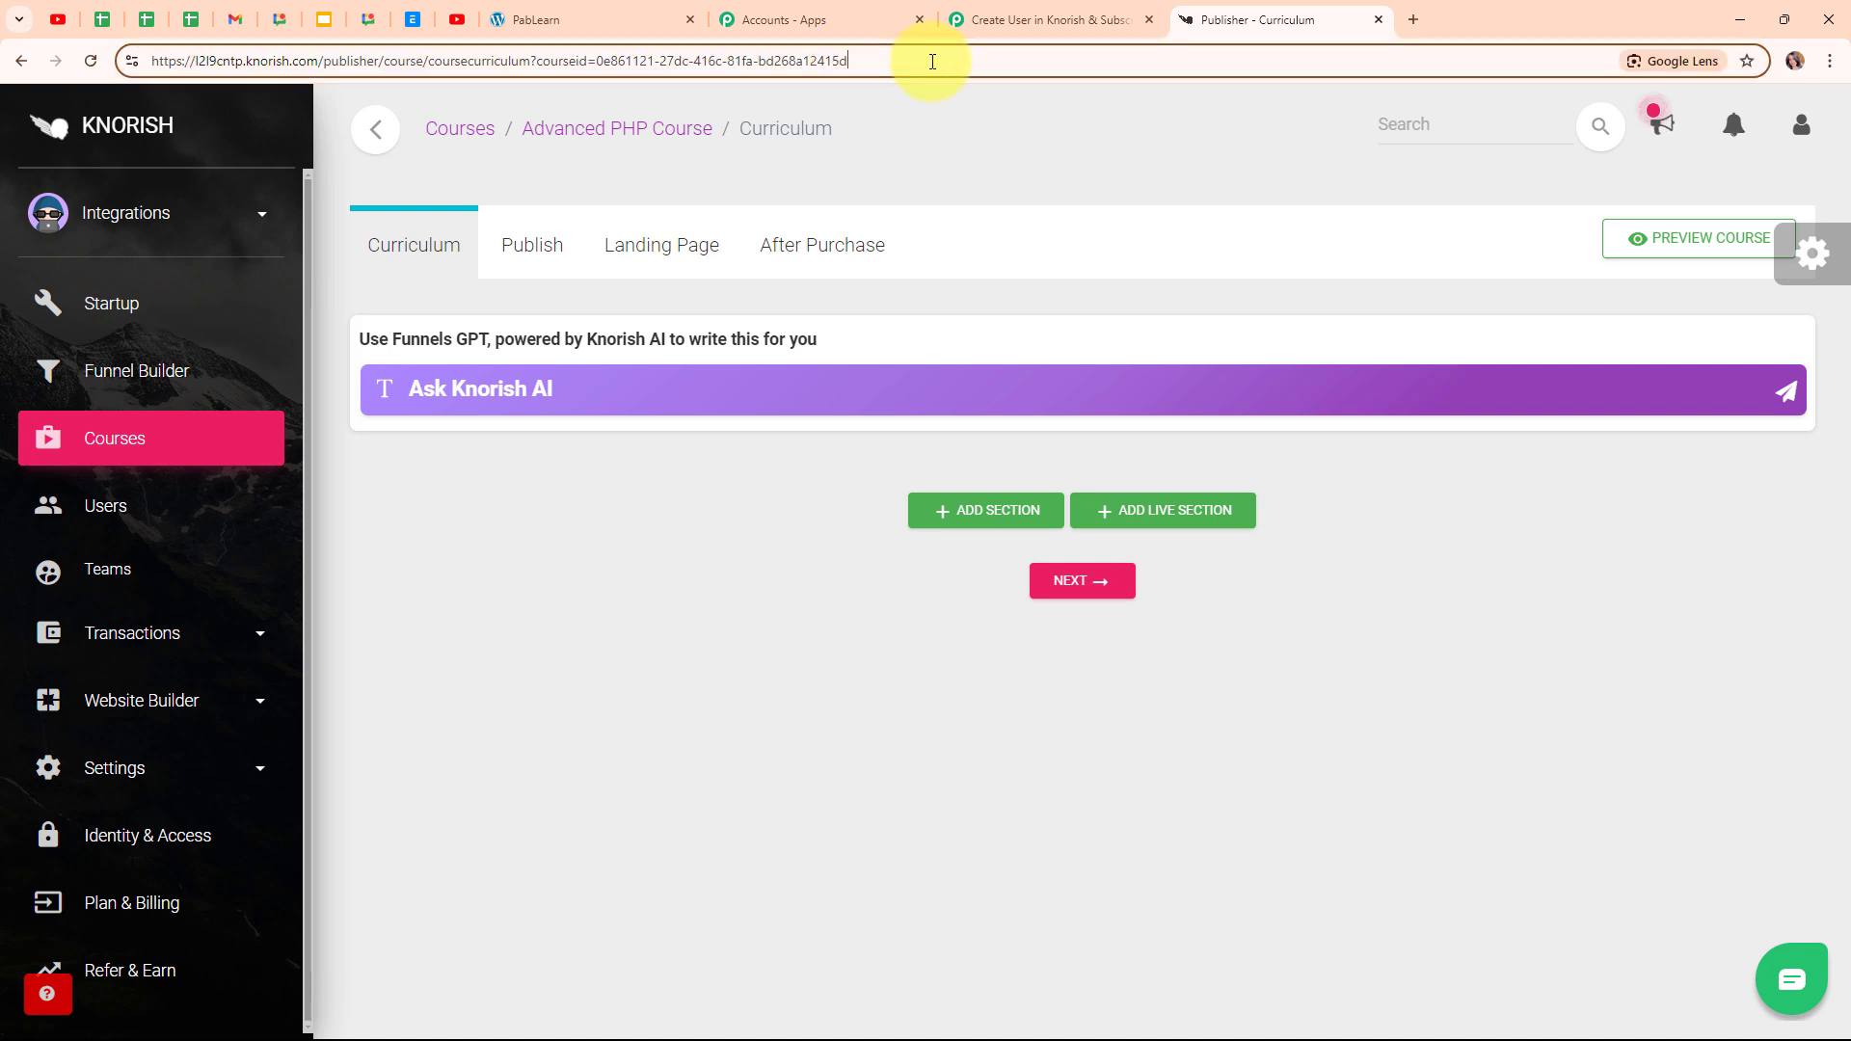
drag(929, 58, 595, 37)
key(ctrl+c)
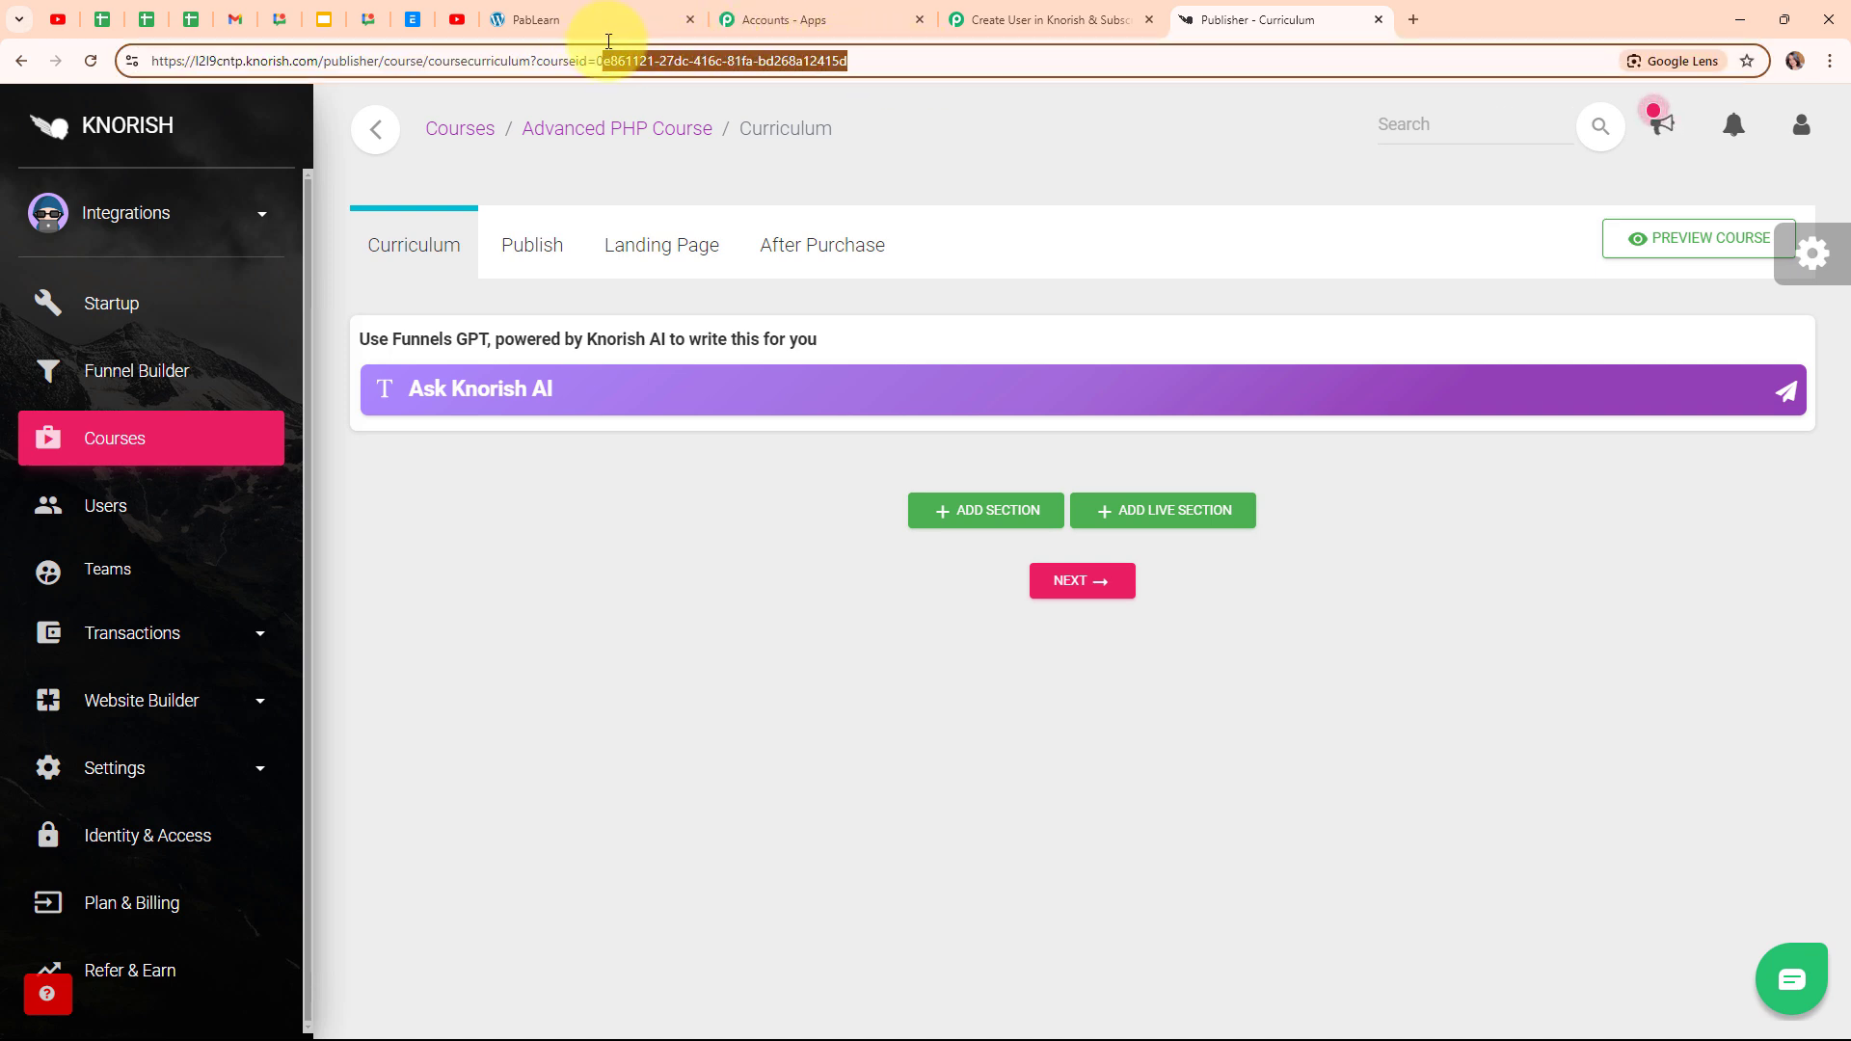
click(1061, 19)
click(621, 588)
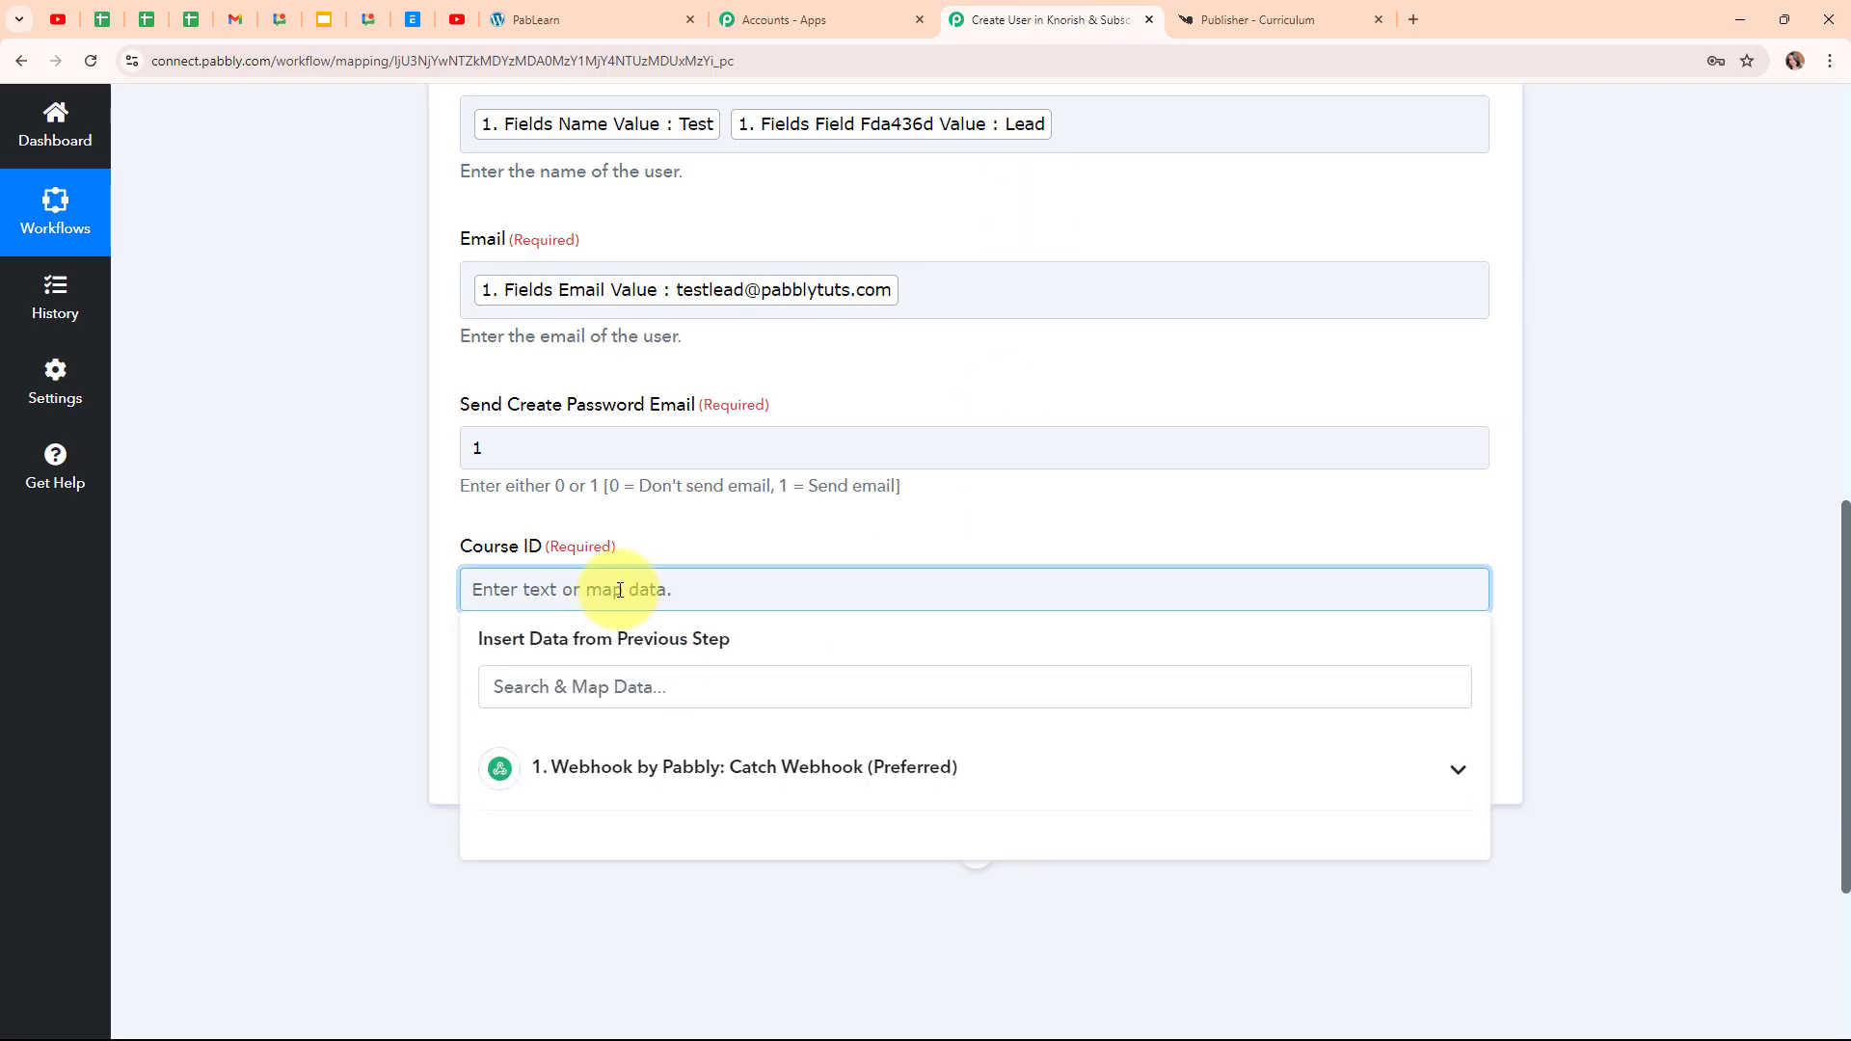
Paste the Advanced PHP Course ID into Course ID, send a test request returning 200, and collapse the step
key(ctrl+v)
click(338, 553)
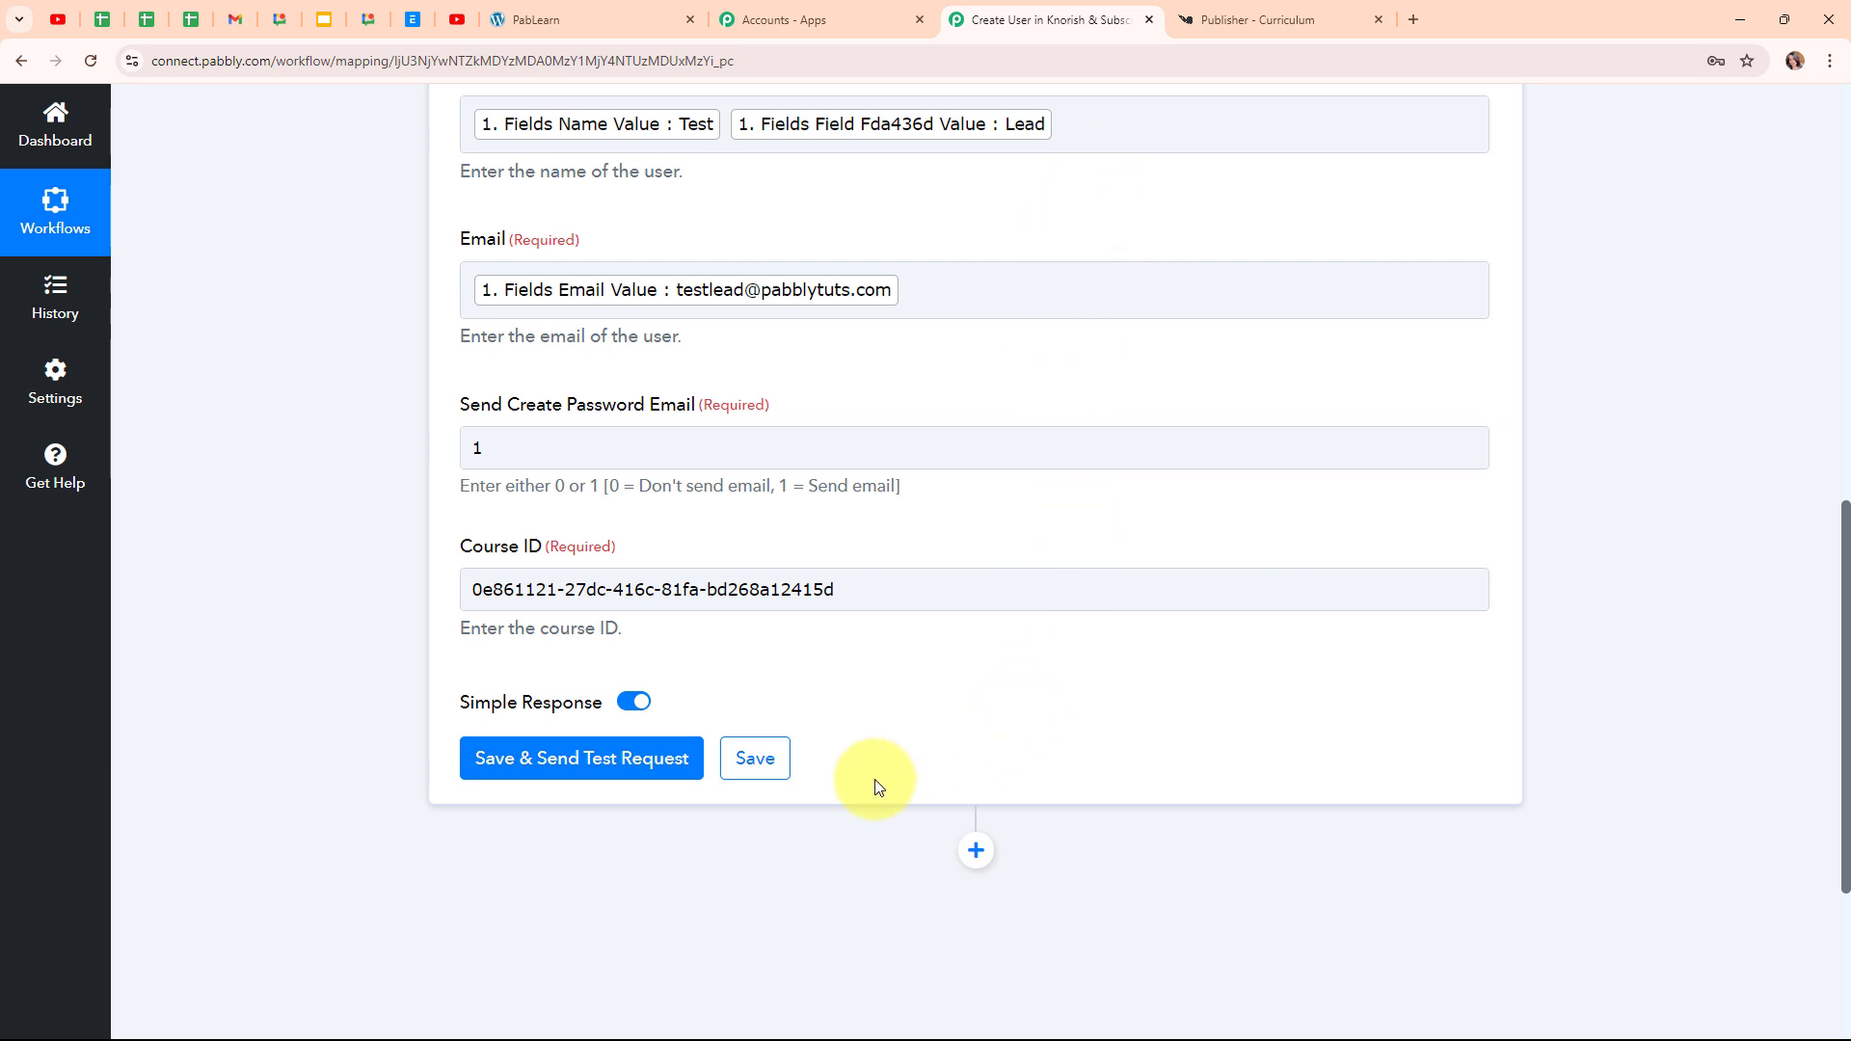
click(672, 771)
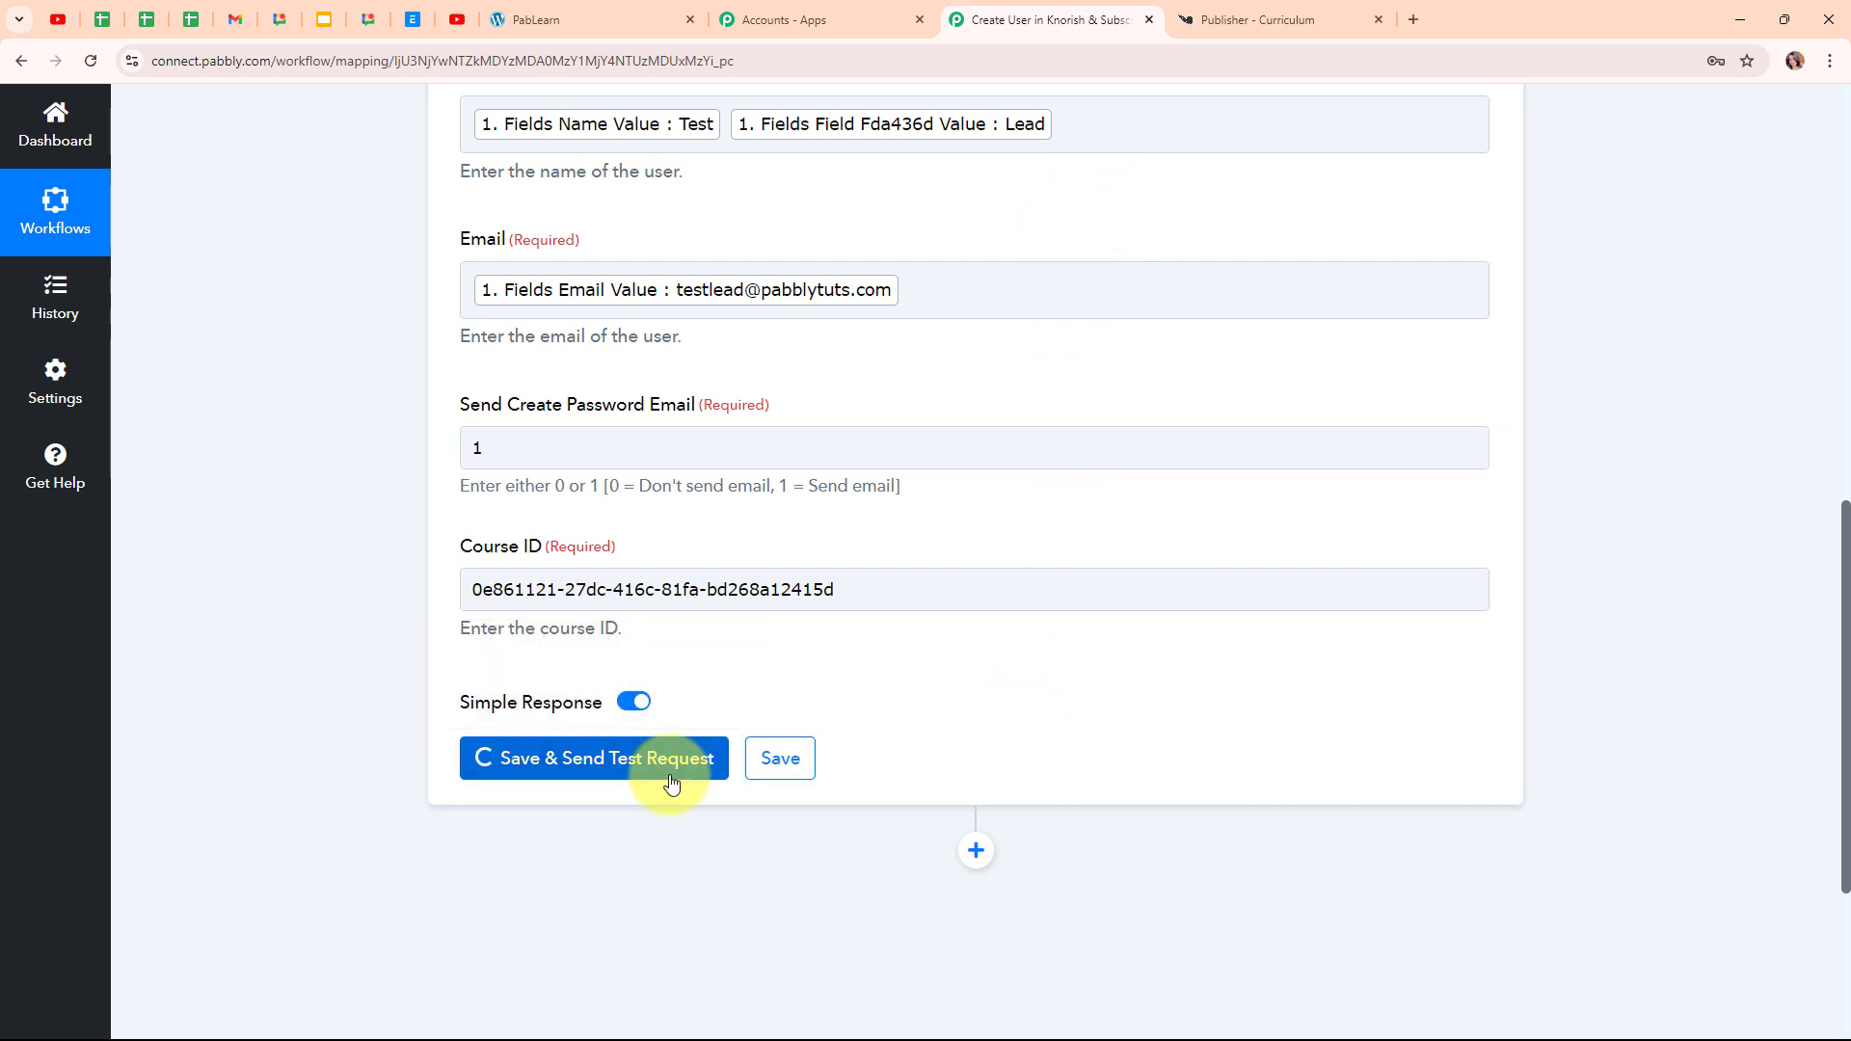
scroll(1624, 690, down, 4)
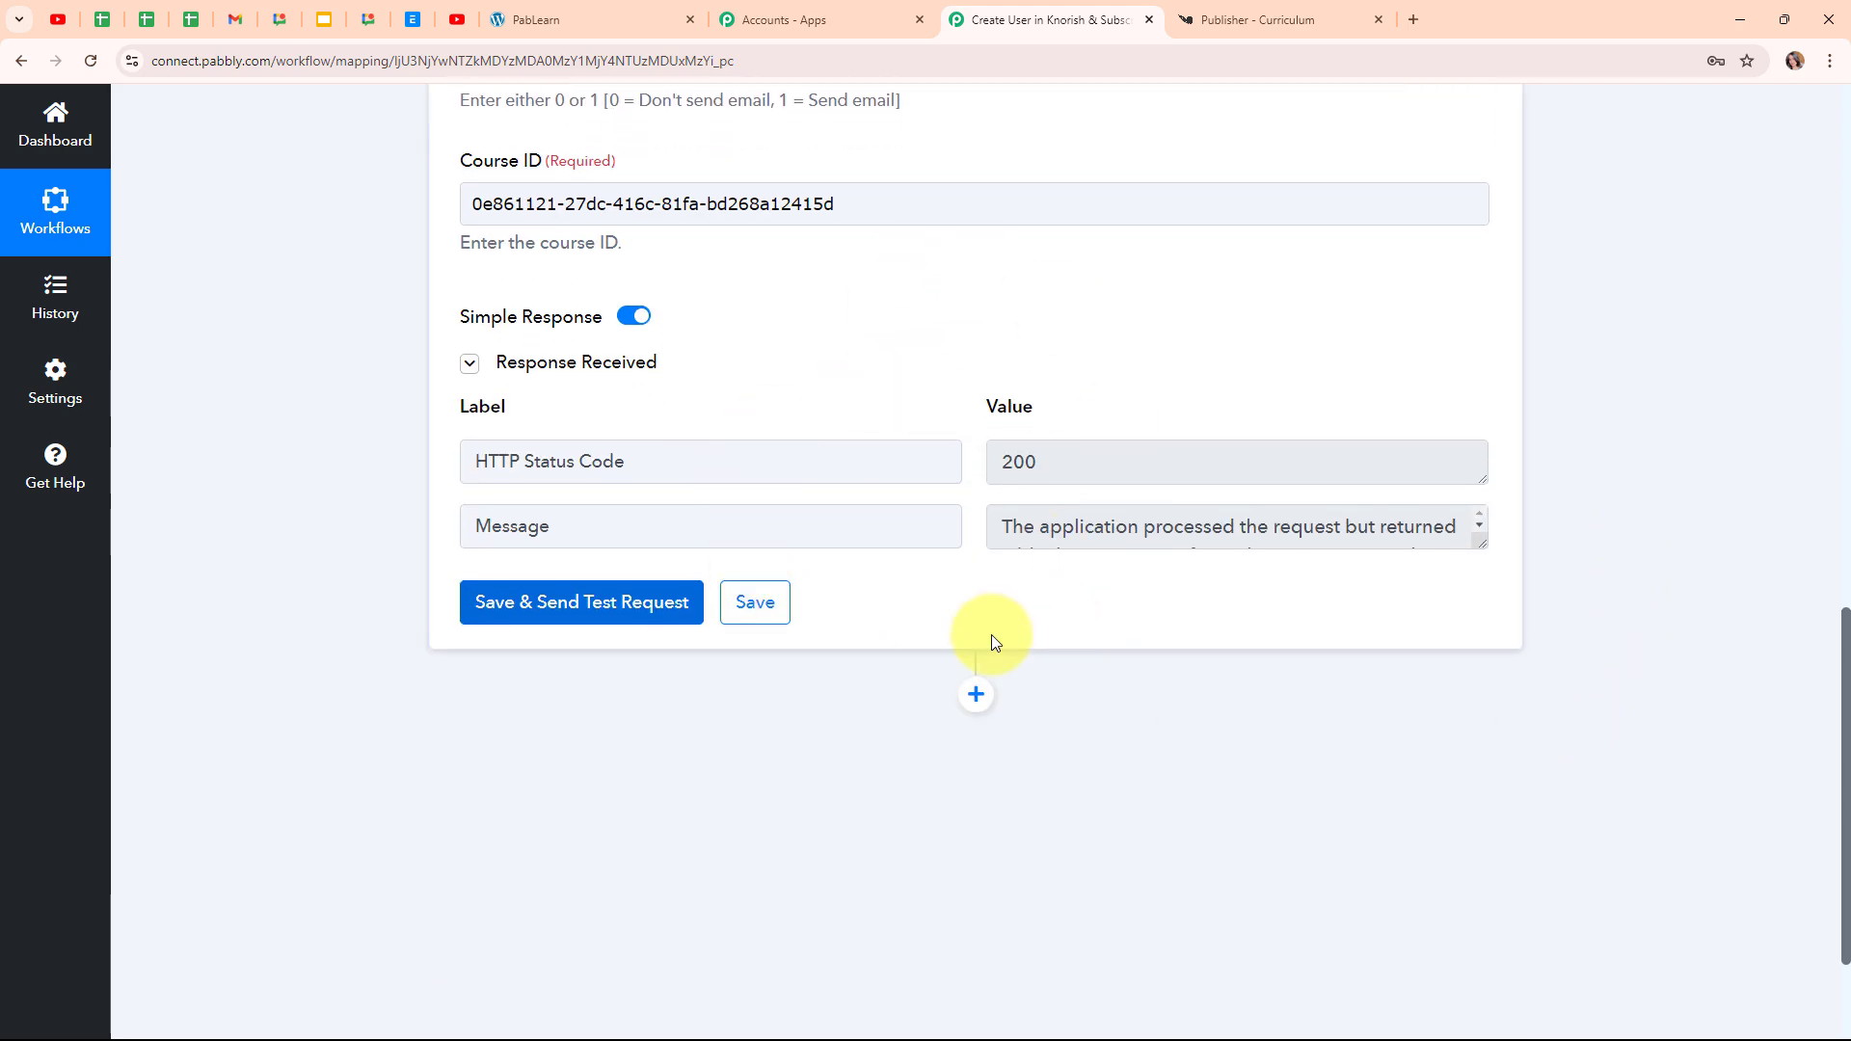
scroll(1484, 526, up, 5)
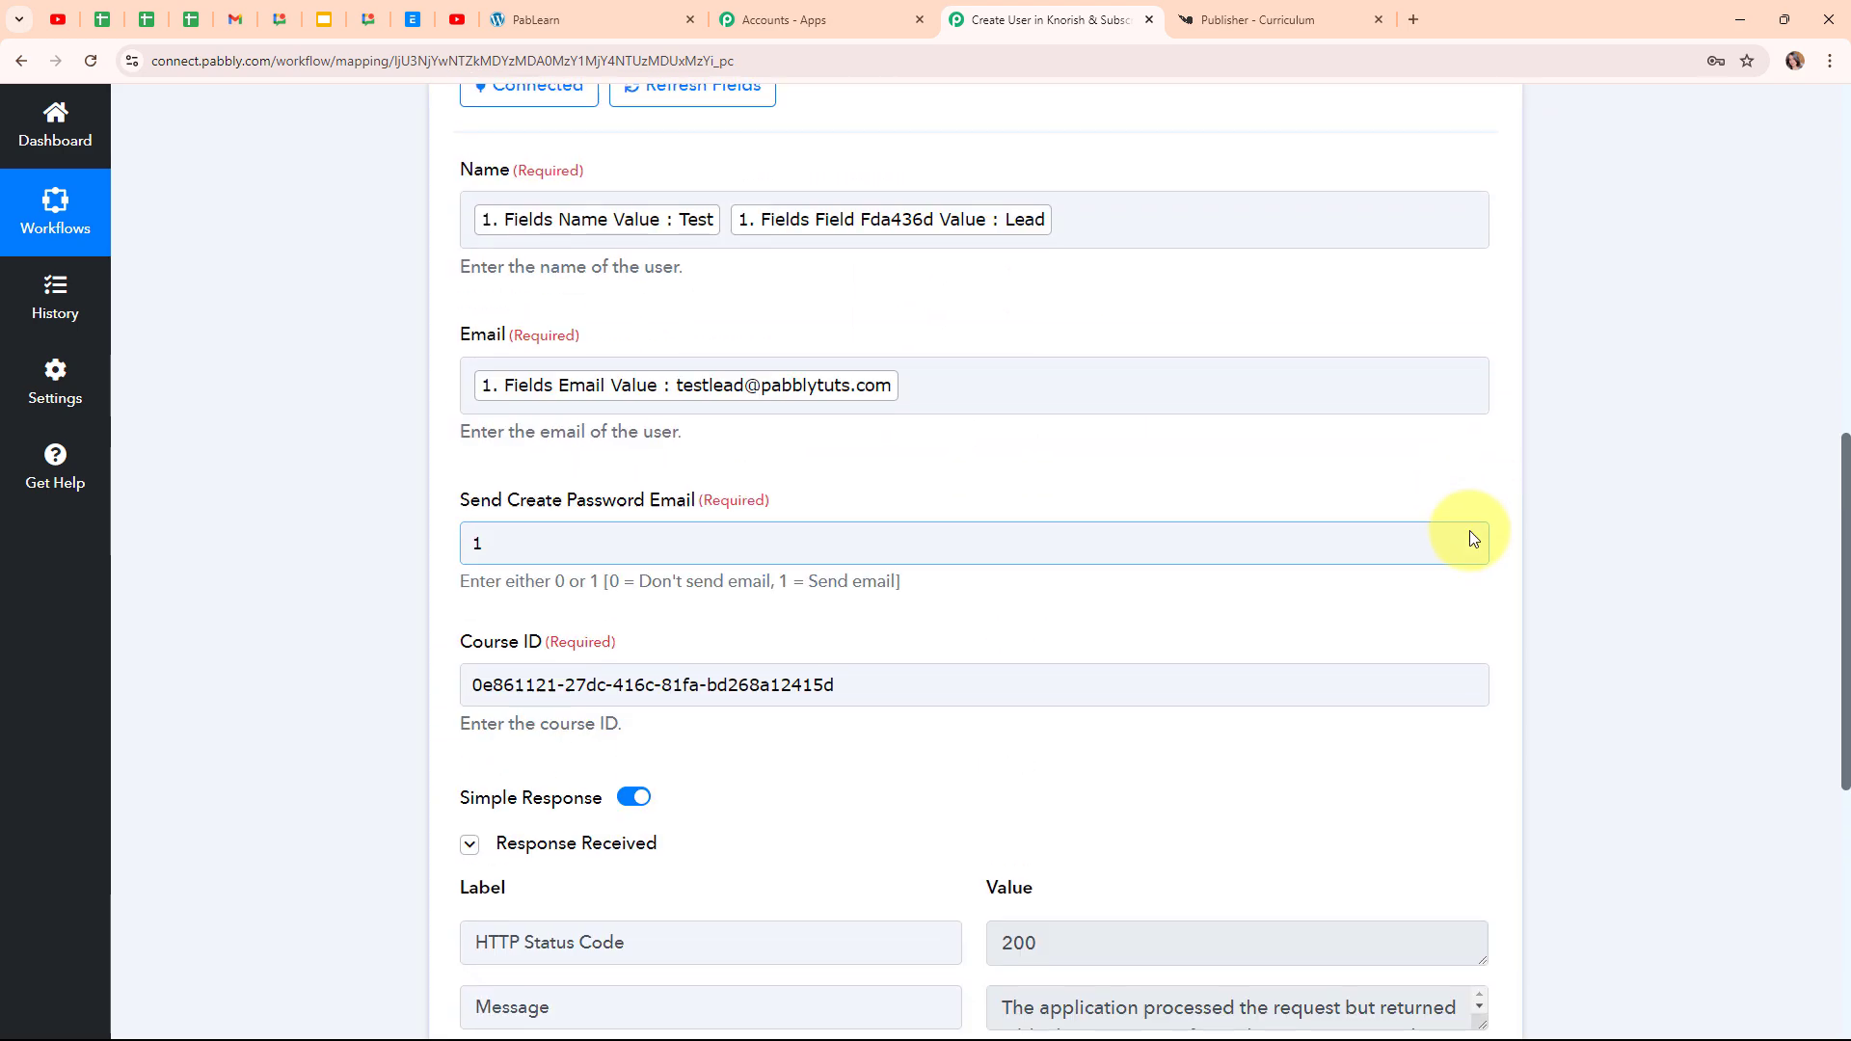
scroll(1469, 538, up, 6)
click(1484, 546)
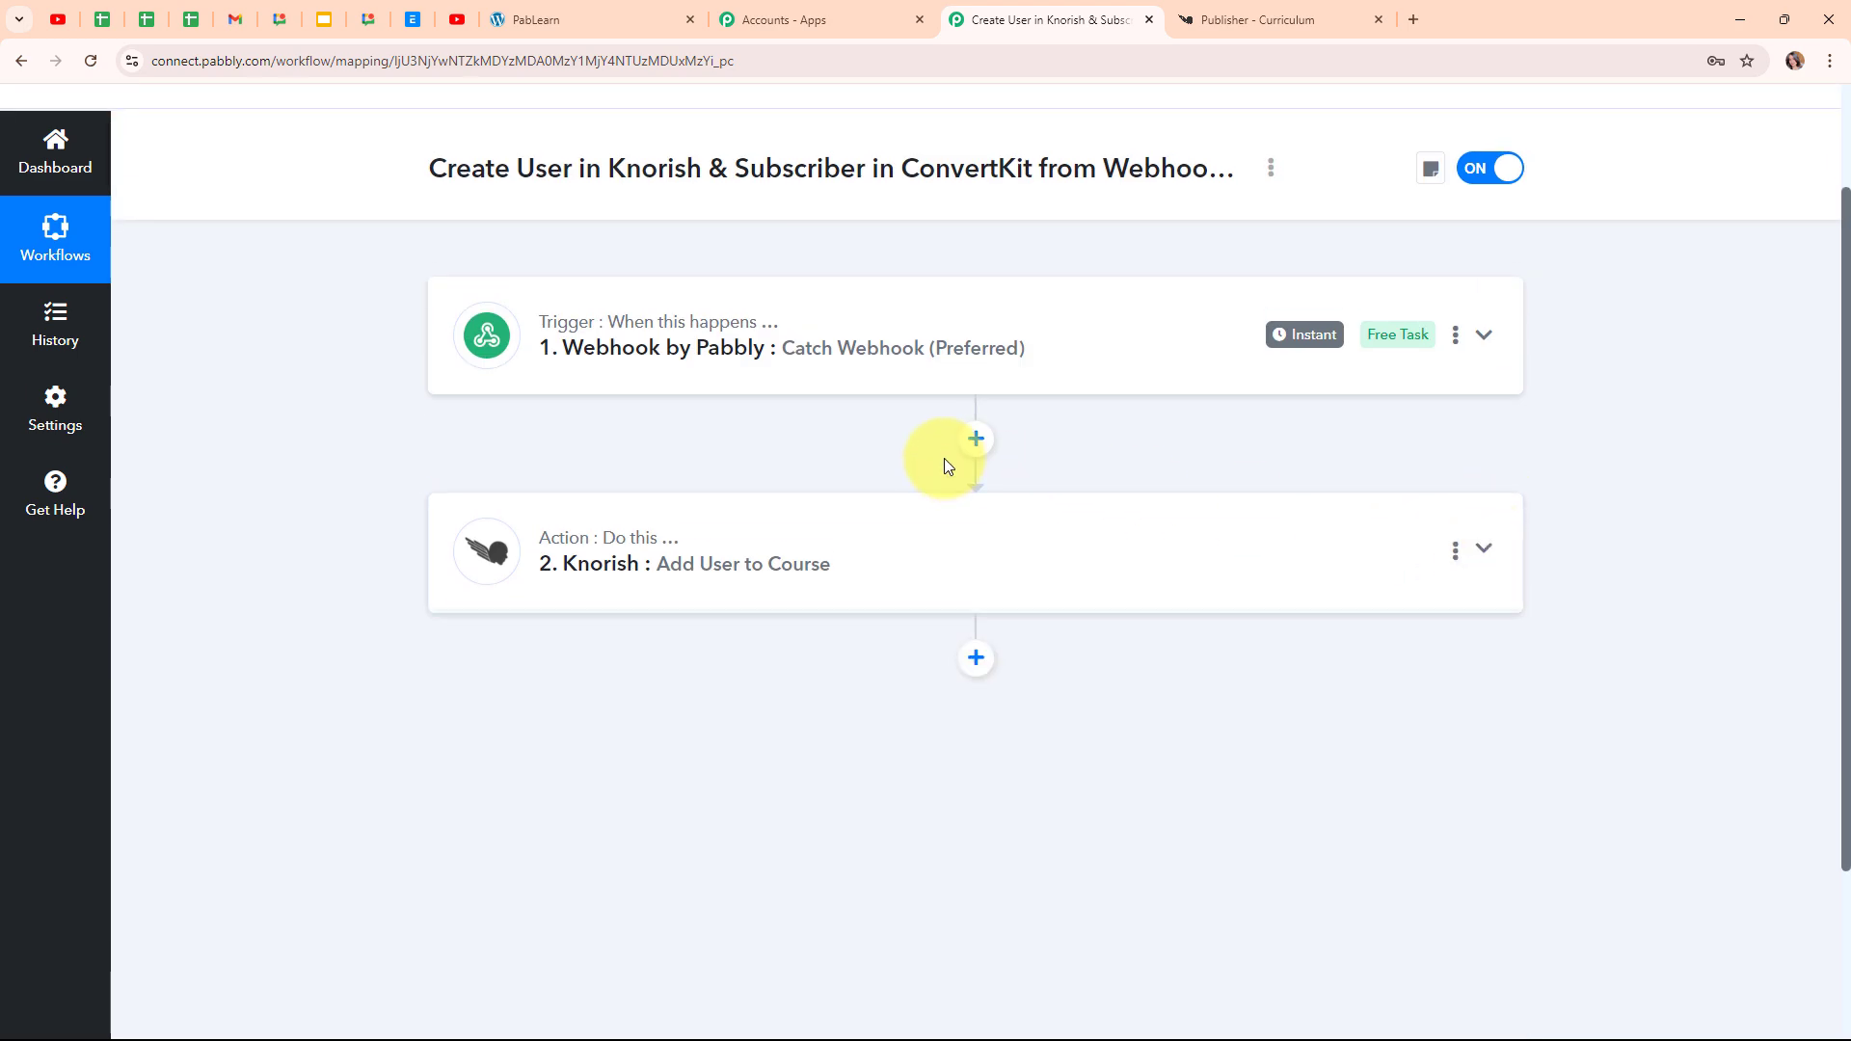
scroll(819, 511, up, 2)
Check Knorish's Users page for the new test lead in the Most recent 10 users table
click(1253, 19)
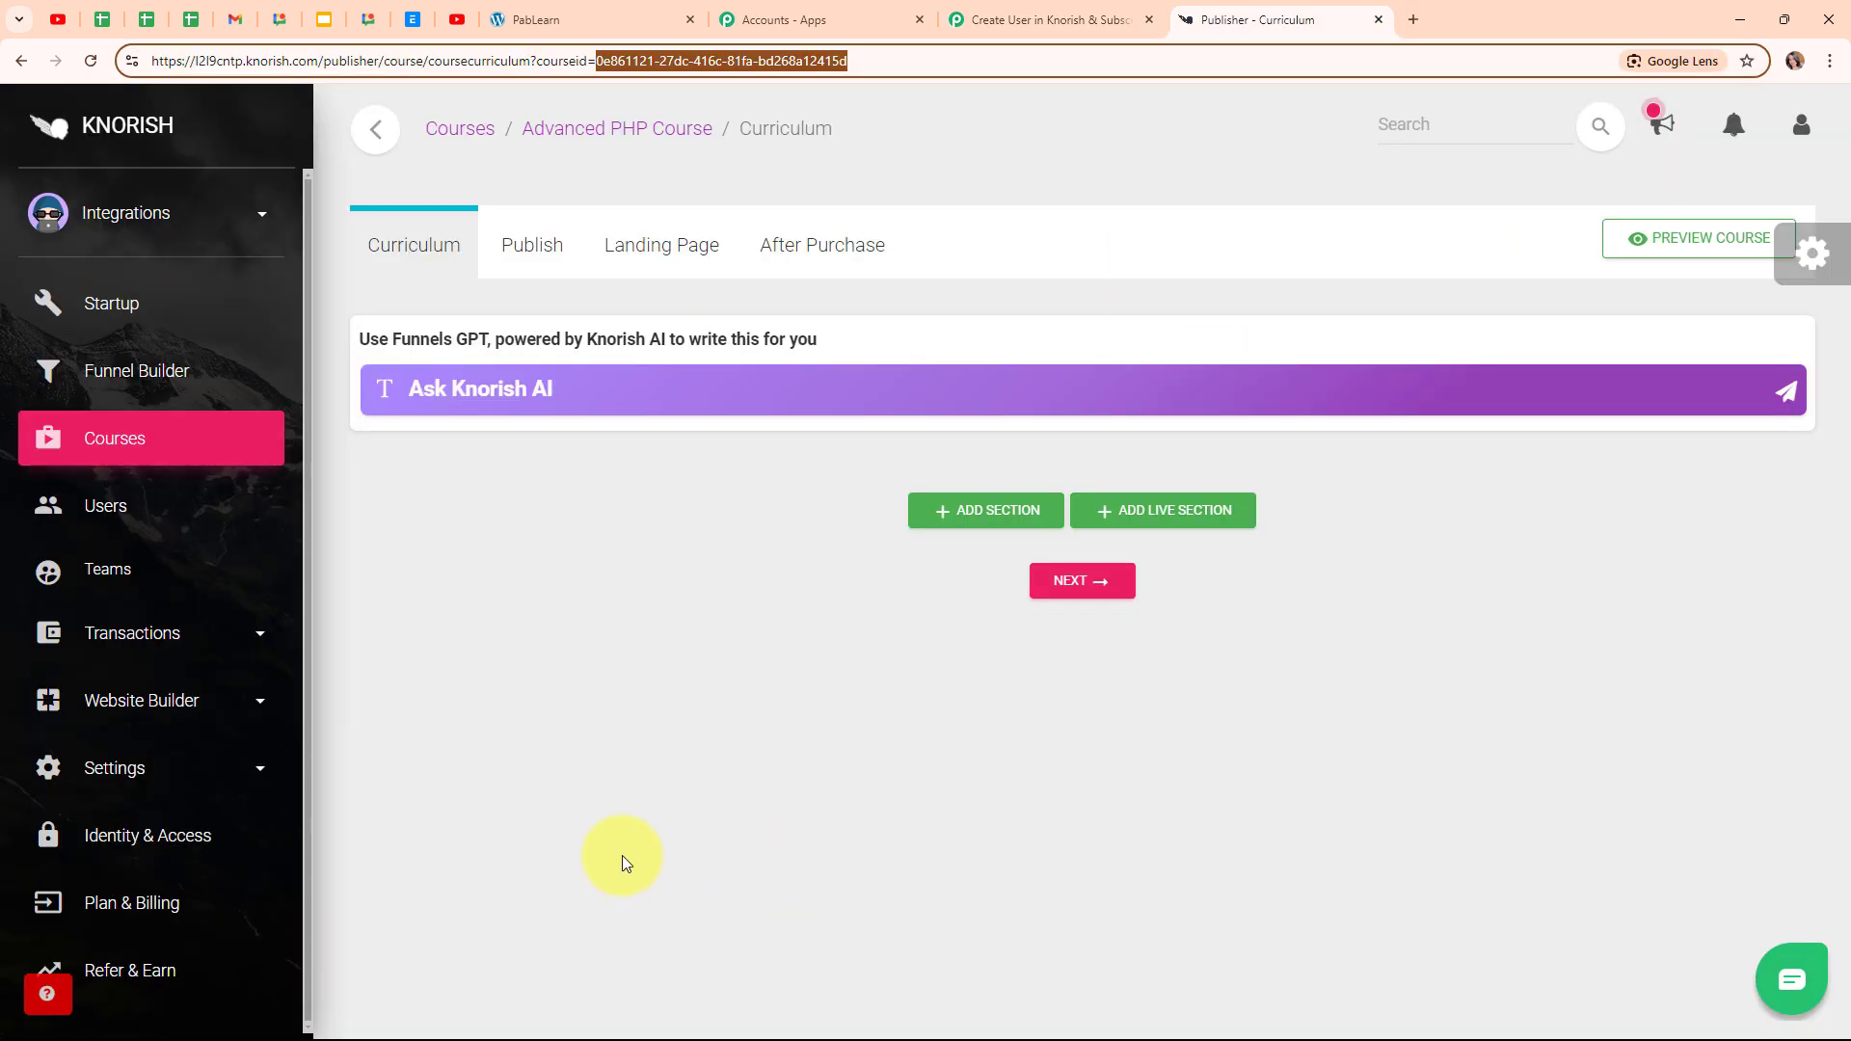
click(124, 531)
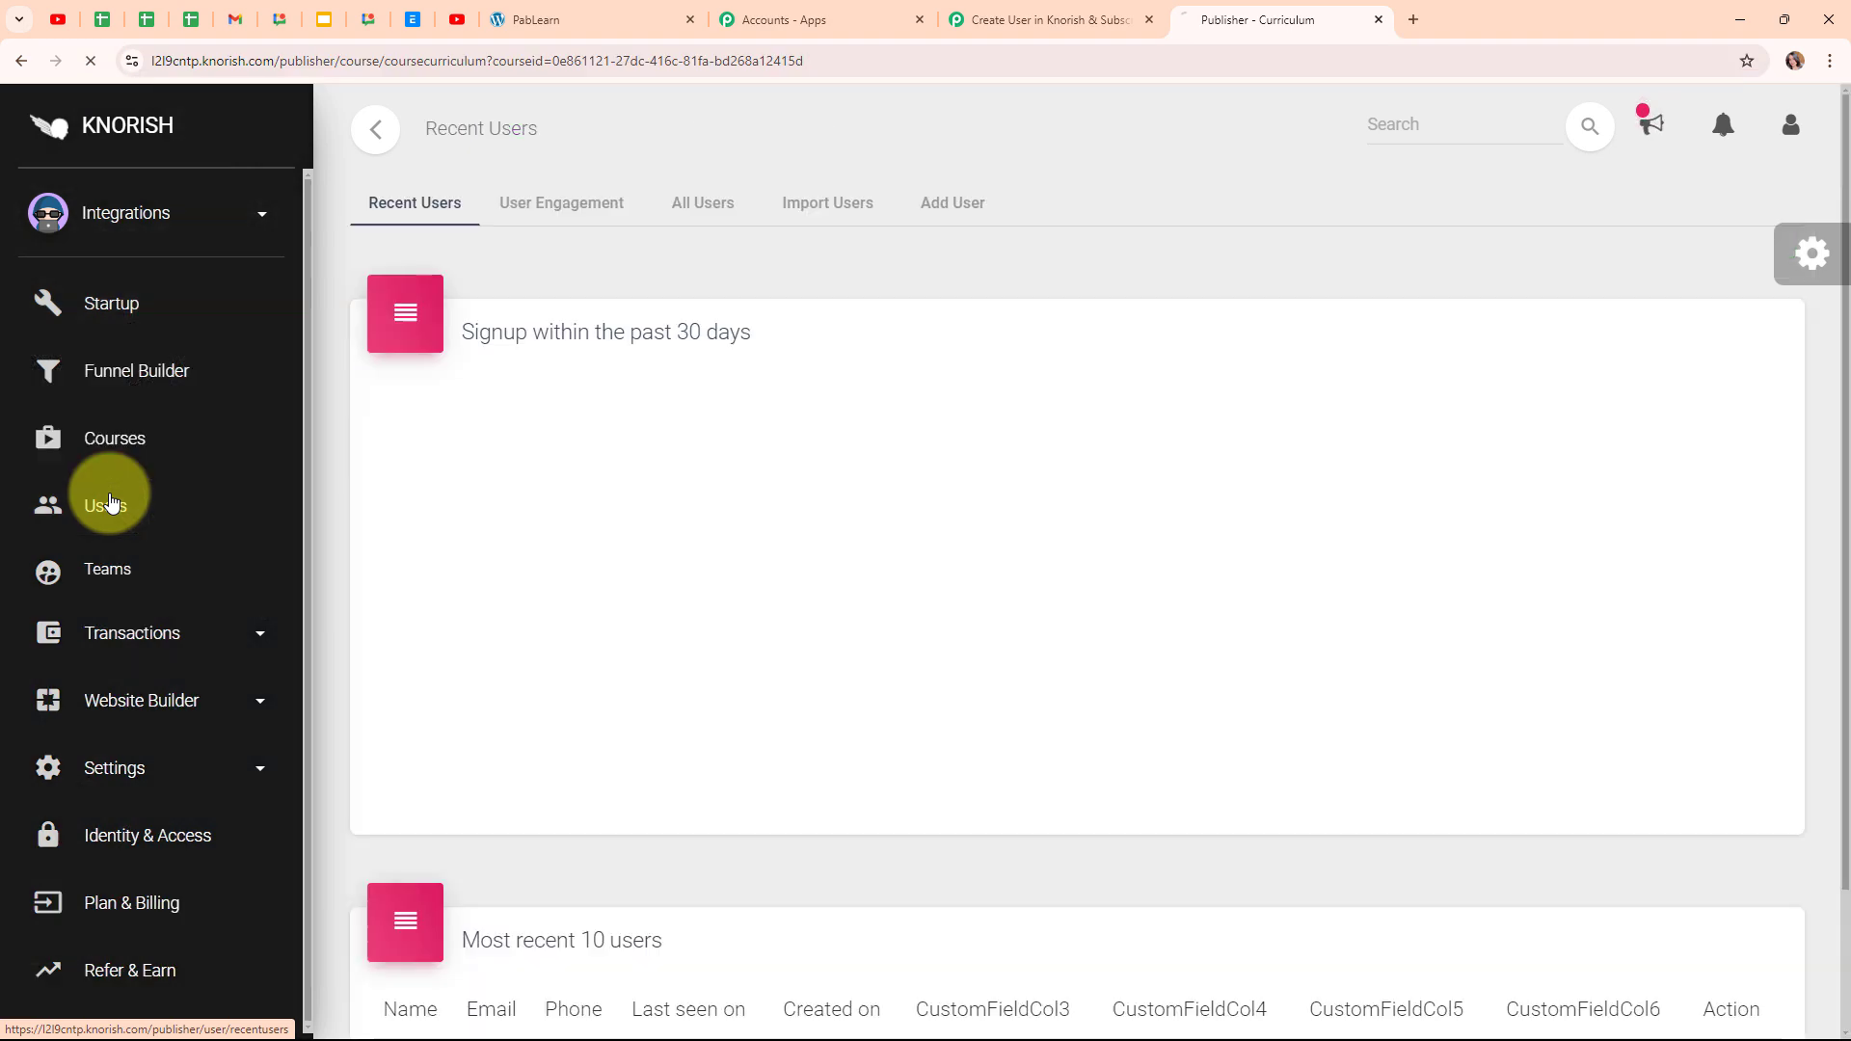
scroll(1174, 633, down, 6)
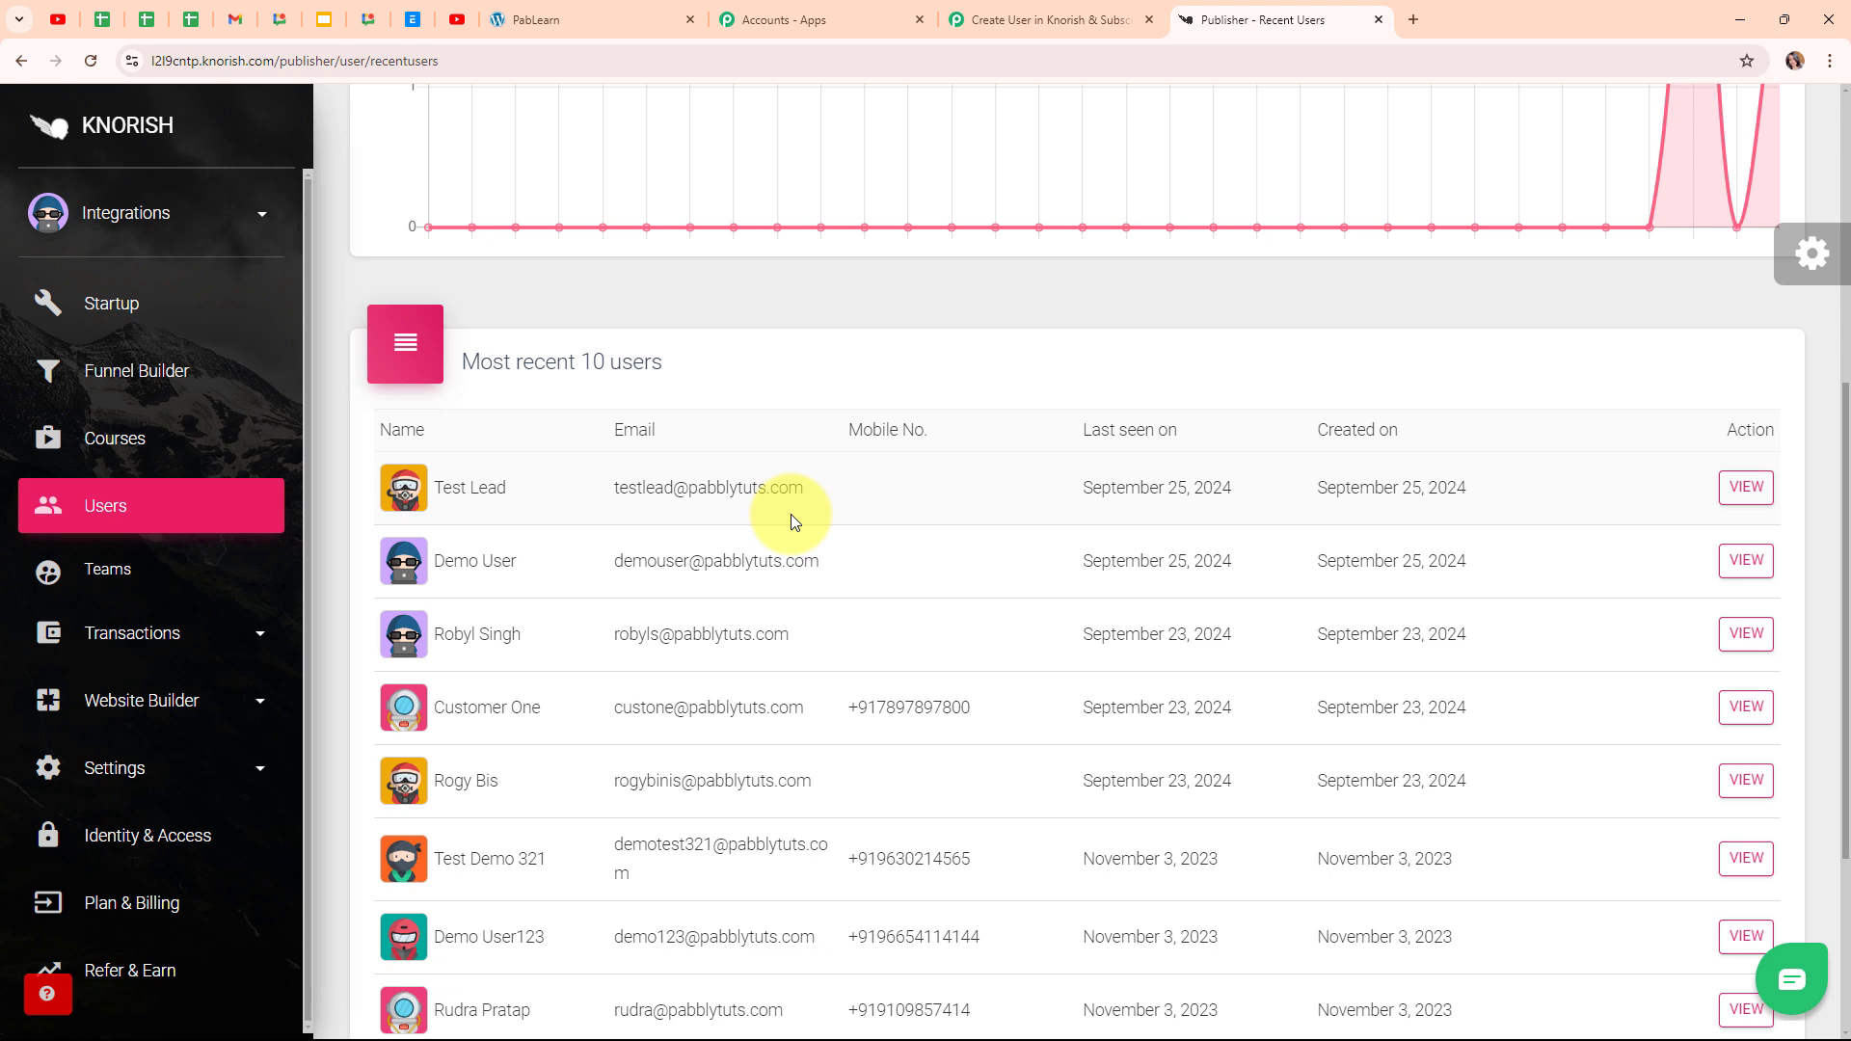
click(1048, 19)
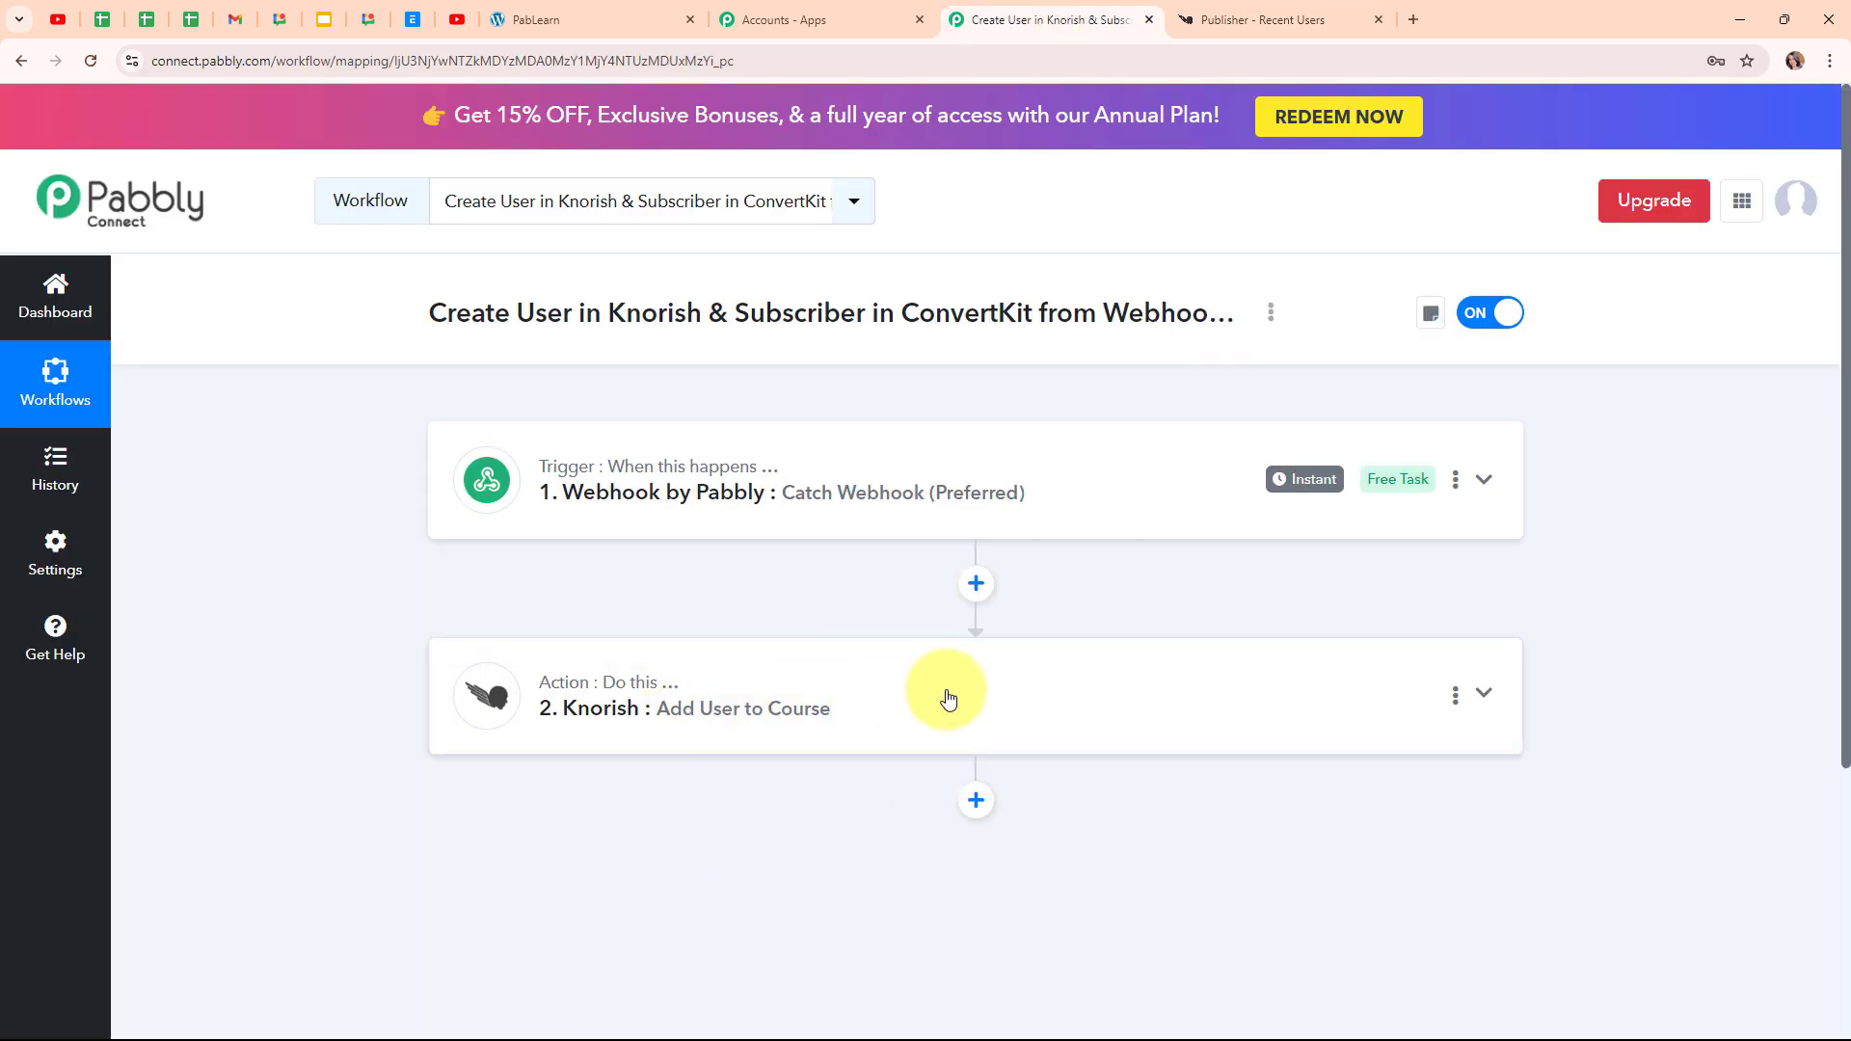
Add a step below Knorish and choose ConvertKit as its app via the 'con' search
scroll(1260, 667, down, 3)
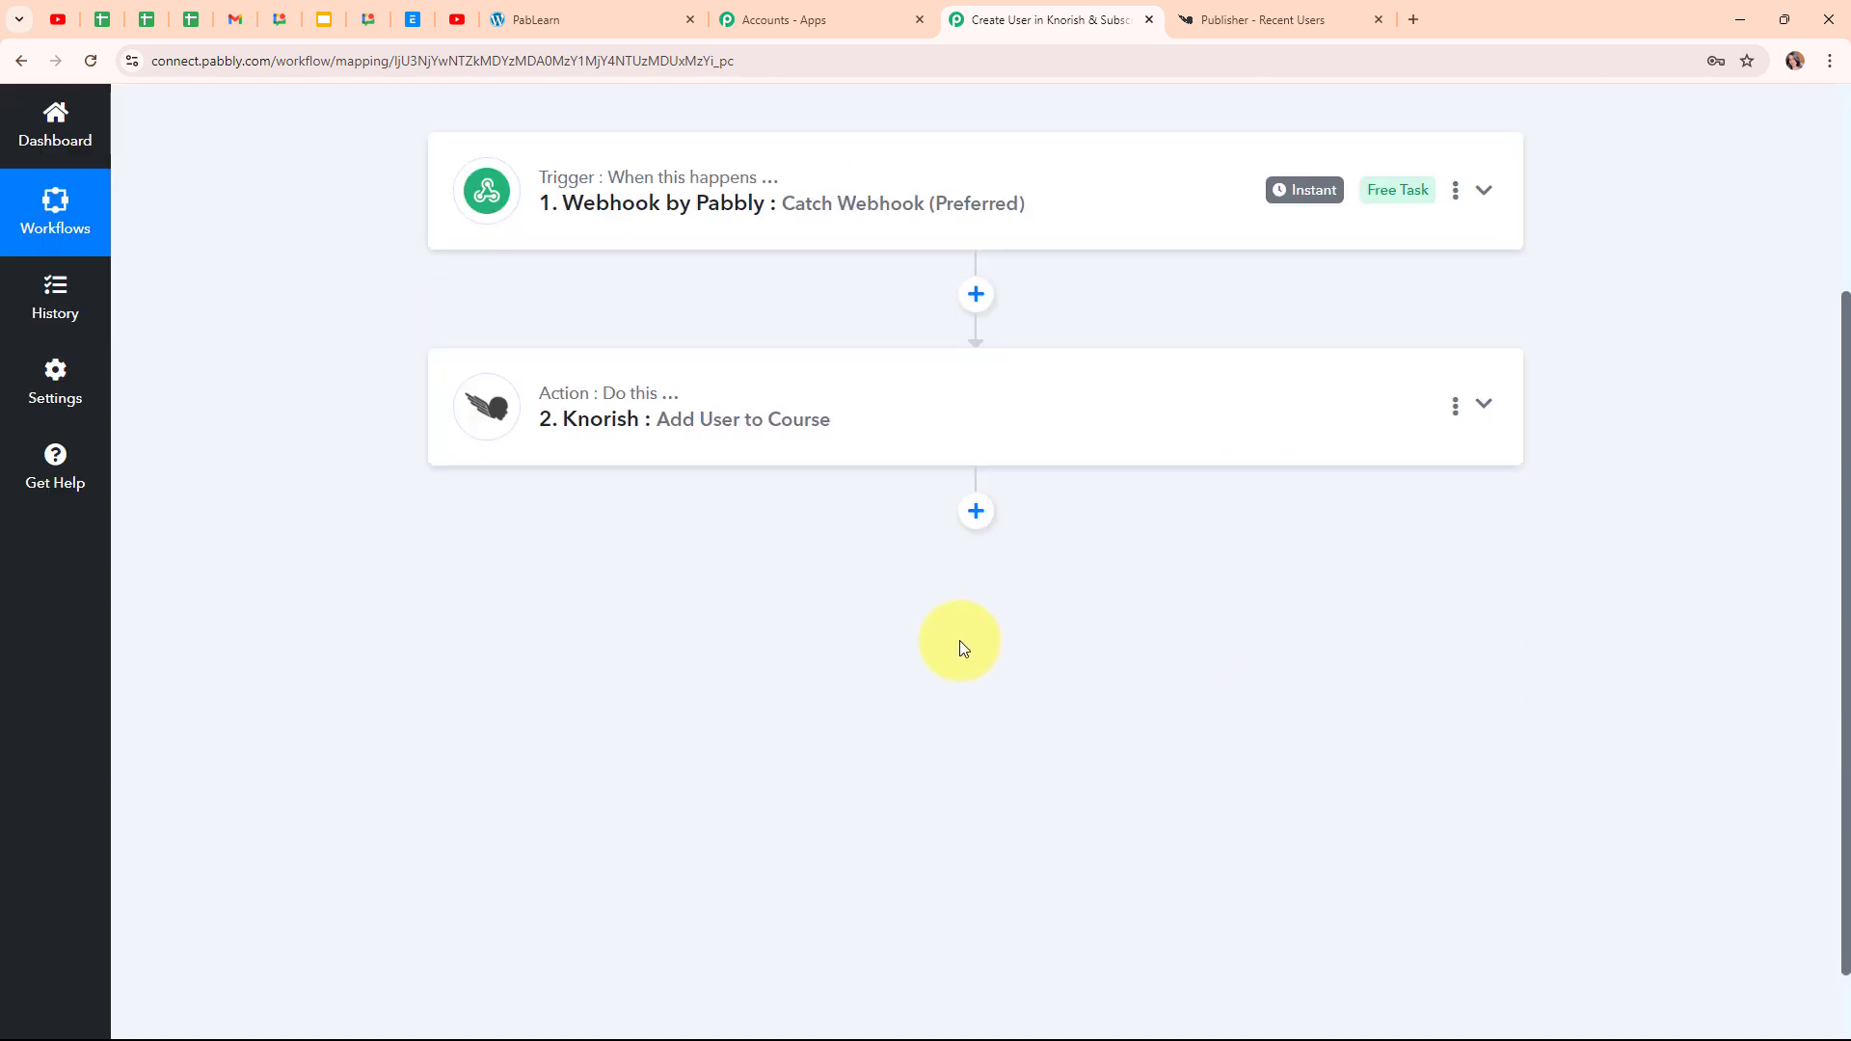
click(976, 513)
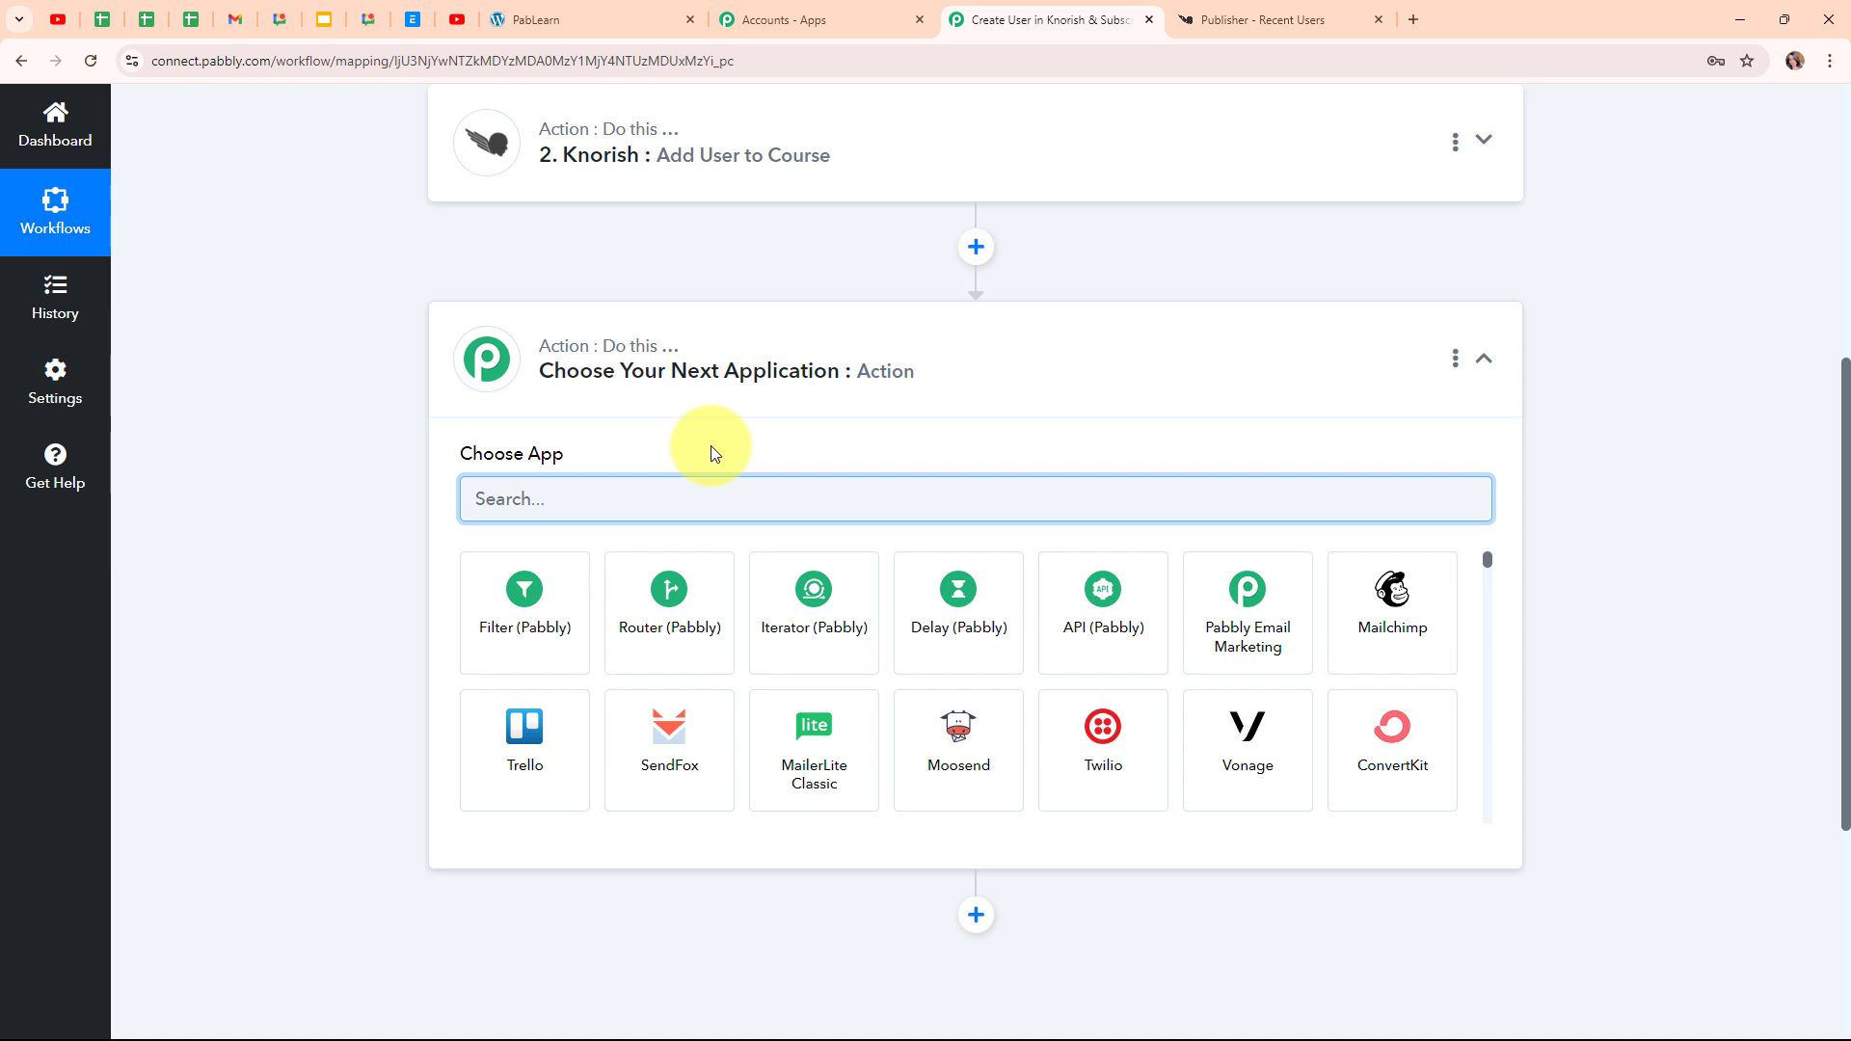
text(c)
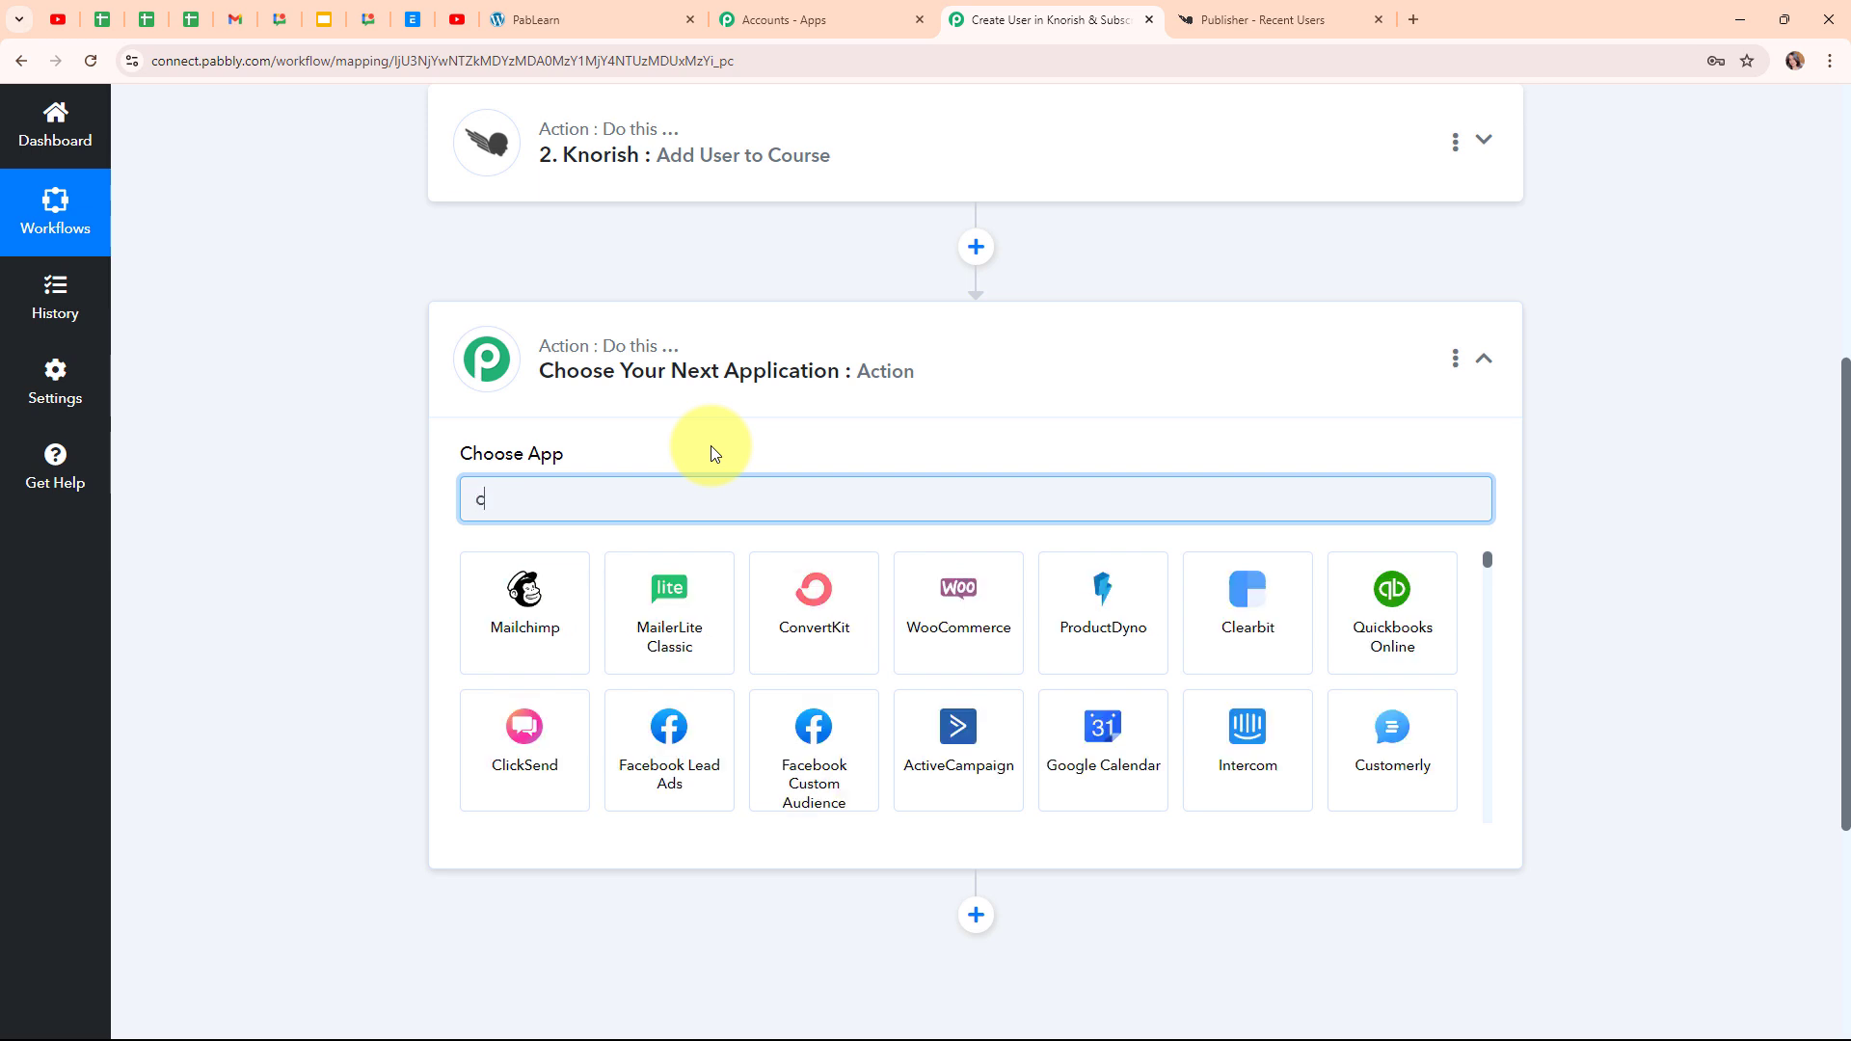
text(on)
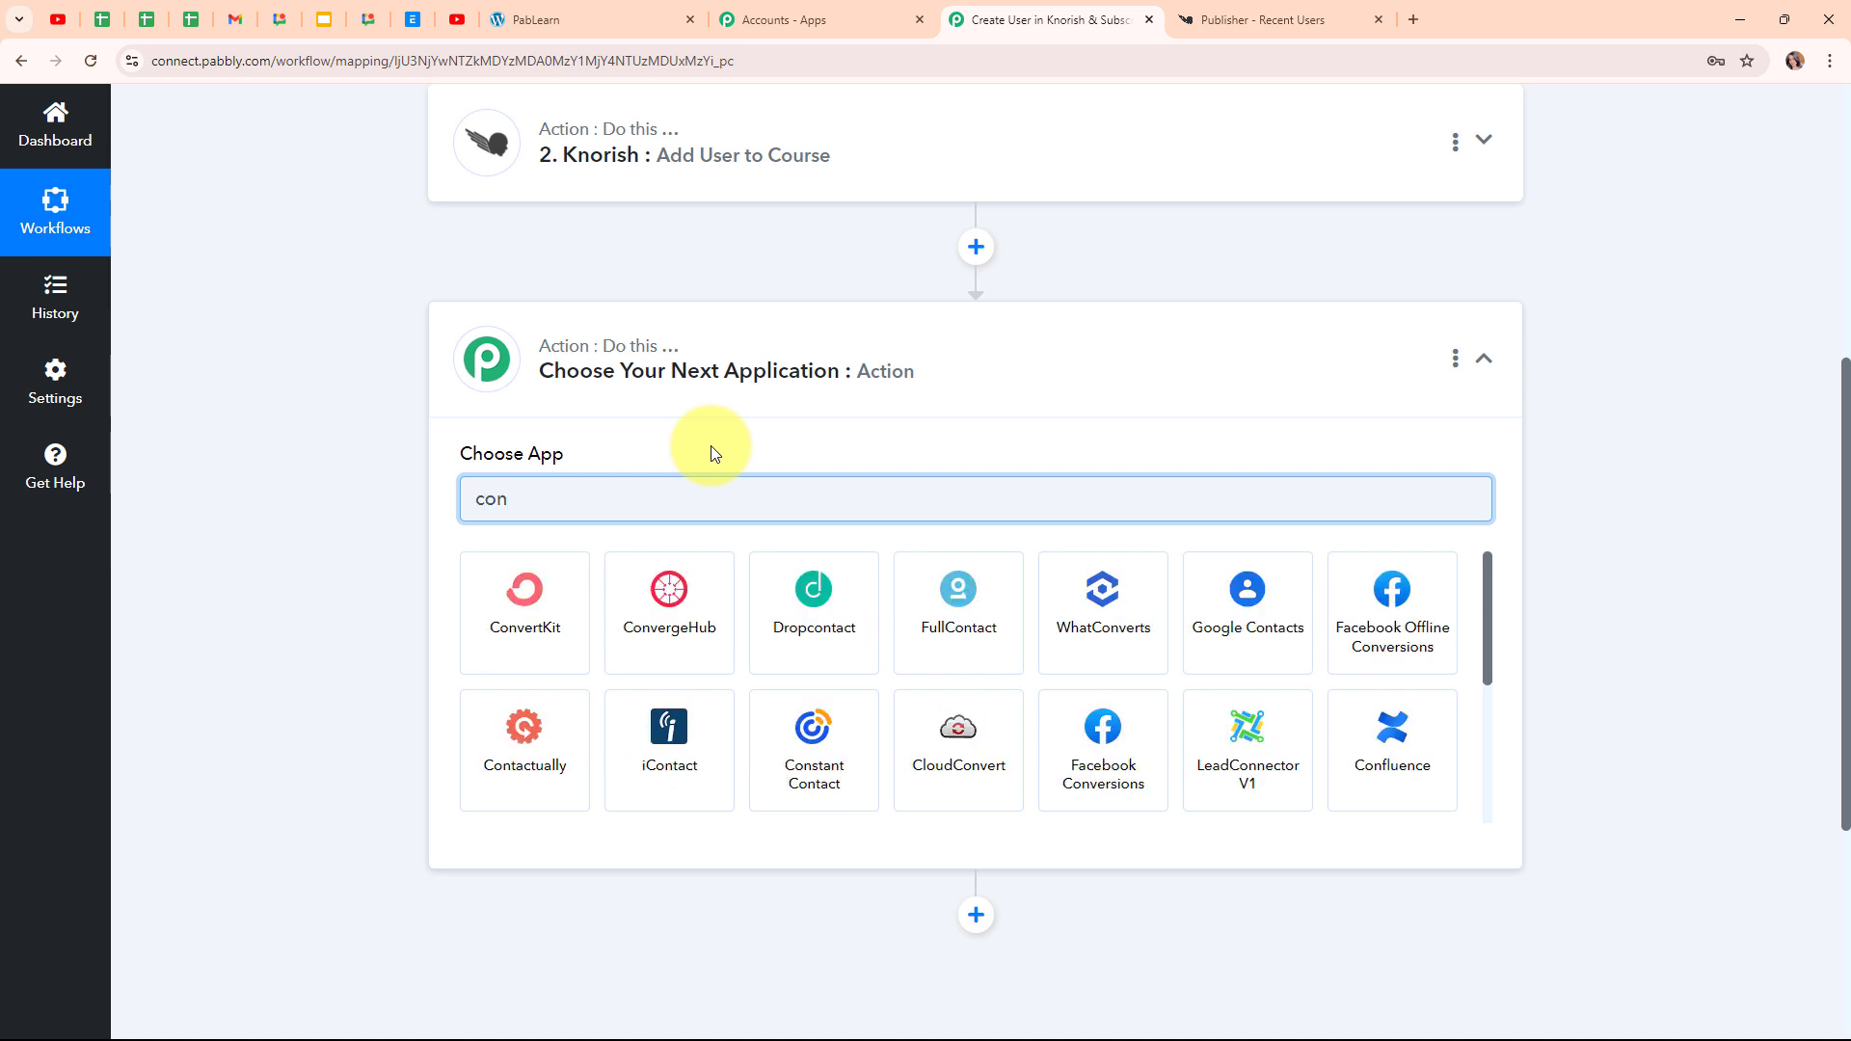
click(519, 613)
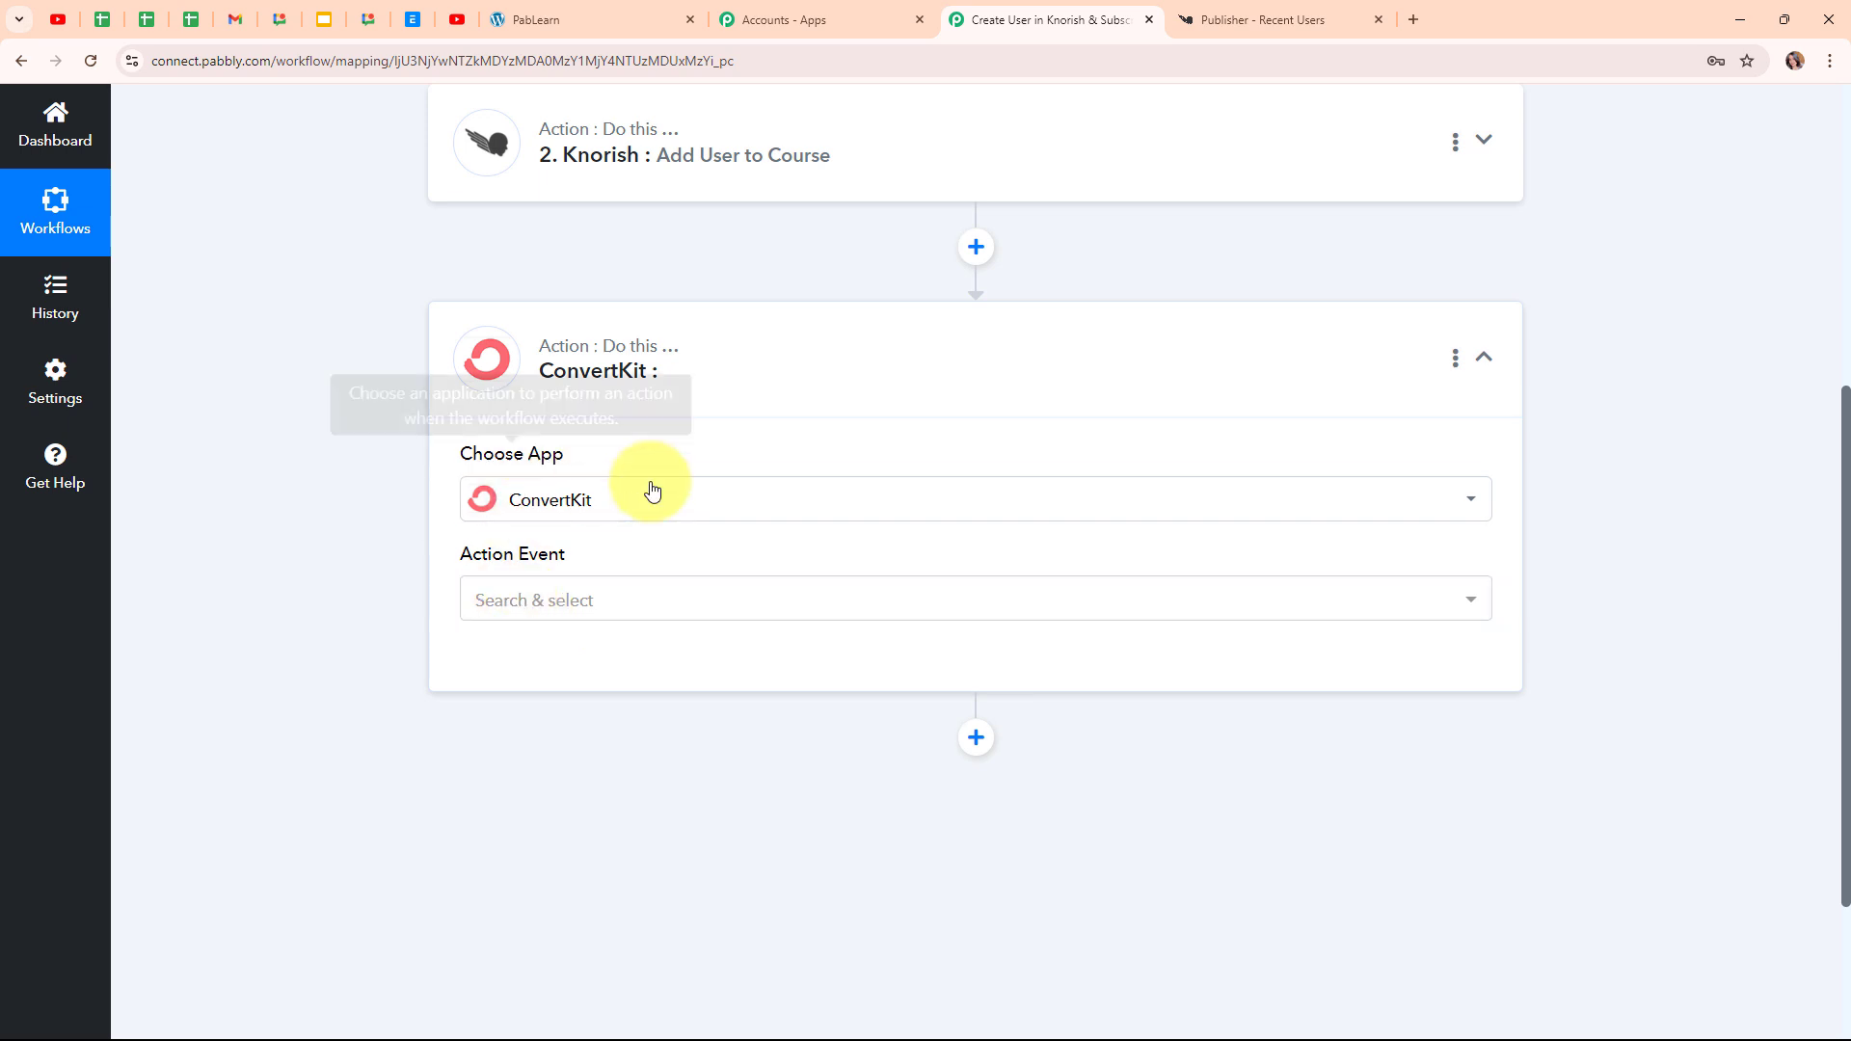
Set the action event to Add Subscriber to a Form and start a new ConvertKit #15 connection
click(566, 607)
click(621, 252)
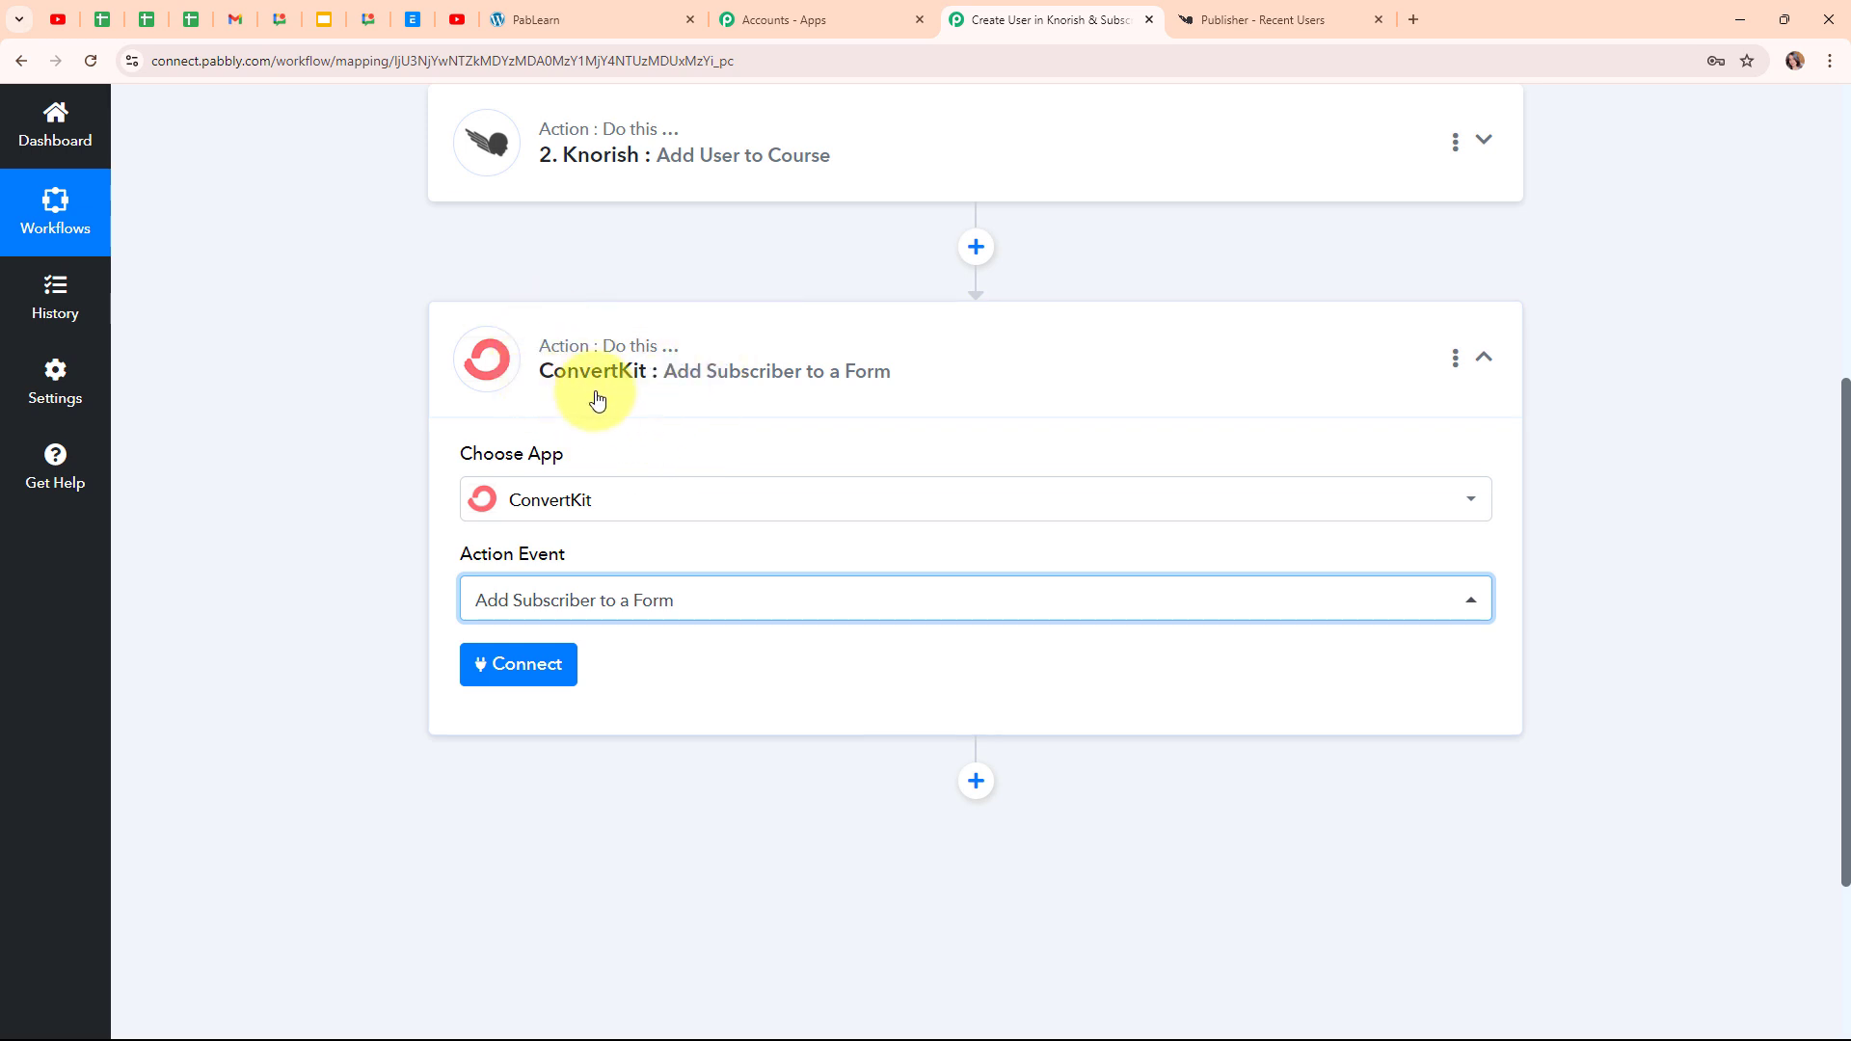
click(537, 685)
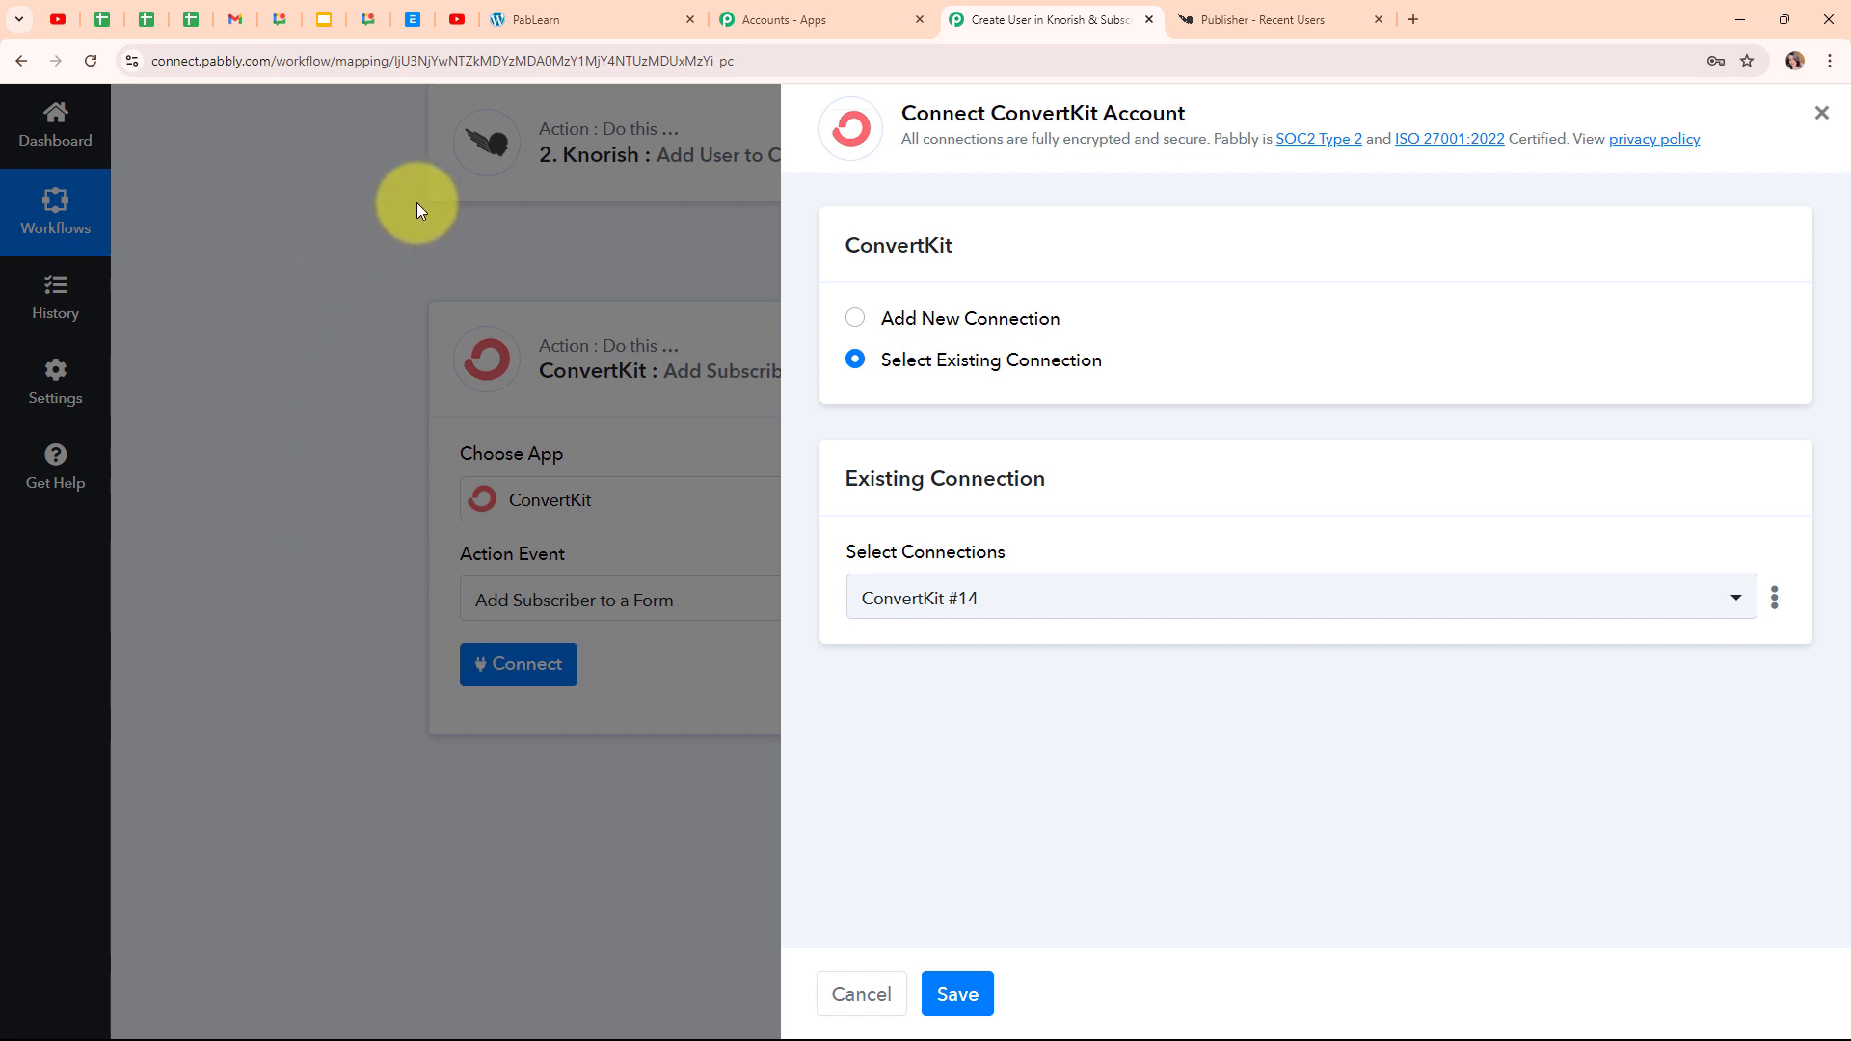
click(854, 320)
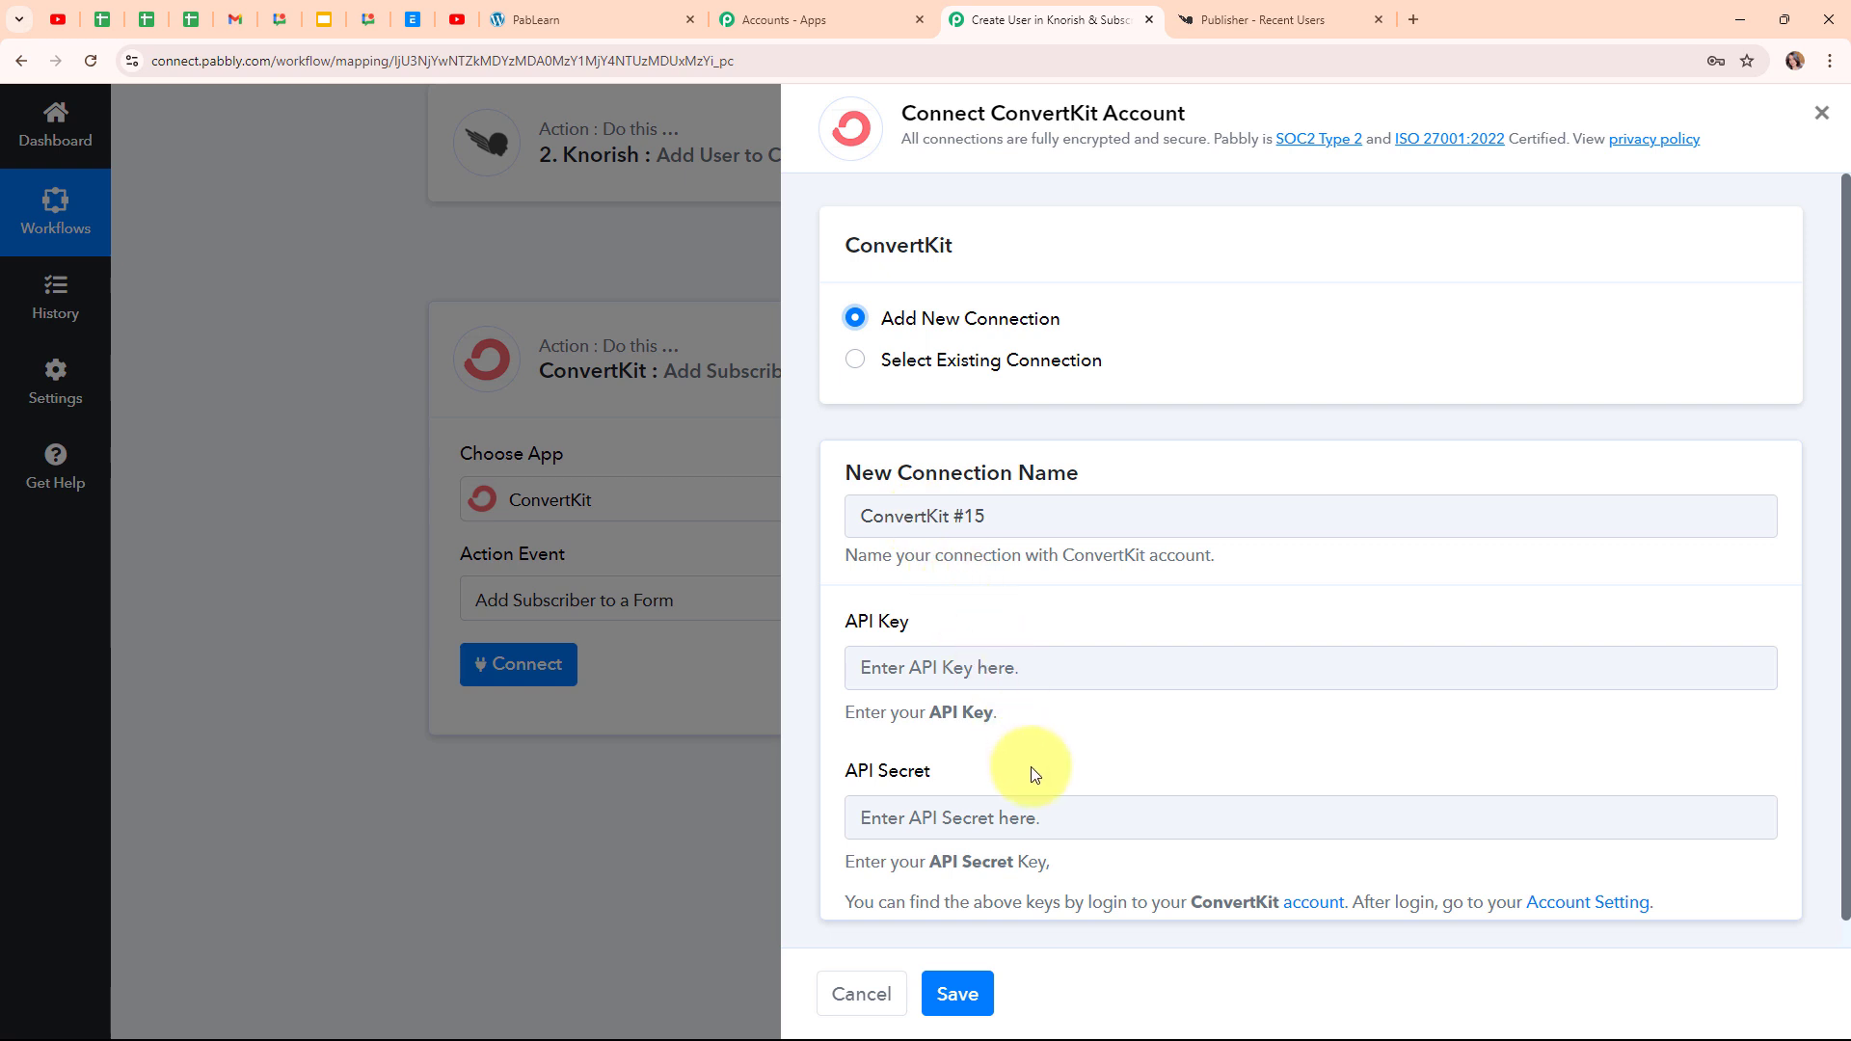
drag(841, 901, 1695, 938)
Open ConvertKit account Settings to get the API key and secret for the connection
key(alt+Tab)
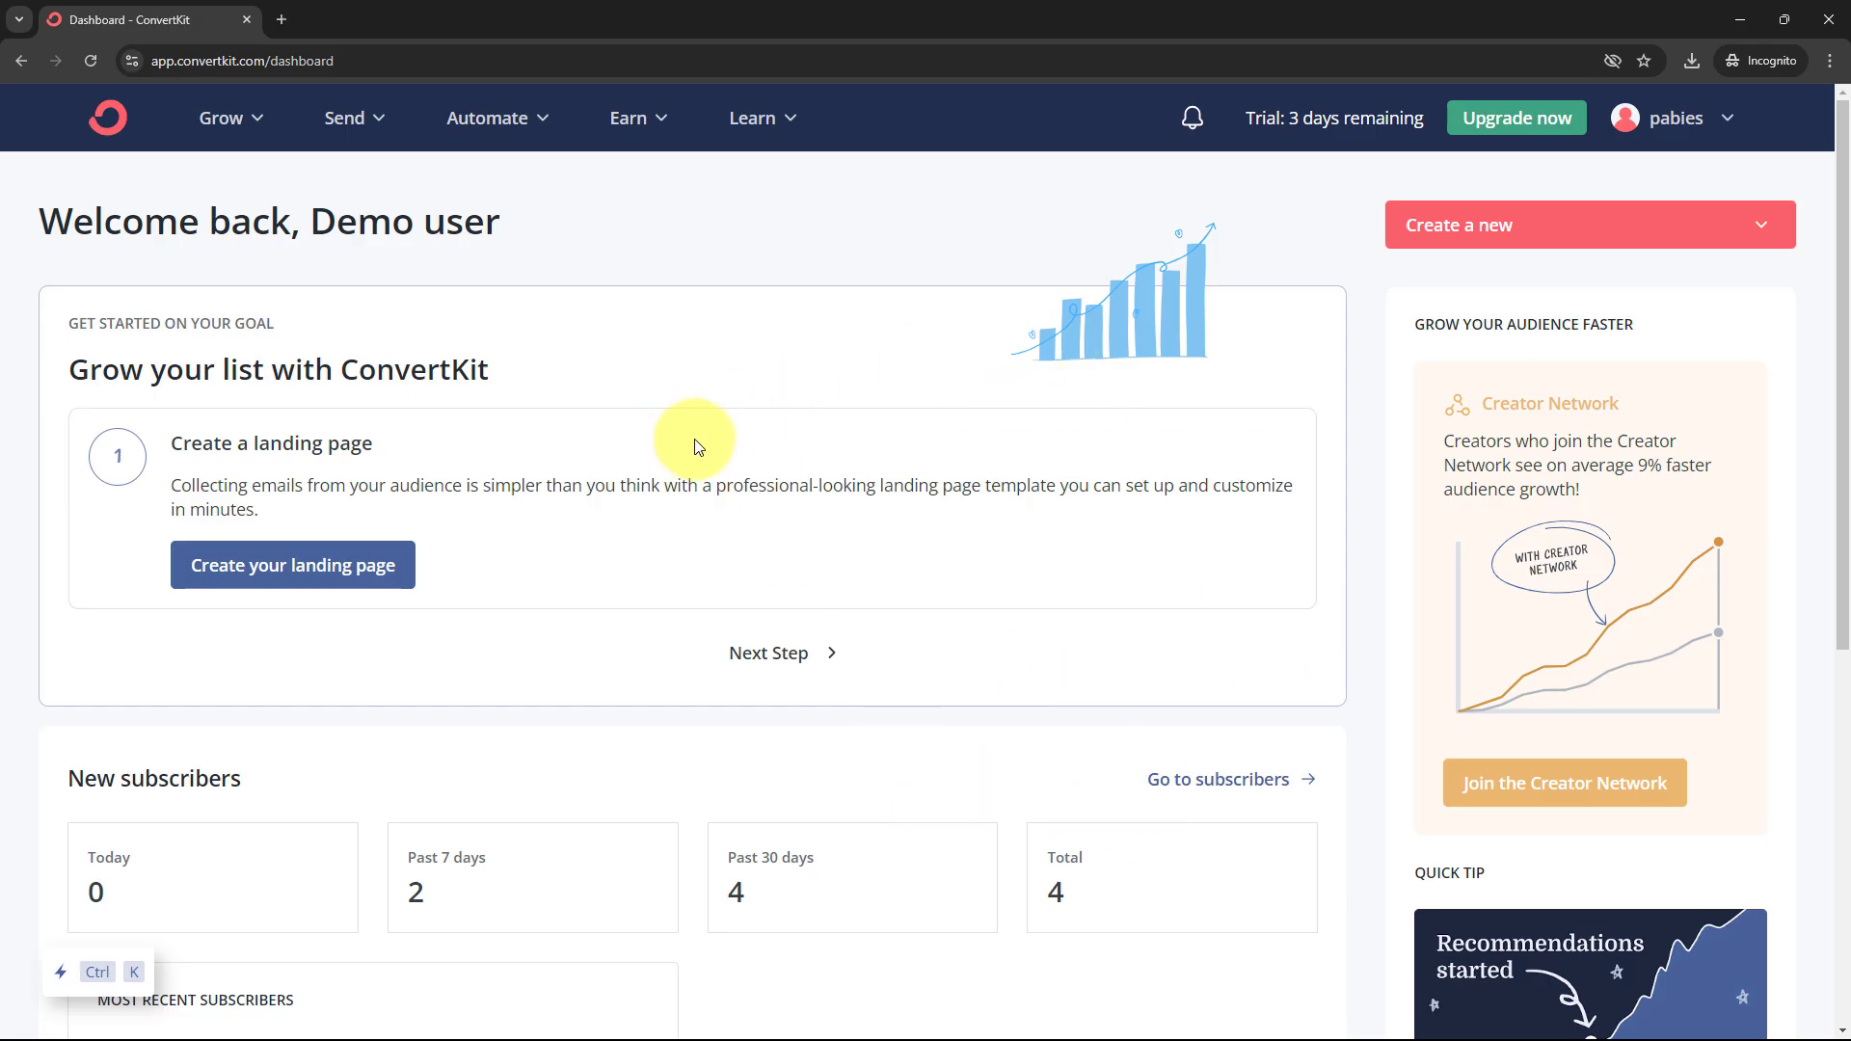
click(1711, 131)
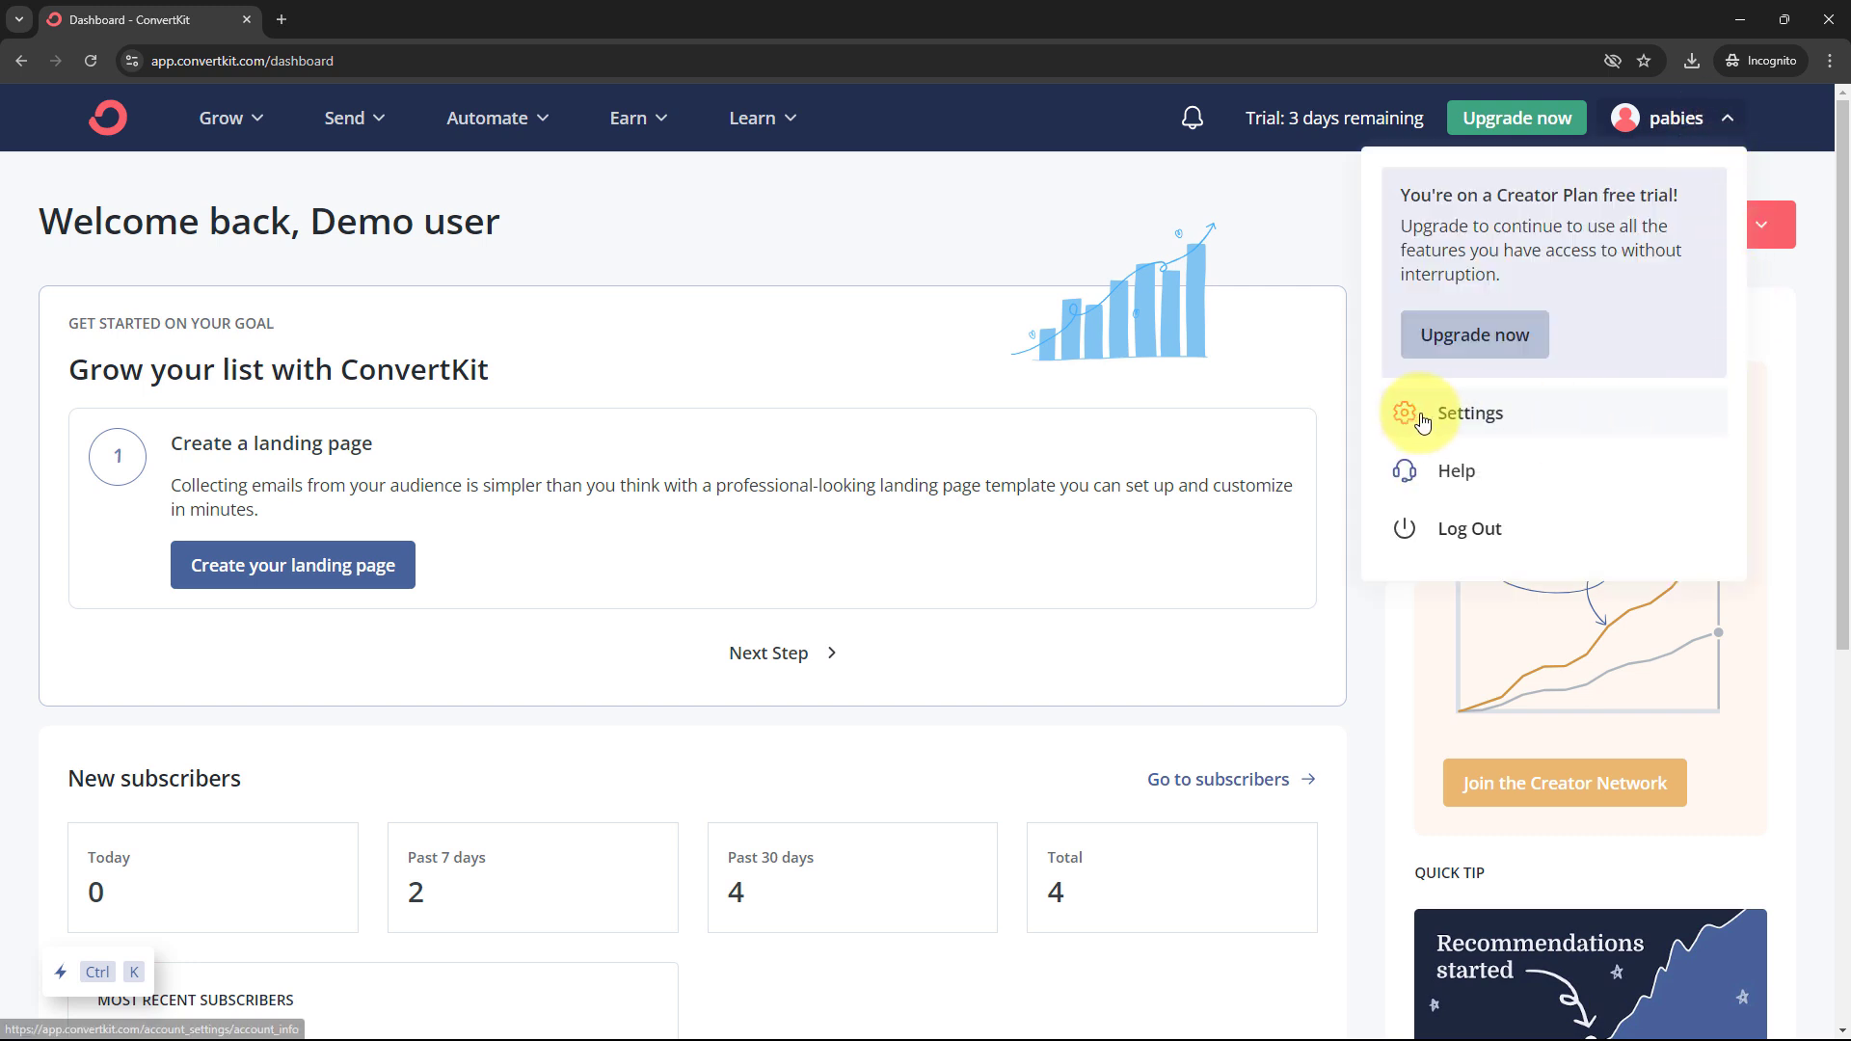
click(1475, 422)
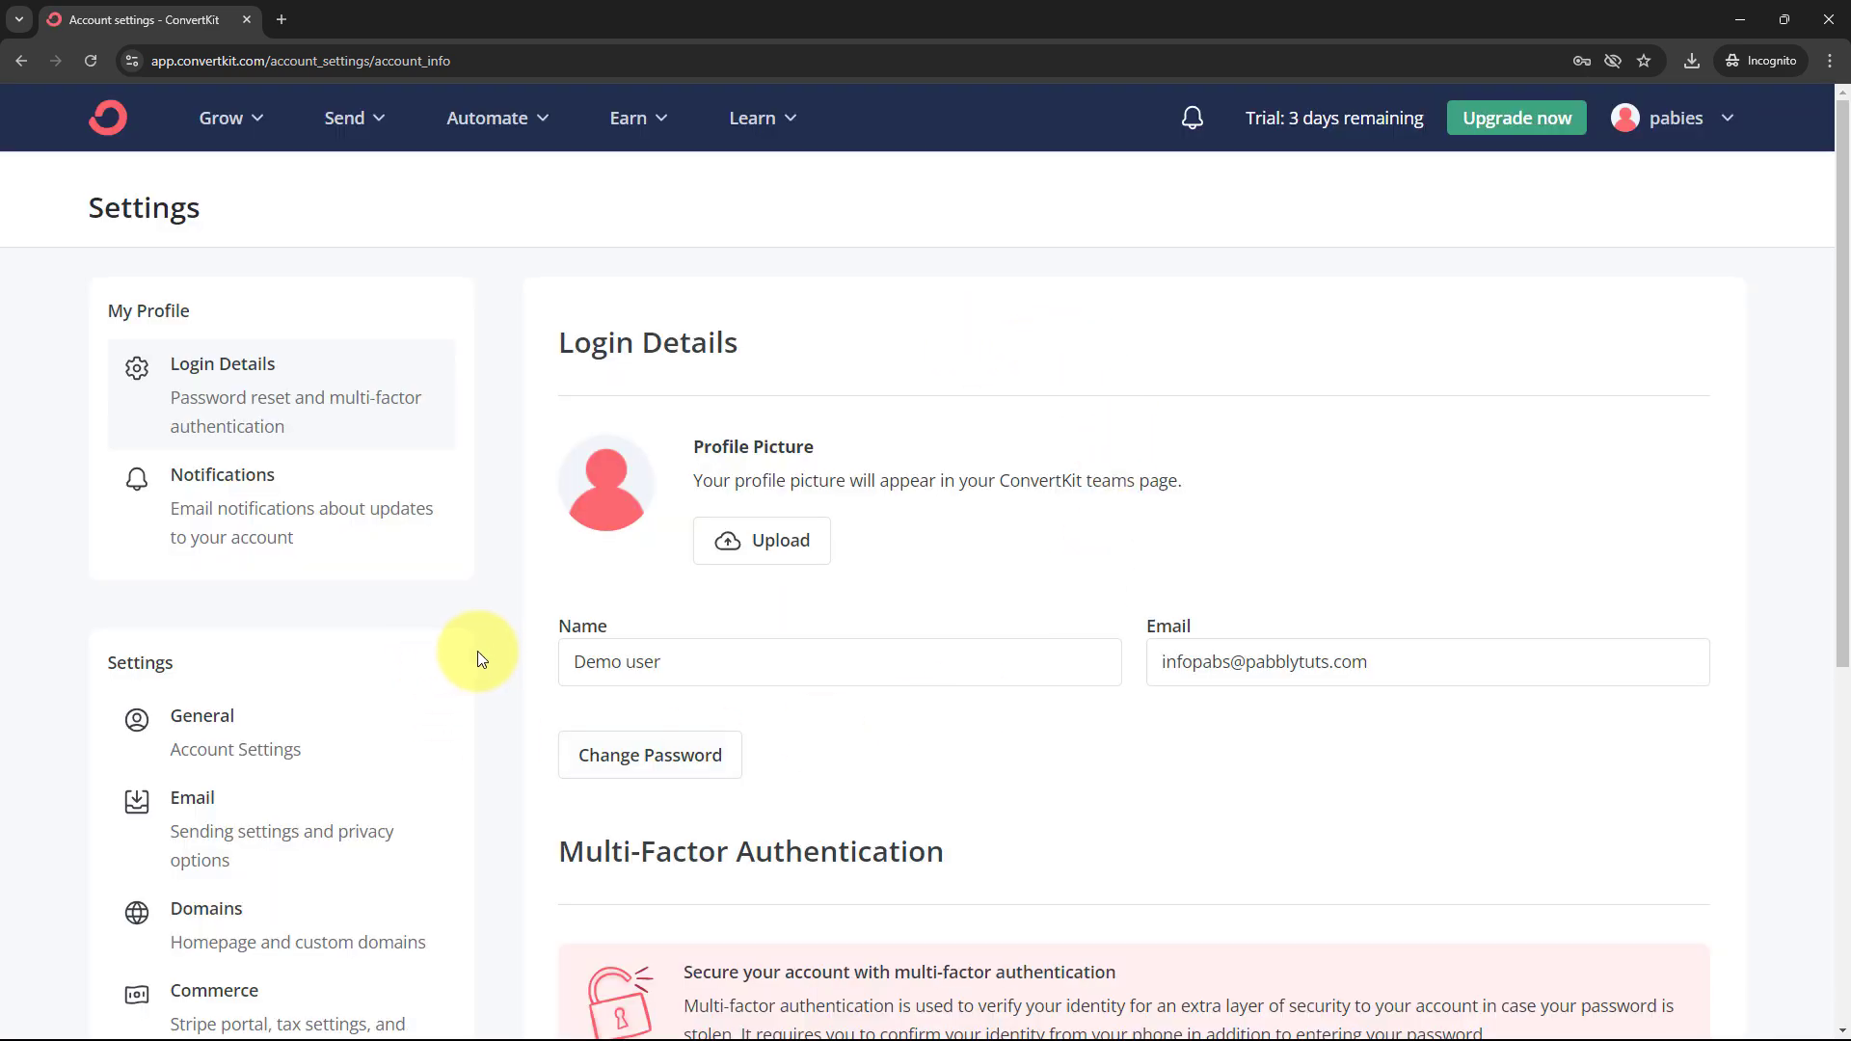
scroll(479, 662, down, 6)
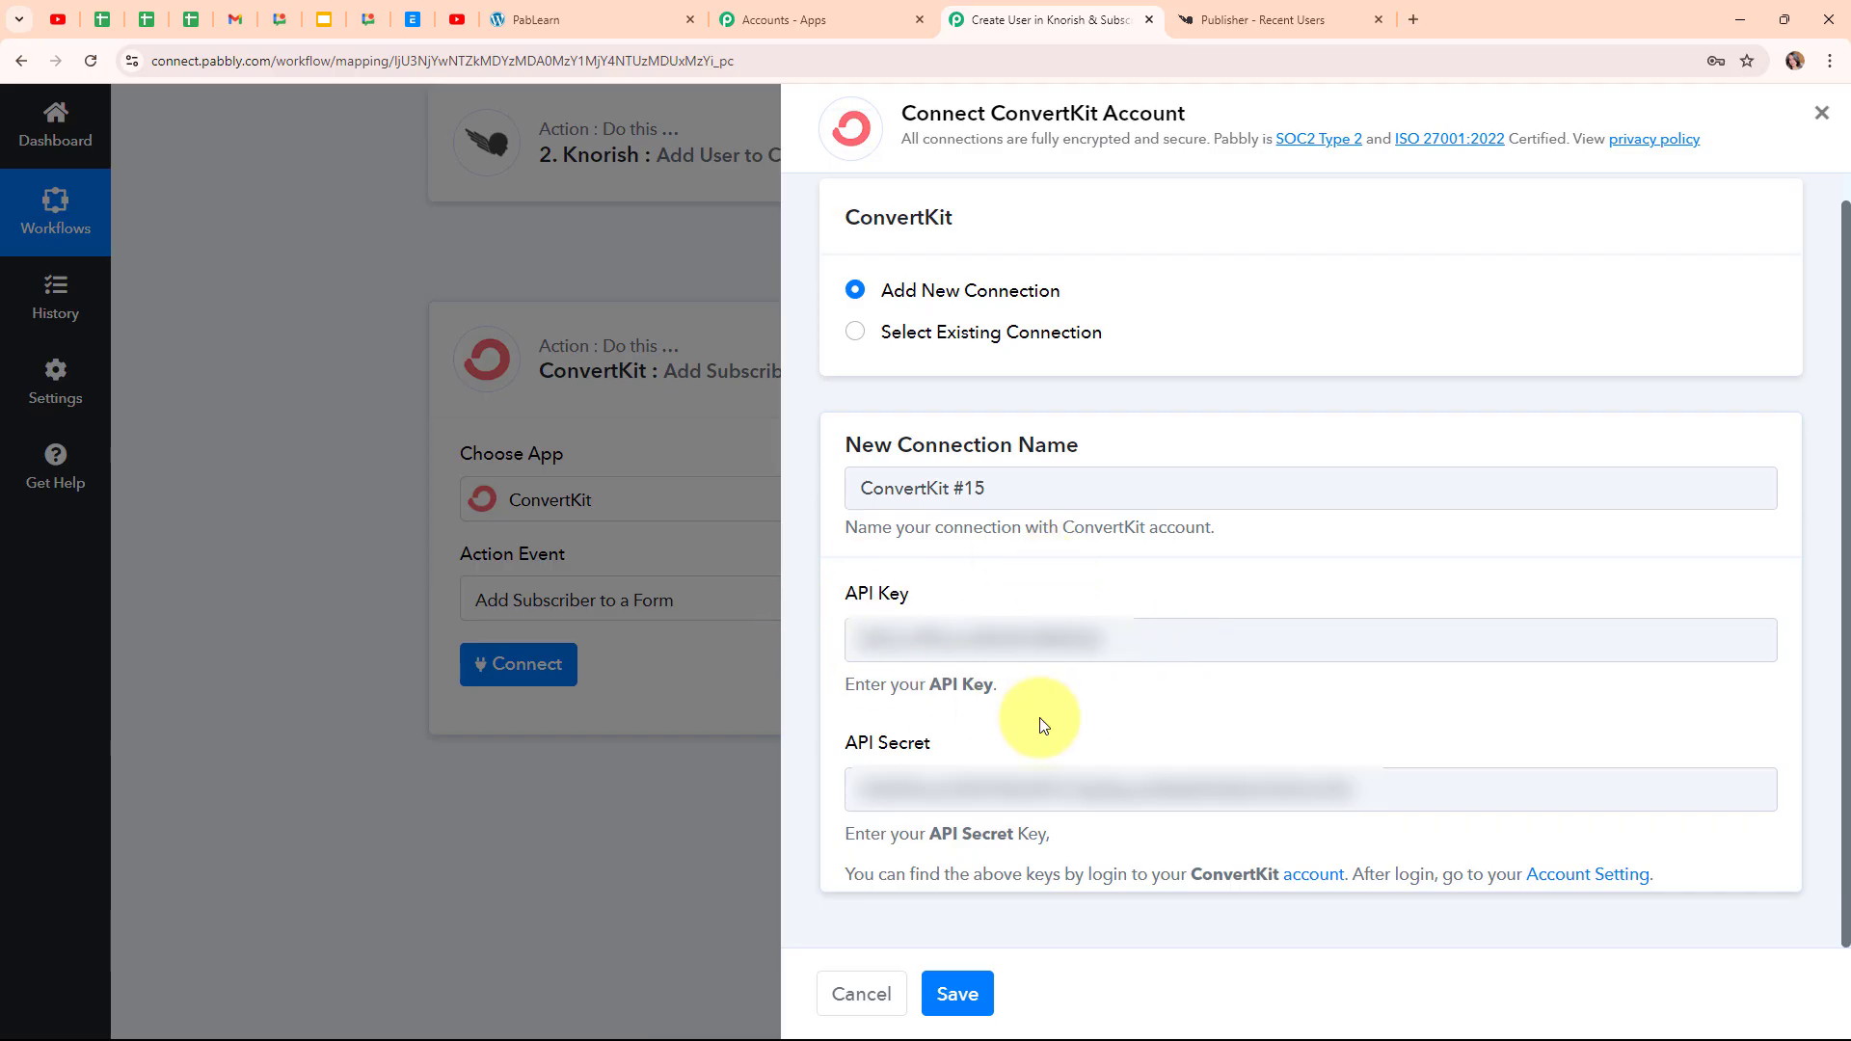
Save the ConvertKit #15 connection and open the Select Form list
click(981, 988)
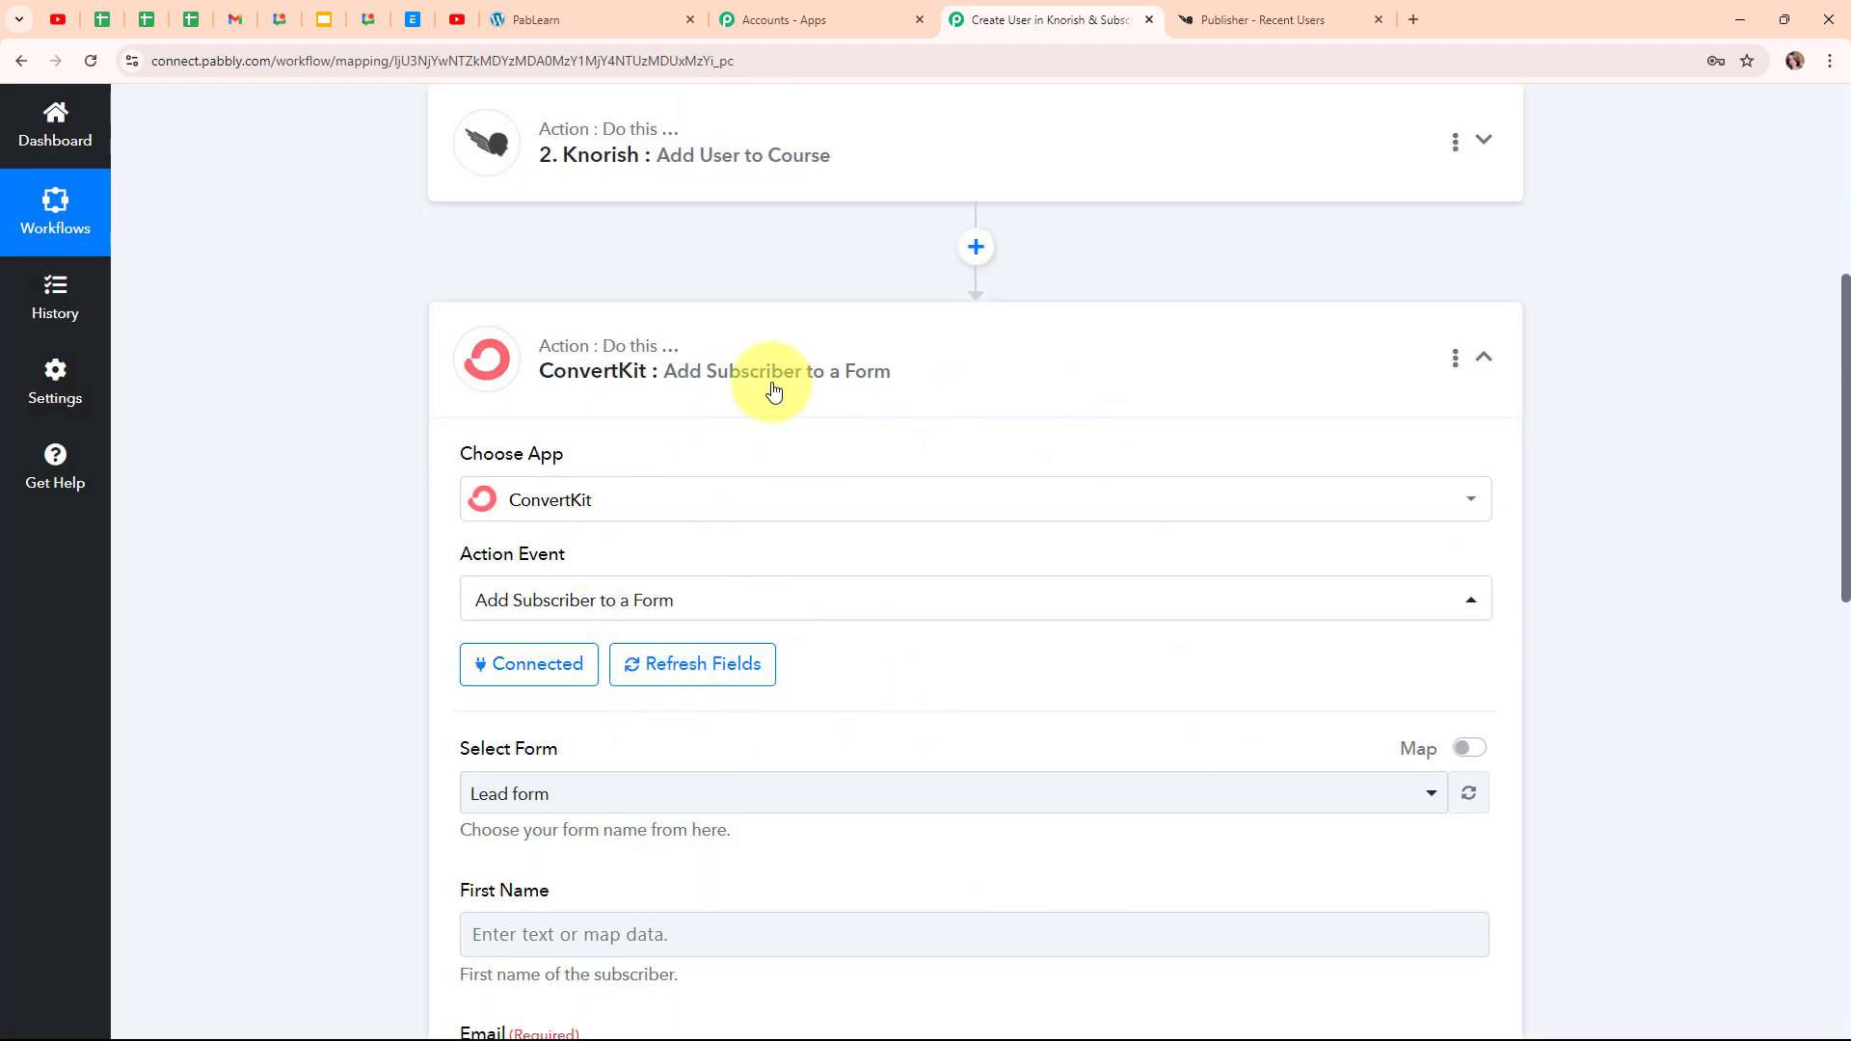
scroll(1078, 682, down, 4)
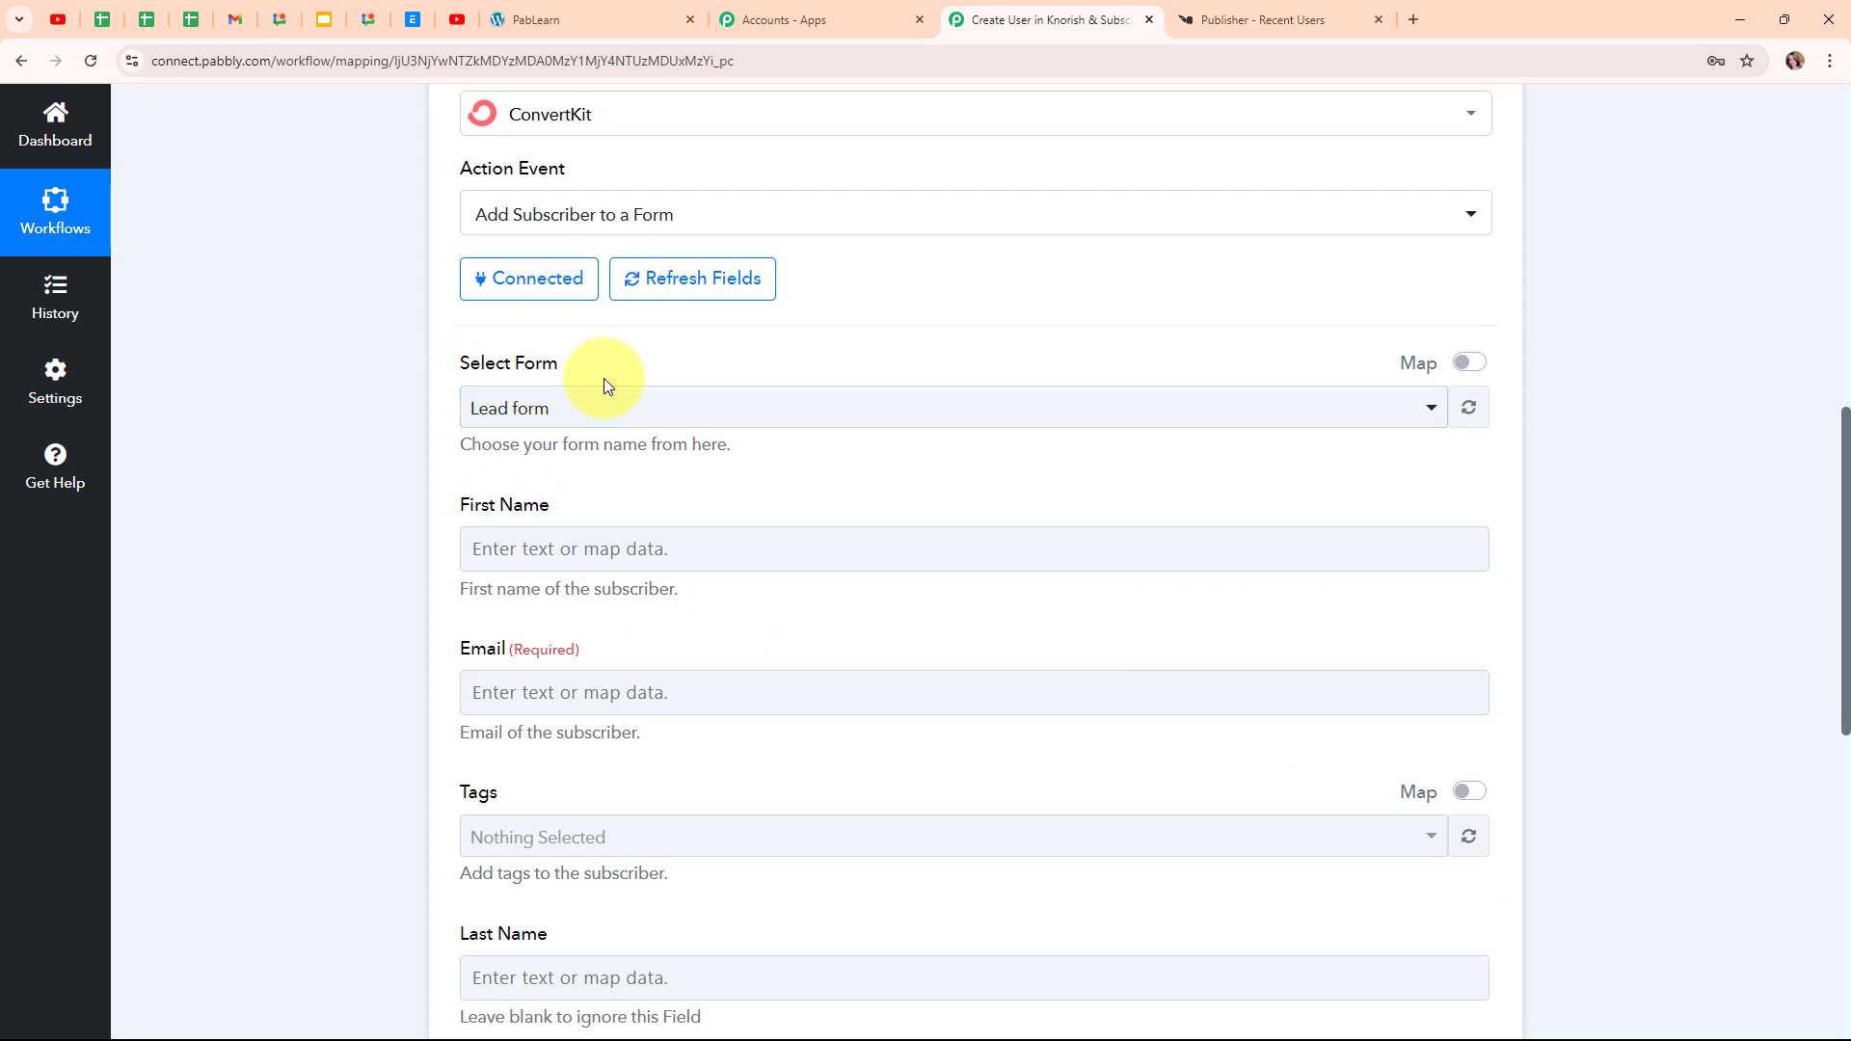
click(983, 410)
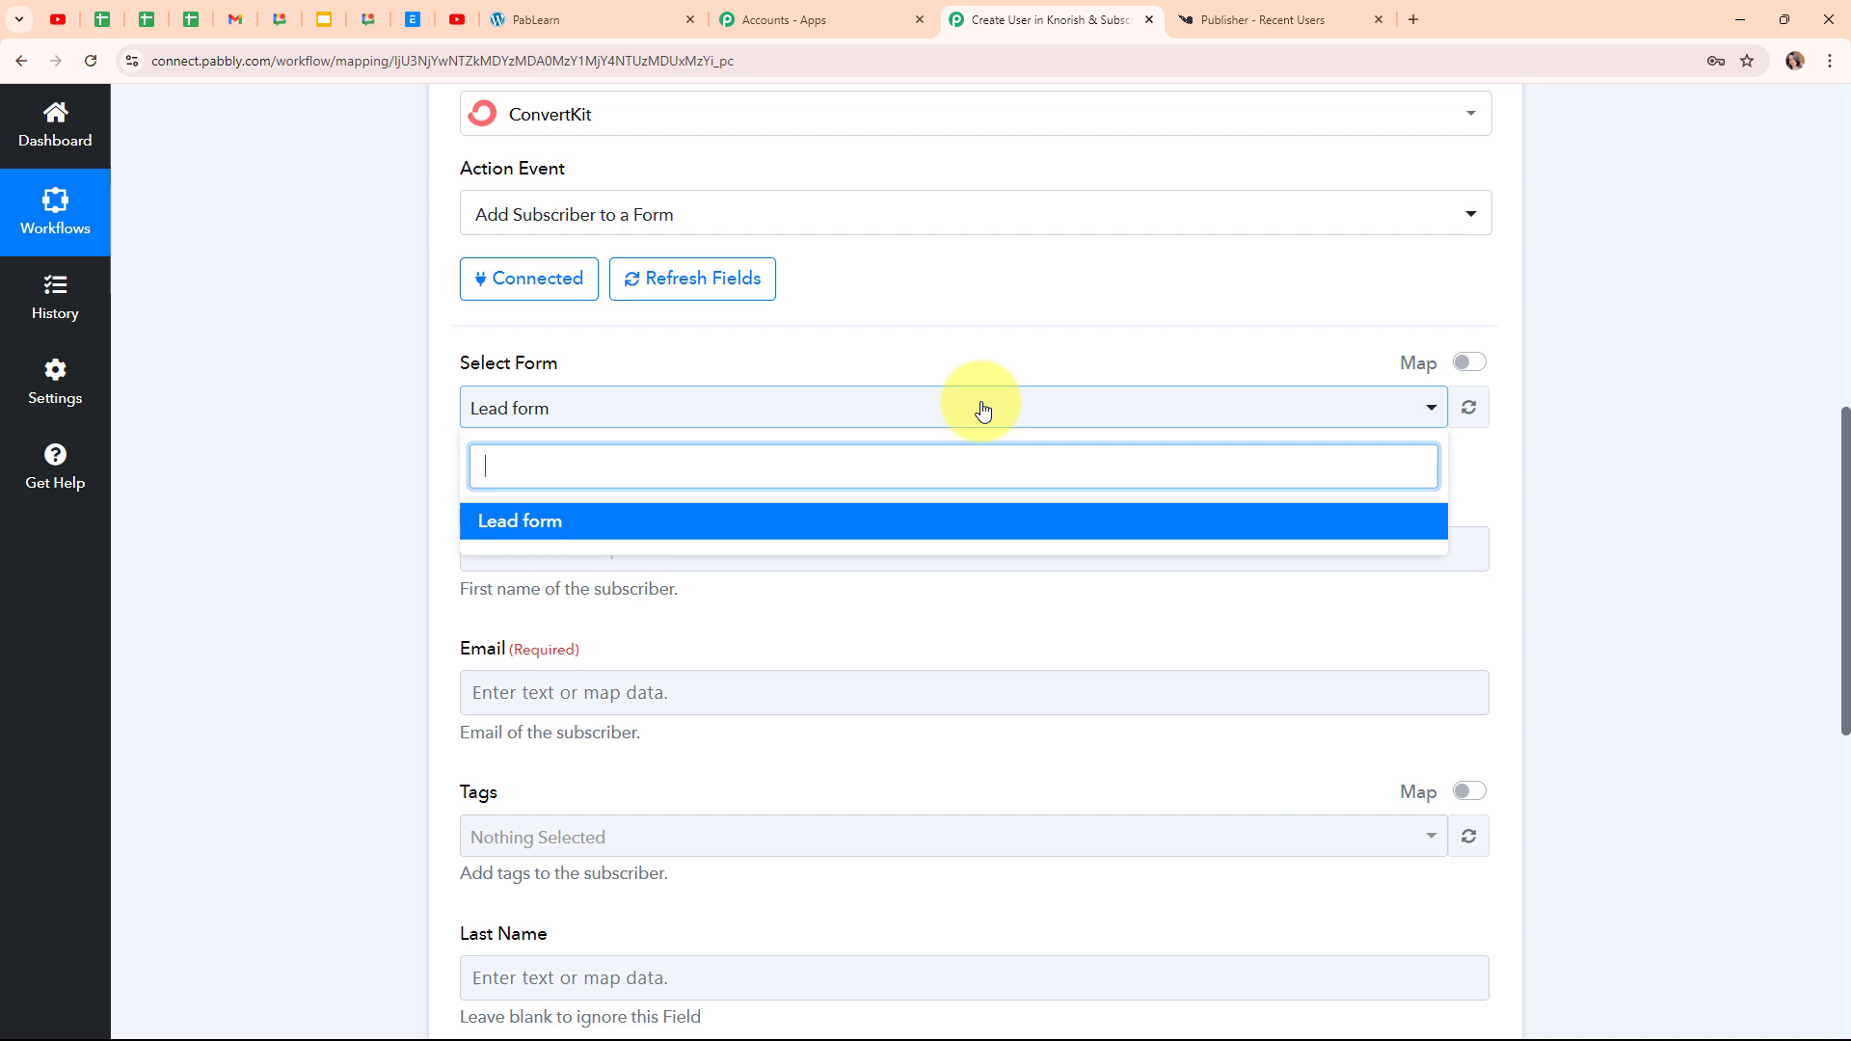
Choose the Lead form and map the webhook's name value into First Name
click(497, 539)
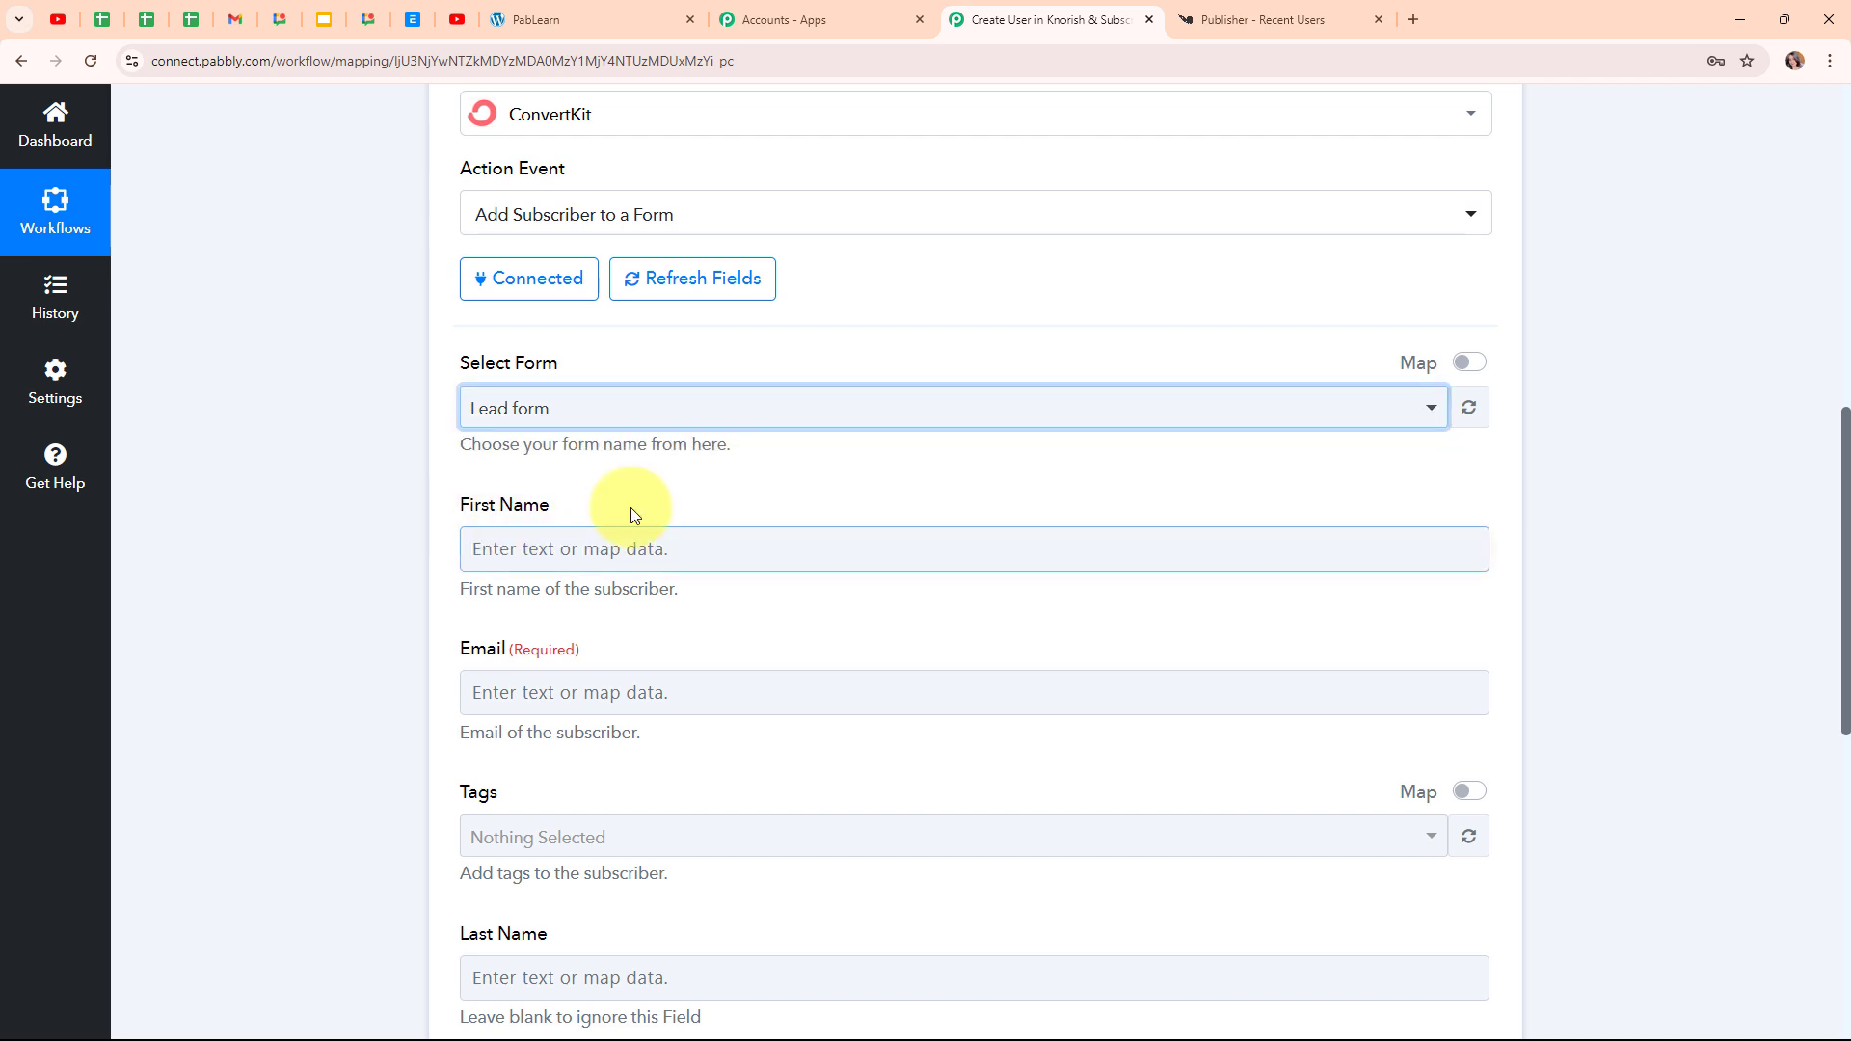
scroll(926, 472, down, 4)
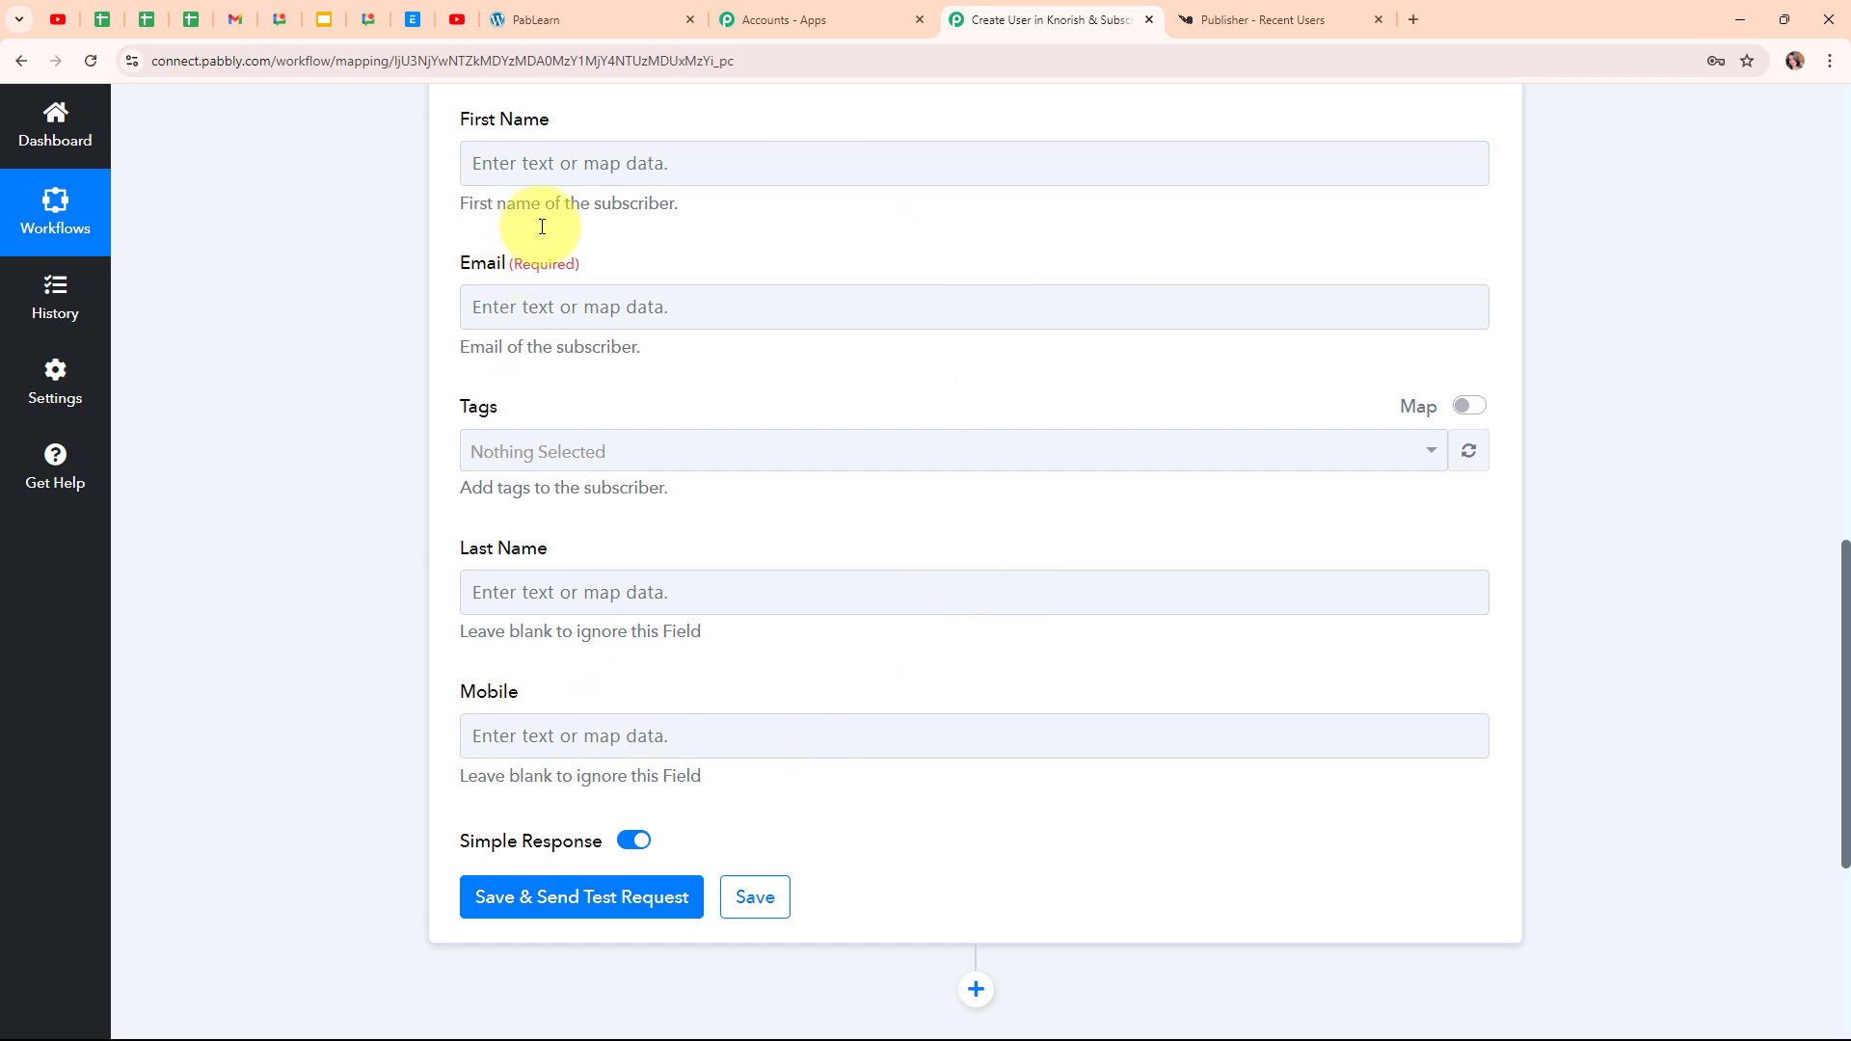
click(477, 165)
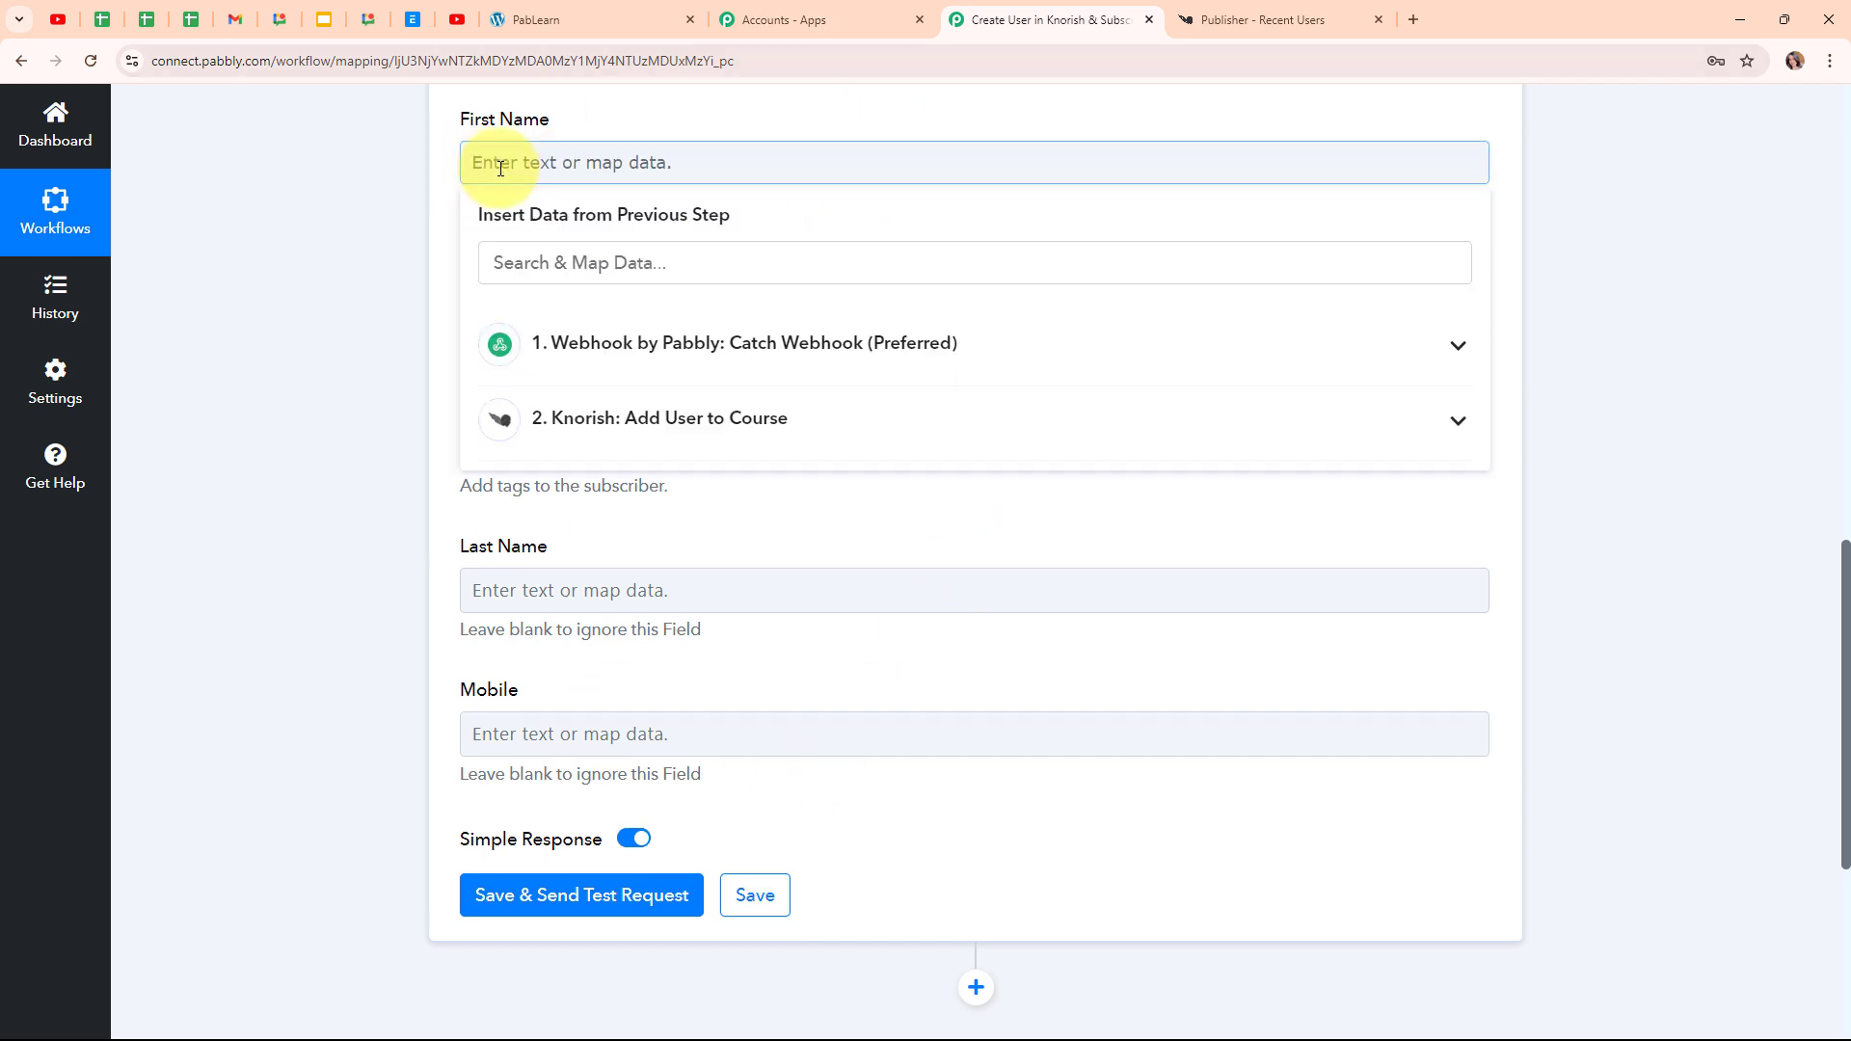
click(812, 349)
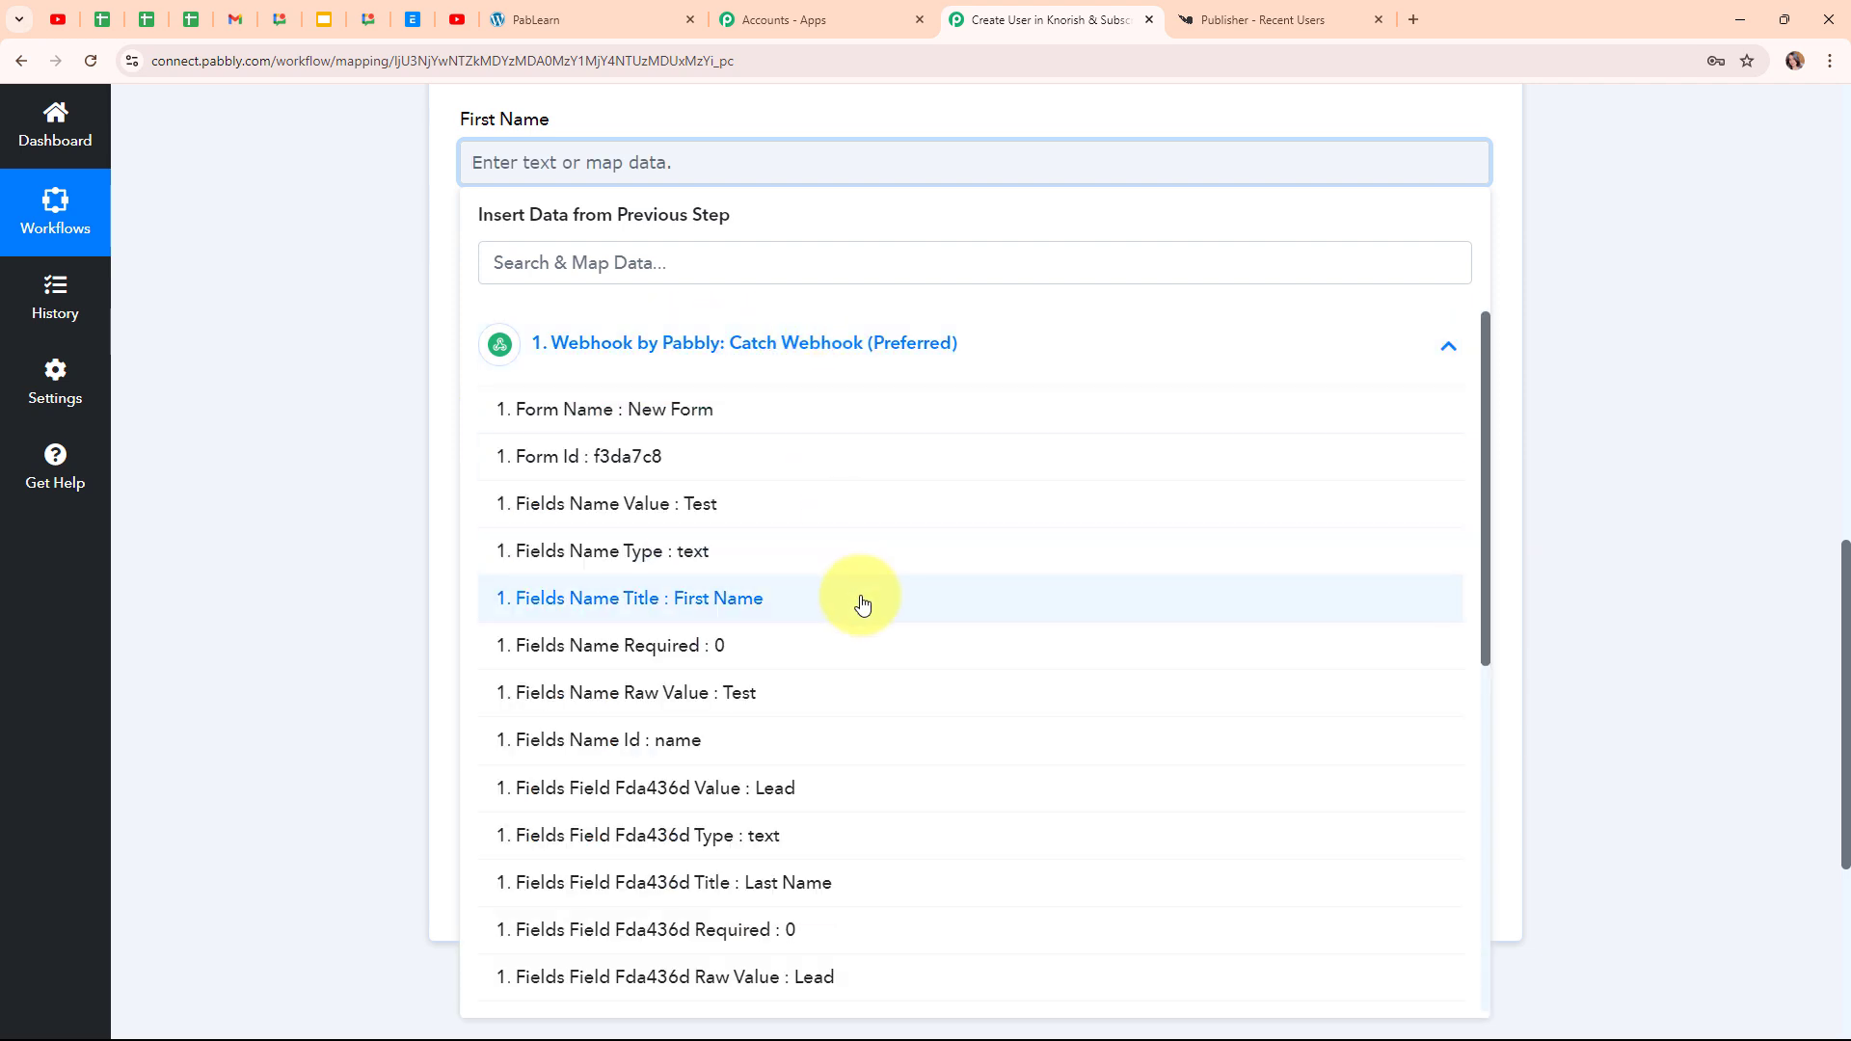
click(900, 505)
click(414, 281)
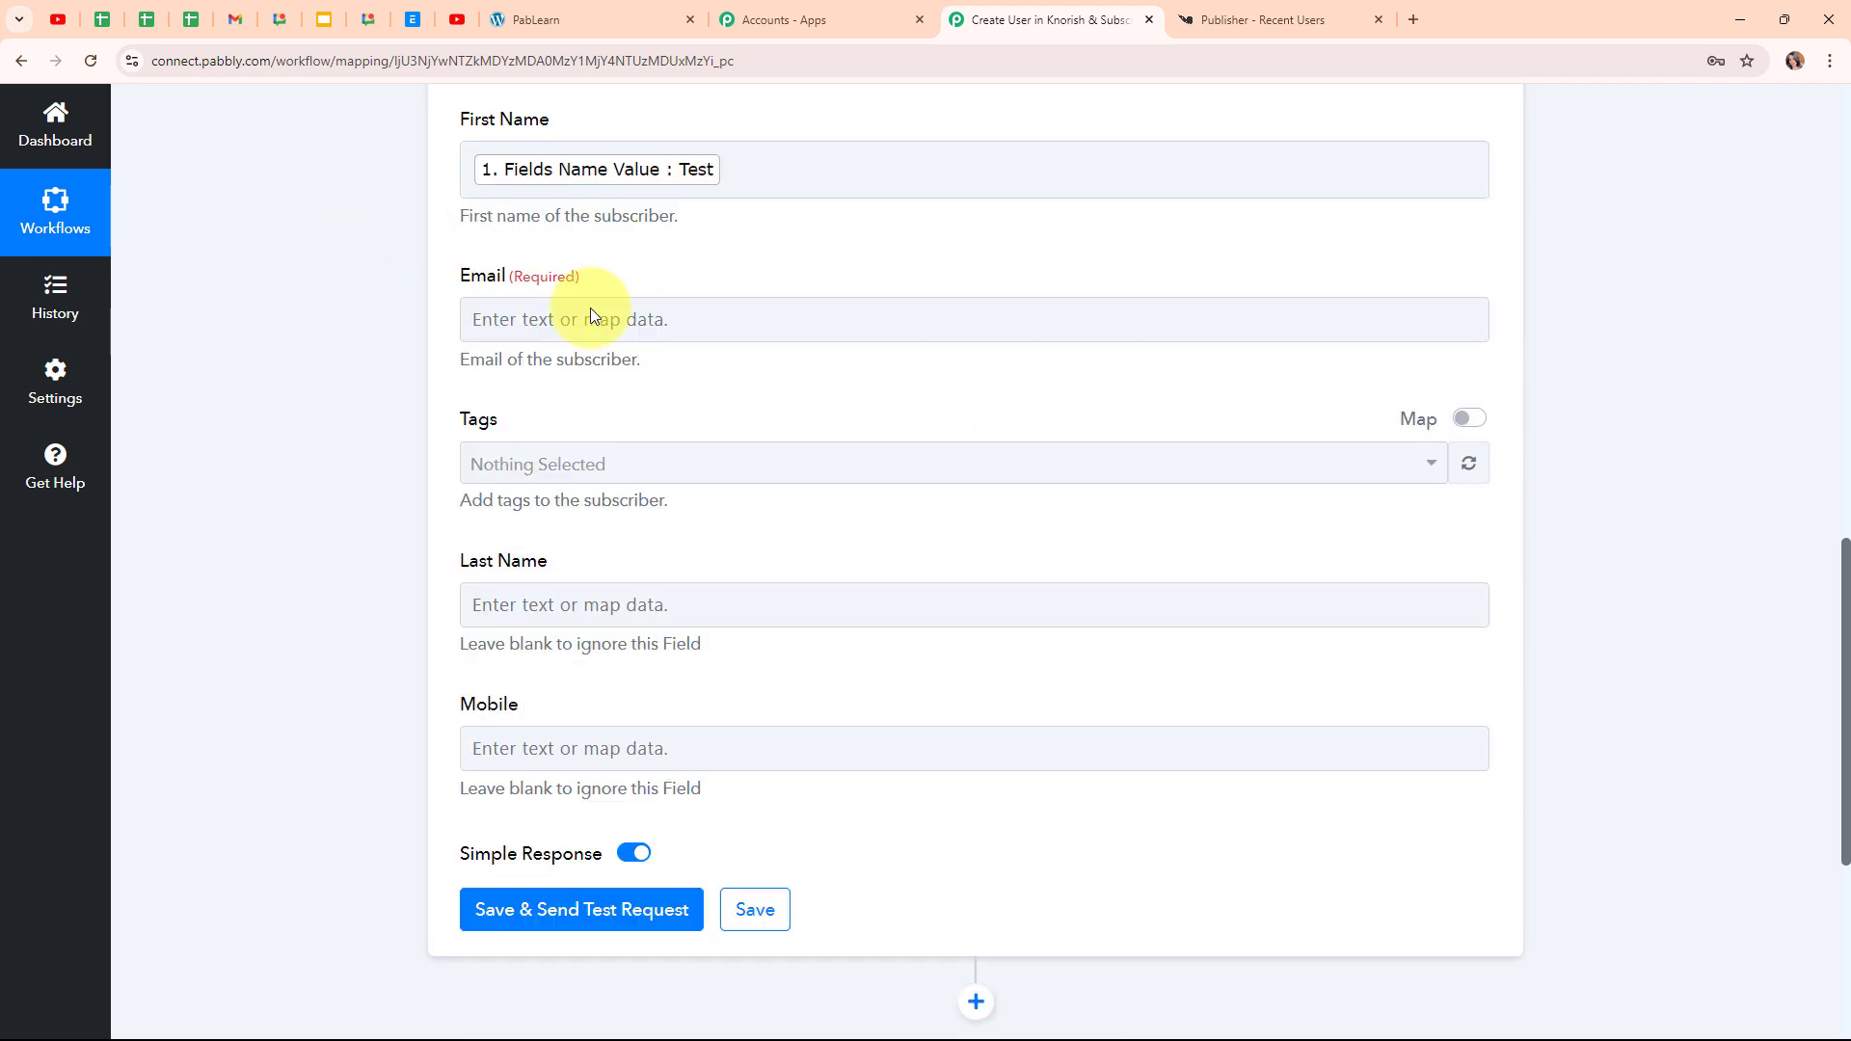
Search '@' and map the webhook's email value into Email
click(590, 317)
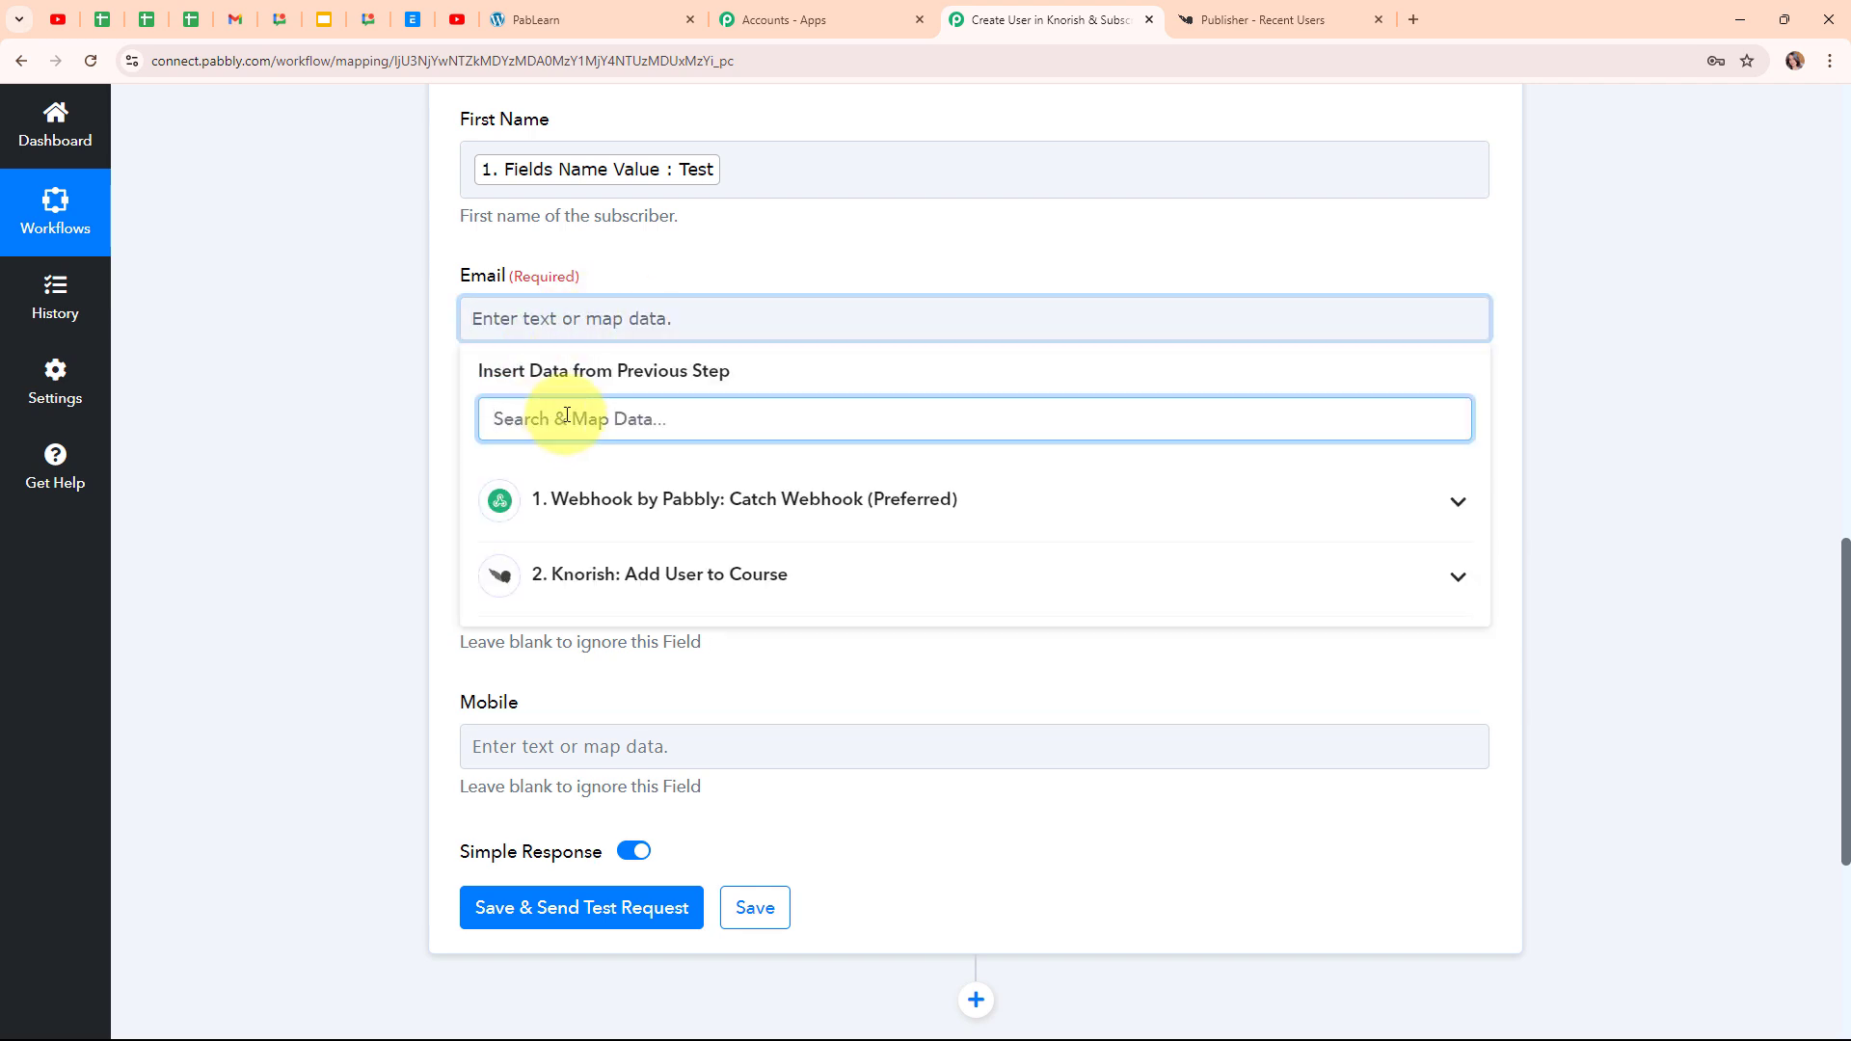
text(@)
click(809, 575)
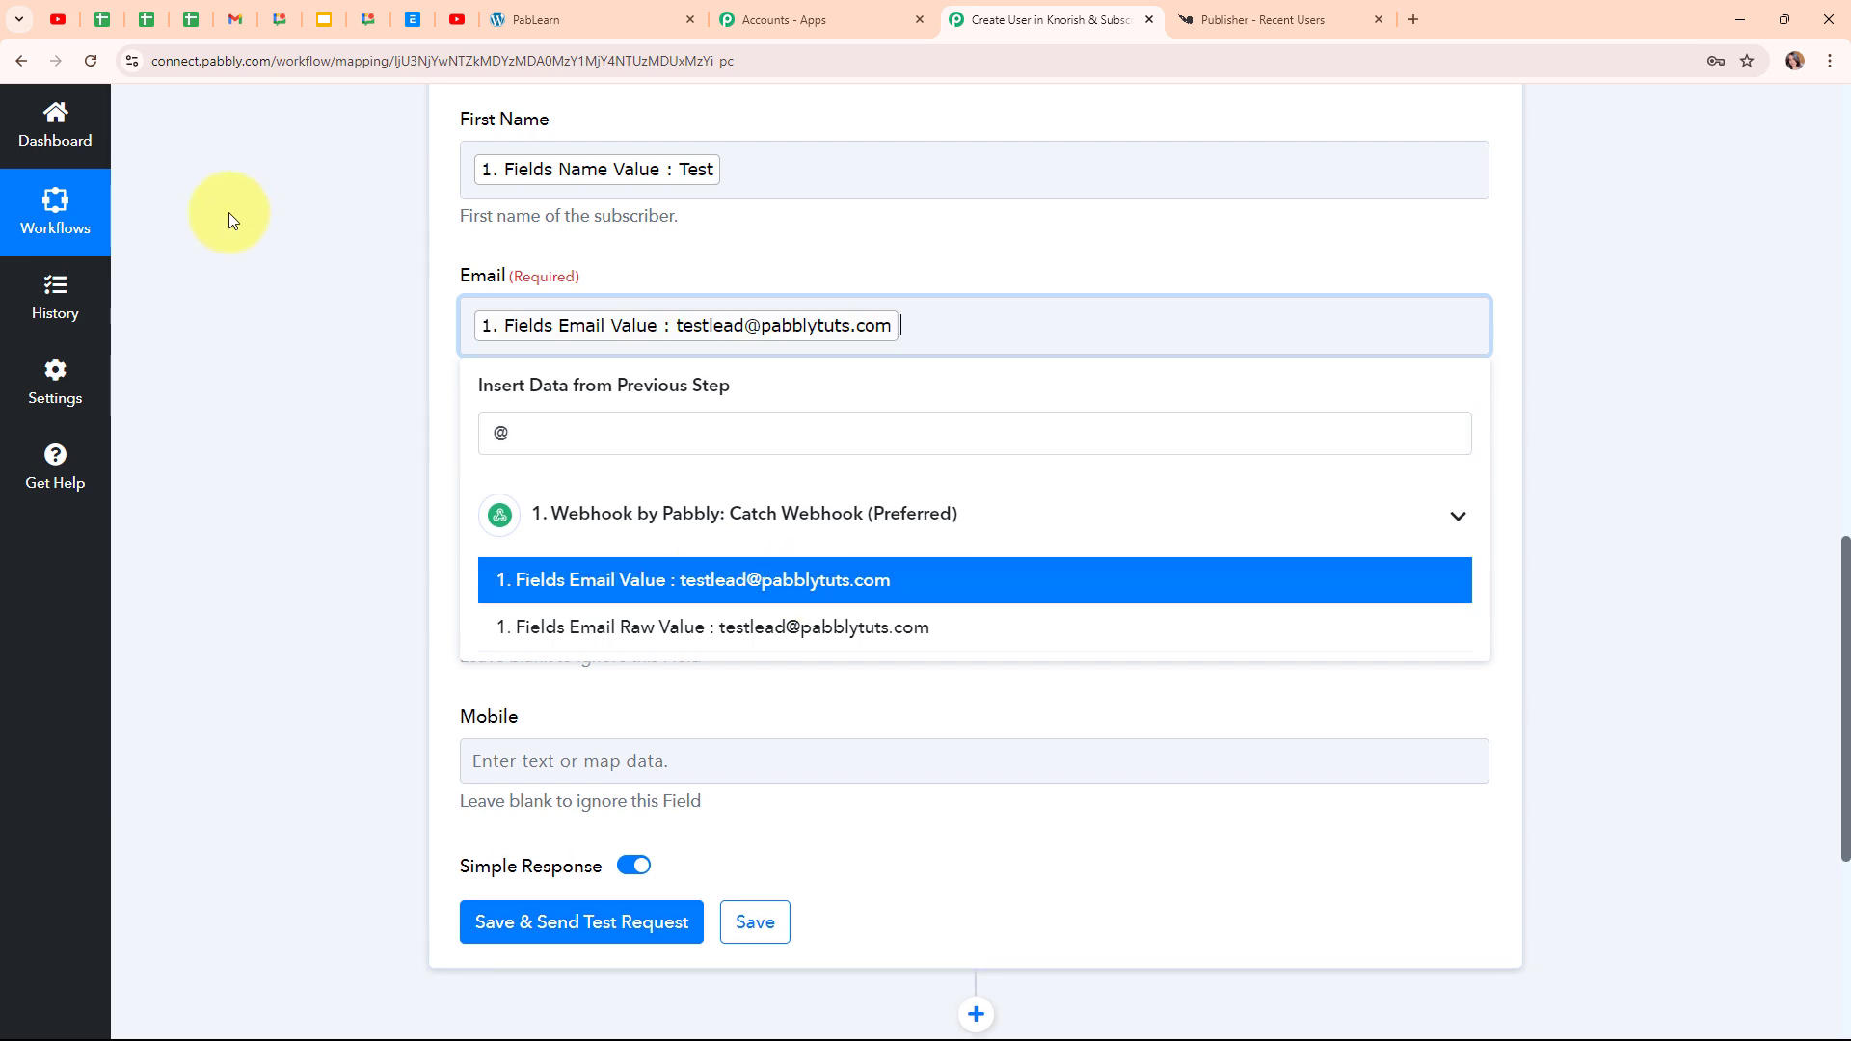
click(306, 271)
scroll(917, 422, down, 1)
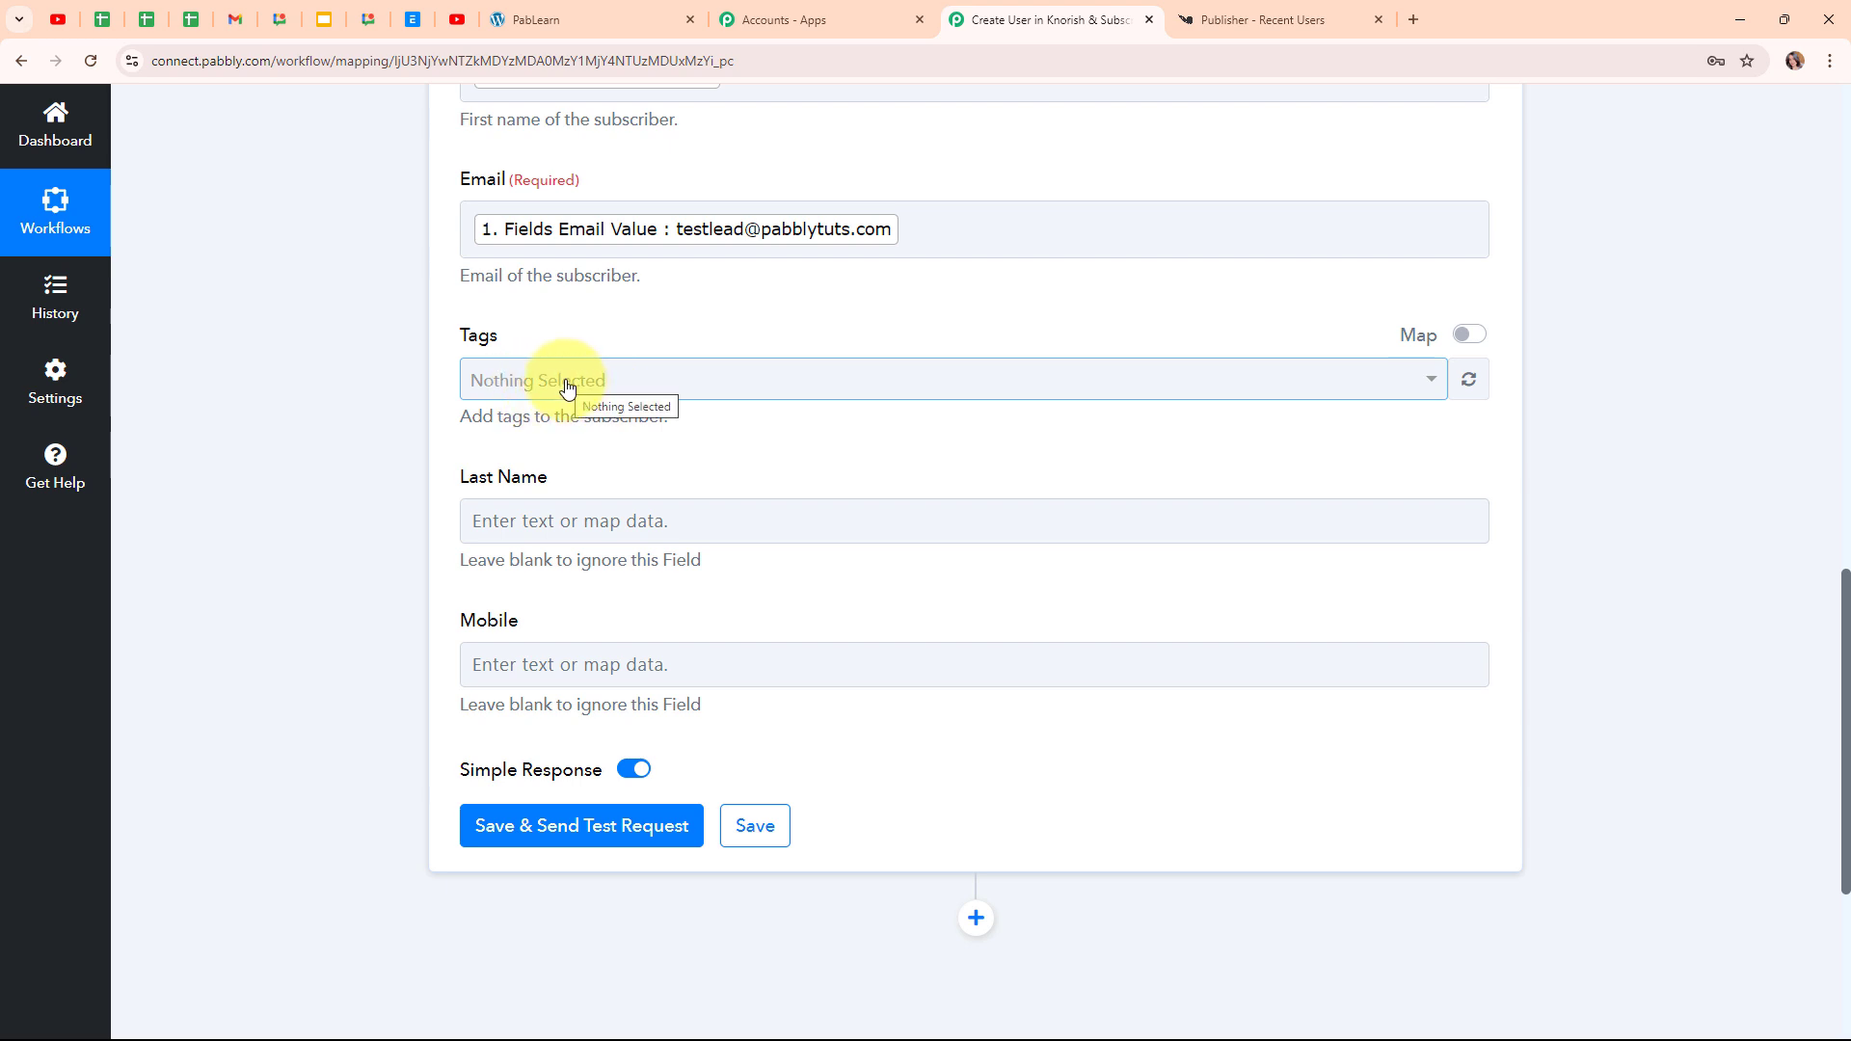
Map the webhook's Lead value (Fda436d Value) into Last Name
click(494, 525)
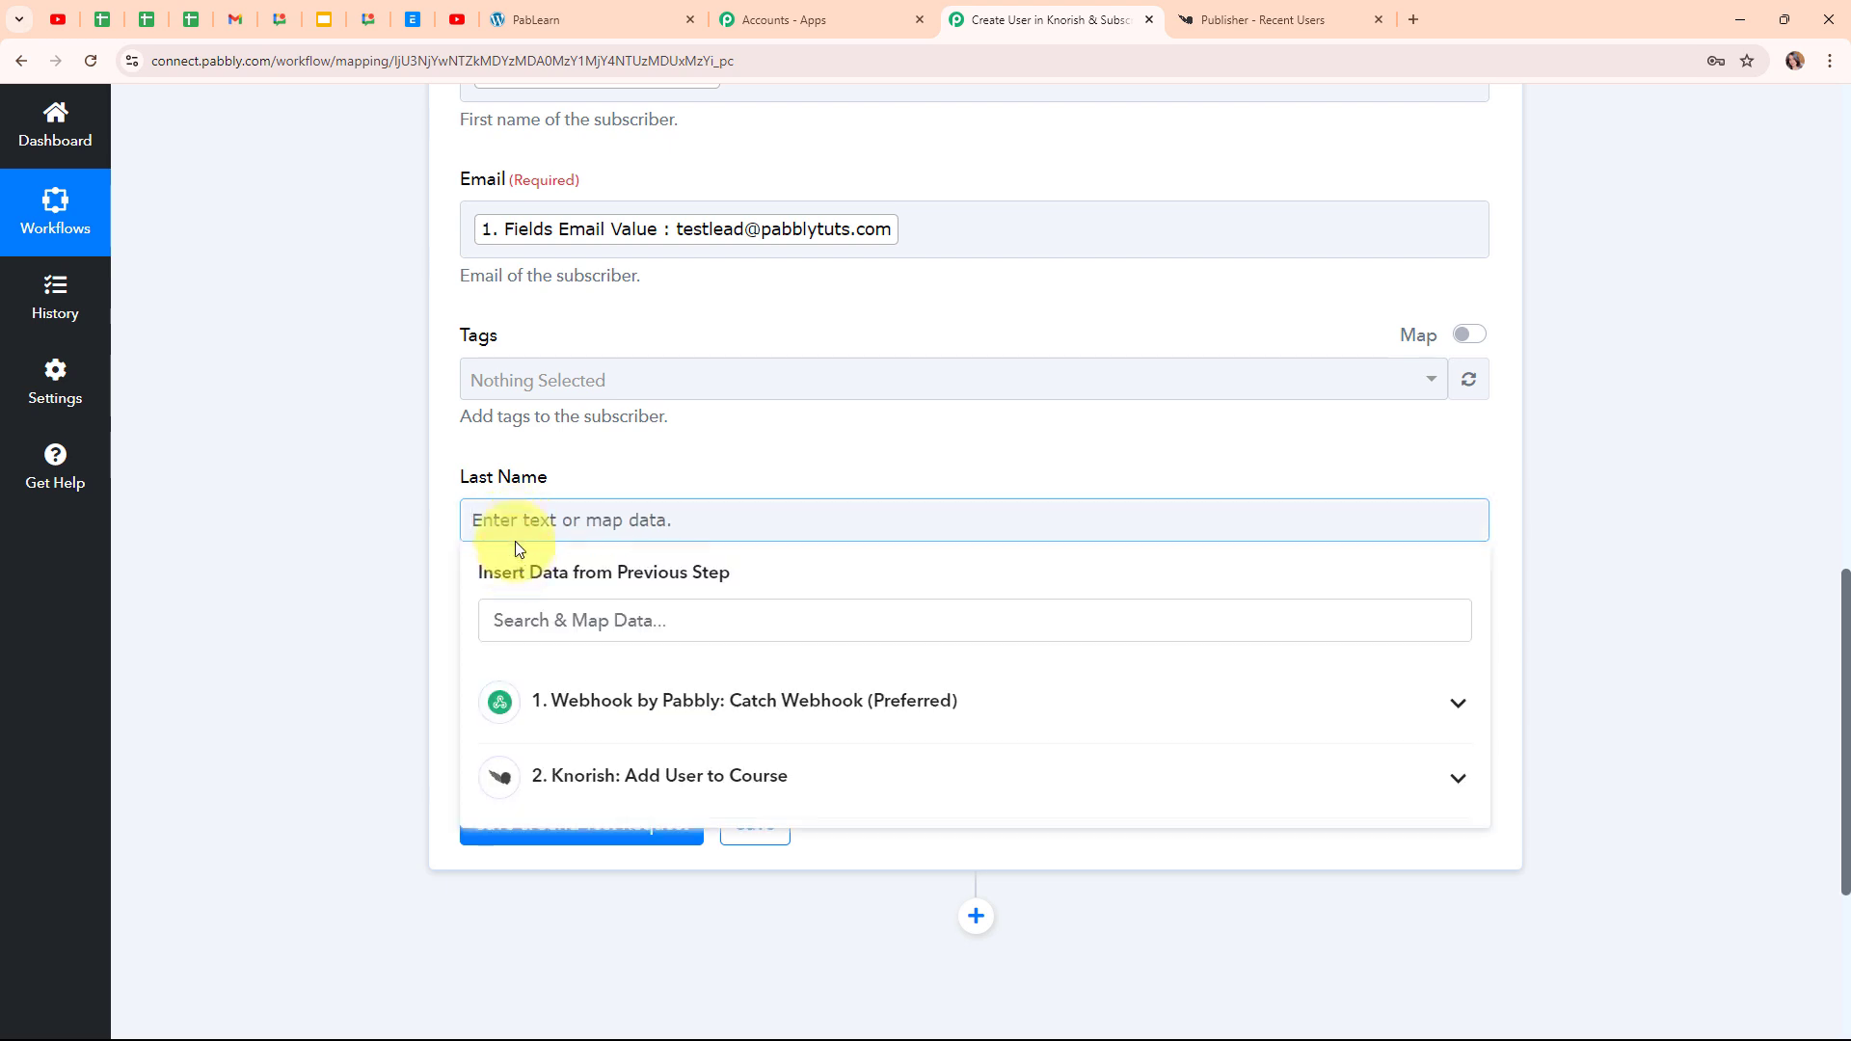
click(627, 707)
scroll(847, 651, down, 3)
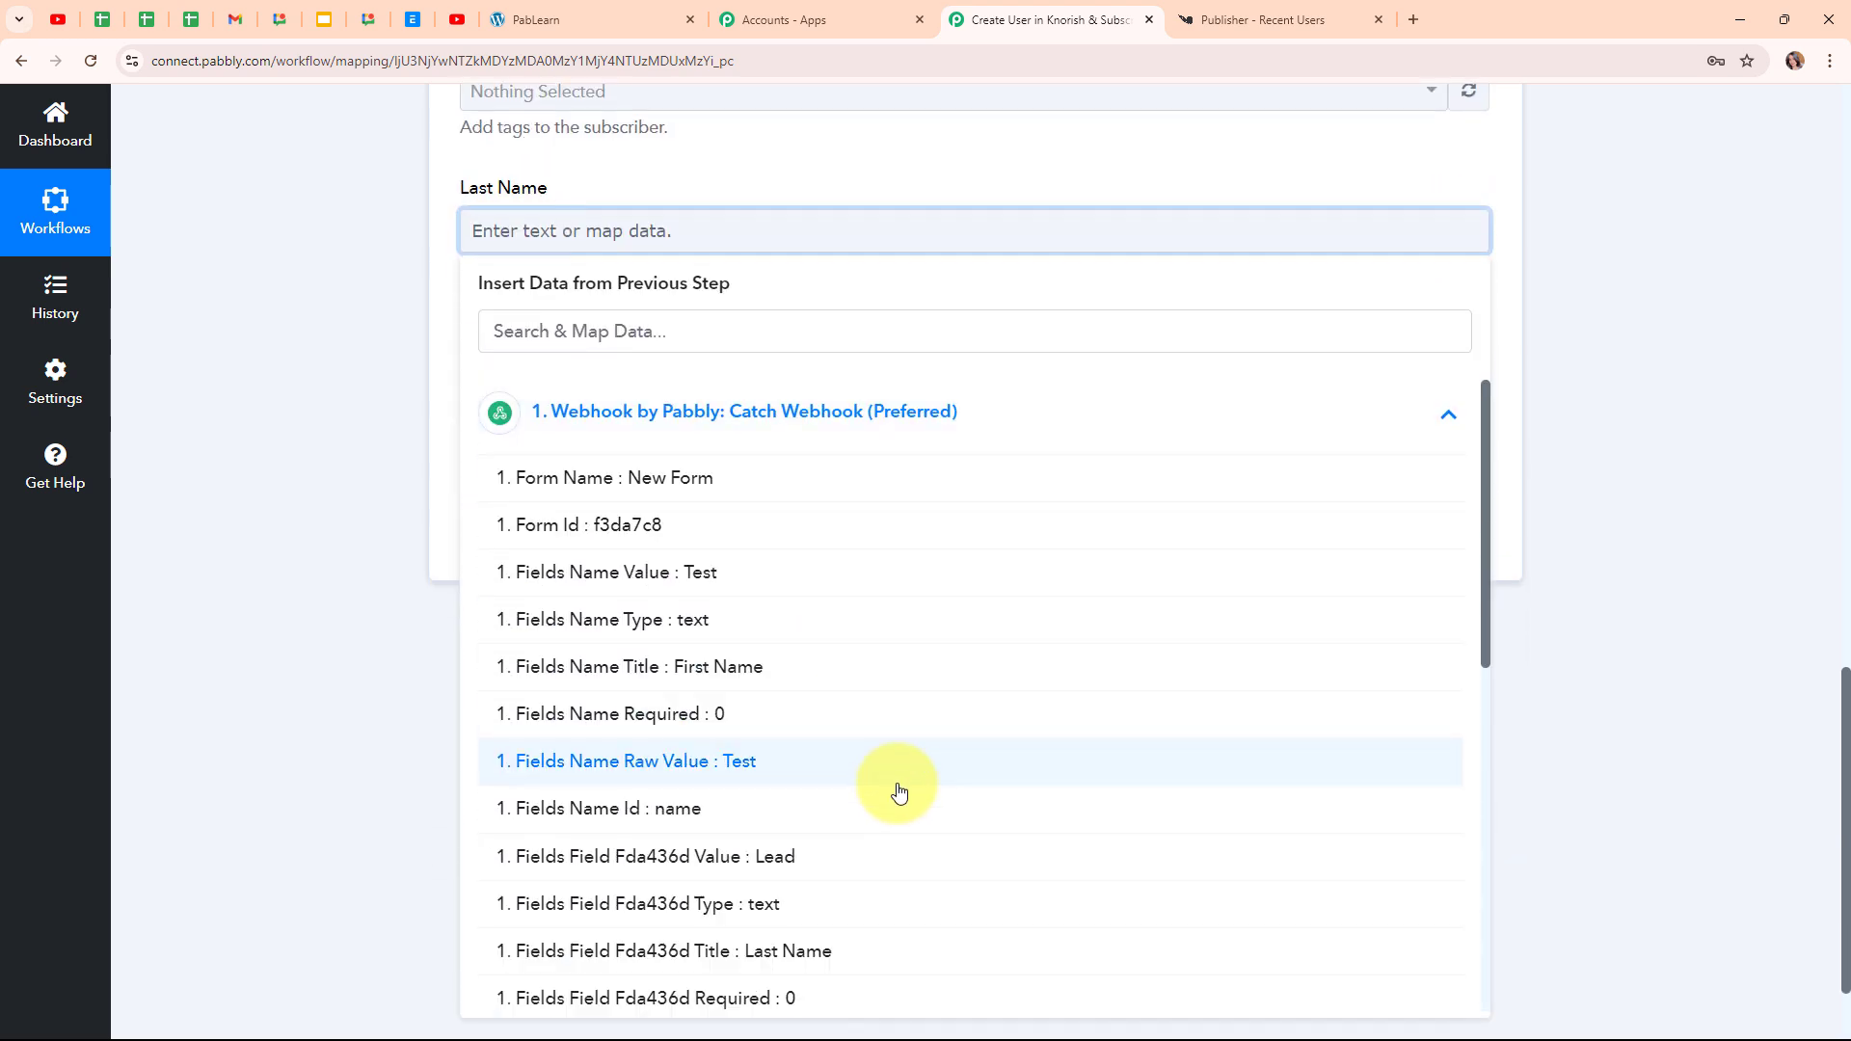
click(917, 865)
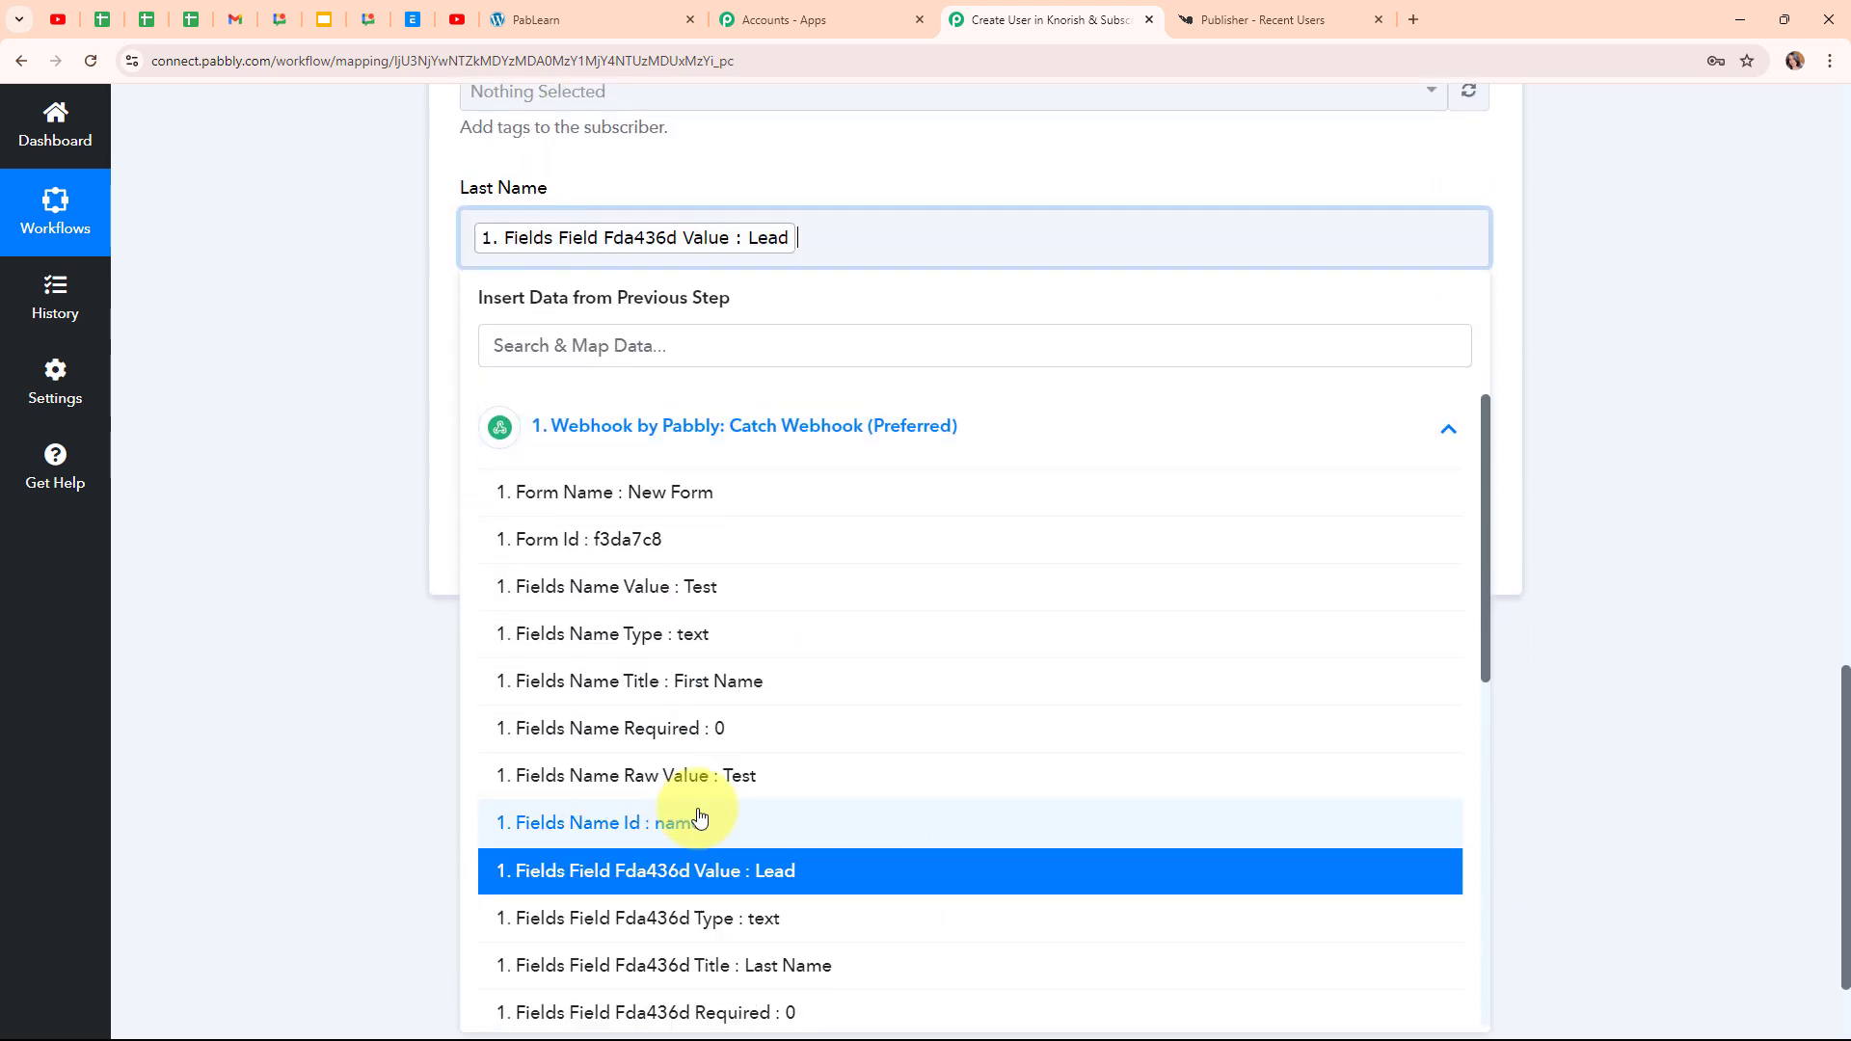
click(357, 501)
scroll(906, 454, down, 1)
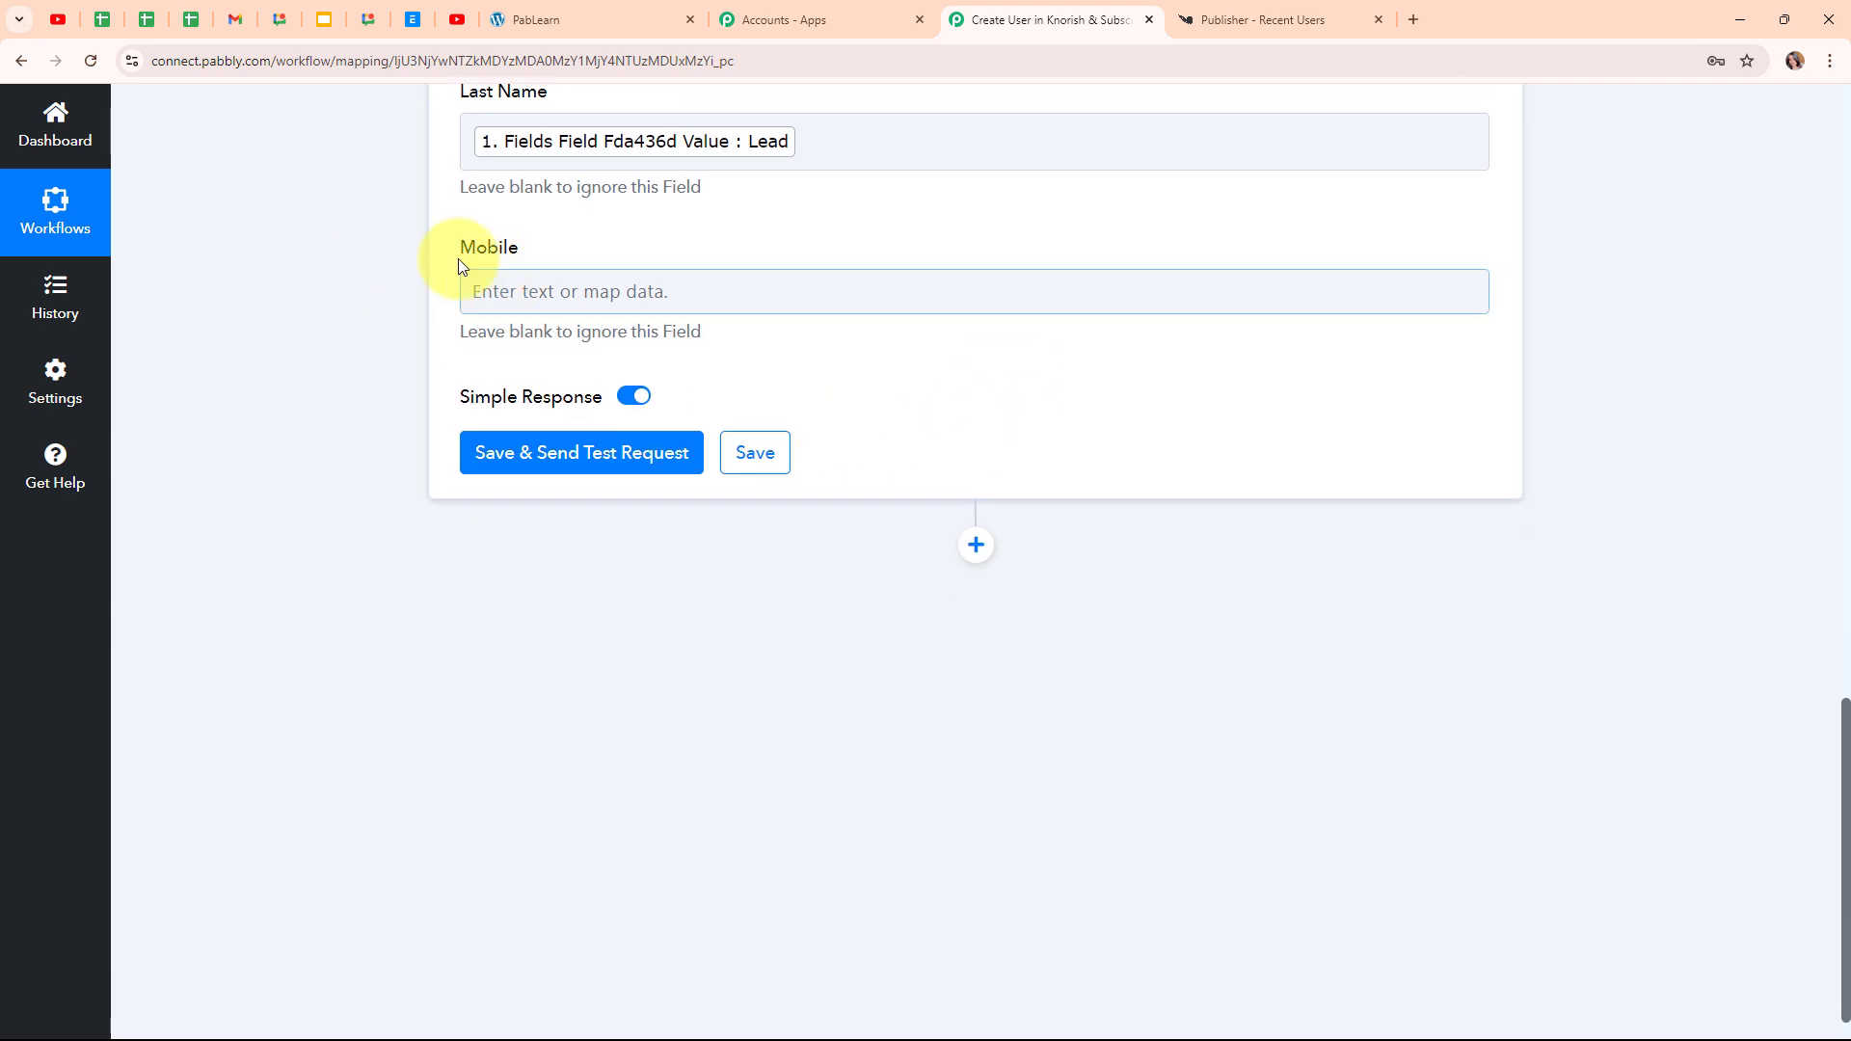
Map the webhook's mobile number (5adc791 Value) into Mobile
click(548, 302)
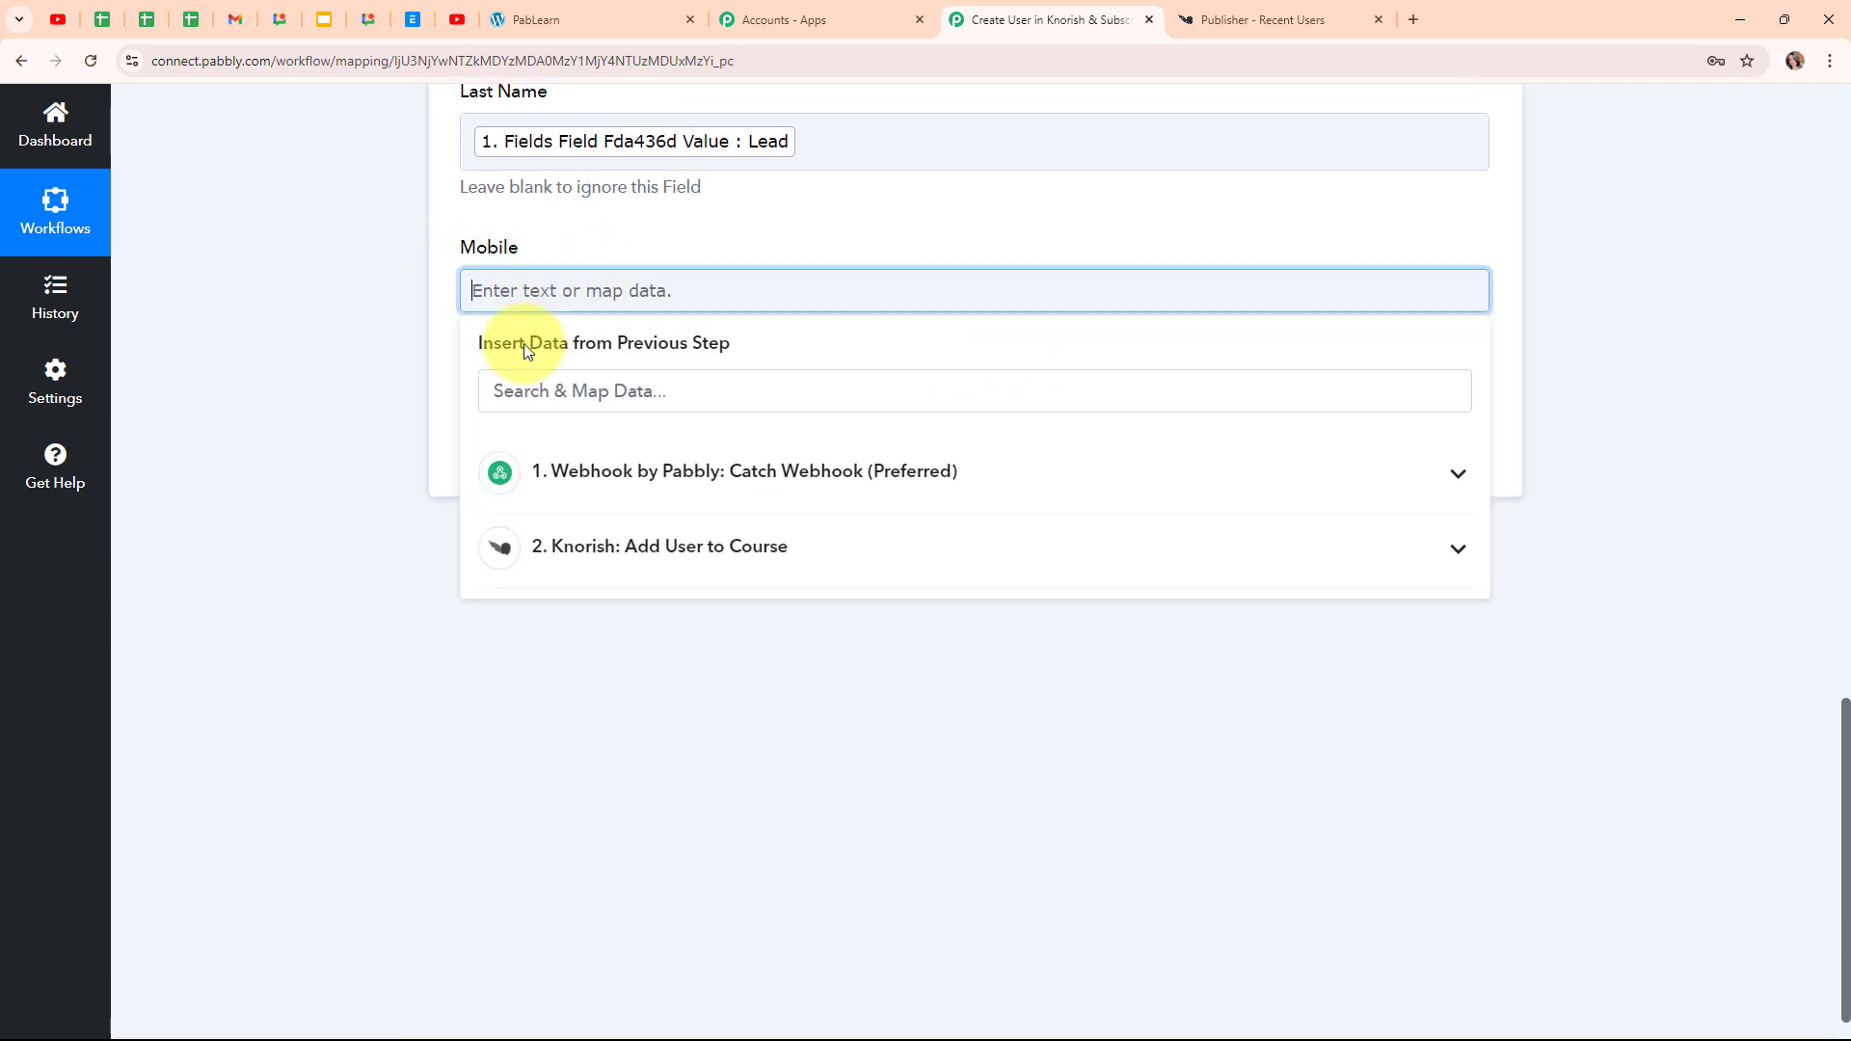
click(649, 497)
scroll(971, 808, down, 4)
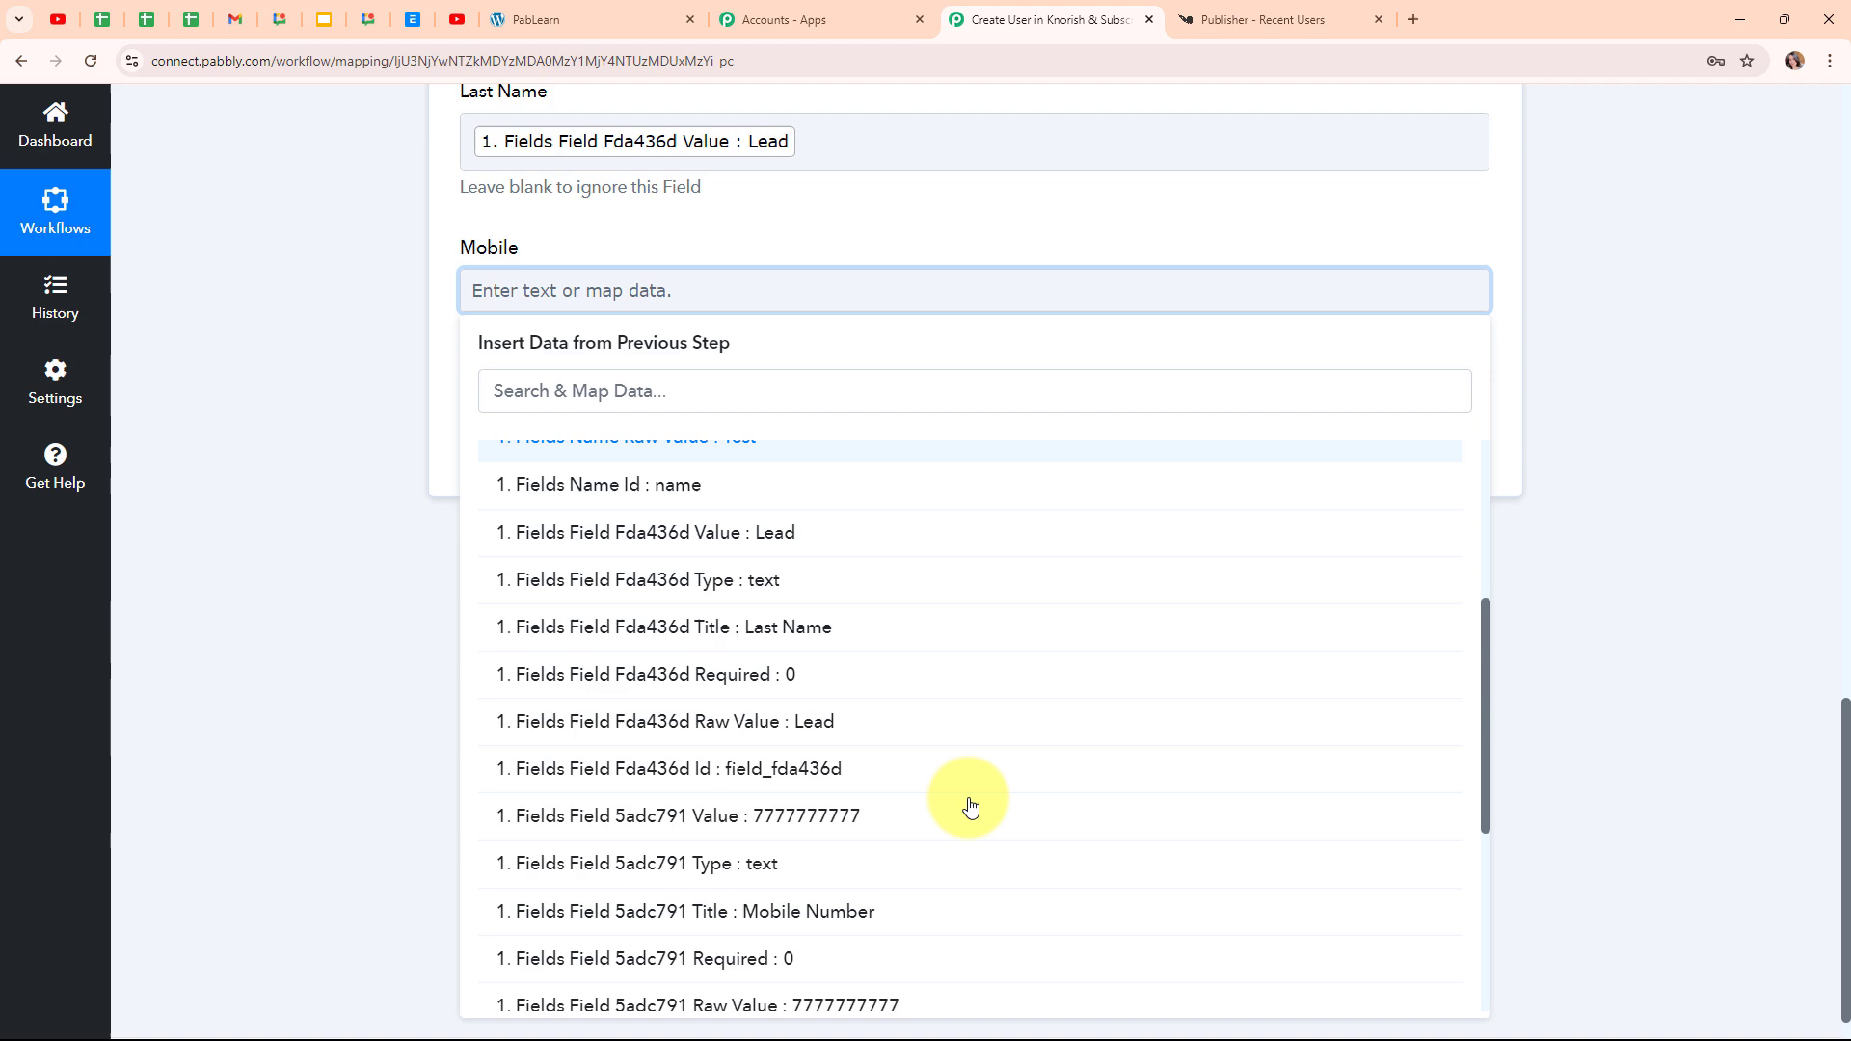
click(847, 829)
click(424, 390)
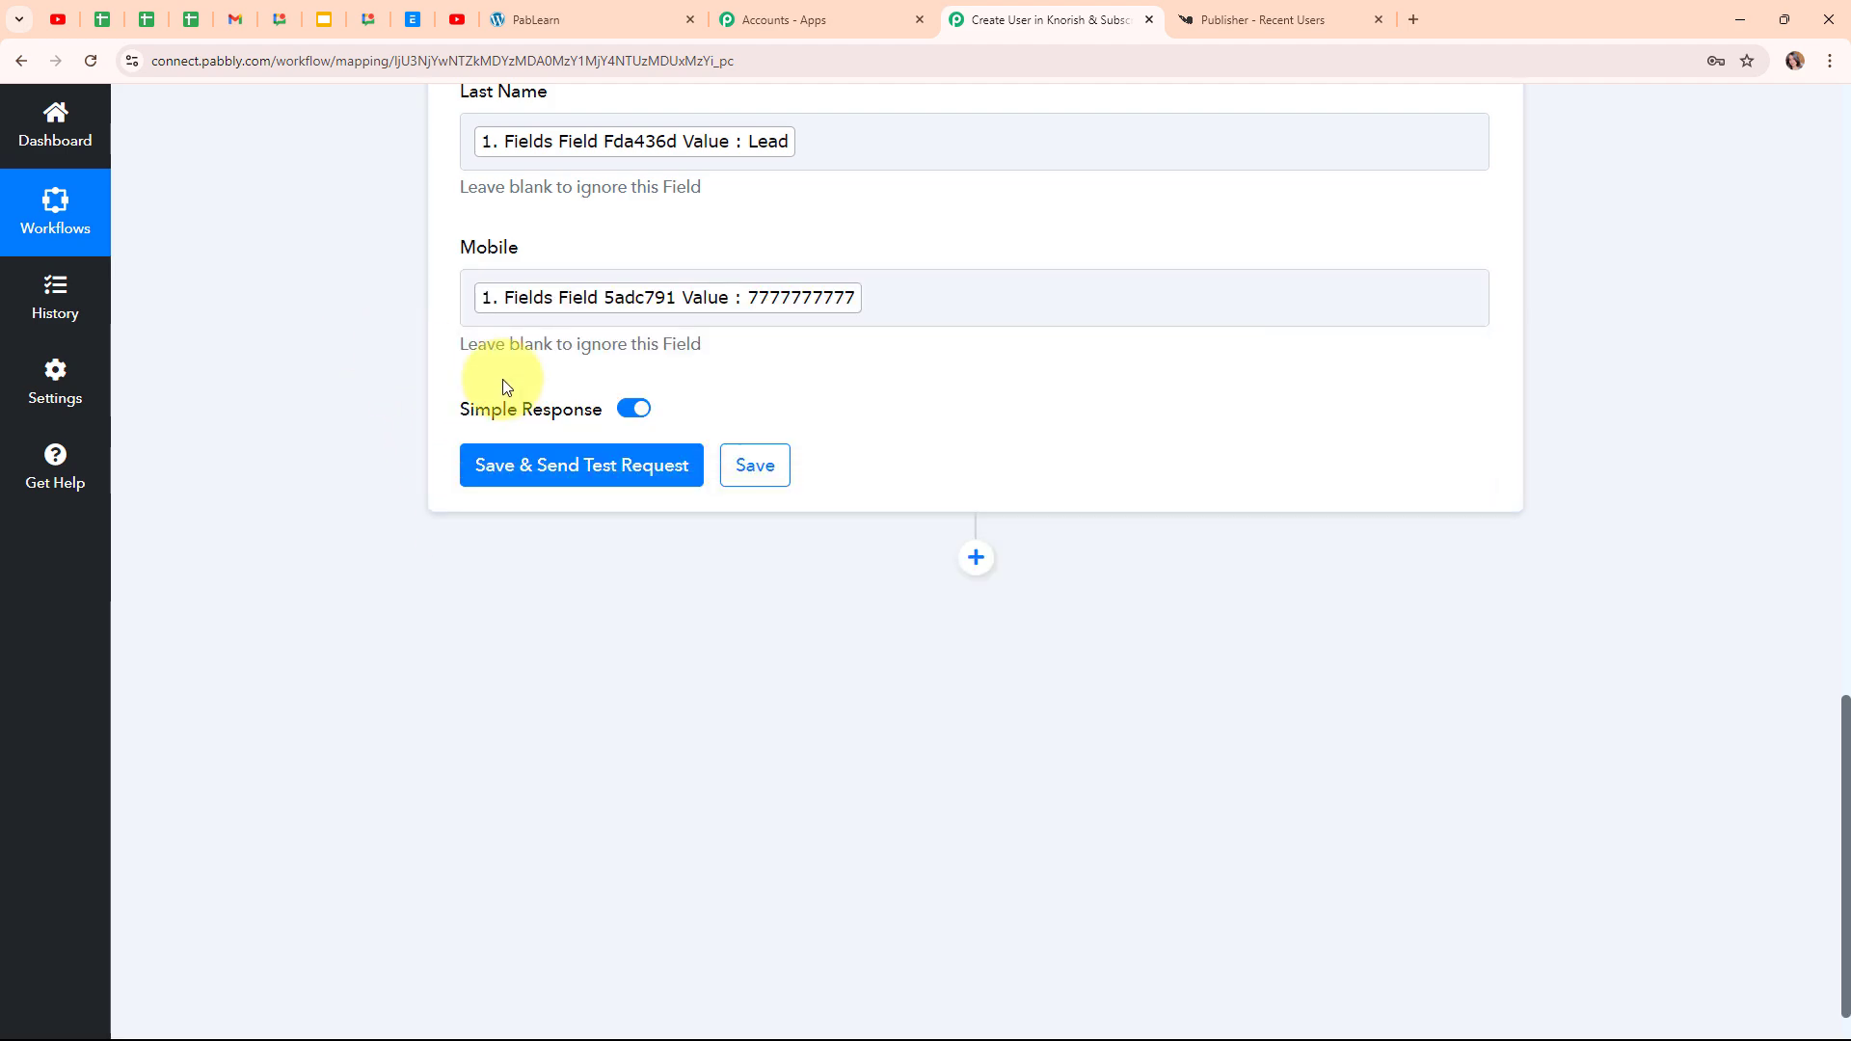
scroll(1084, 376, up, 5)
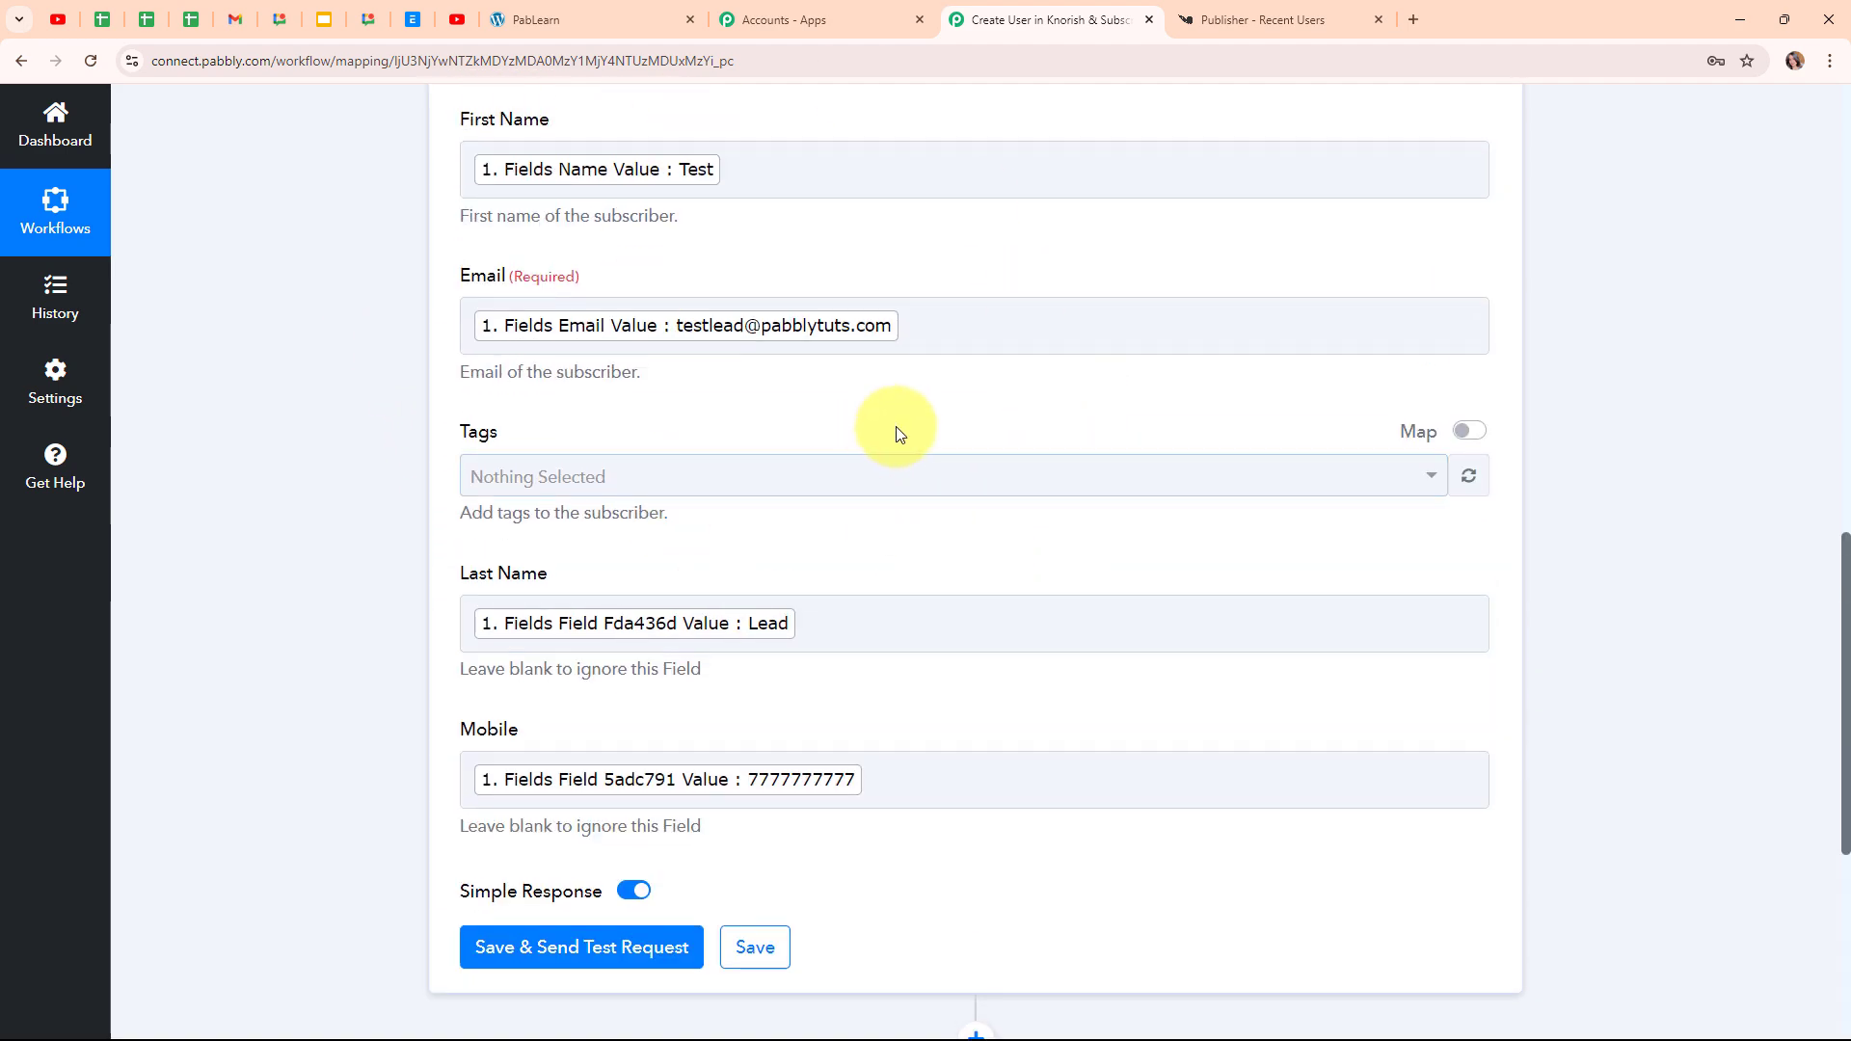
scroll(880, 413, down, 3)
Send a ConvertKit test request, review the subscription response, and collapse the step
click(560, 655)
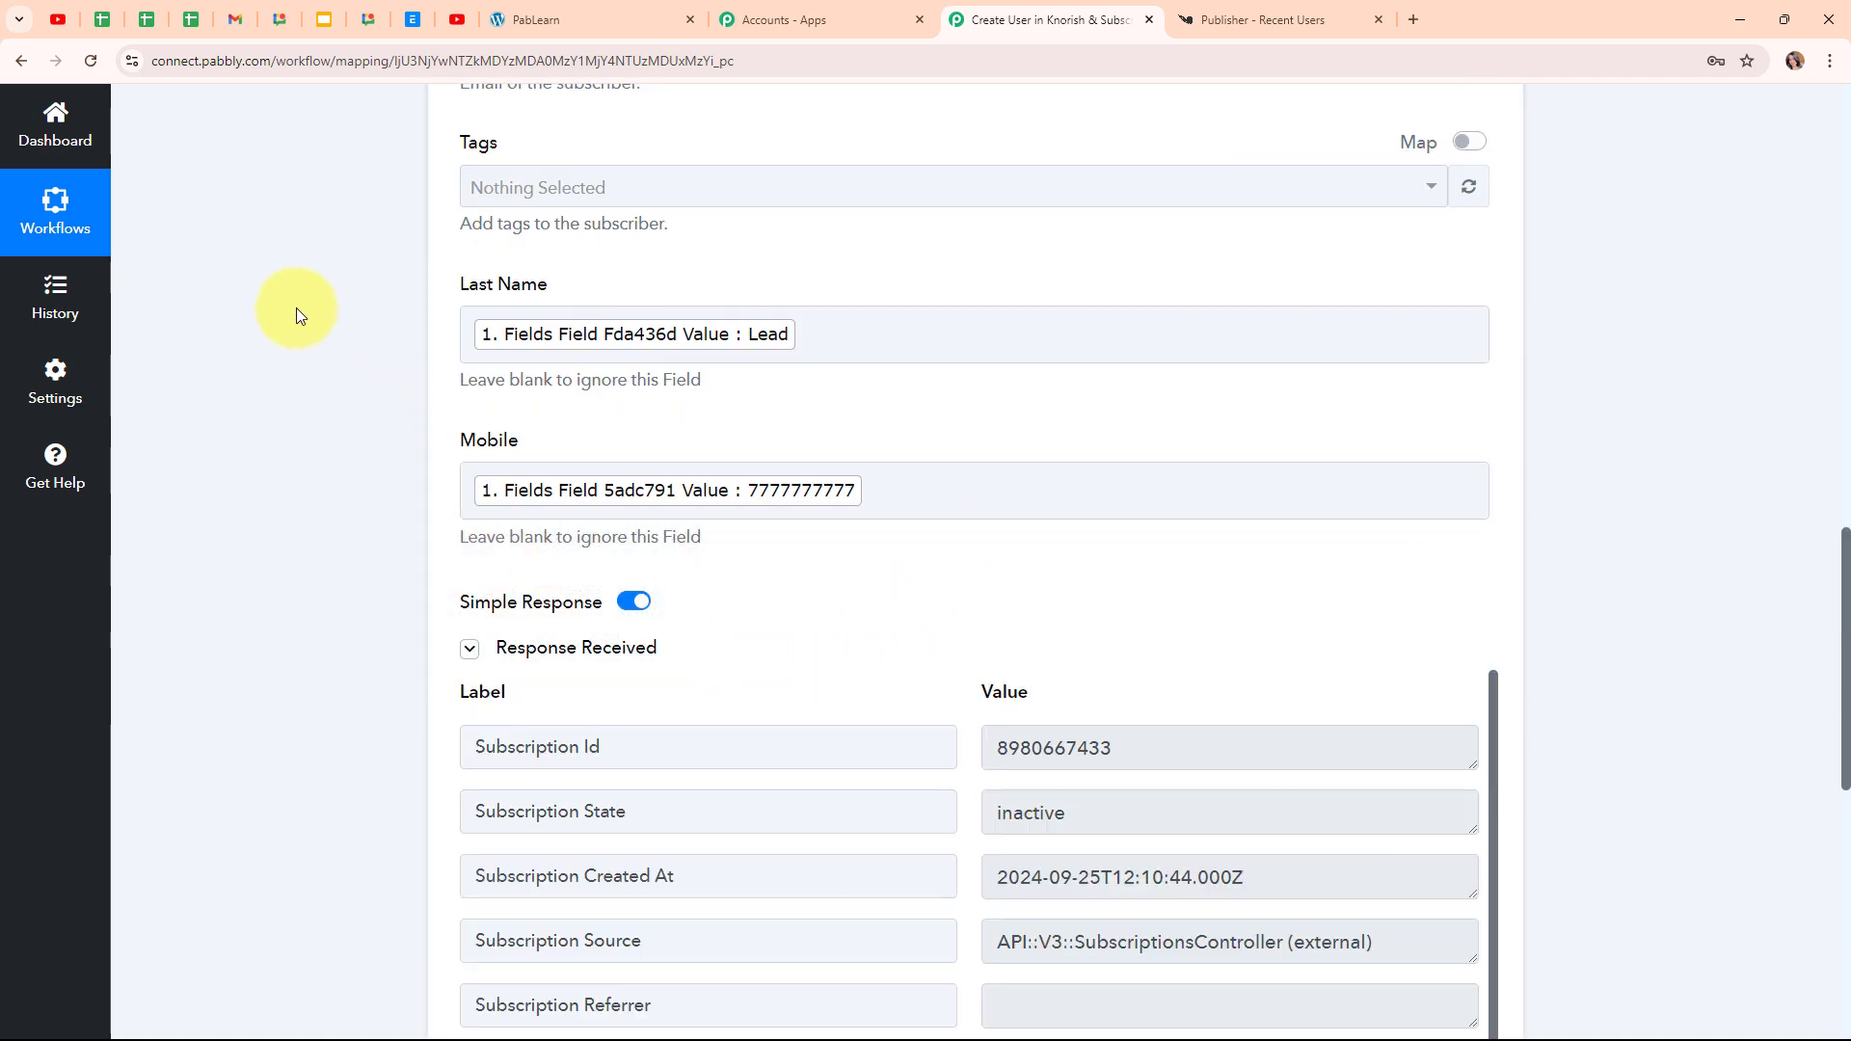
scroll(1633, 627, down, 5)
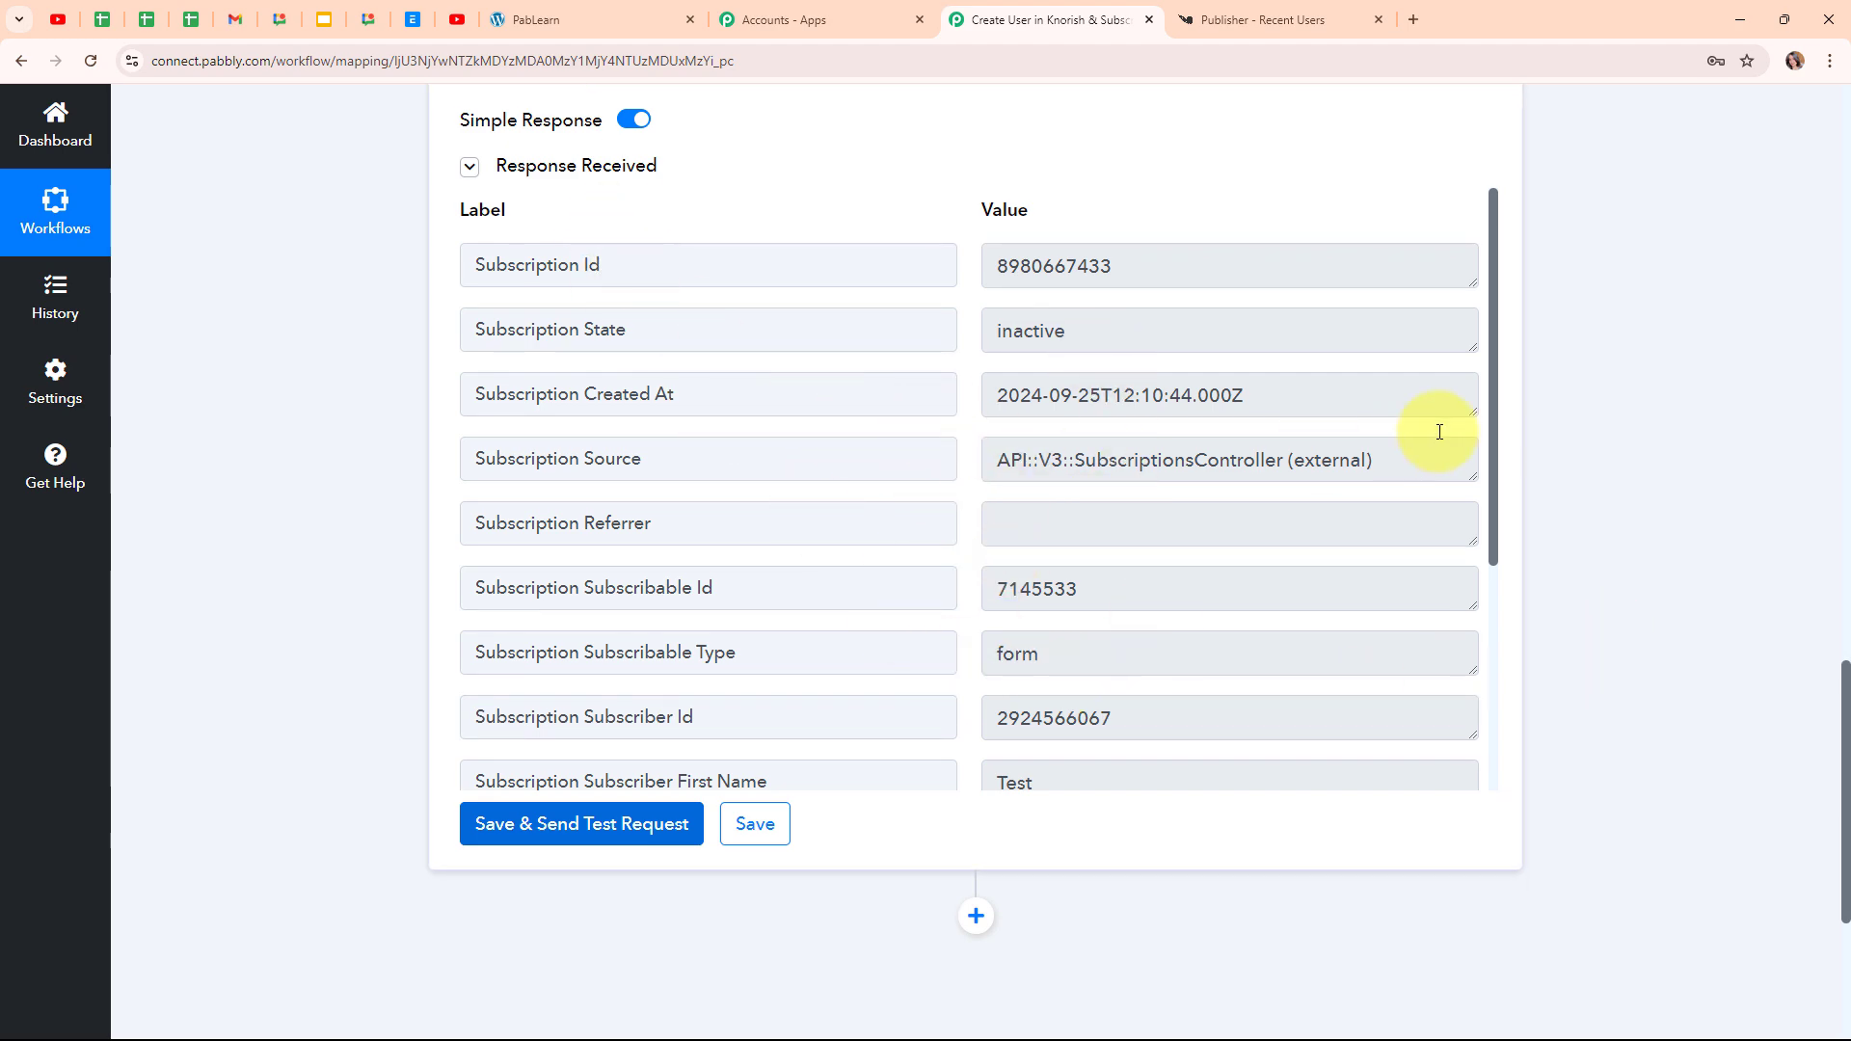
scroll(1755, 321, up, 9)
scroll(1658, 286, up, 9)
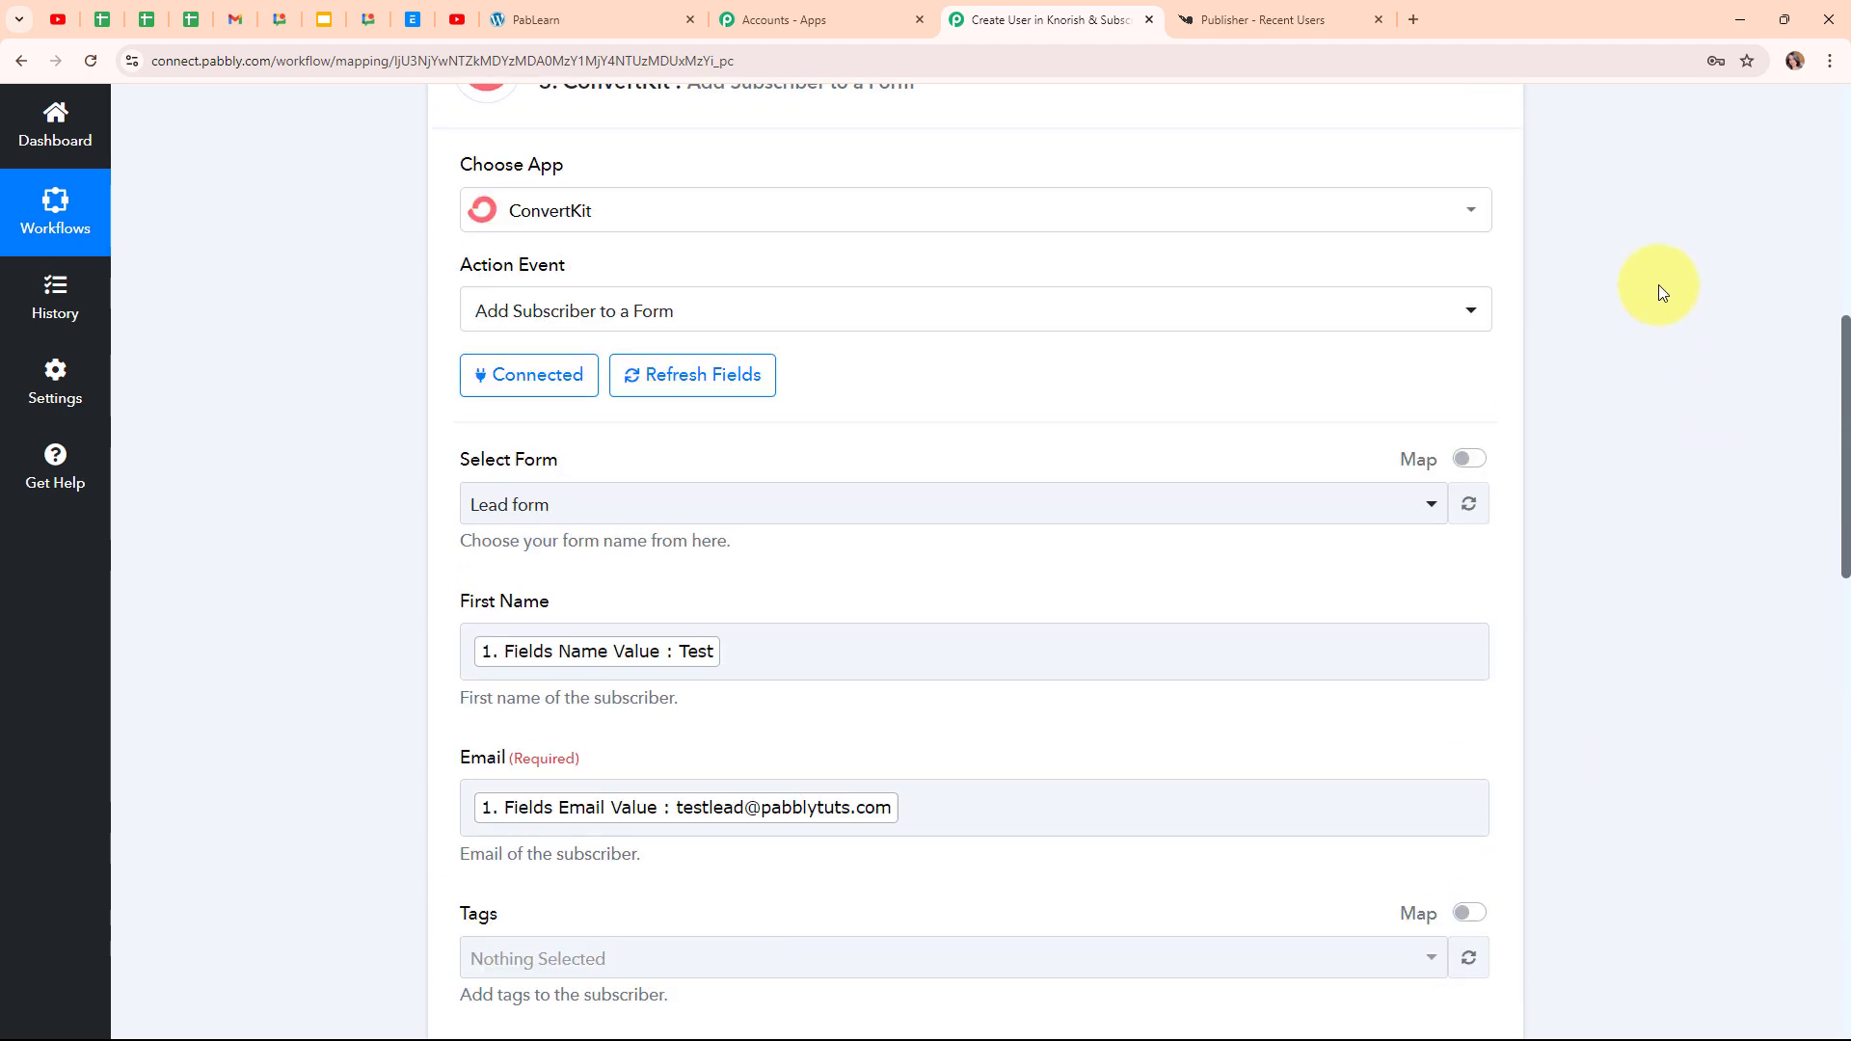
click(1362, 526)
scroll(1343, 443, up, 4)
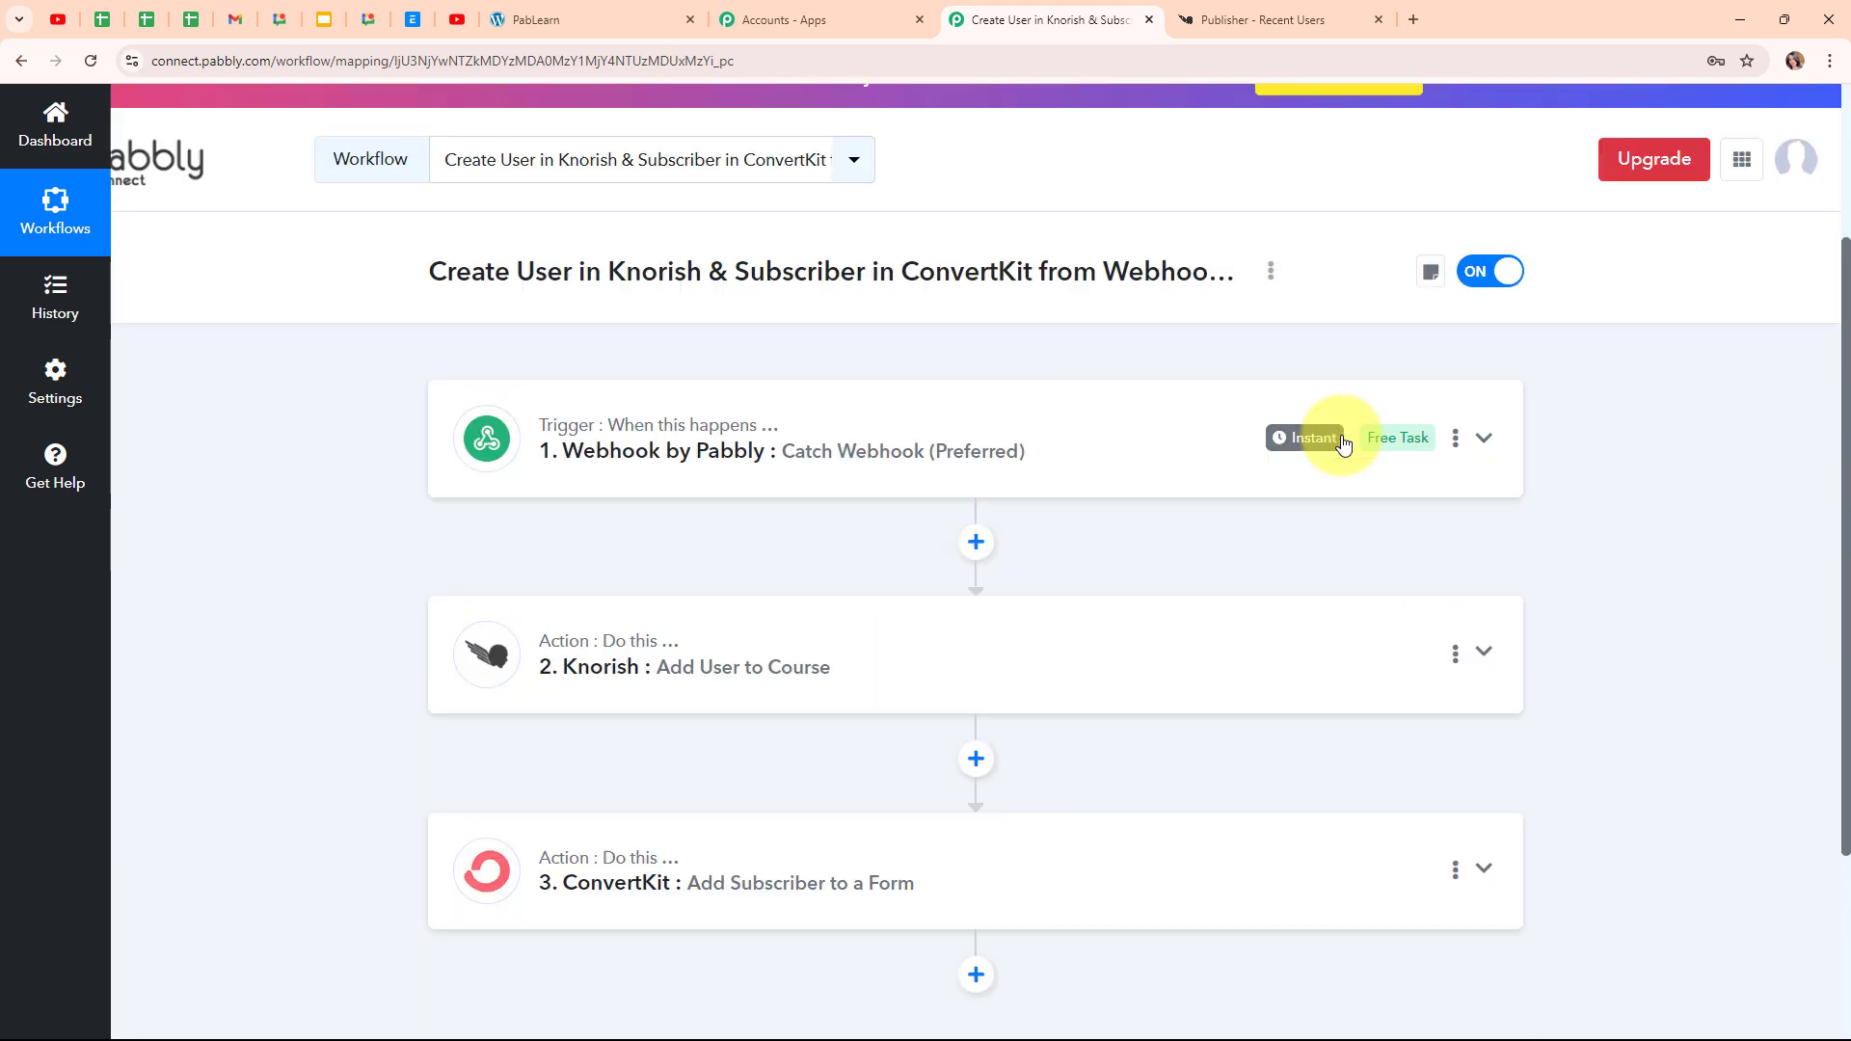
Verify the Test subscriber dated Sep 25, 2024 appears among ConvertKit's Confirmed Subscribers
key(alt+Tab)
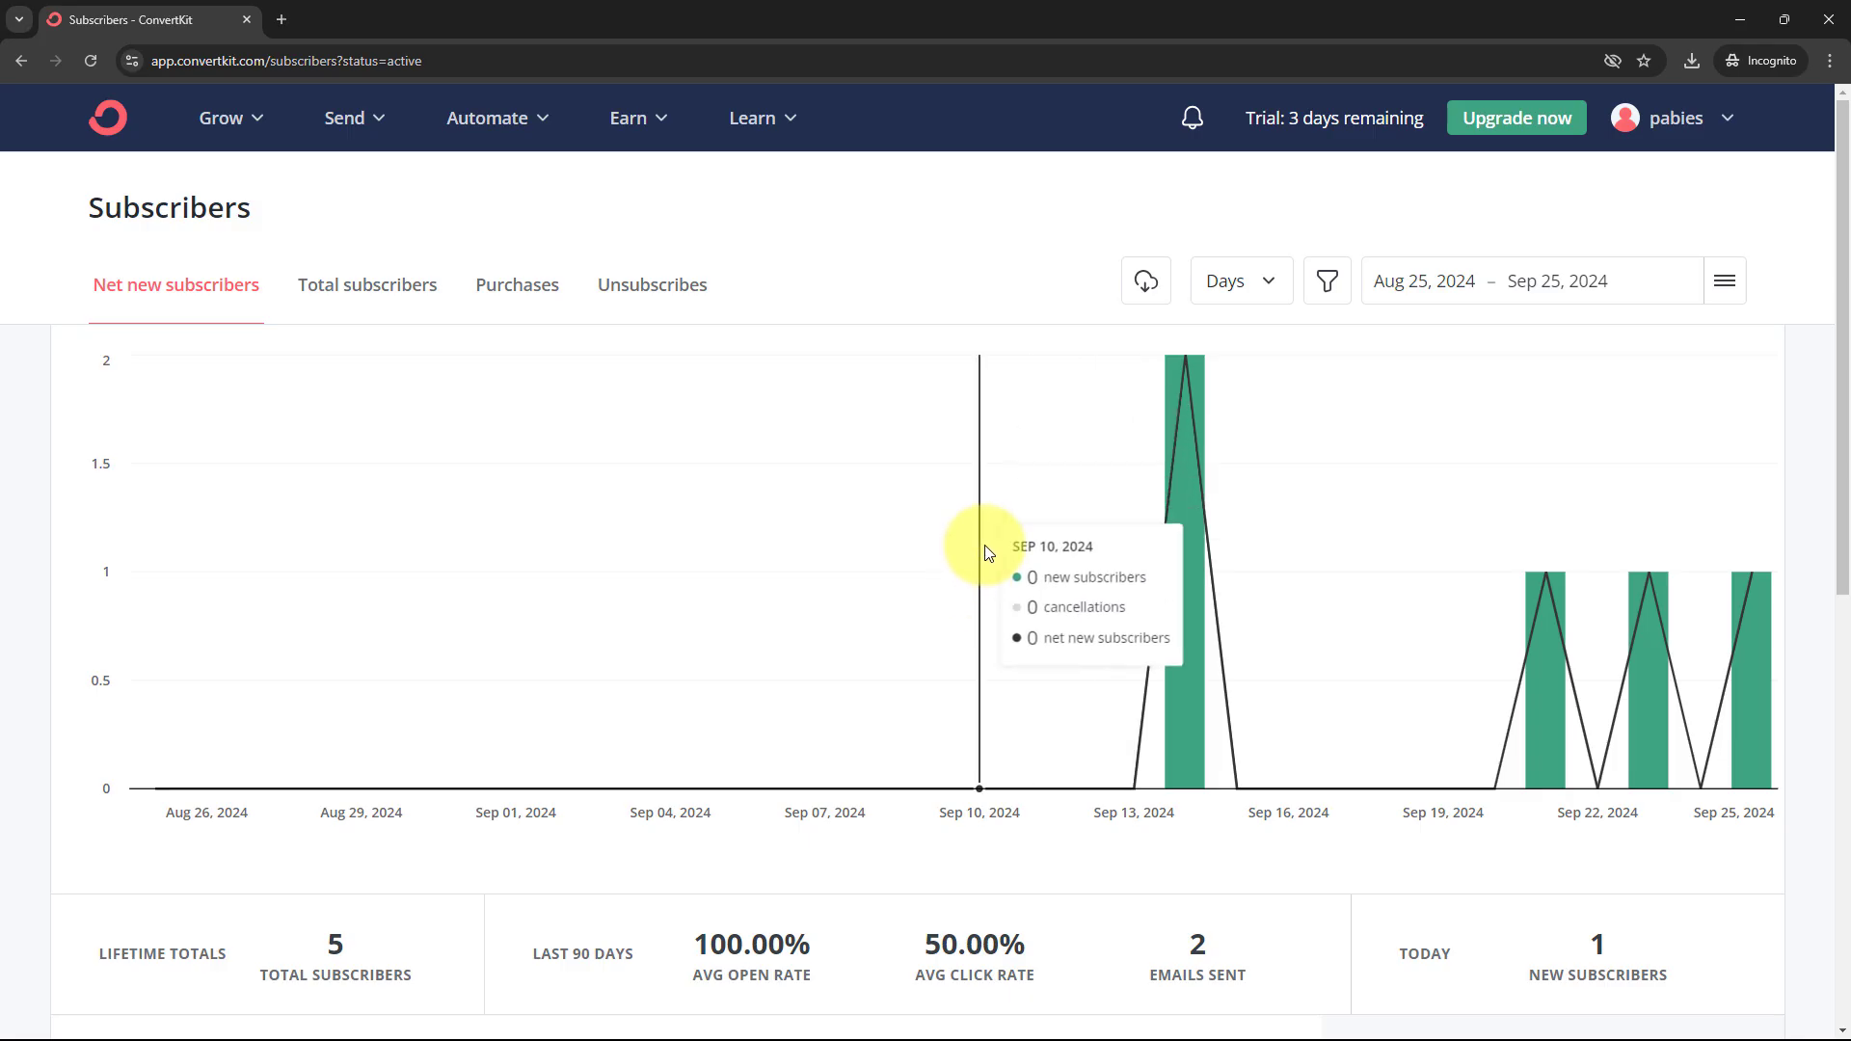
scroll(991, 551, down, 8)
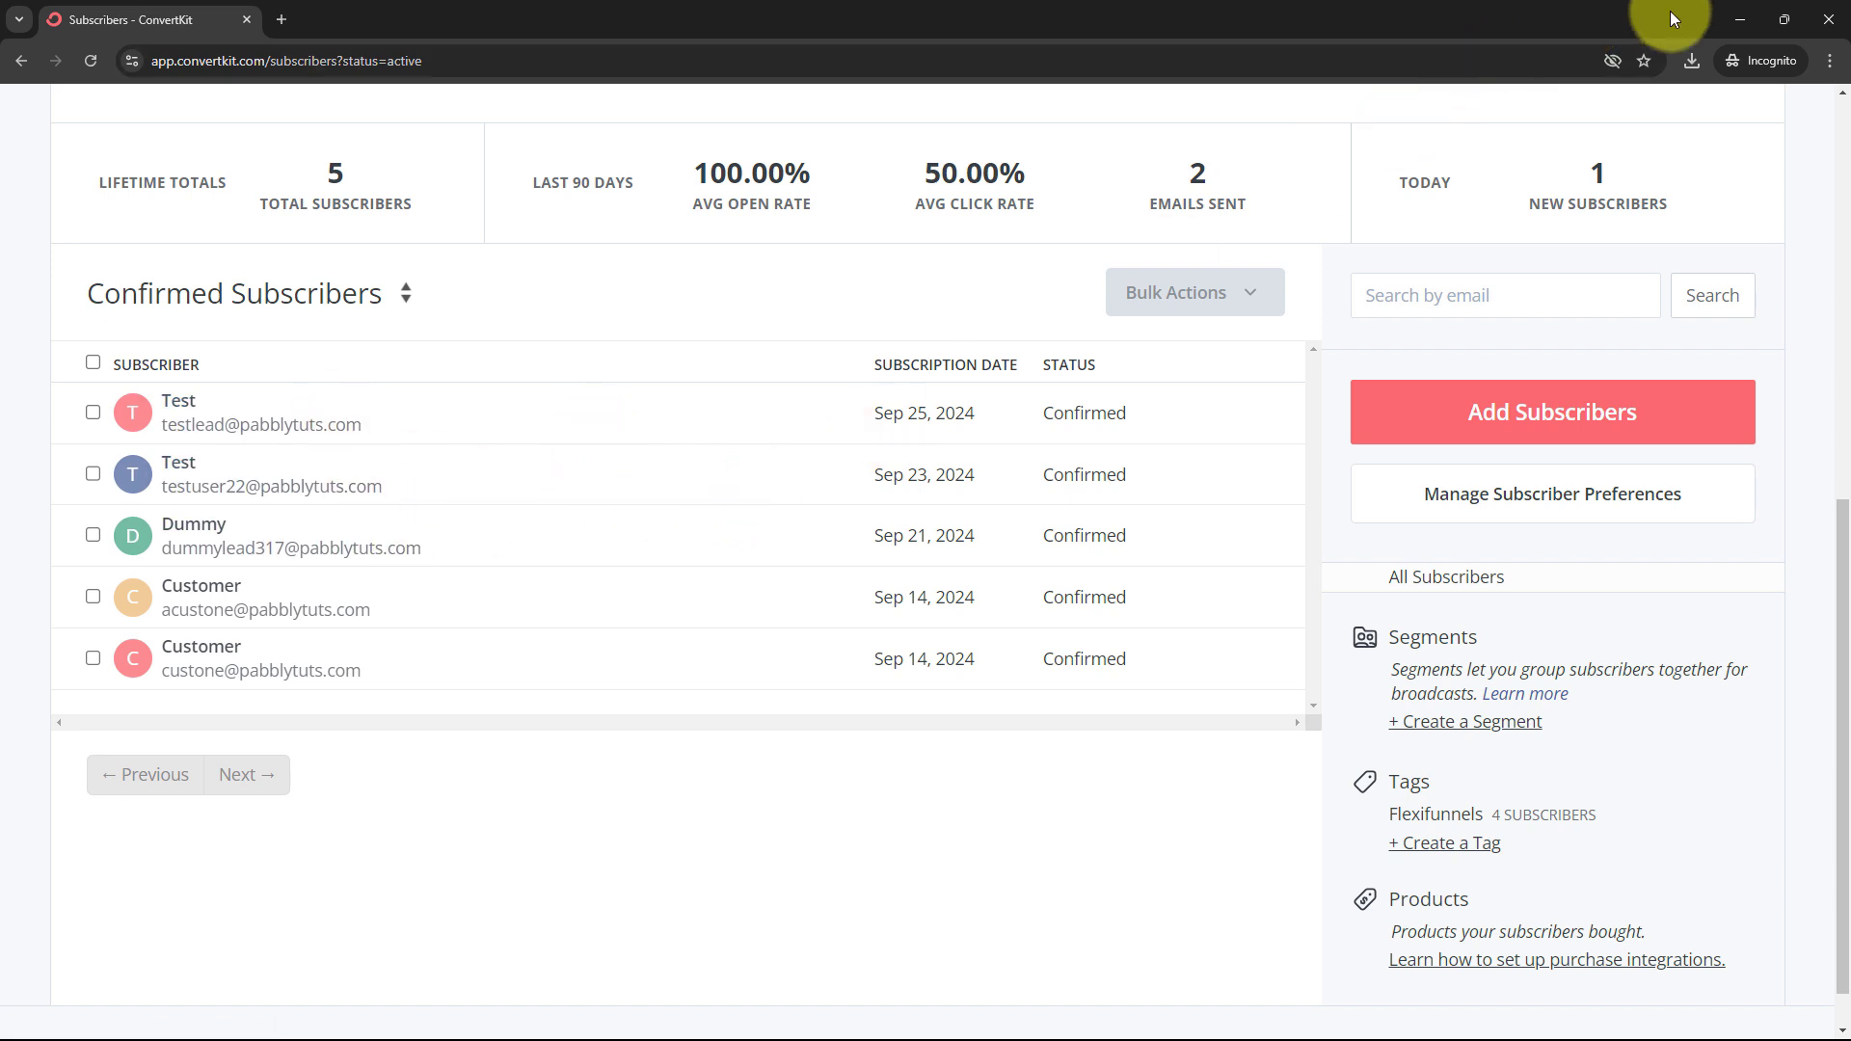
click(1739, 17)
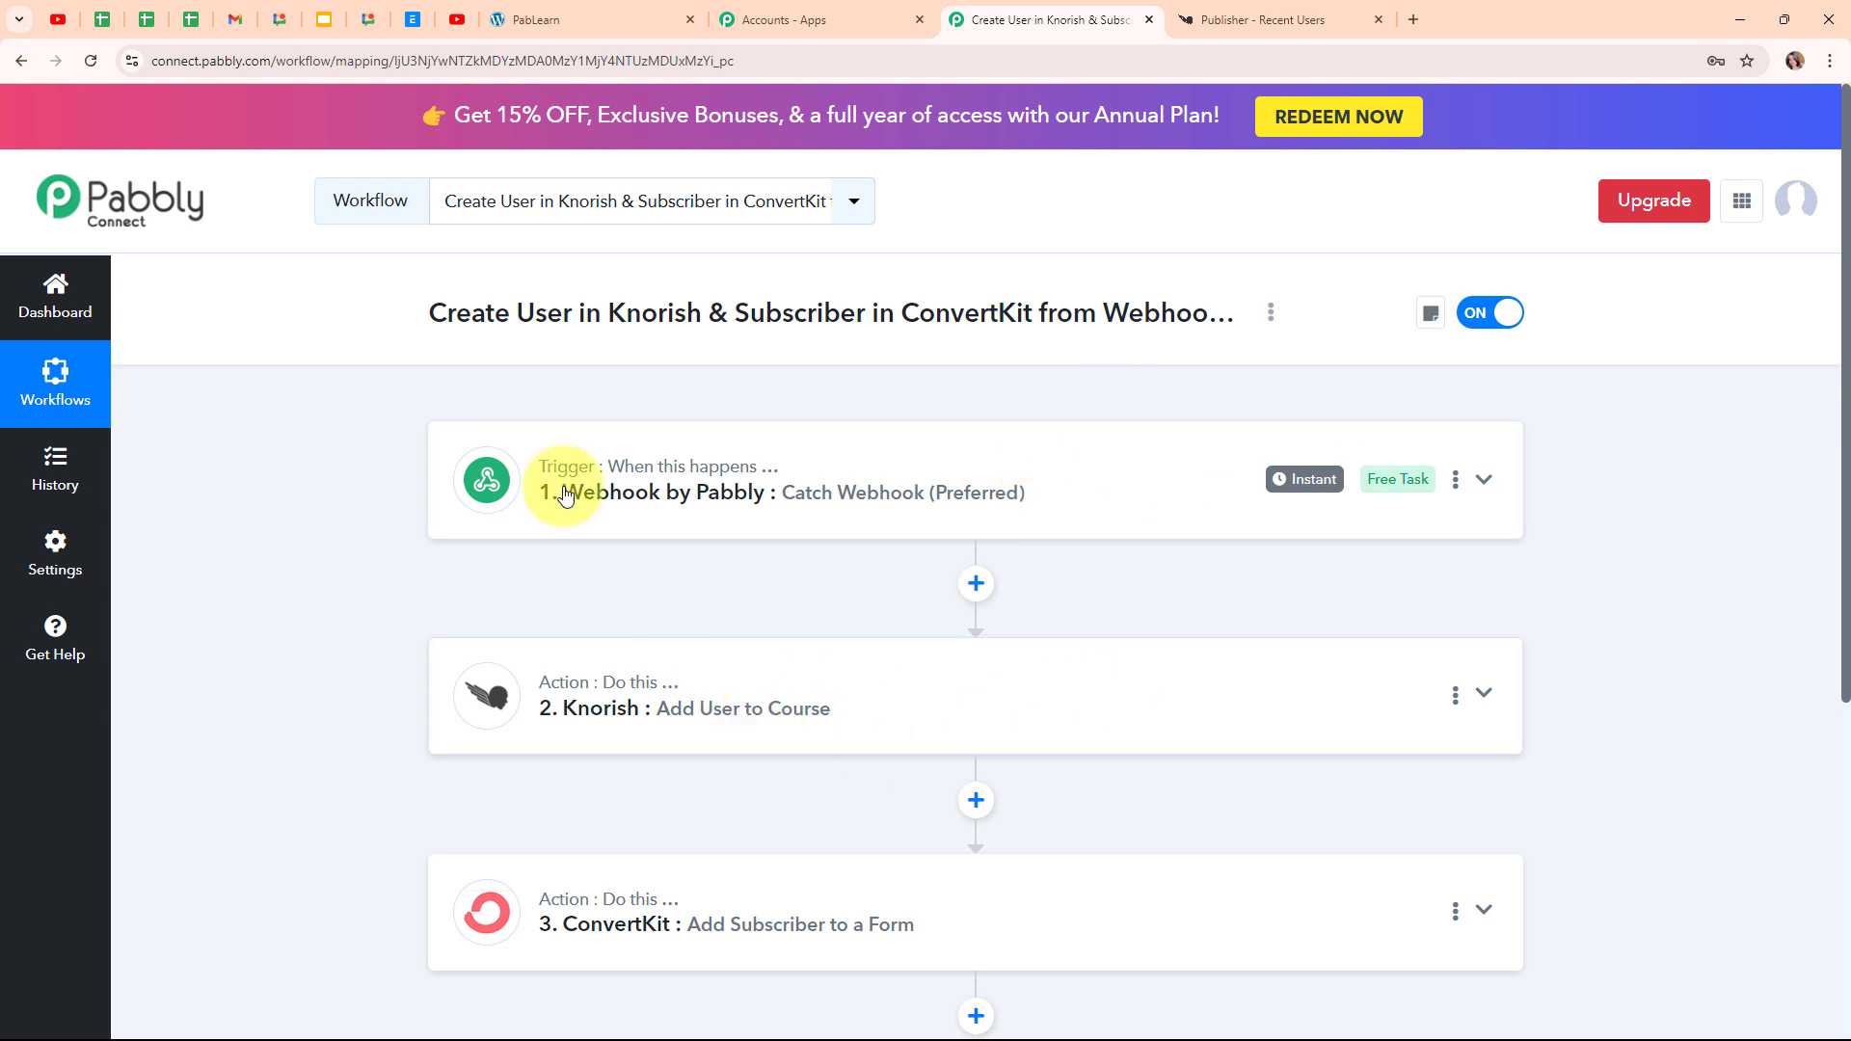
Fill the PabLearn enrollment form with the test lead's first and last name, e-mail and mobile number, and send it
click(549, 9)
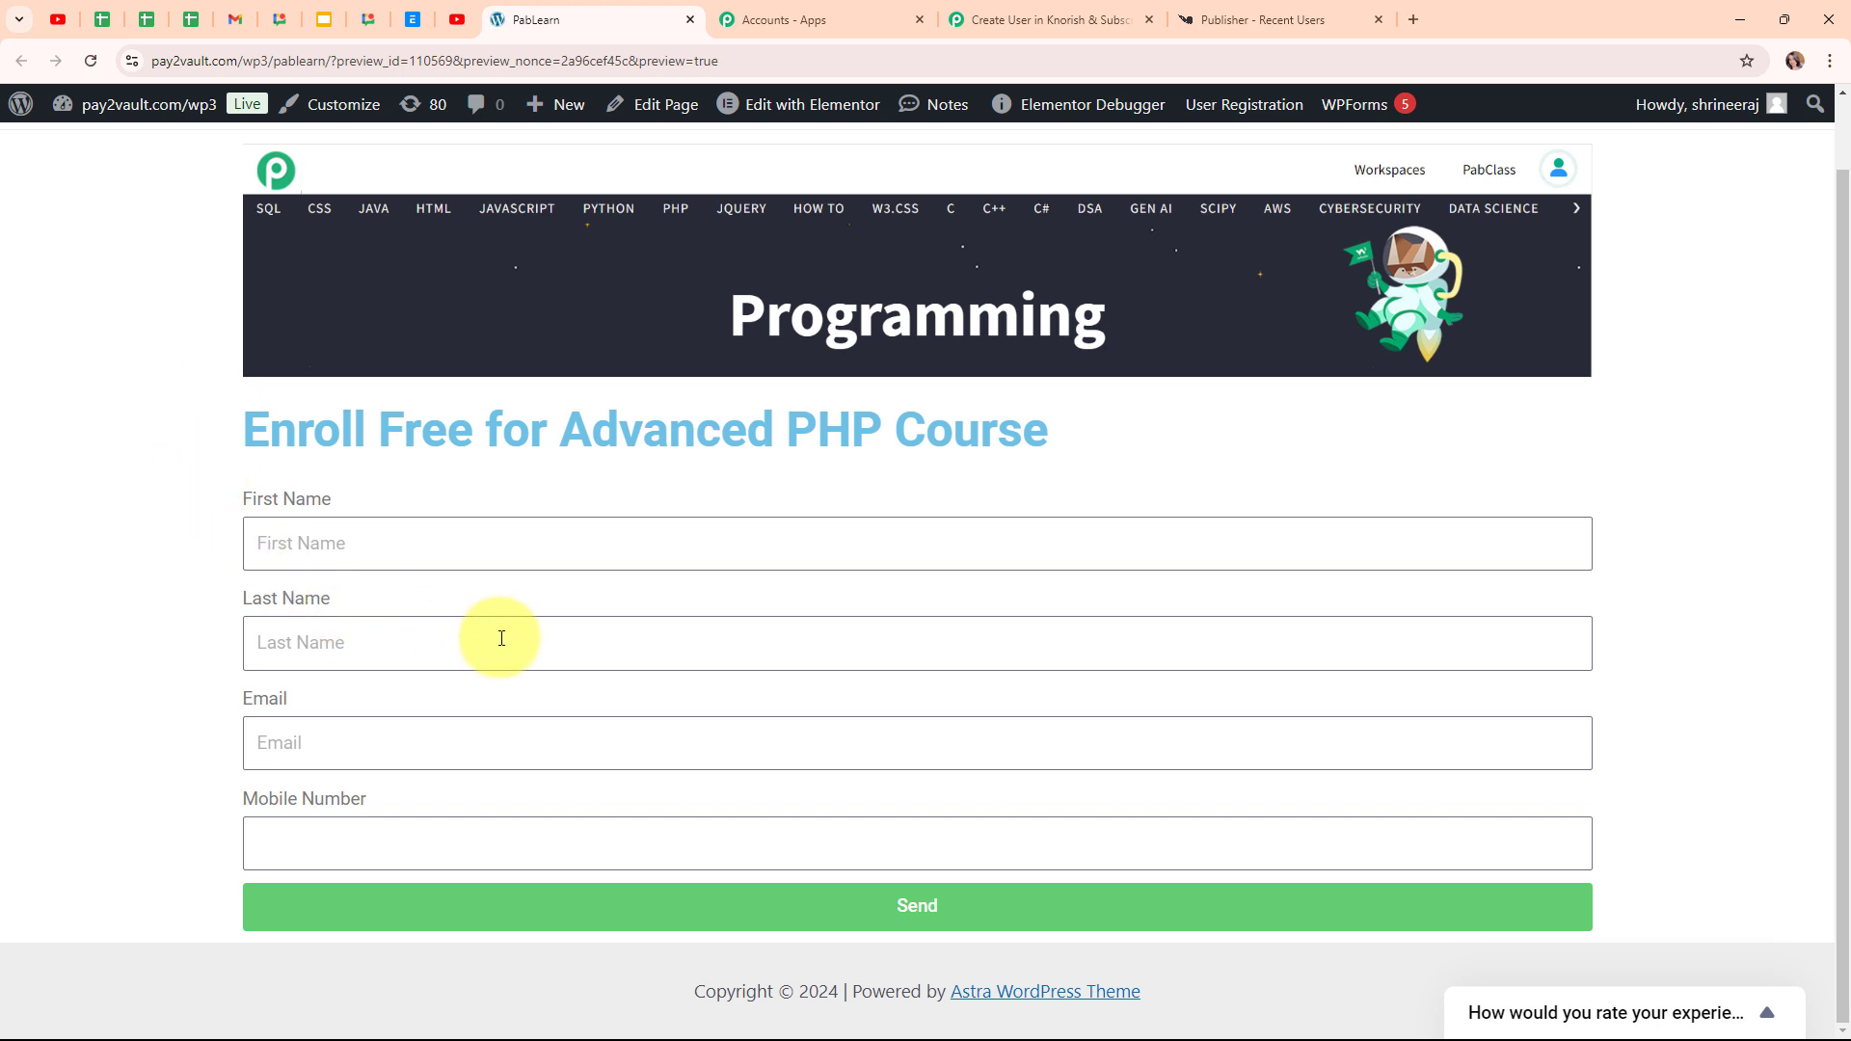
click(304, 553)
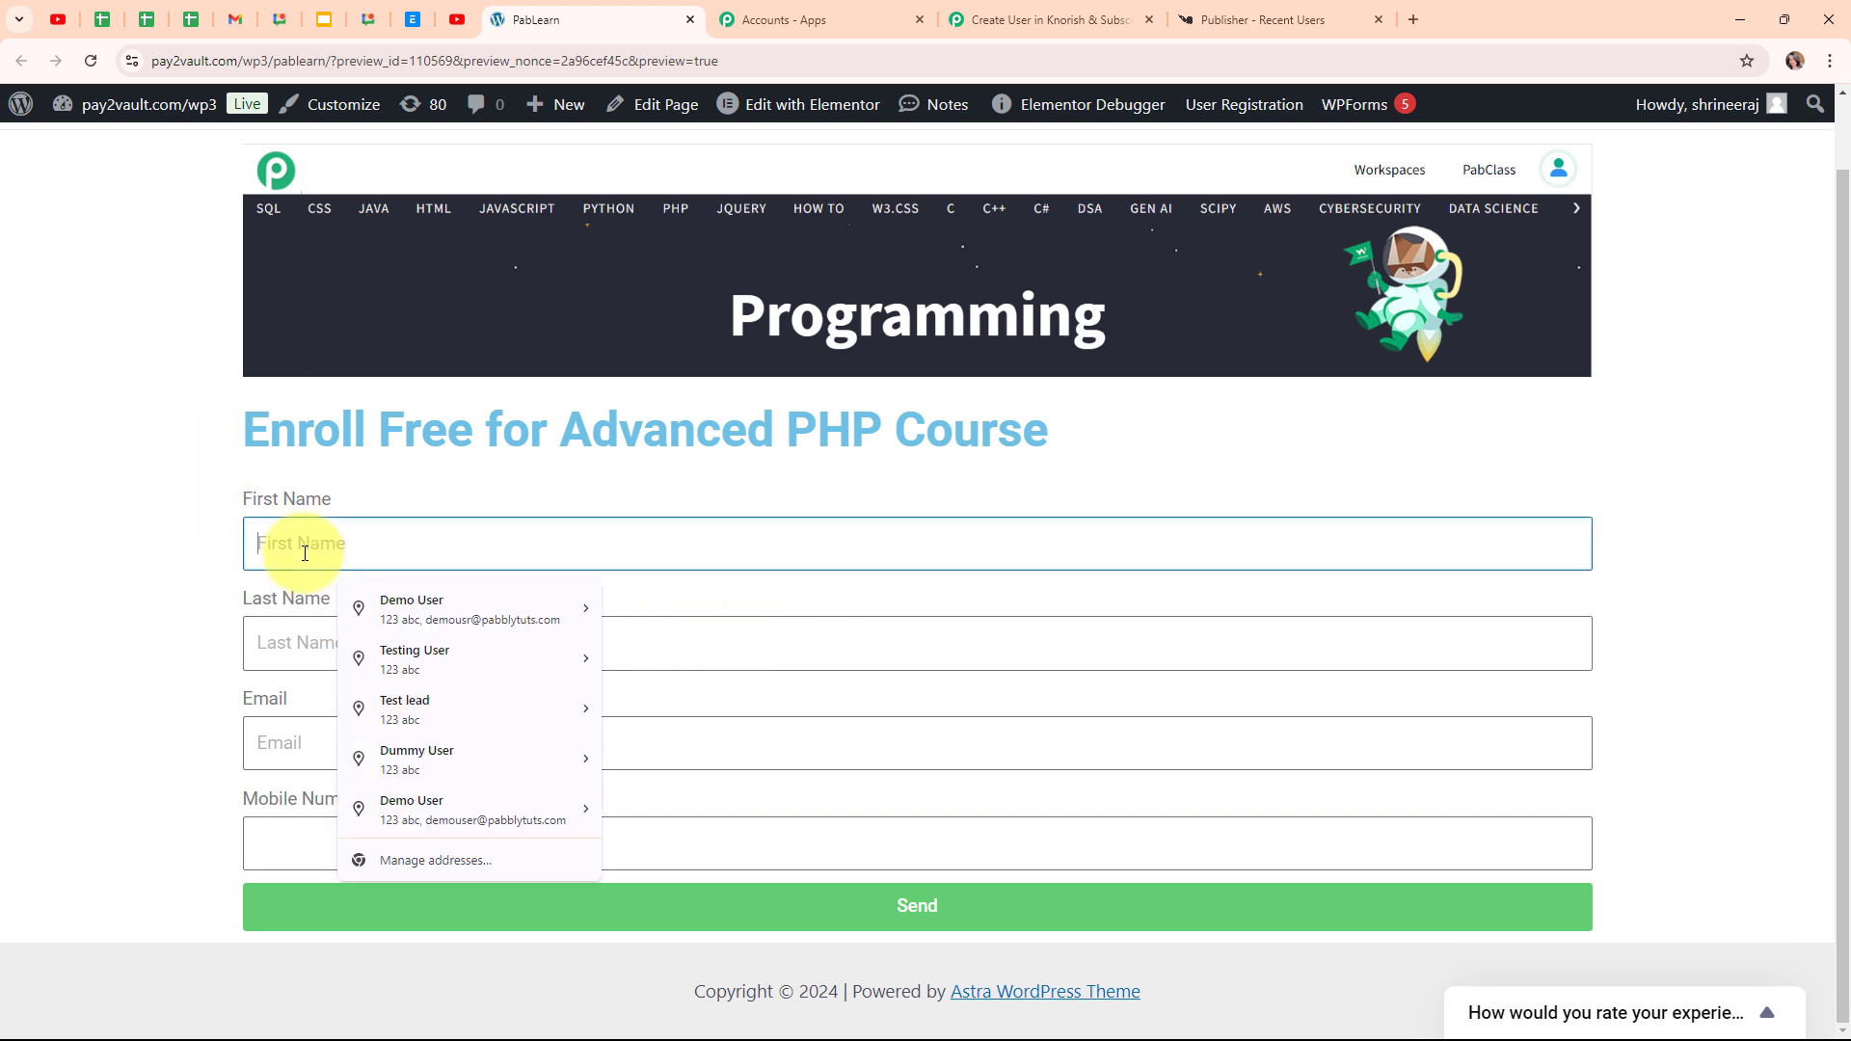
text(Sm)
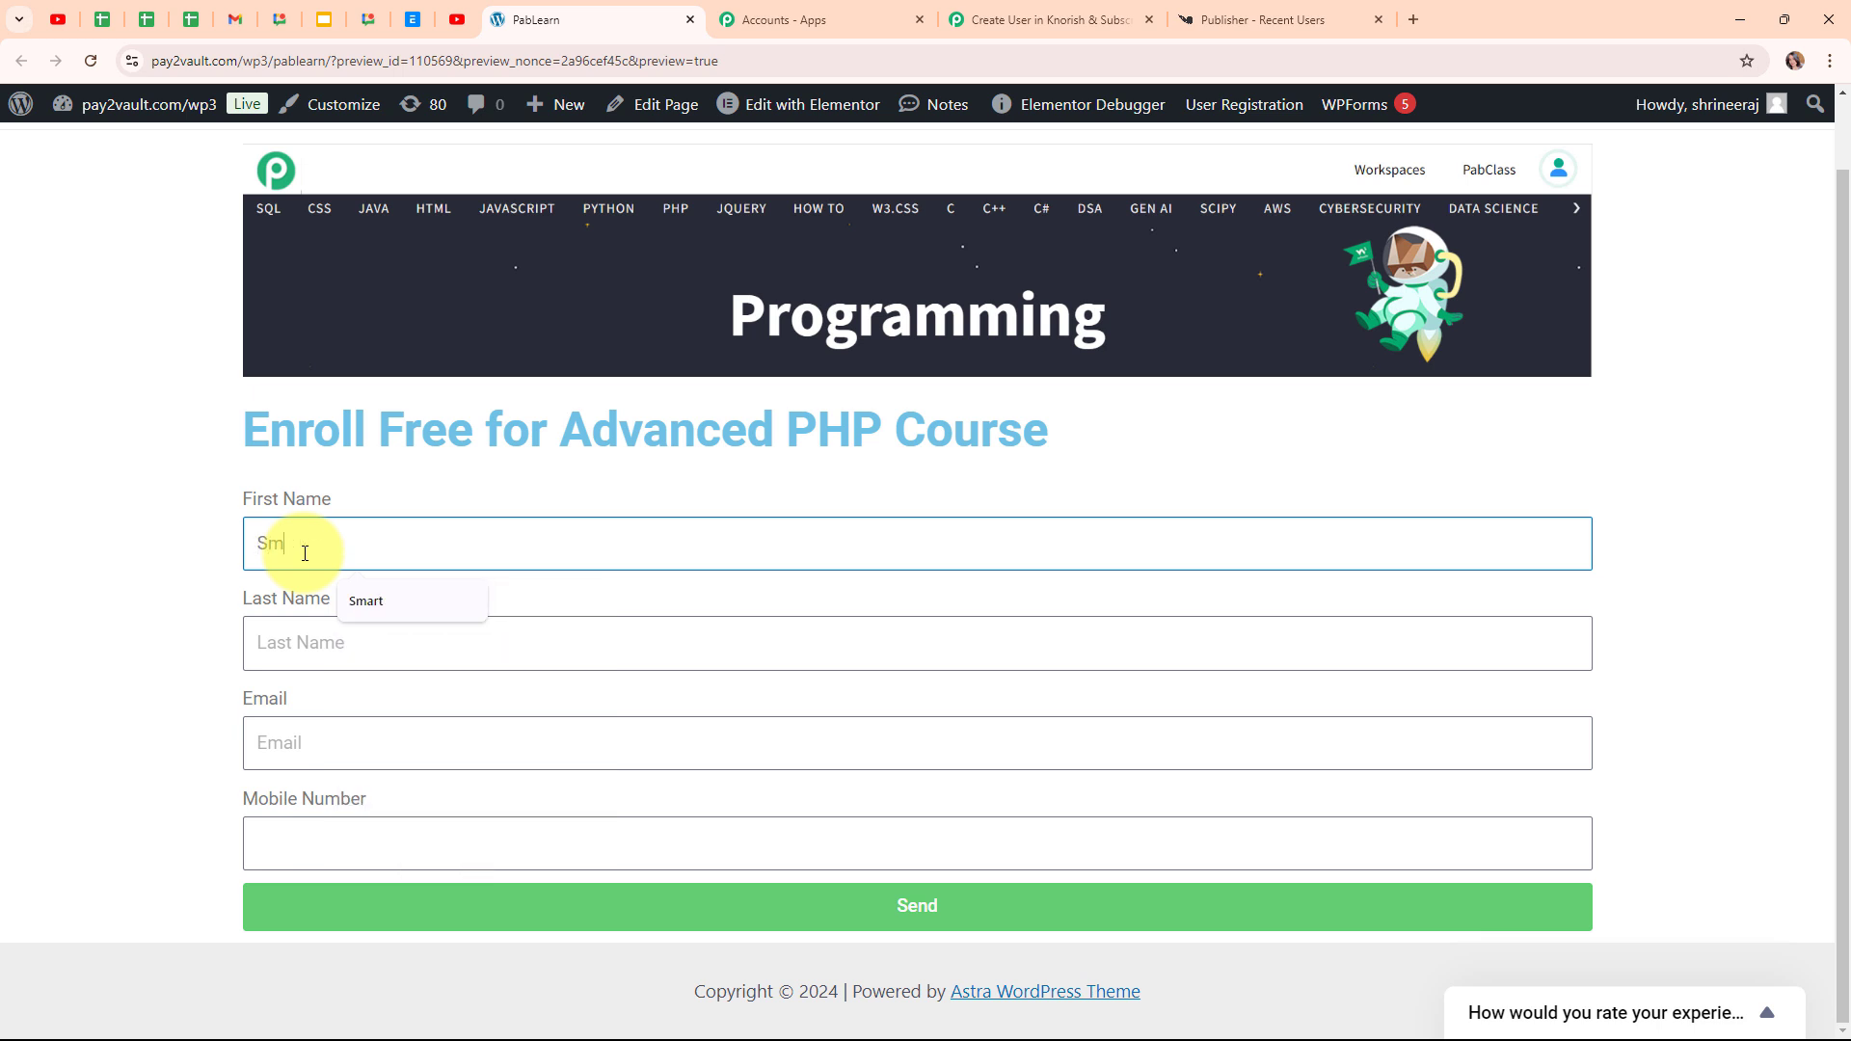
text(art)
click(327, 660)
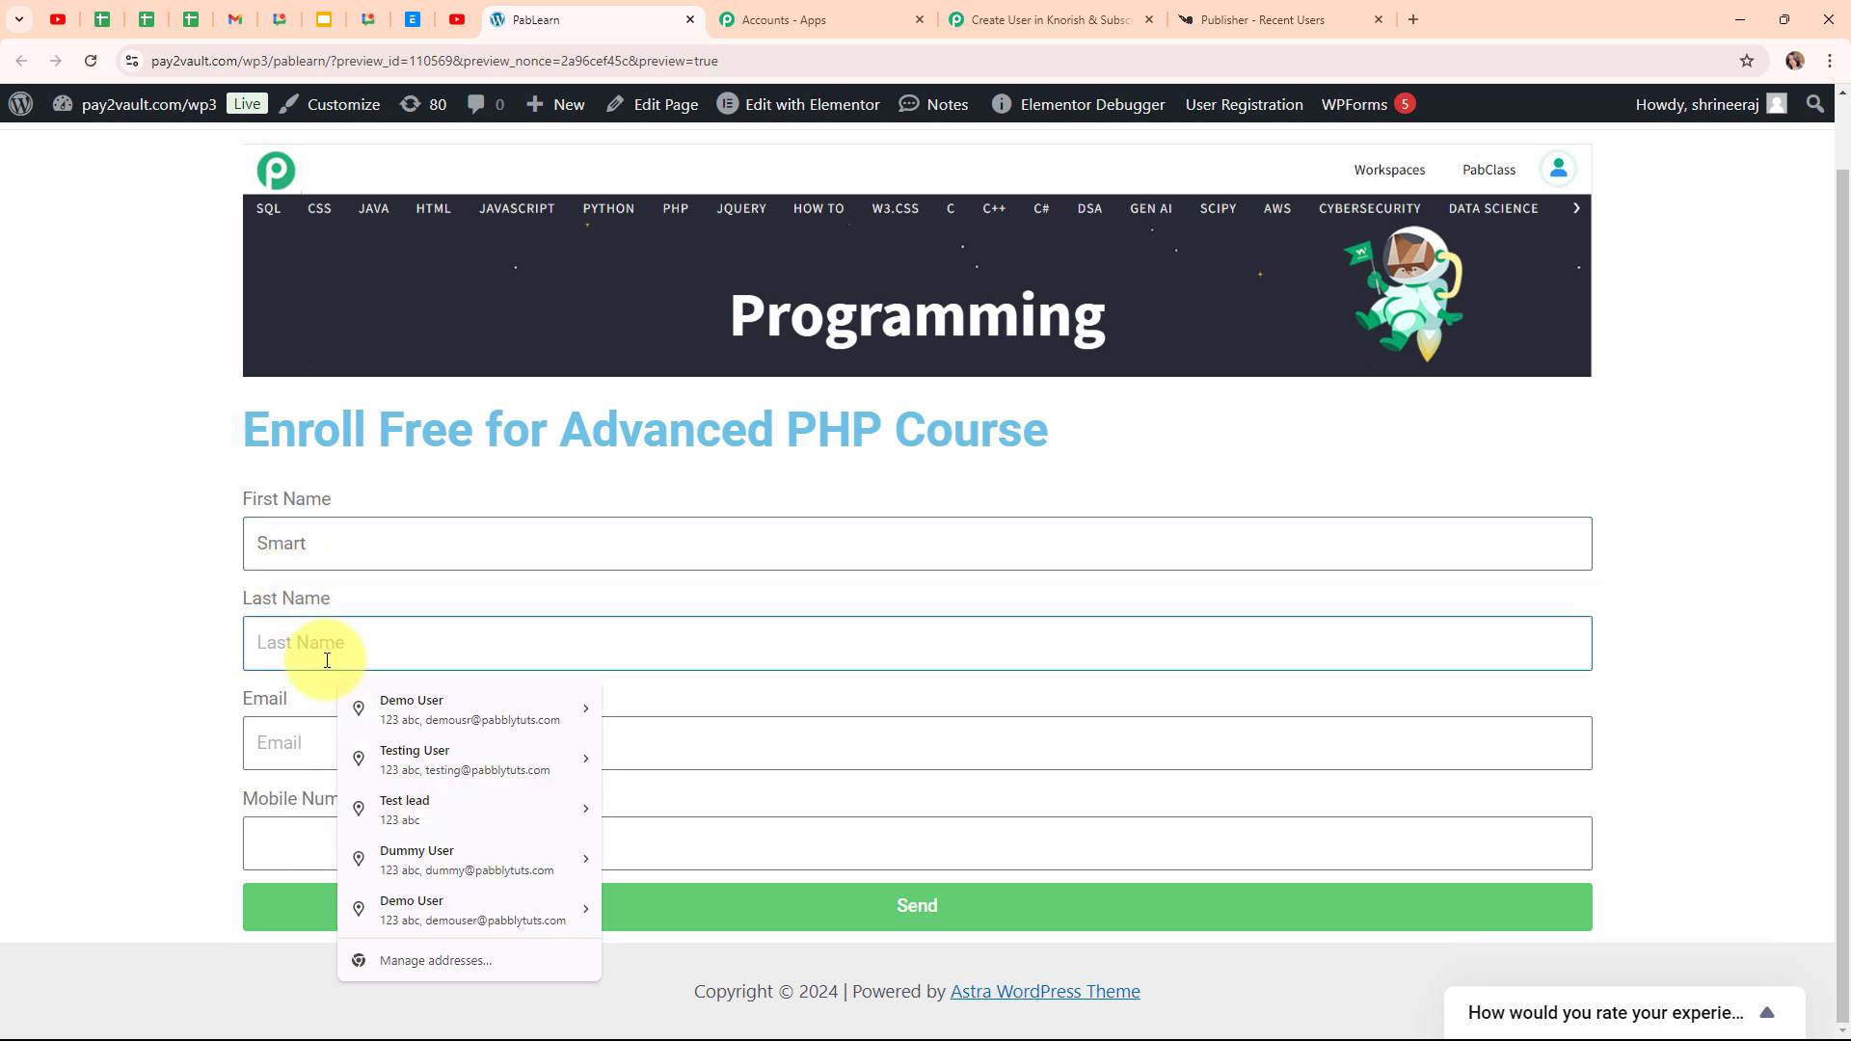
text(Lead)
click(324, 741)
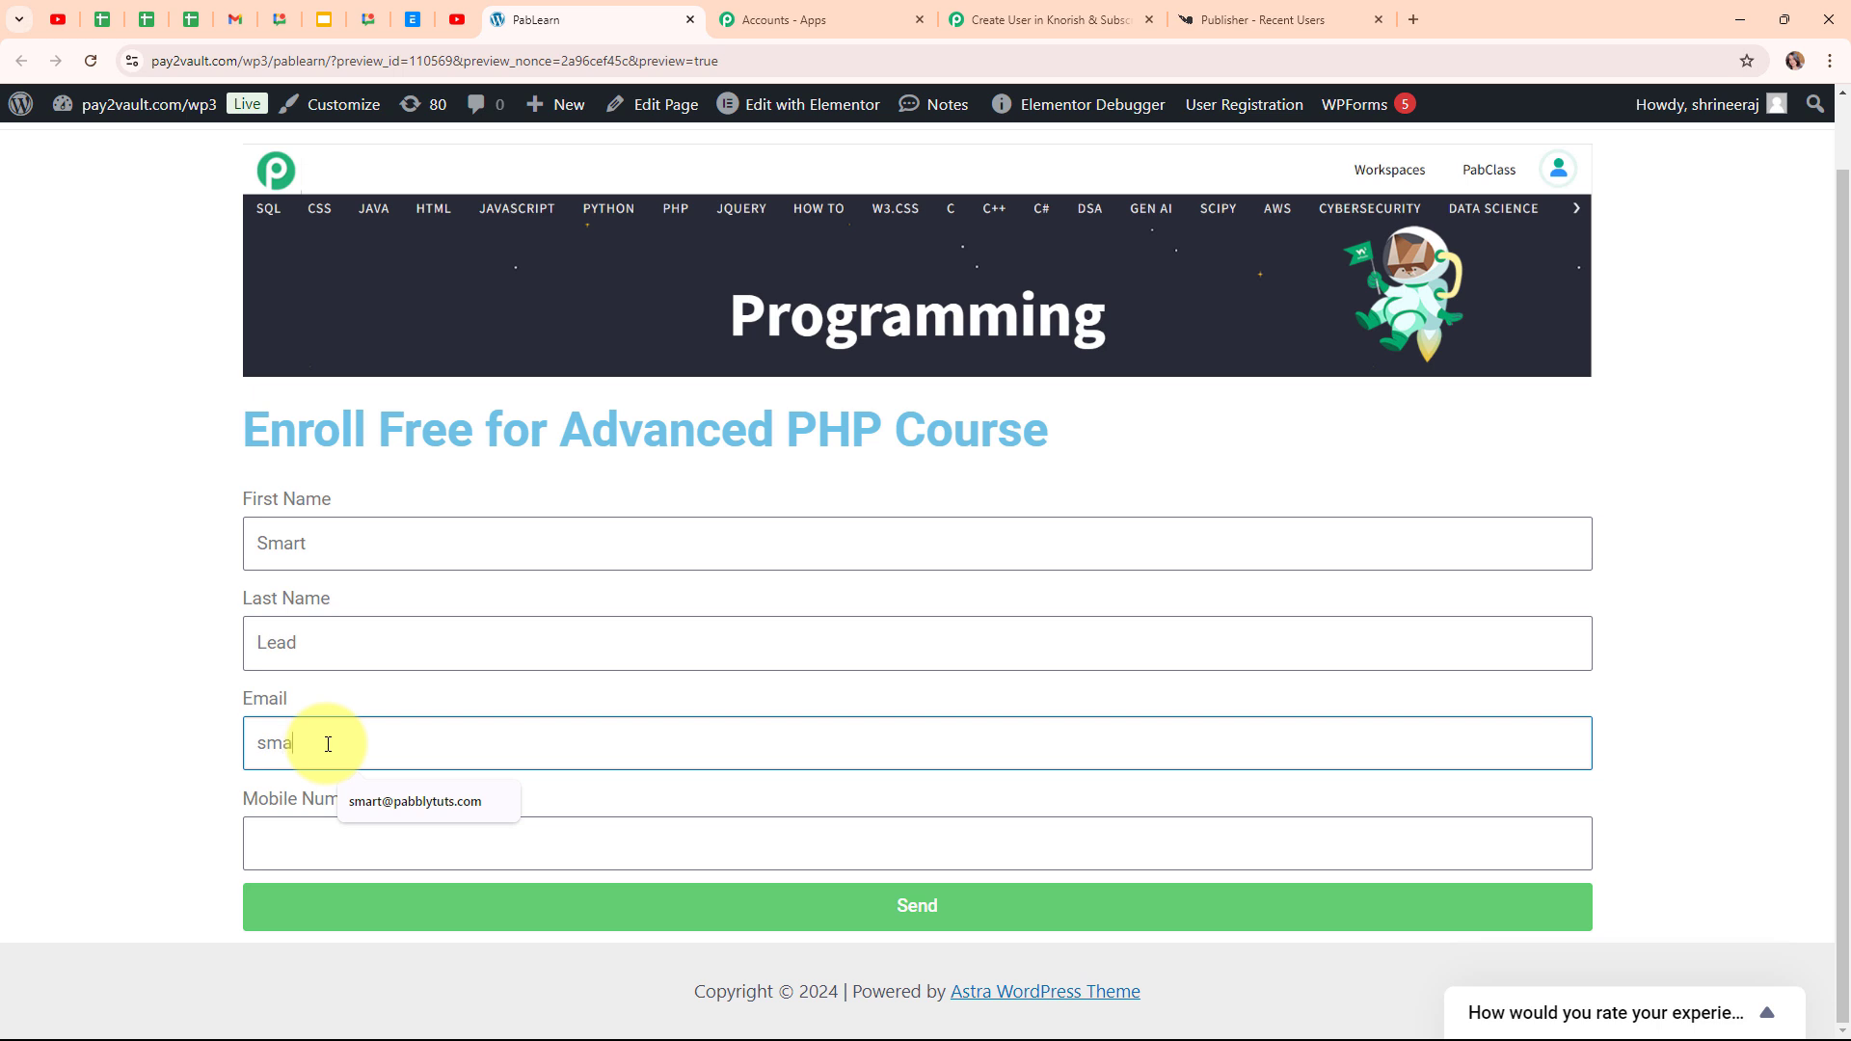
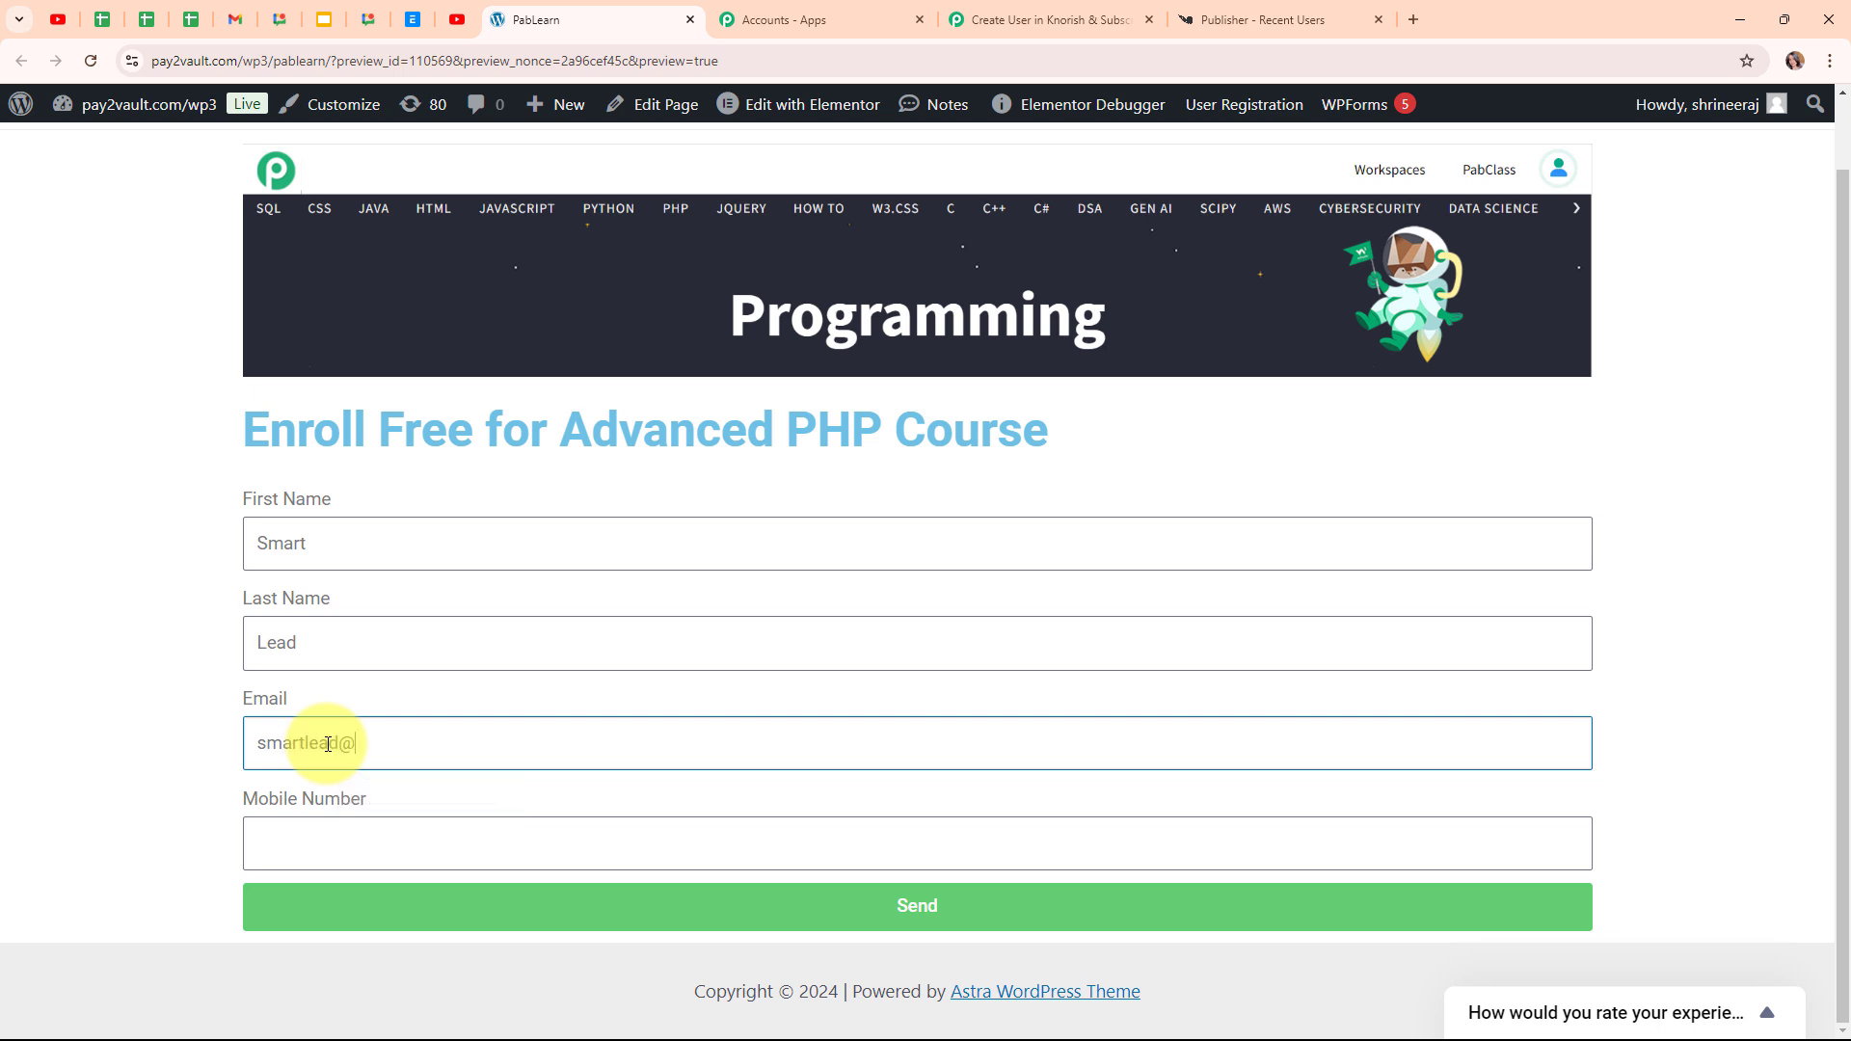
click(349, 837)
text(8)
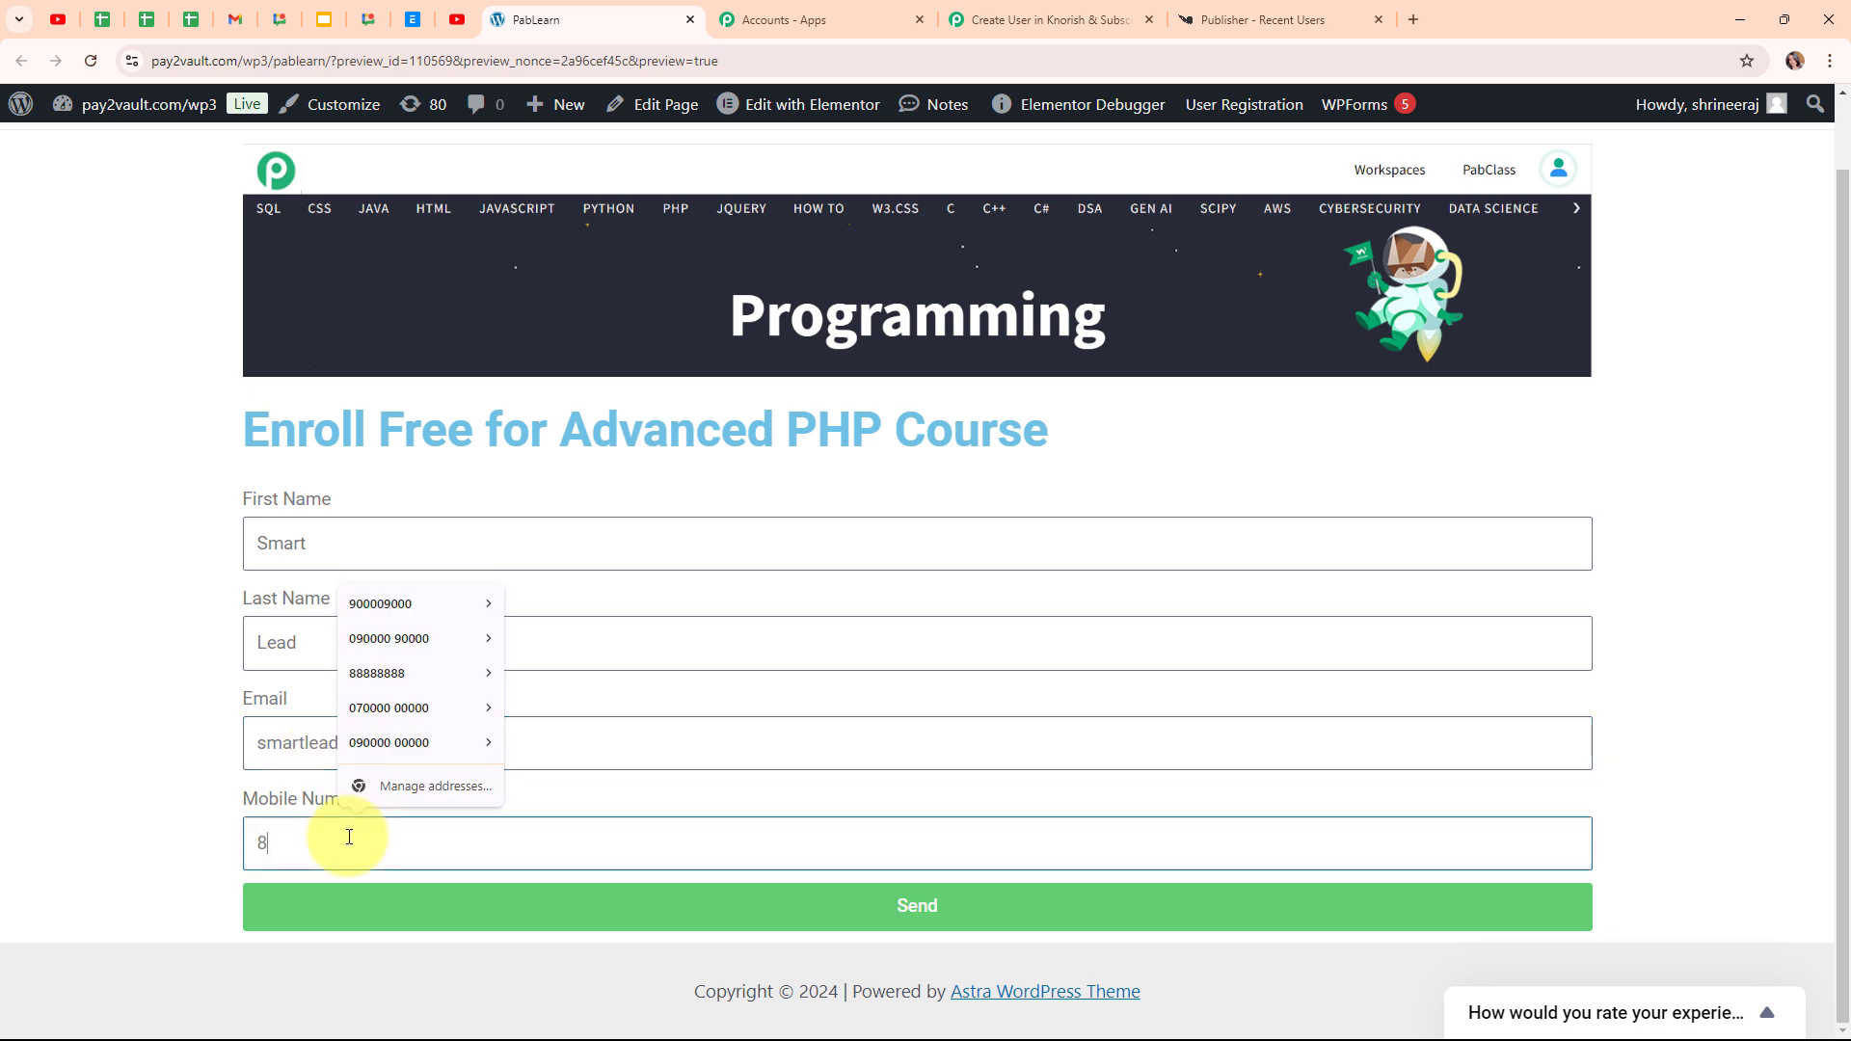
text(888888888)
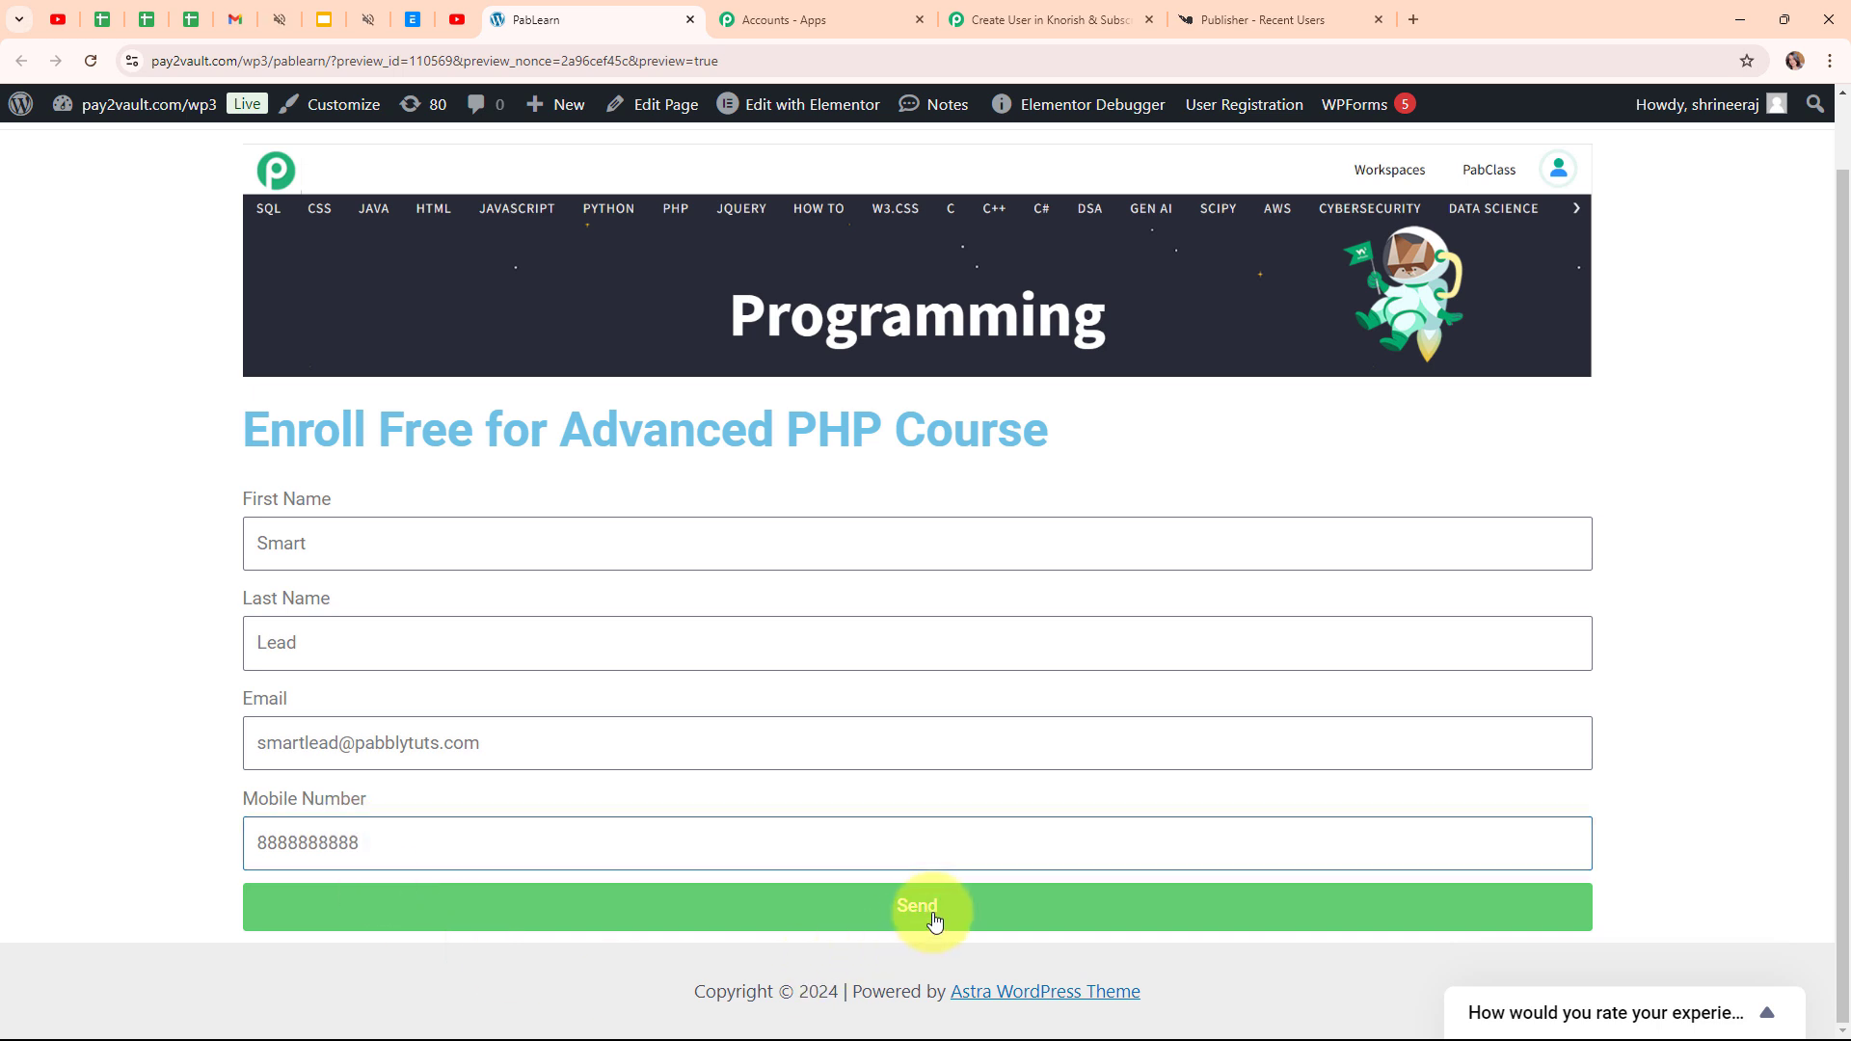
click(934, 916)
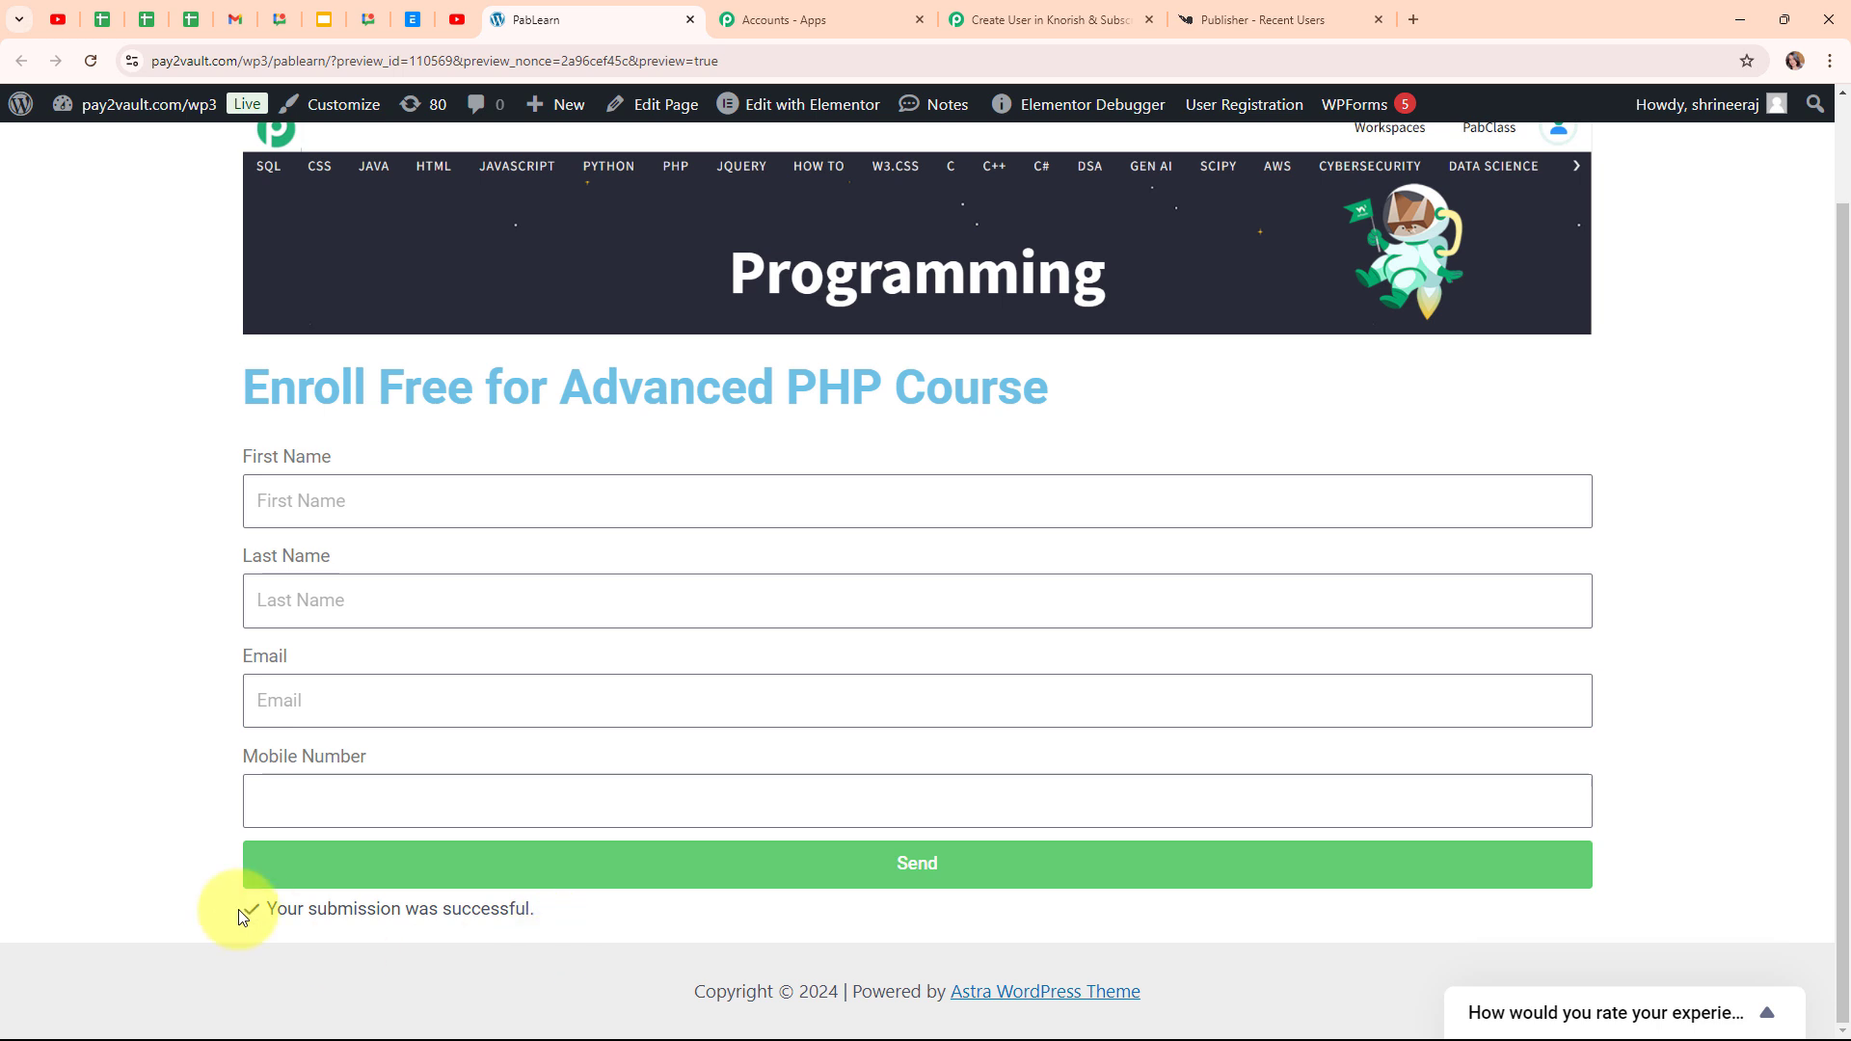
Reload Knorish Recent Users and confirm the new lead heads the Most recent 10 users list
click(1321, 21)
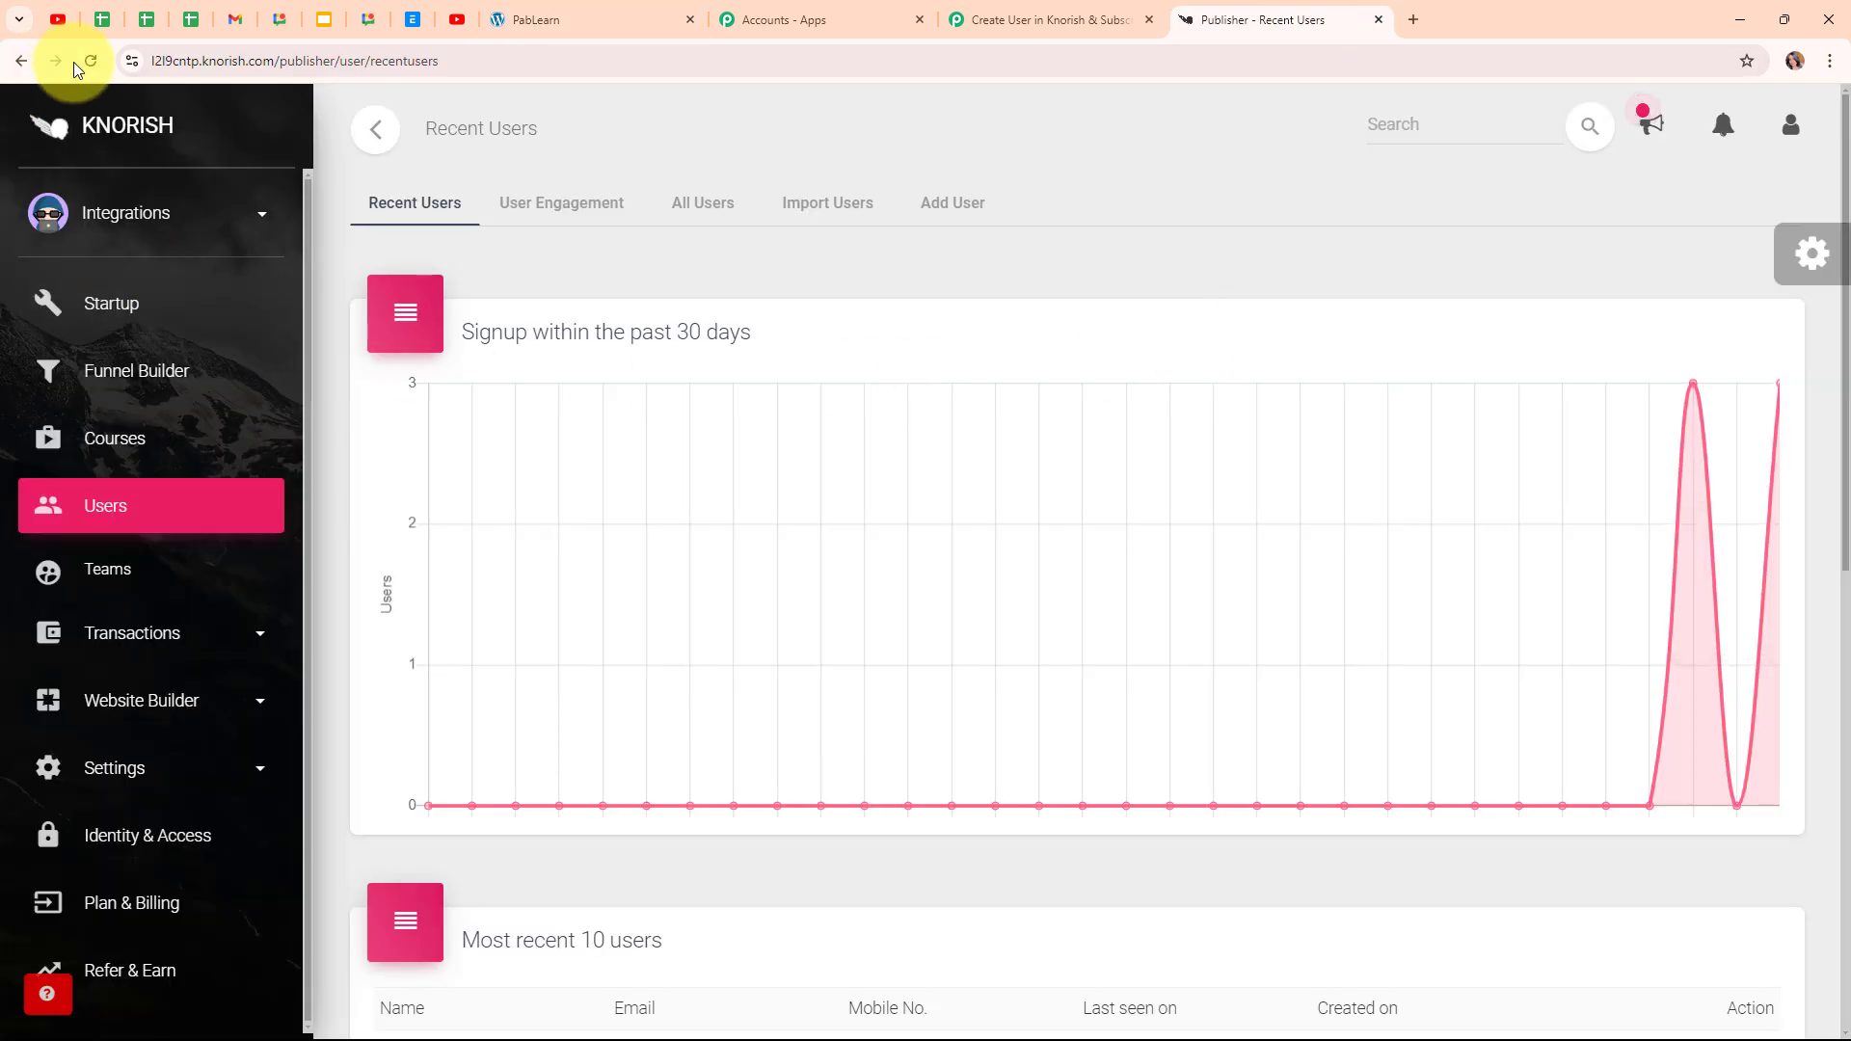
click(89, 66)
scroll(1287, 327, down, 7)
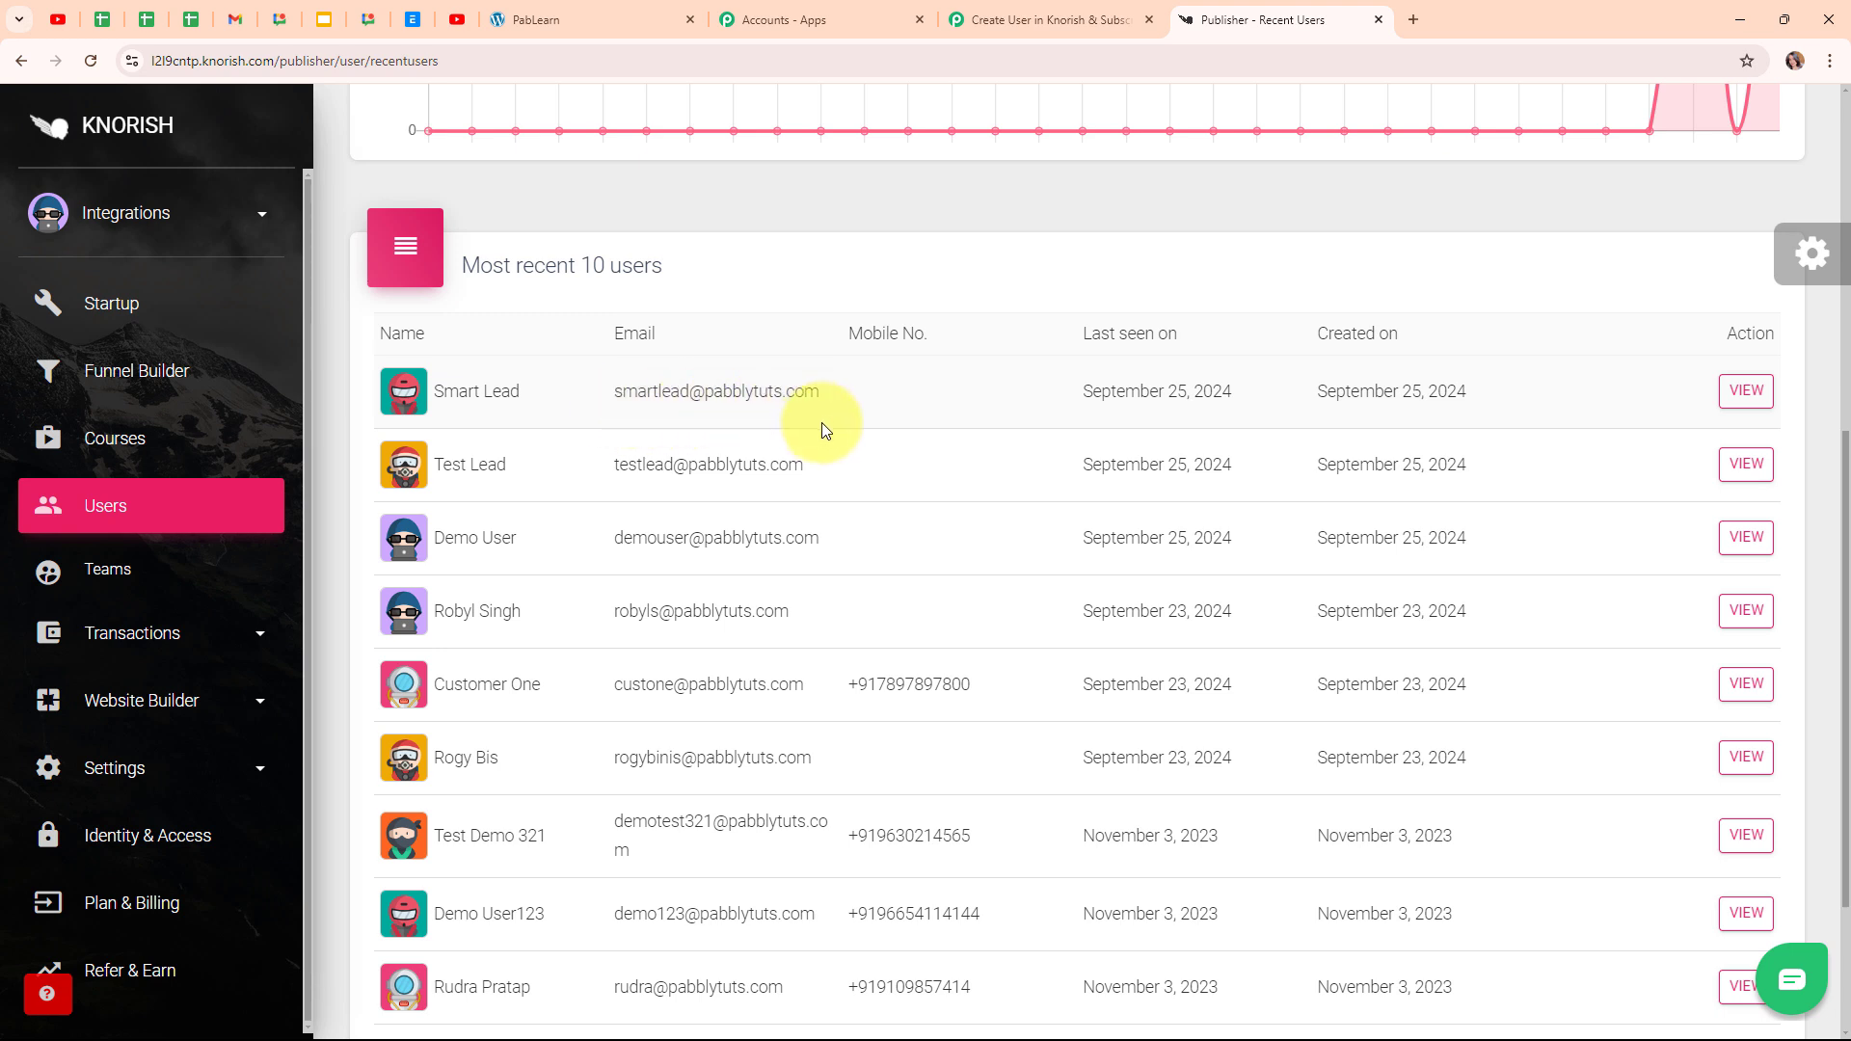
key(alt+Tab)
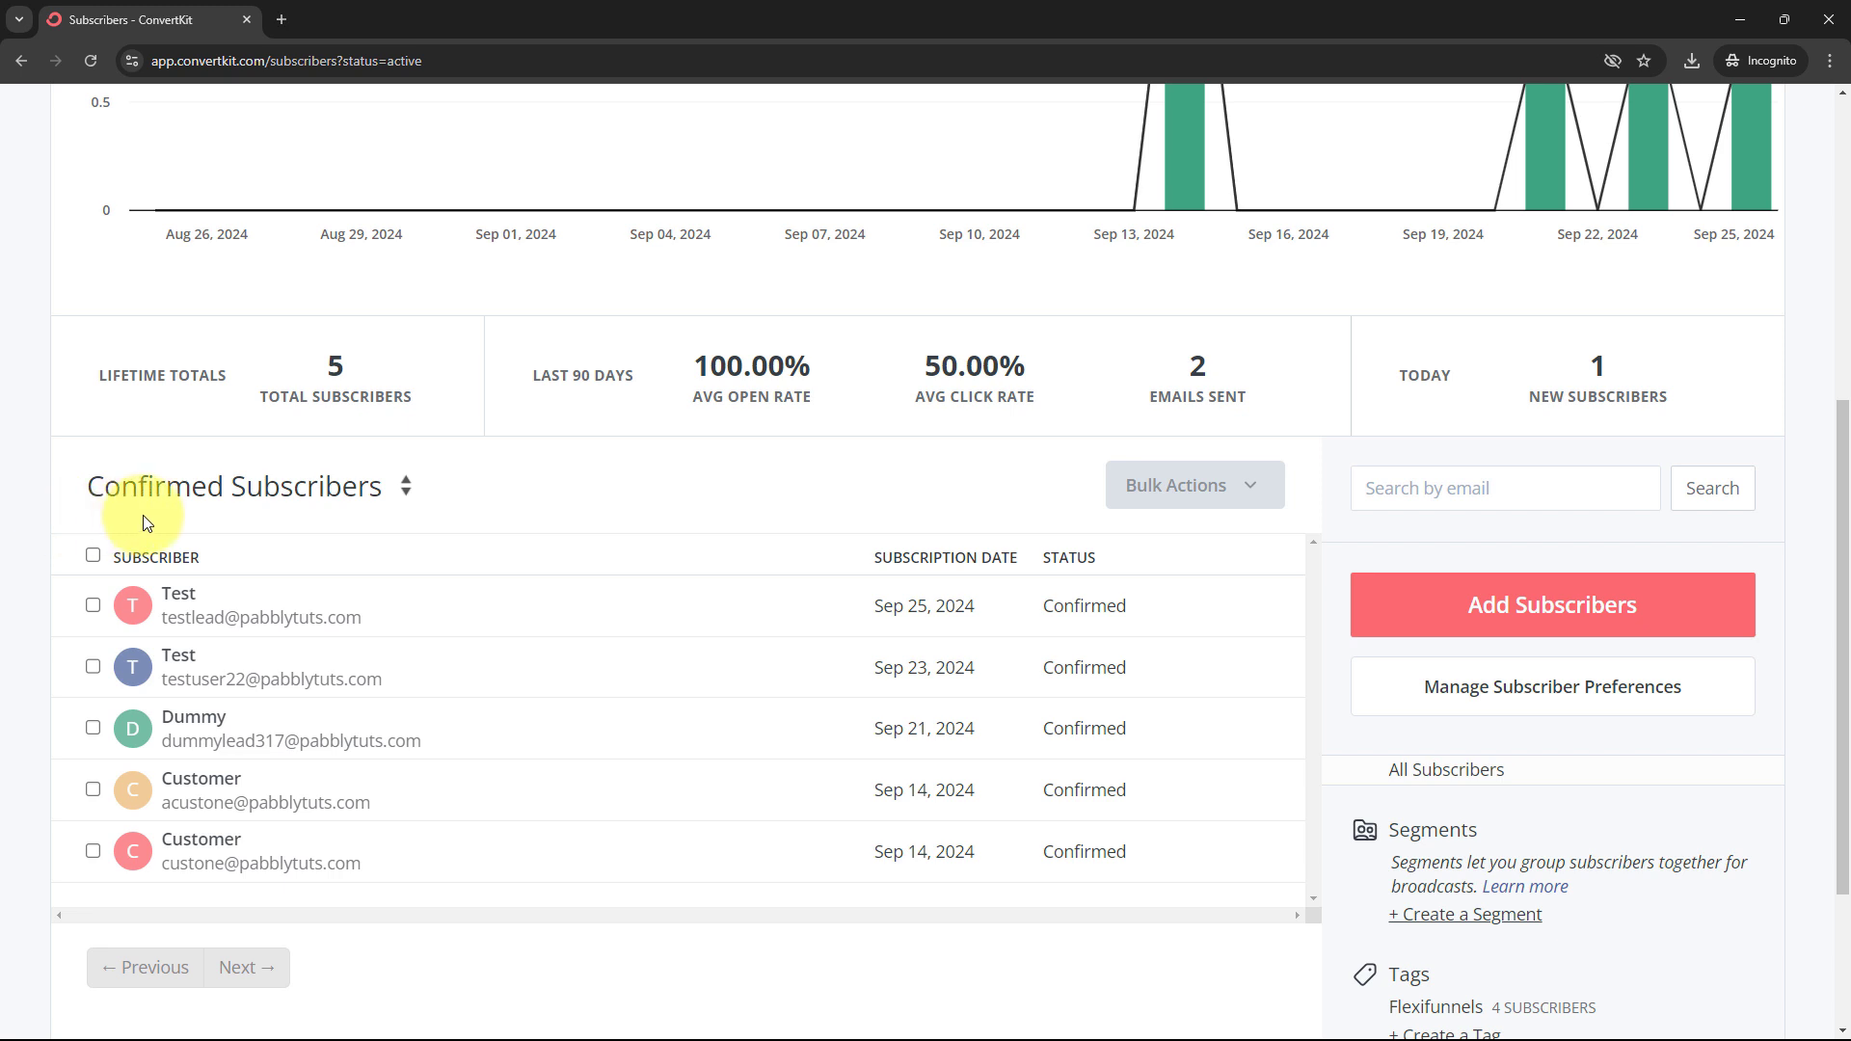
Switch the ConvertKit filter to All Subscribers and find the new lead marked Unconfirmed
click(406, 484)
click(267, 530)
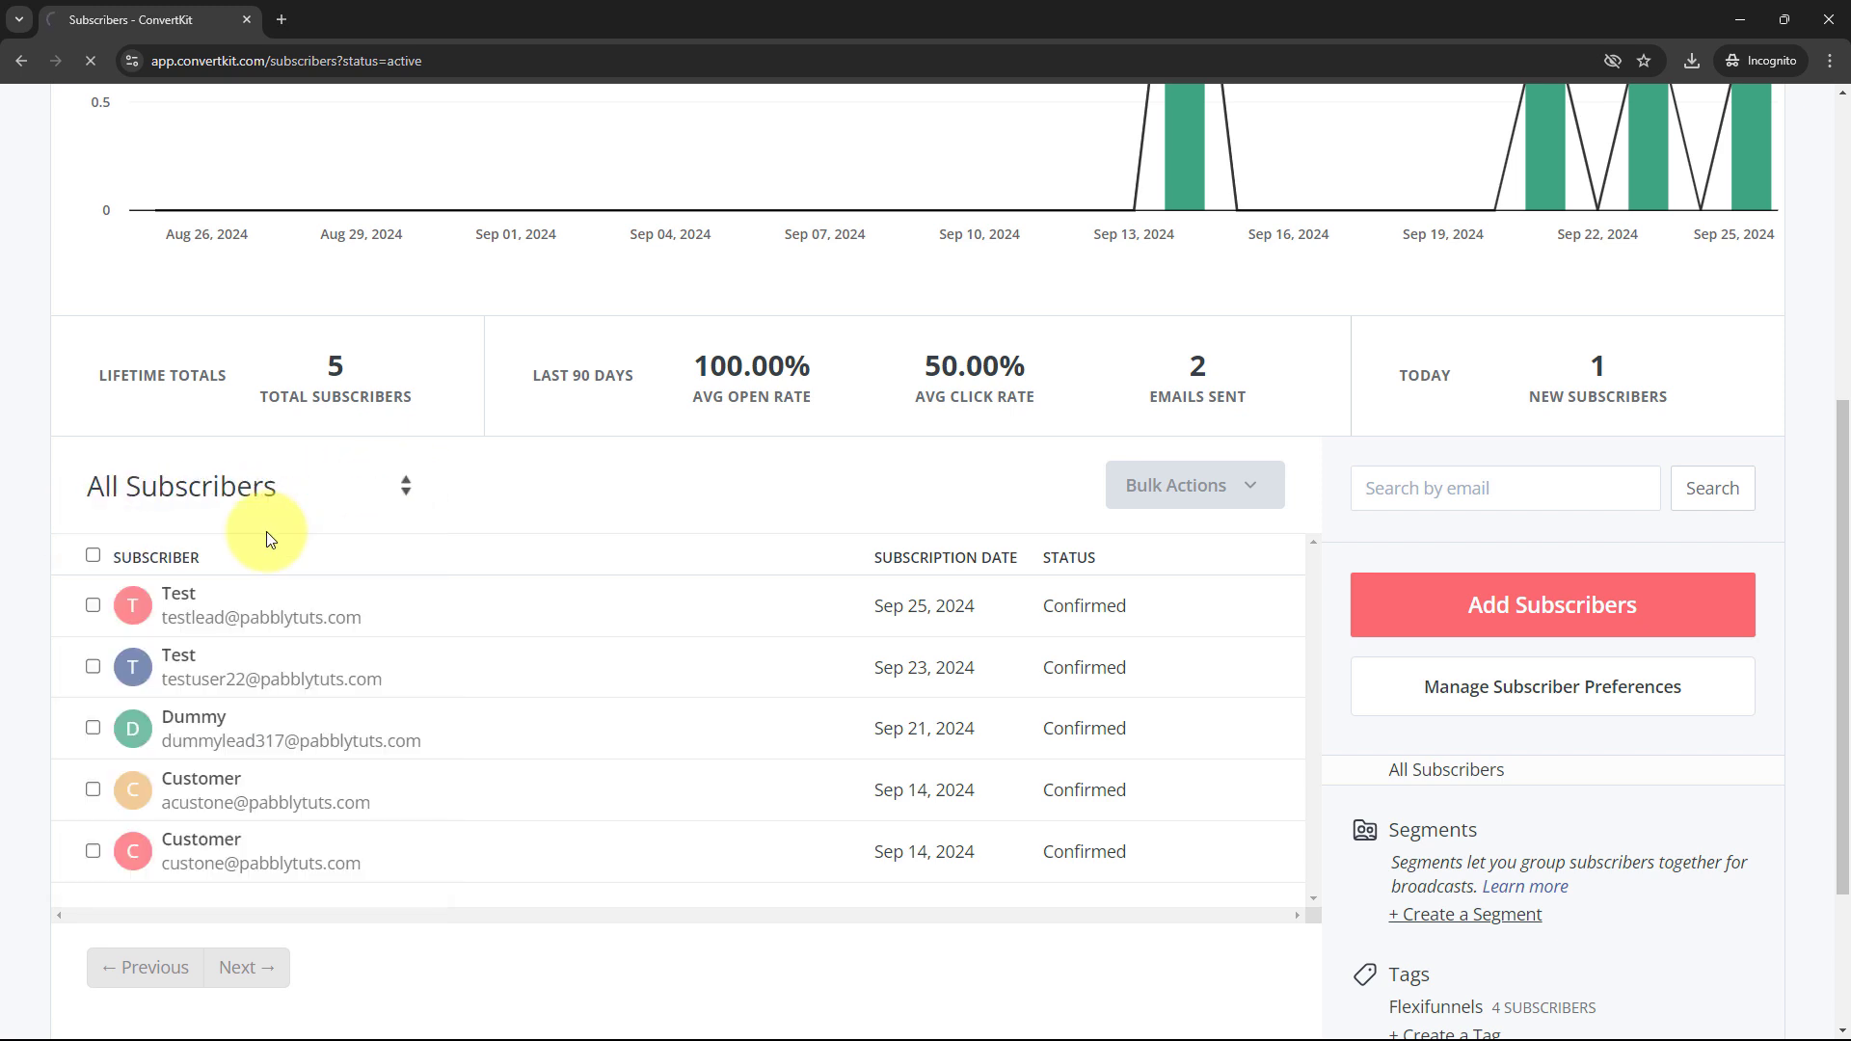
scroll(806, 495, down, 5)
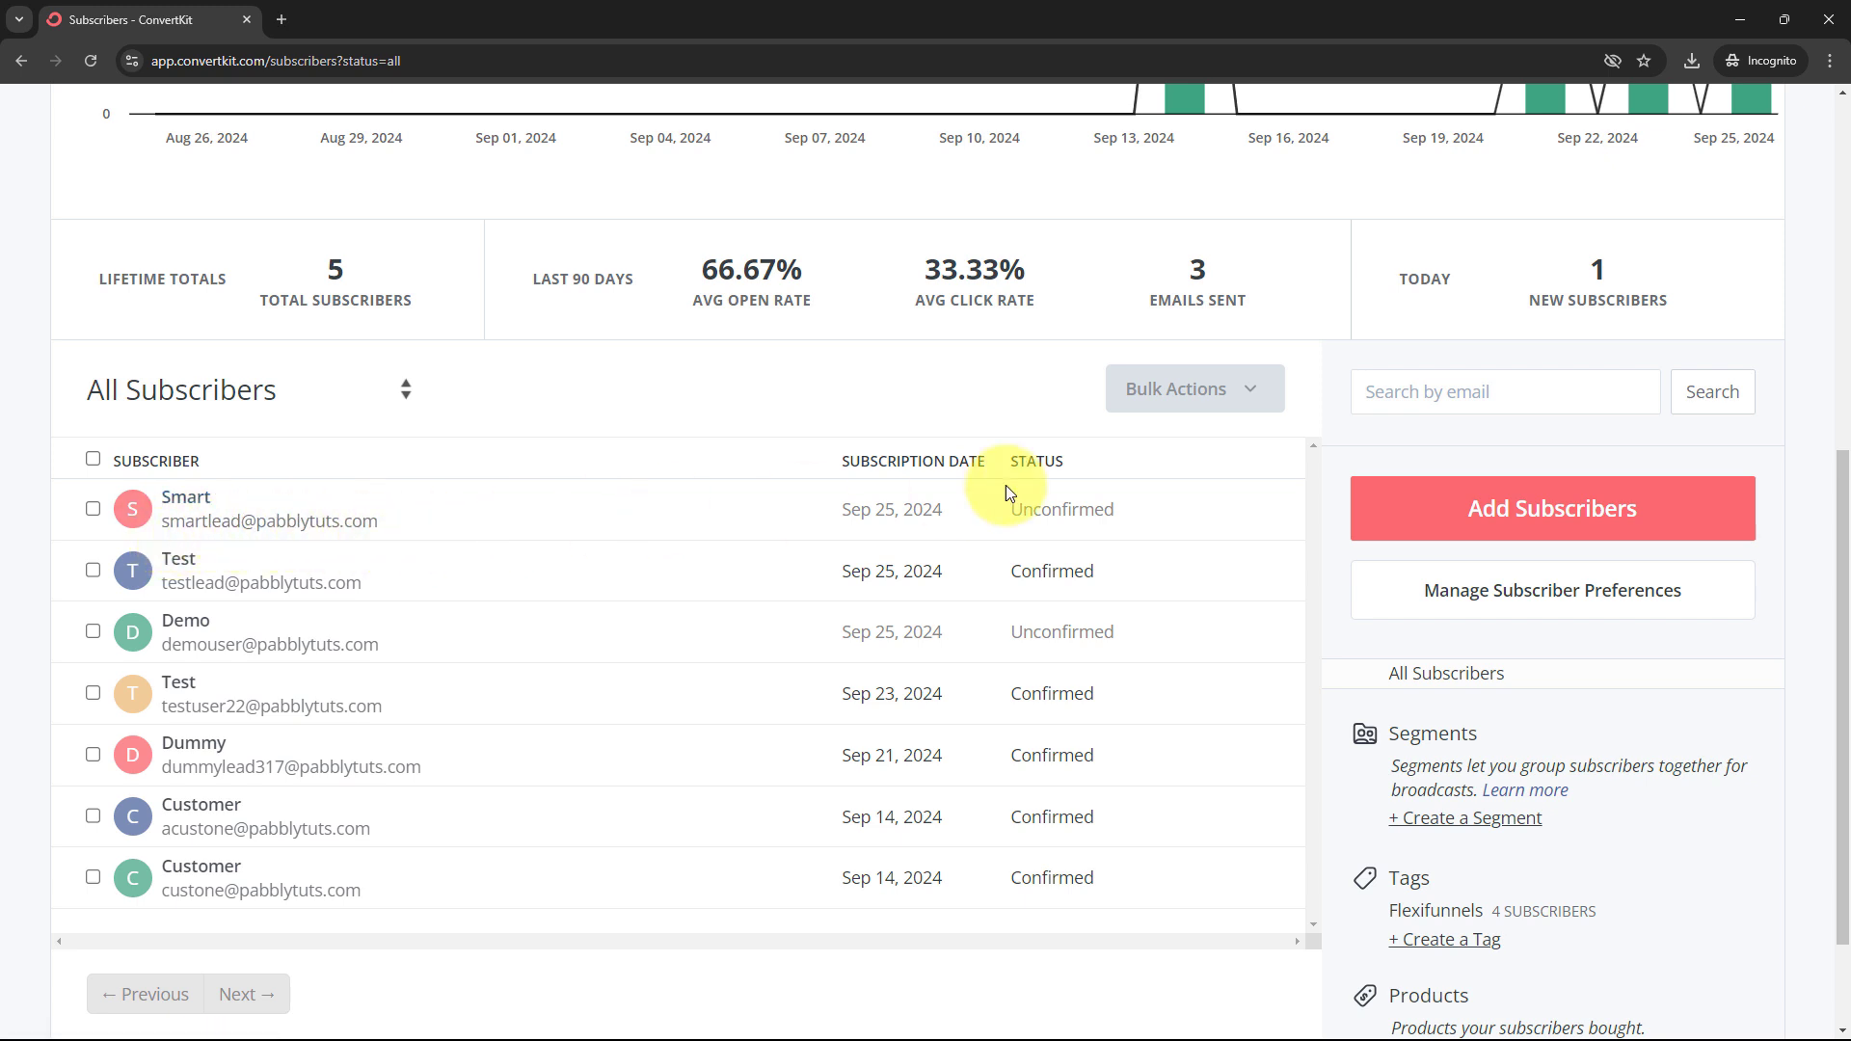
drag(1014, 508, 1193, 528)
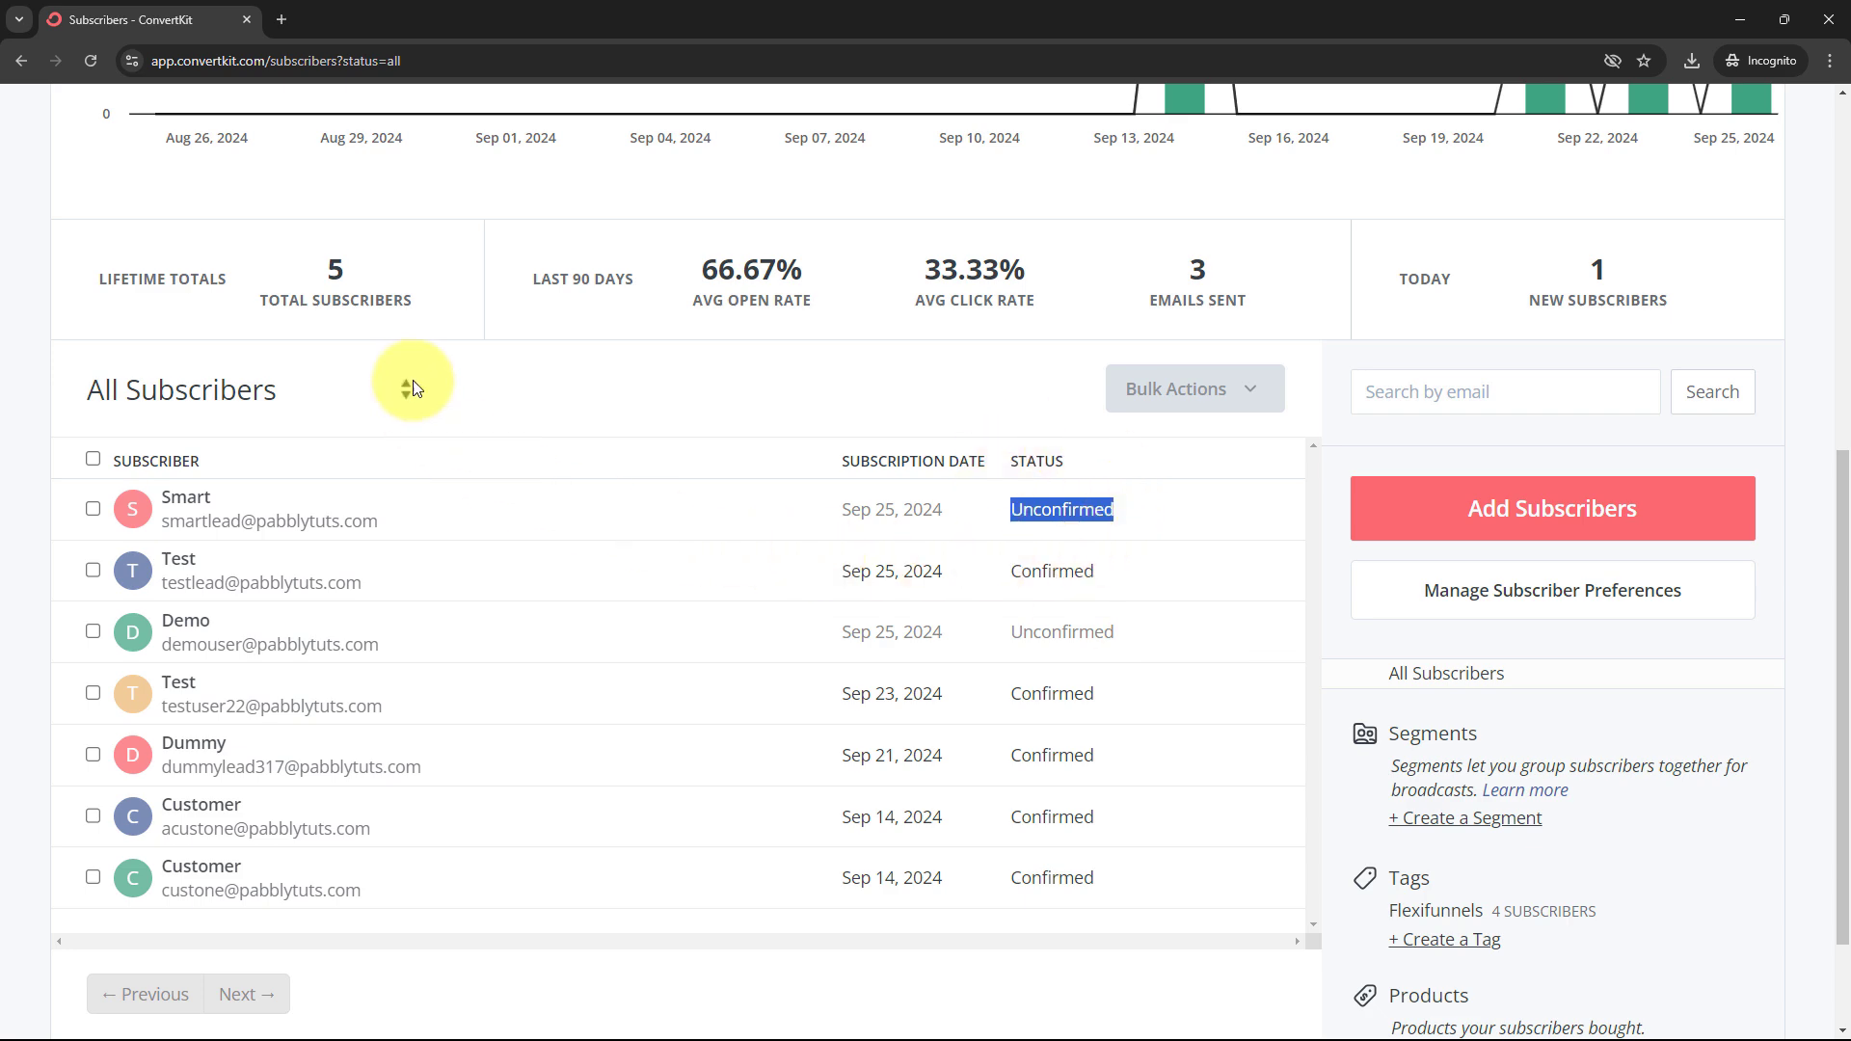
Minimize ConvertKit and go back to the Pabbly Connect workflow
click(1725, 14)
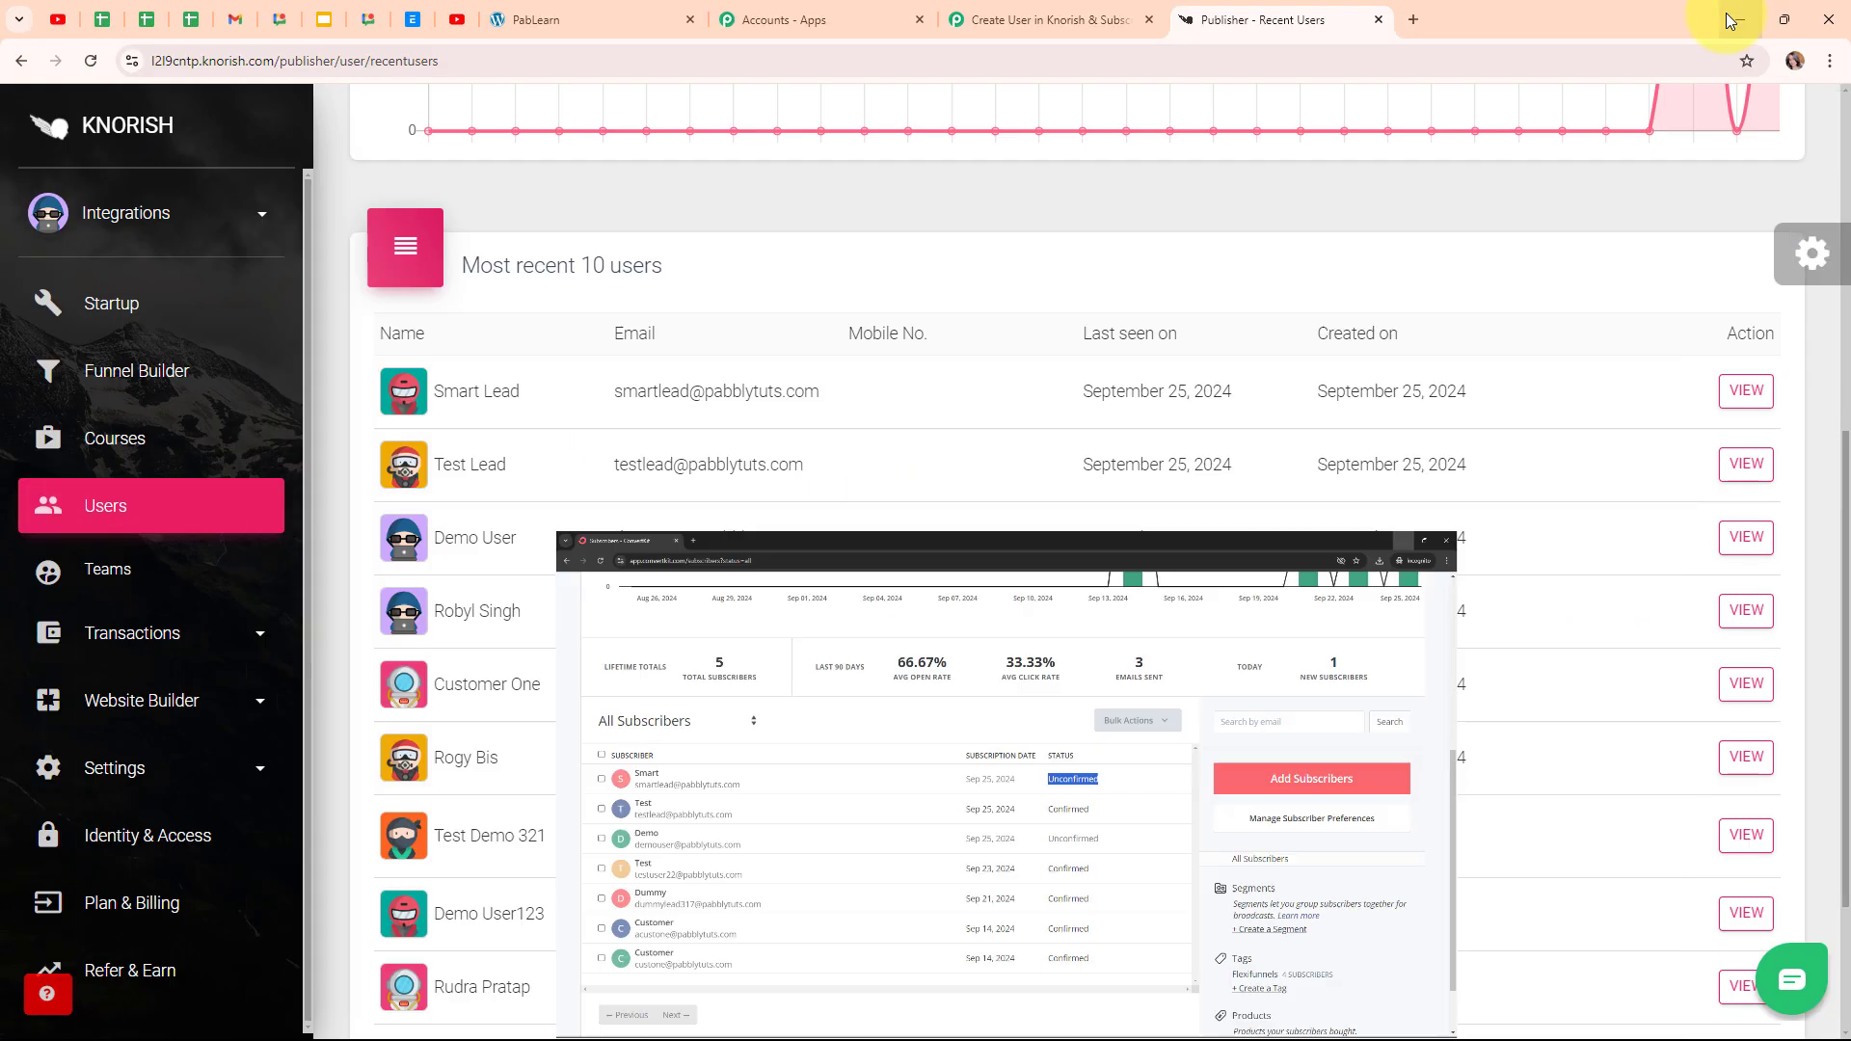
click(1120, 12)
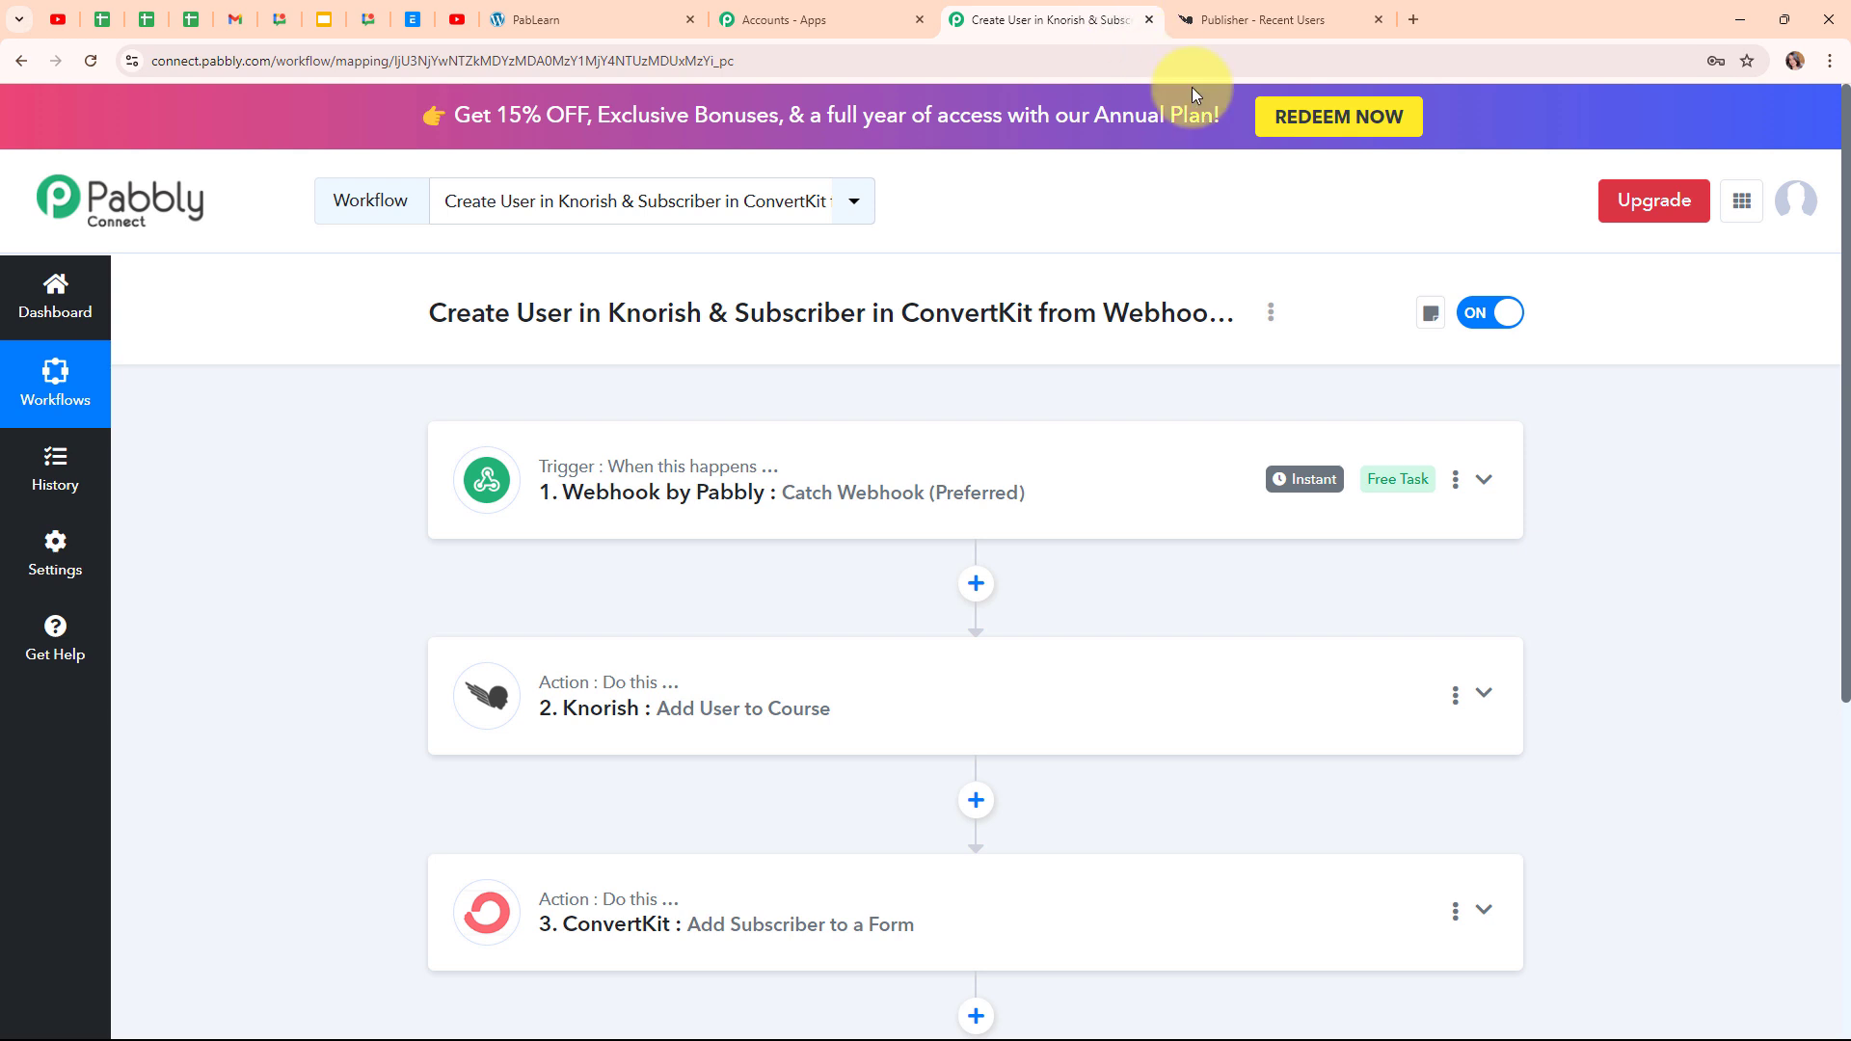
scroll(1305, 337, down, 1)
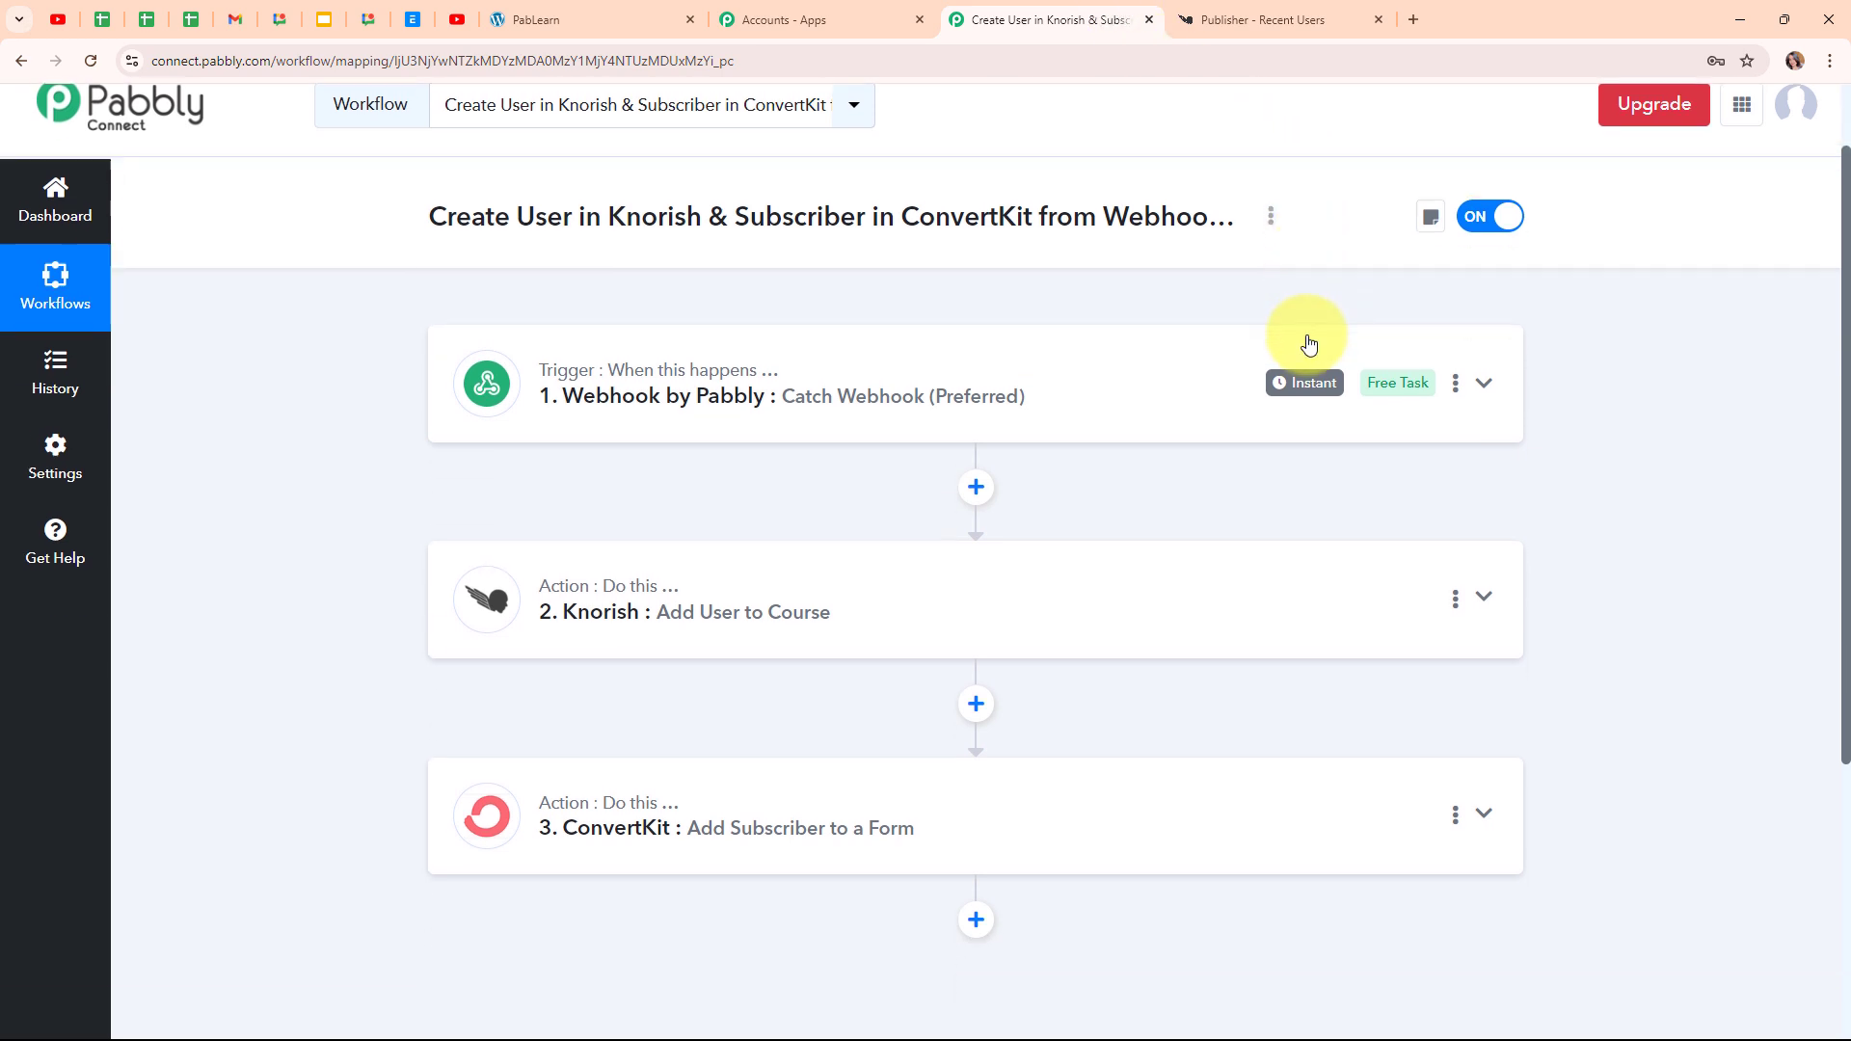